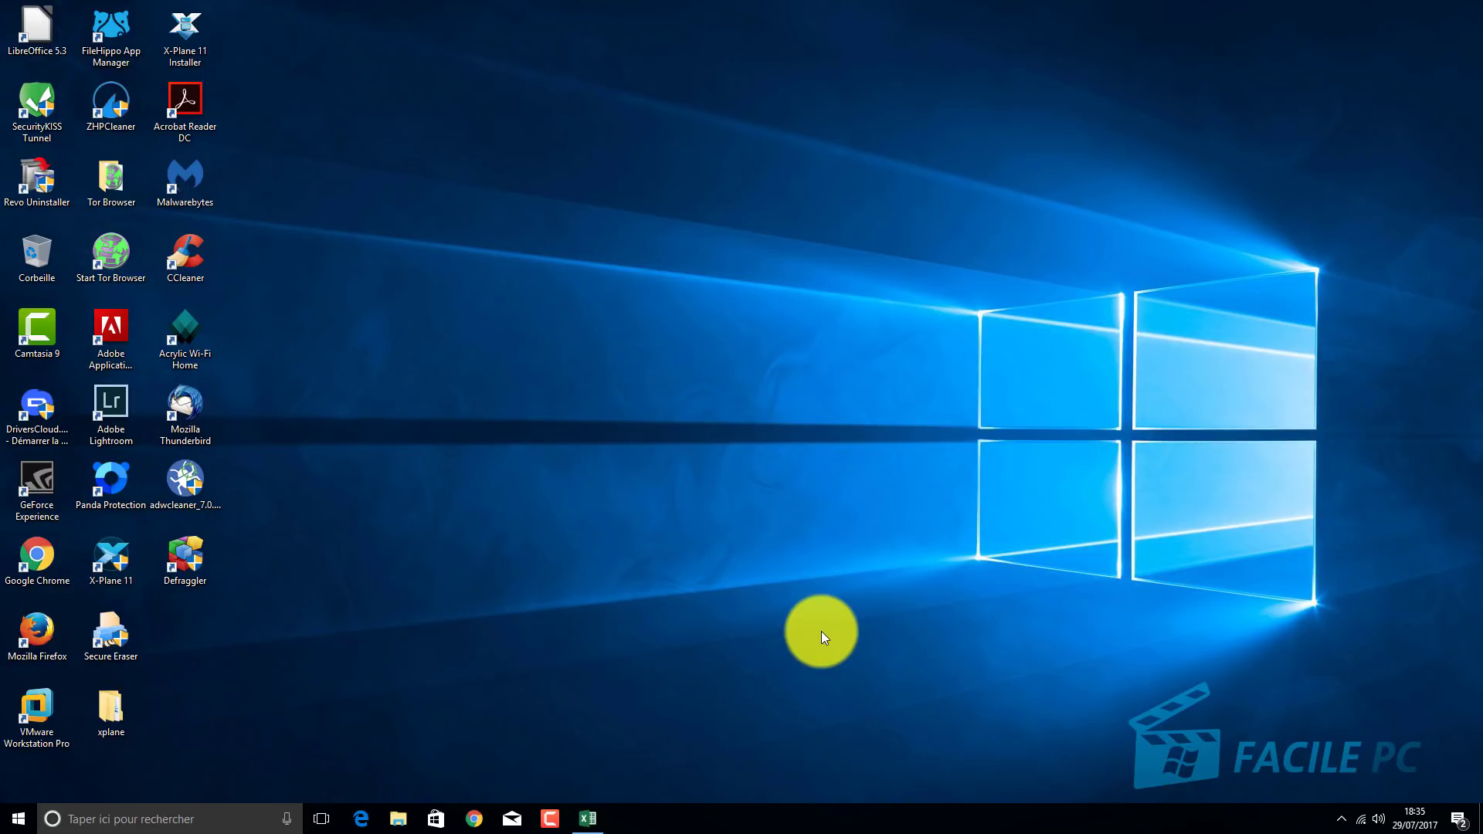
Search Windows for 'calc' and launch LibreOffice Calc to get blank spreadsheet Sans nom 1.
{"action": "left_click", "coordinate": [173, 820]}
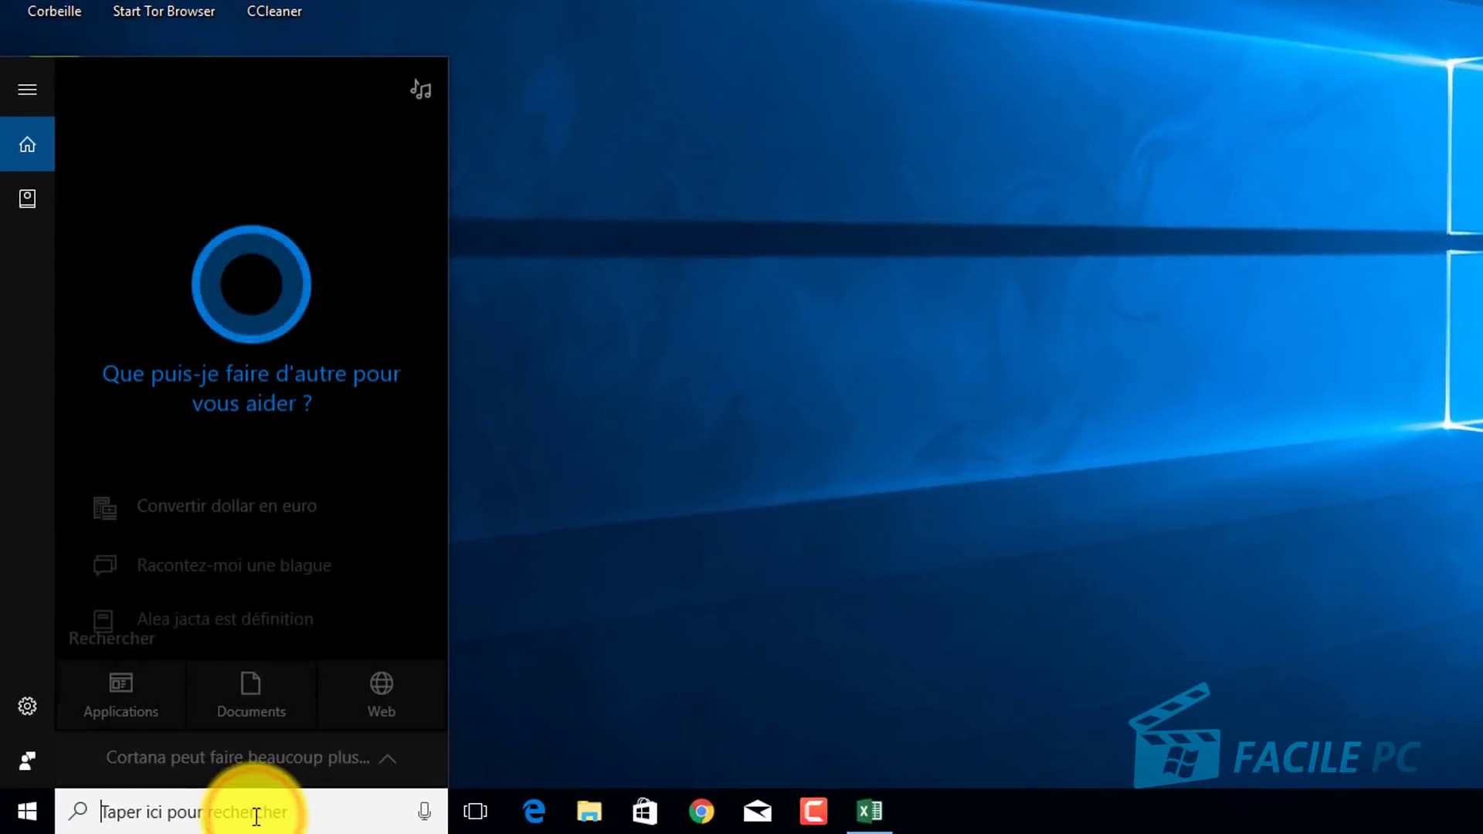
{"action": "type", "text": "calc"}
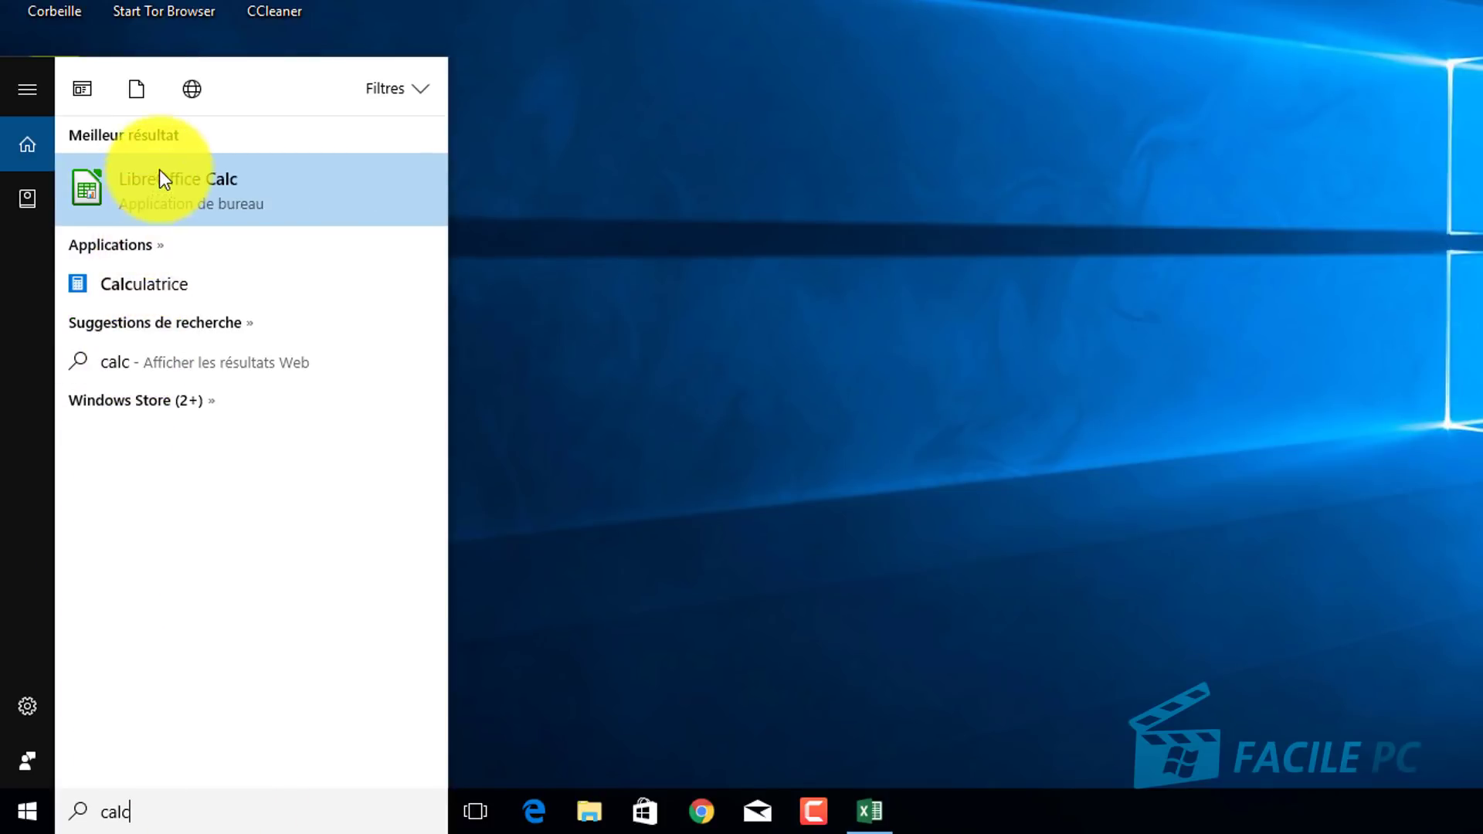
{"action": "left_click", "coordinate": [168, 191]}
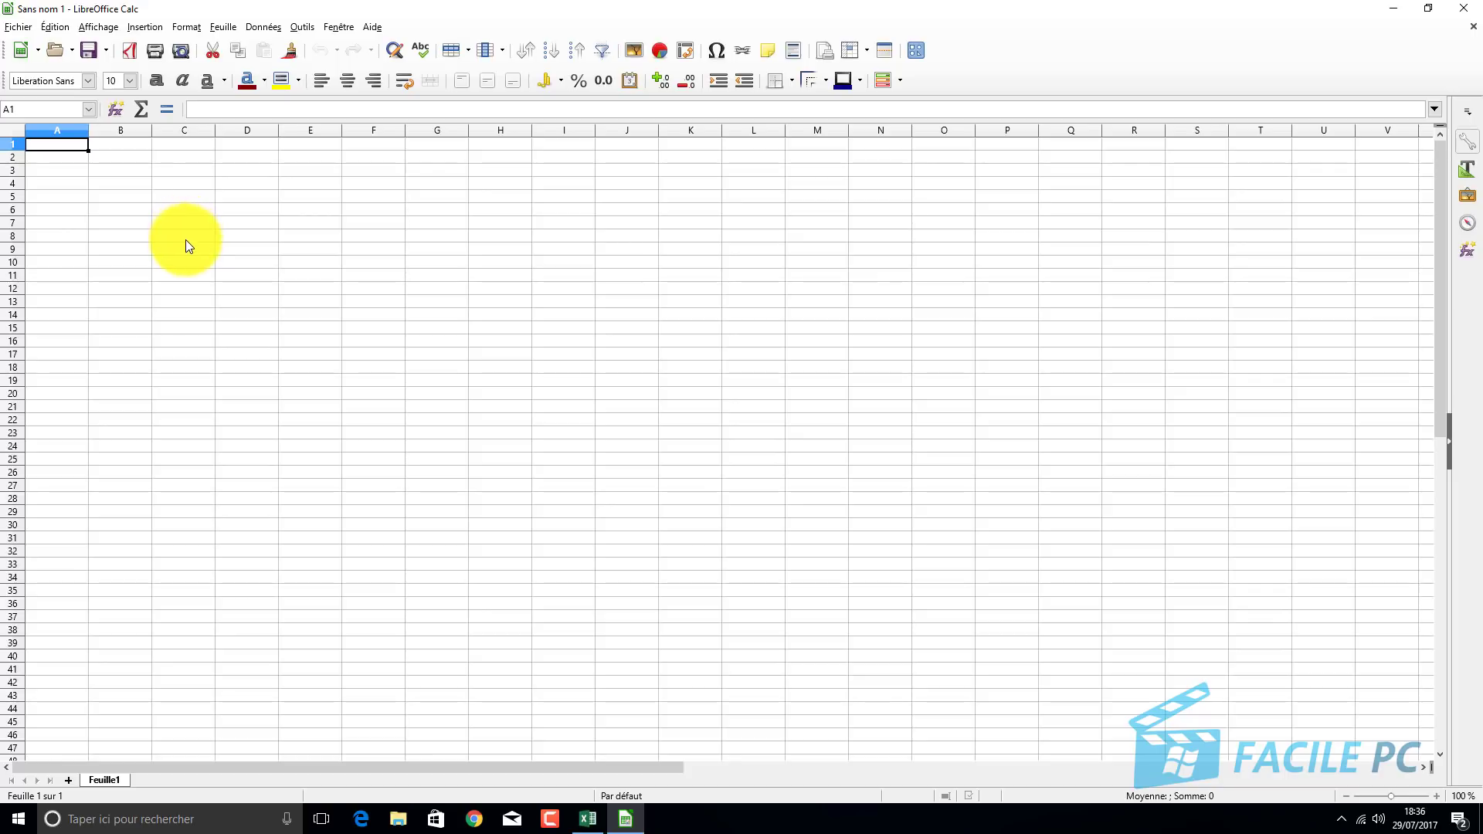
Enter the headings ARTISTE, ALBUM and ANNEE in C10 through E10.
{"action": "left_click", "coordinate": [185, 263]}
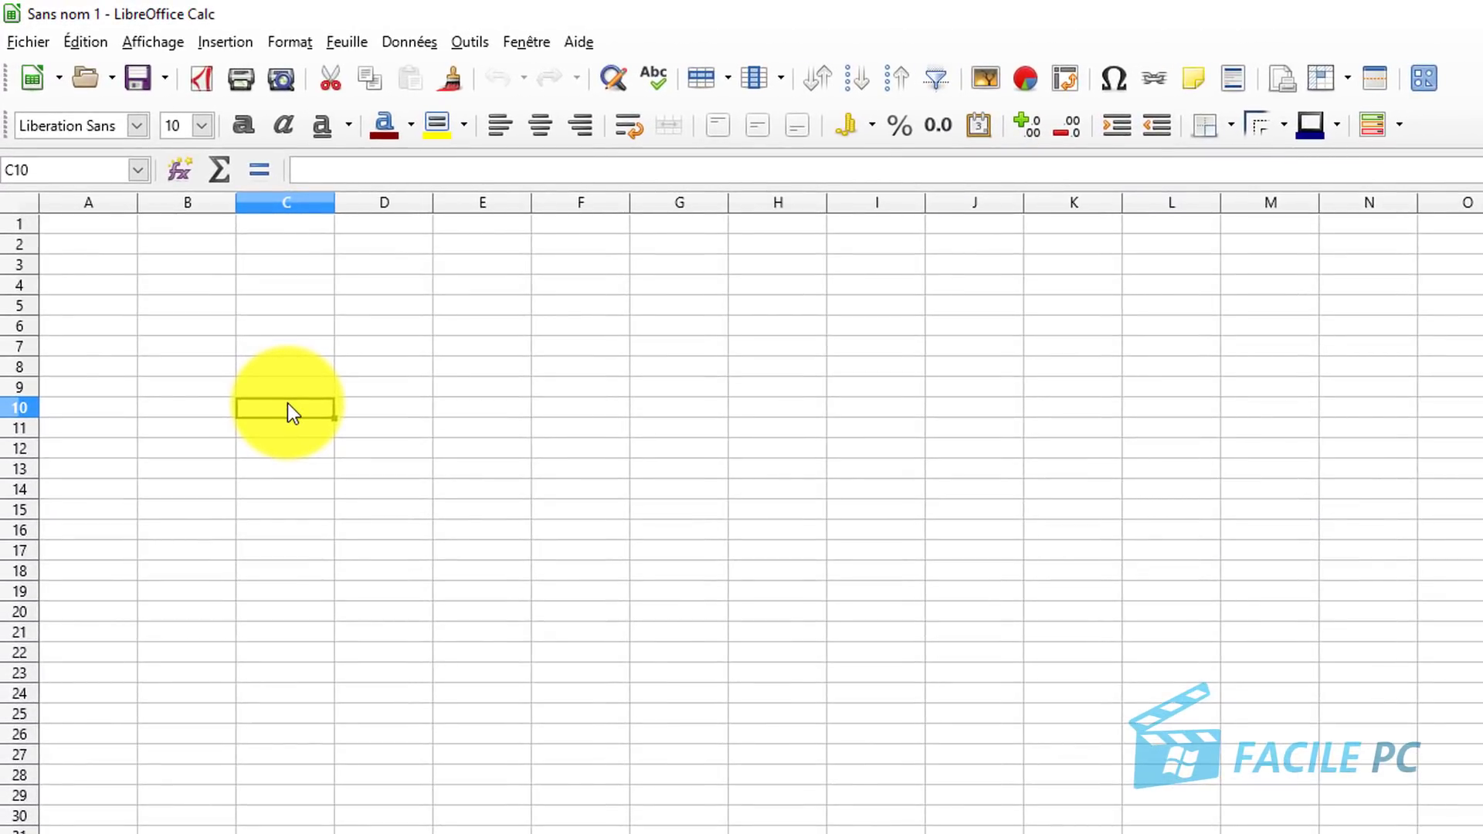
{"action": "type", "text": "A"}
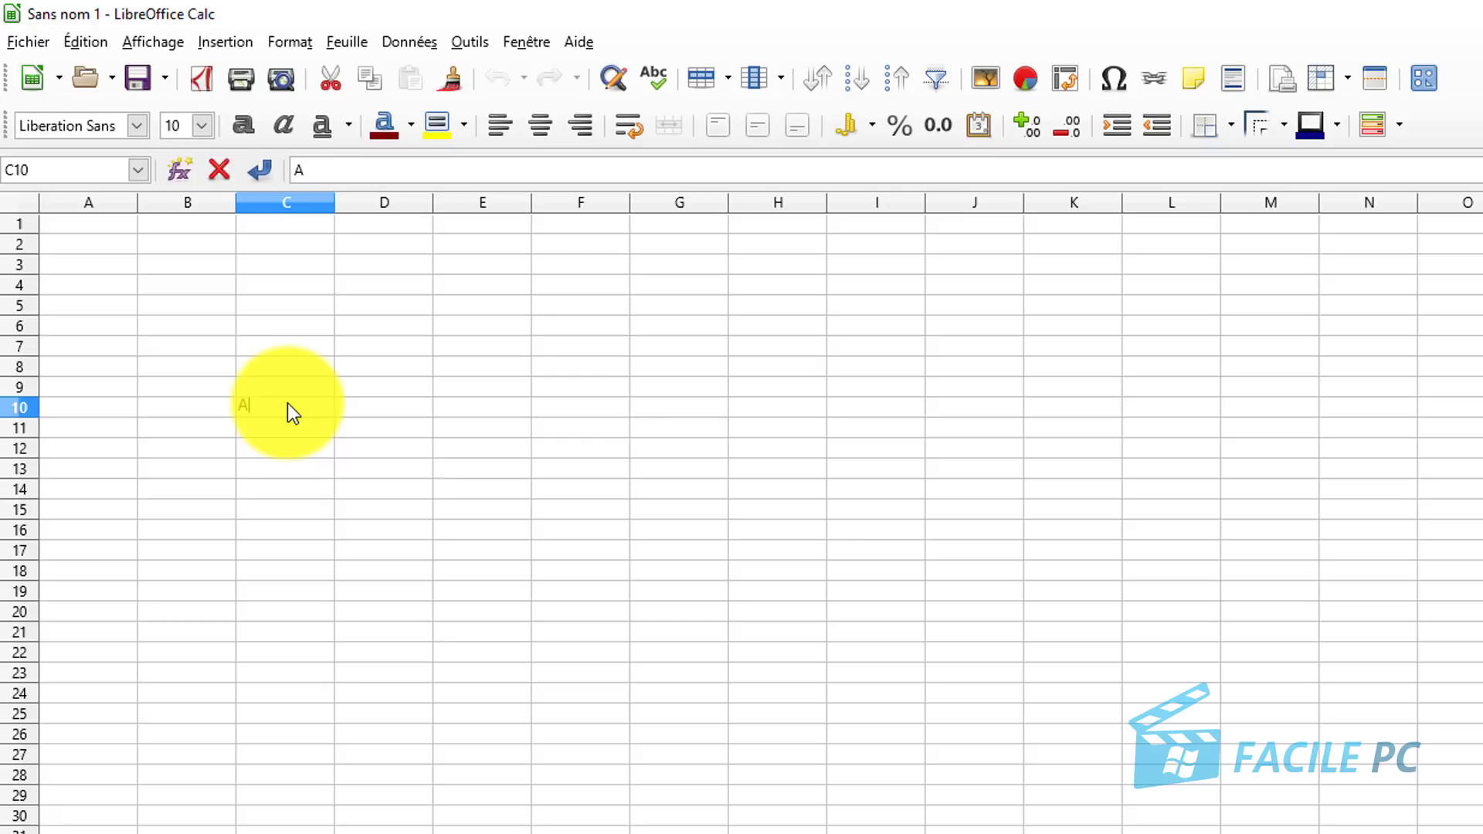
{"action": "type", "text": "RTISTE"}
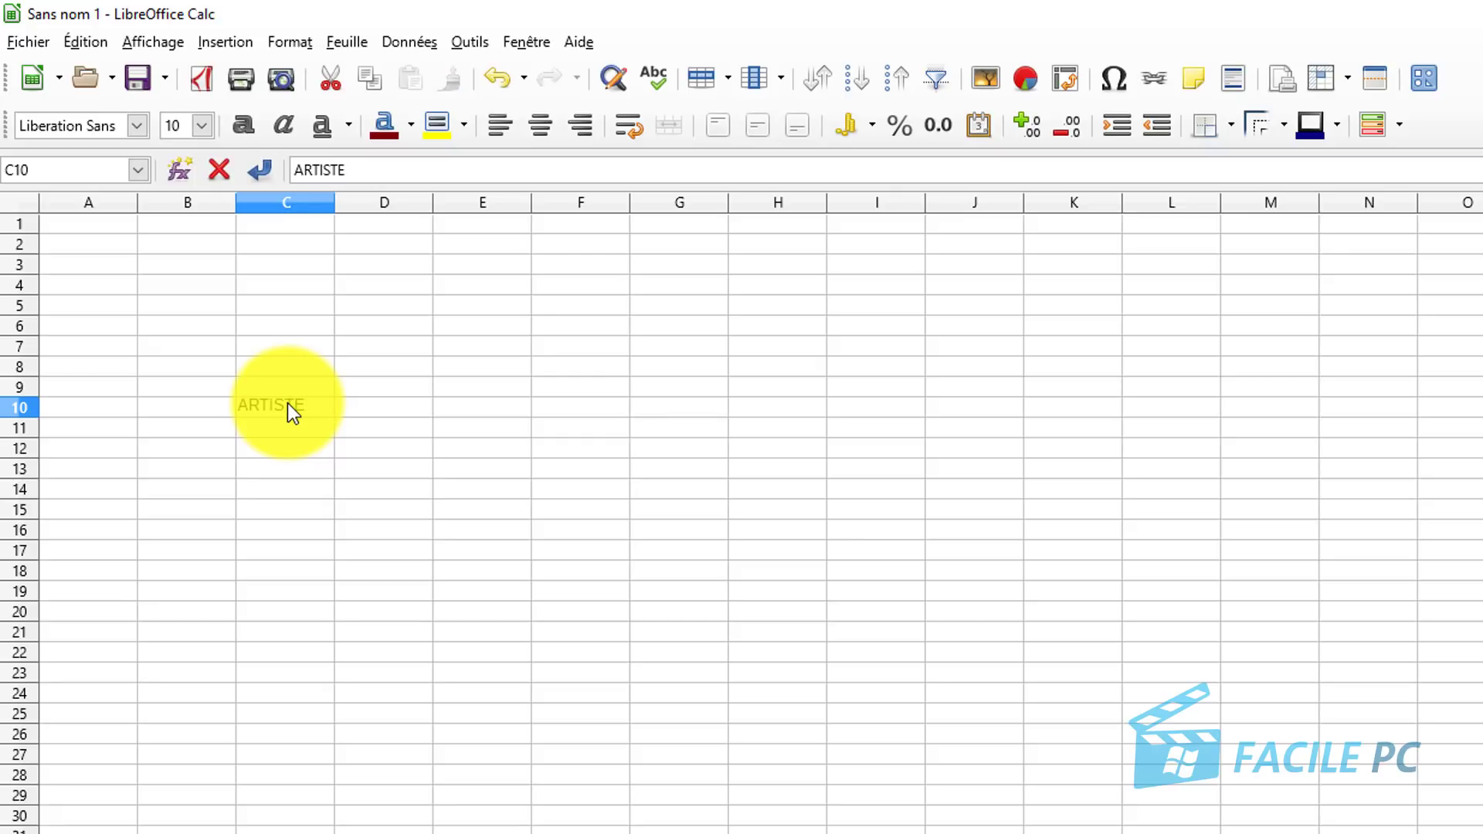
{"action": "key", "text": "Tab"}
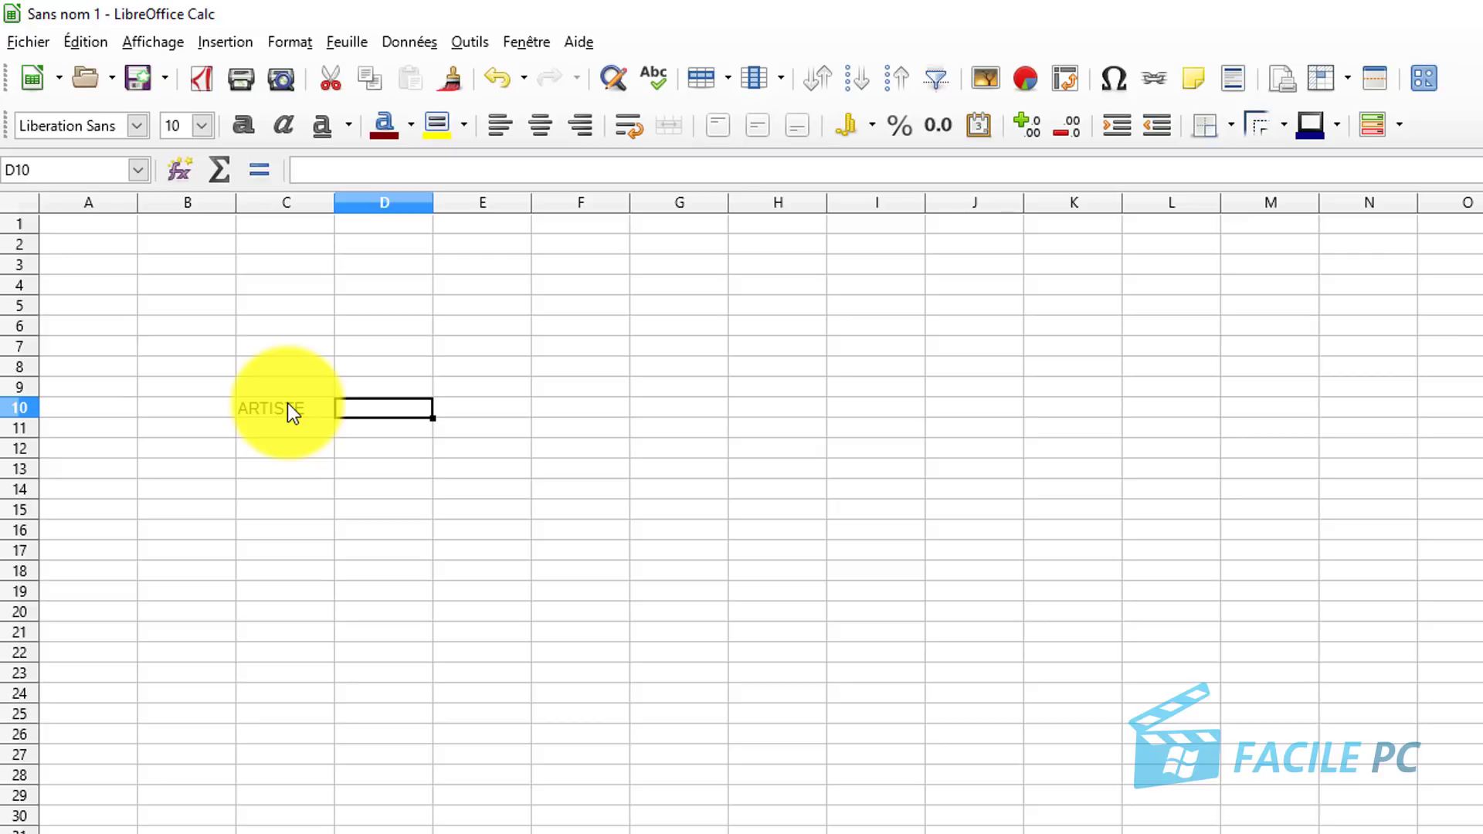
{"action": "type", "text": "ALBUM"}
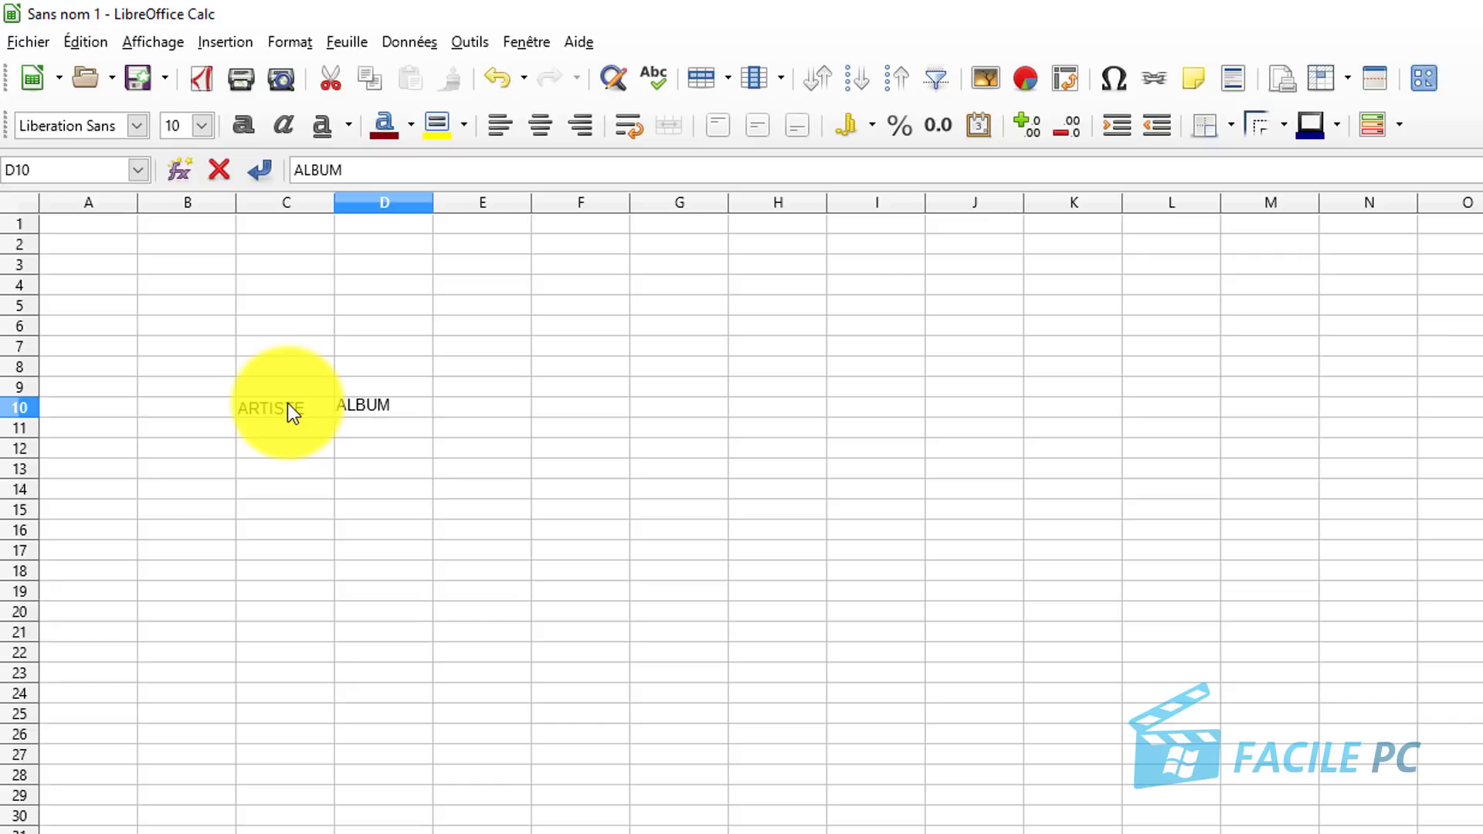
{"action": "key", "text": "Tab"}
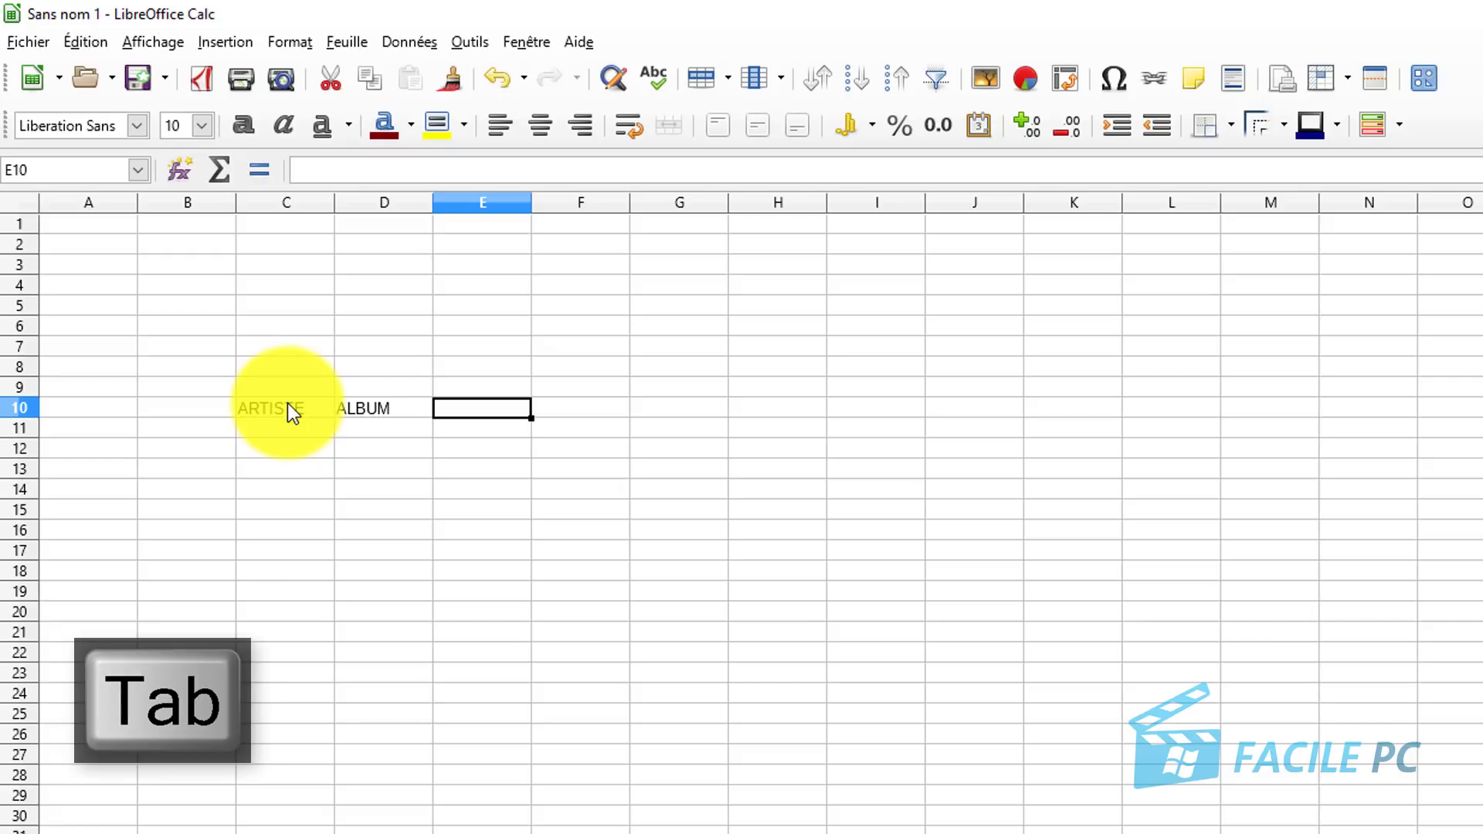
{"action": "type", "text": "ANNEE"}
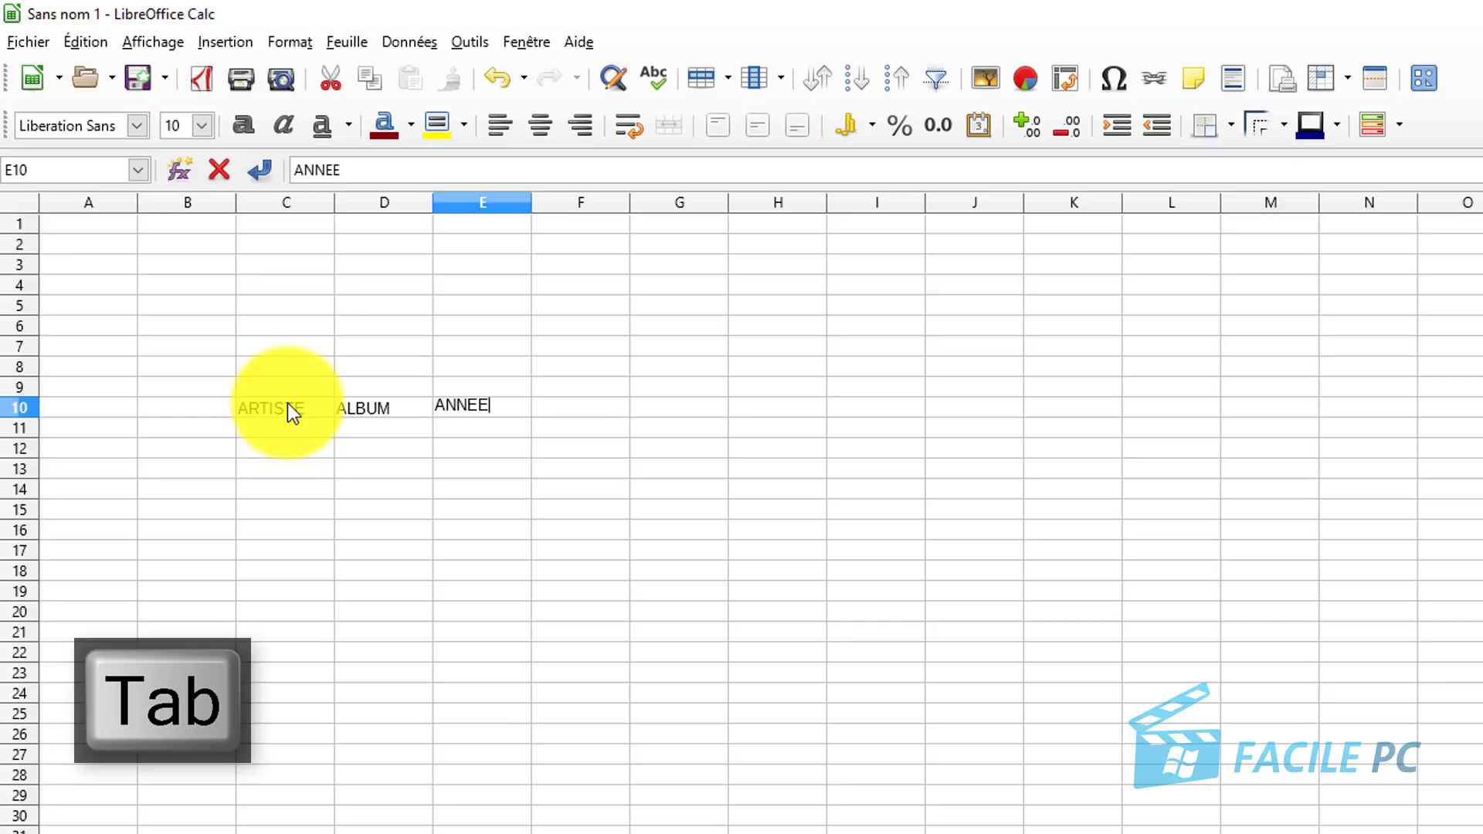
{"action": "key", "text": "Tab"}
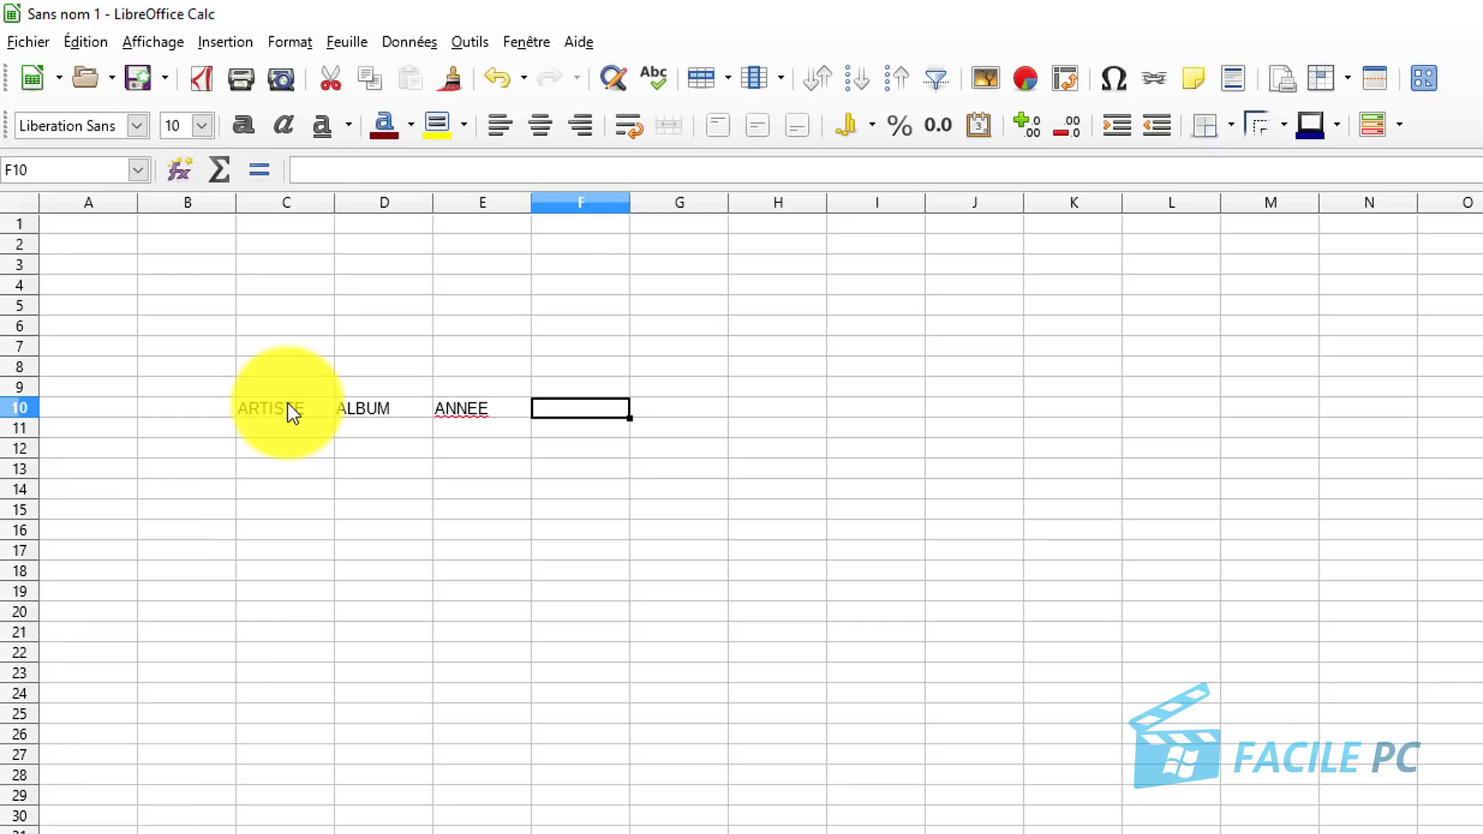
Enter the headings GENRE, SUPPORT, STATUT and NOM DE L'EMPRUNTEUR in F10 through I10.
{"action": "type", "text": "GENR"}
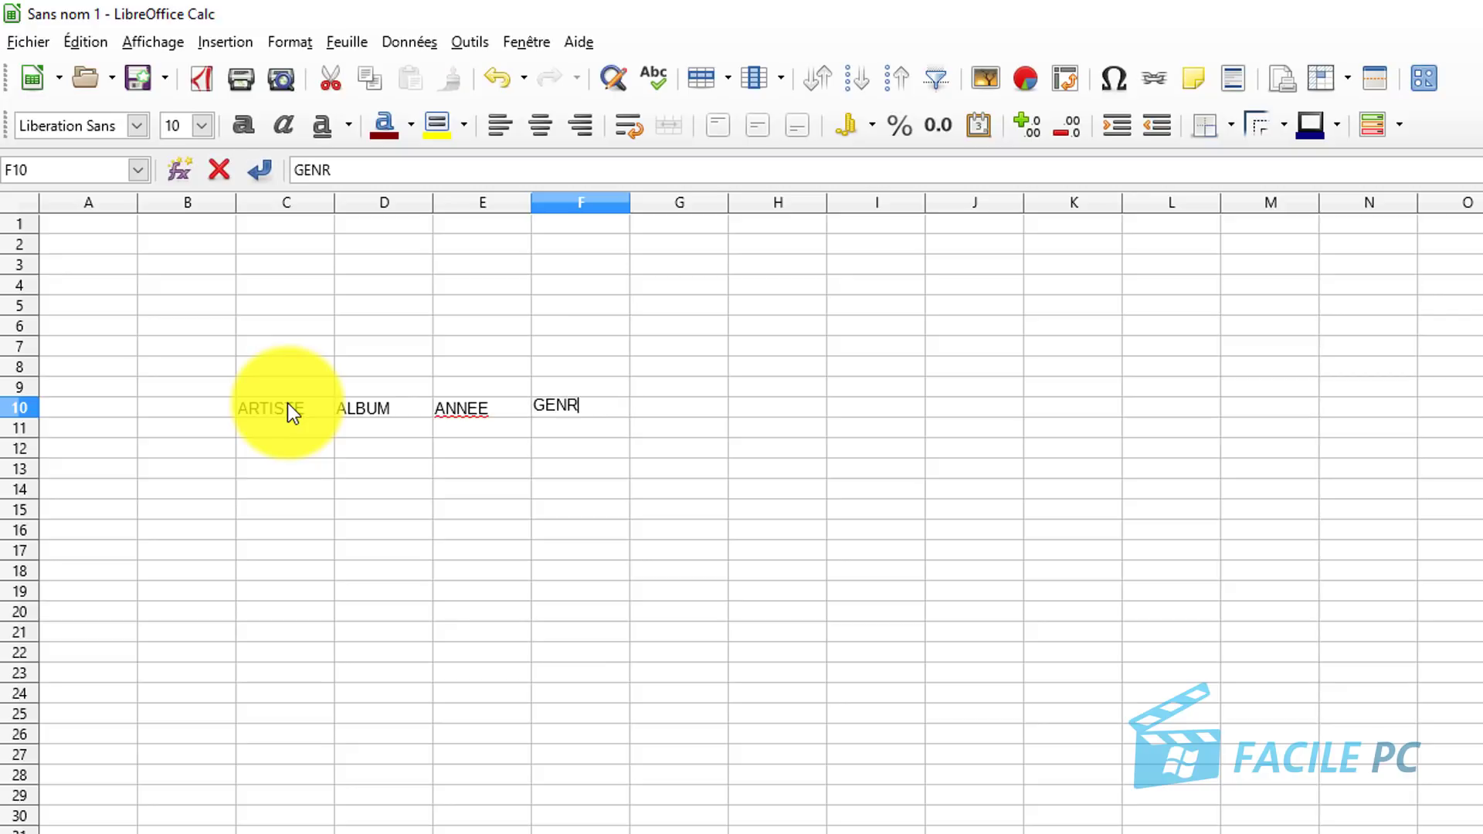
{"action": "type", "text": "E"}
{"action": "key", "text": "Tab"}
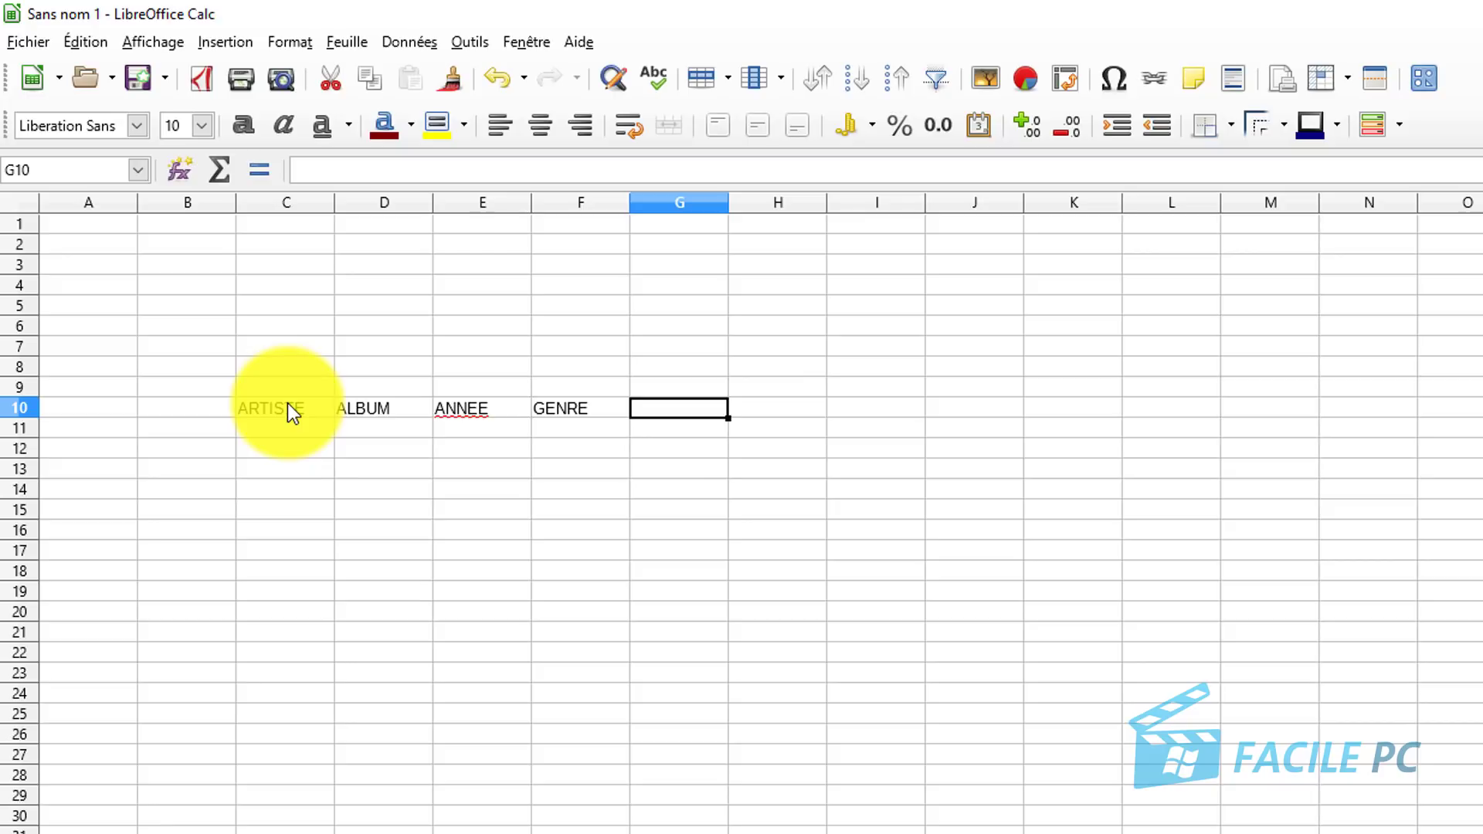
{"action": "type", "text": "S"}
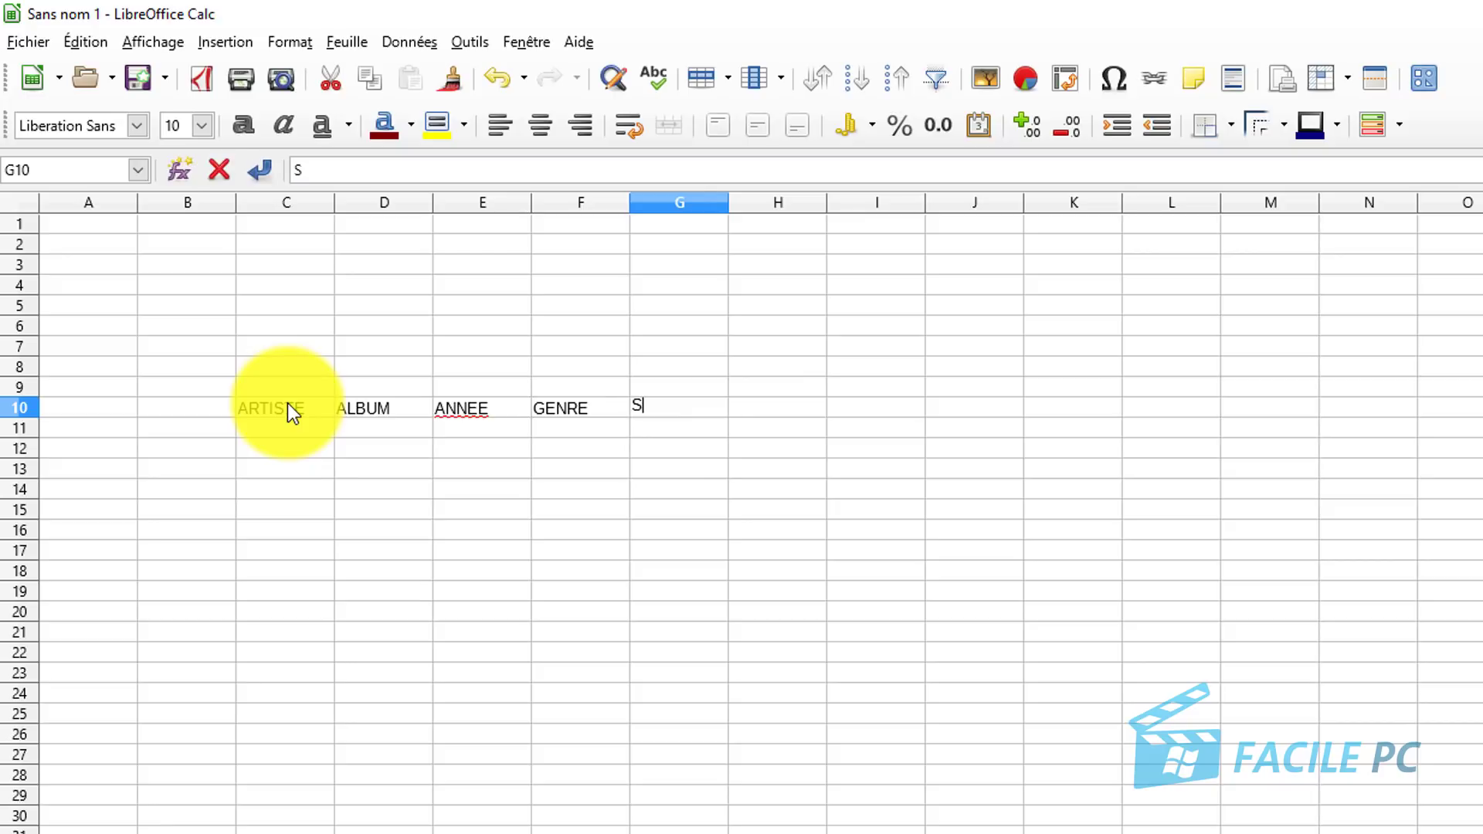
{"action": "type", "text": "UPPORT"}
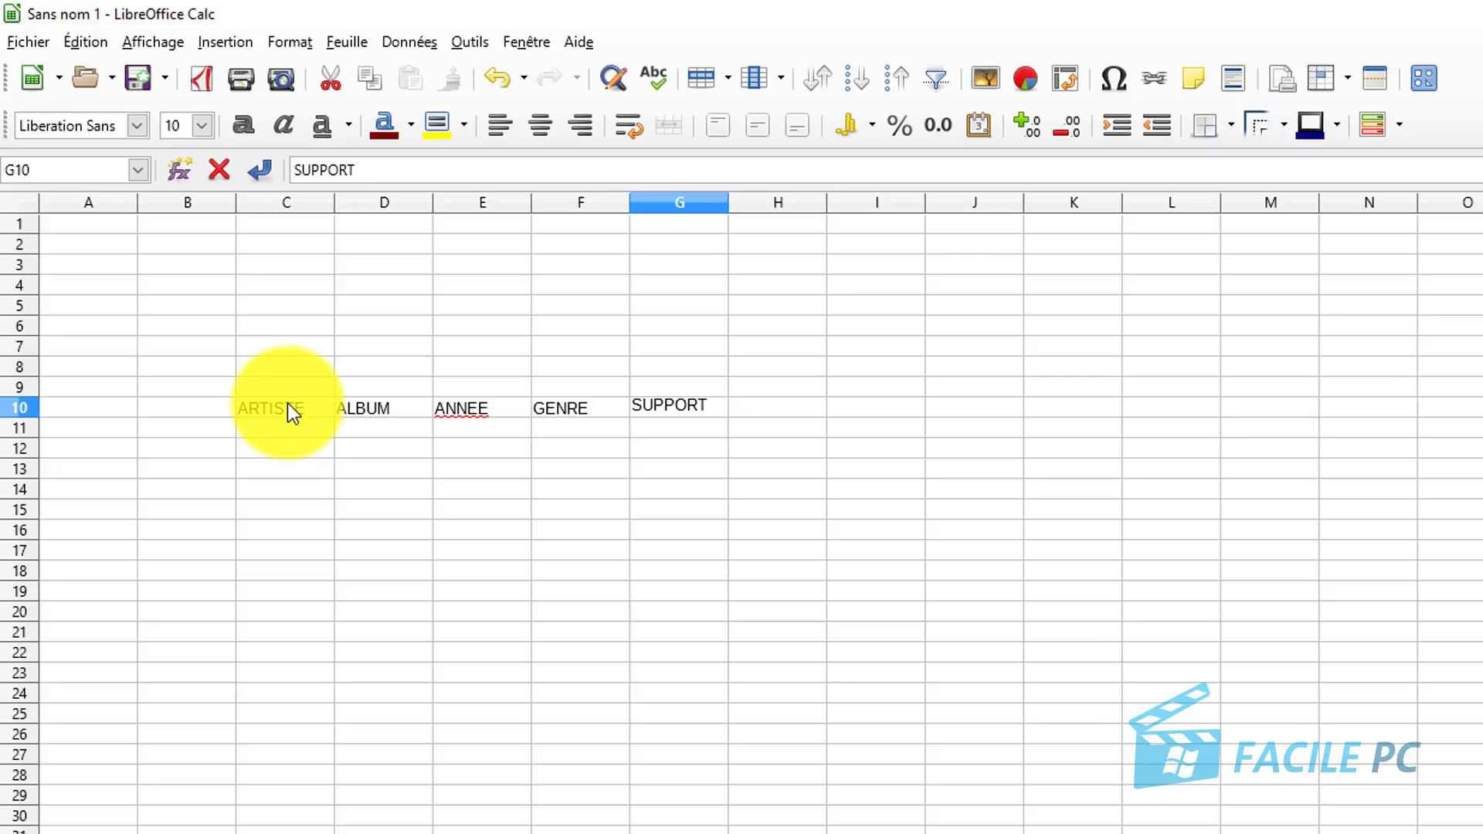
{"action": "key", "text": "Tab"}
{"action": "type", "text": "S"}
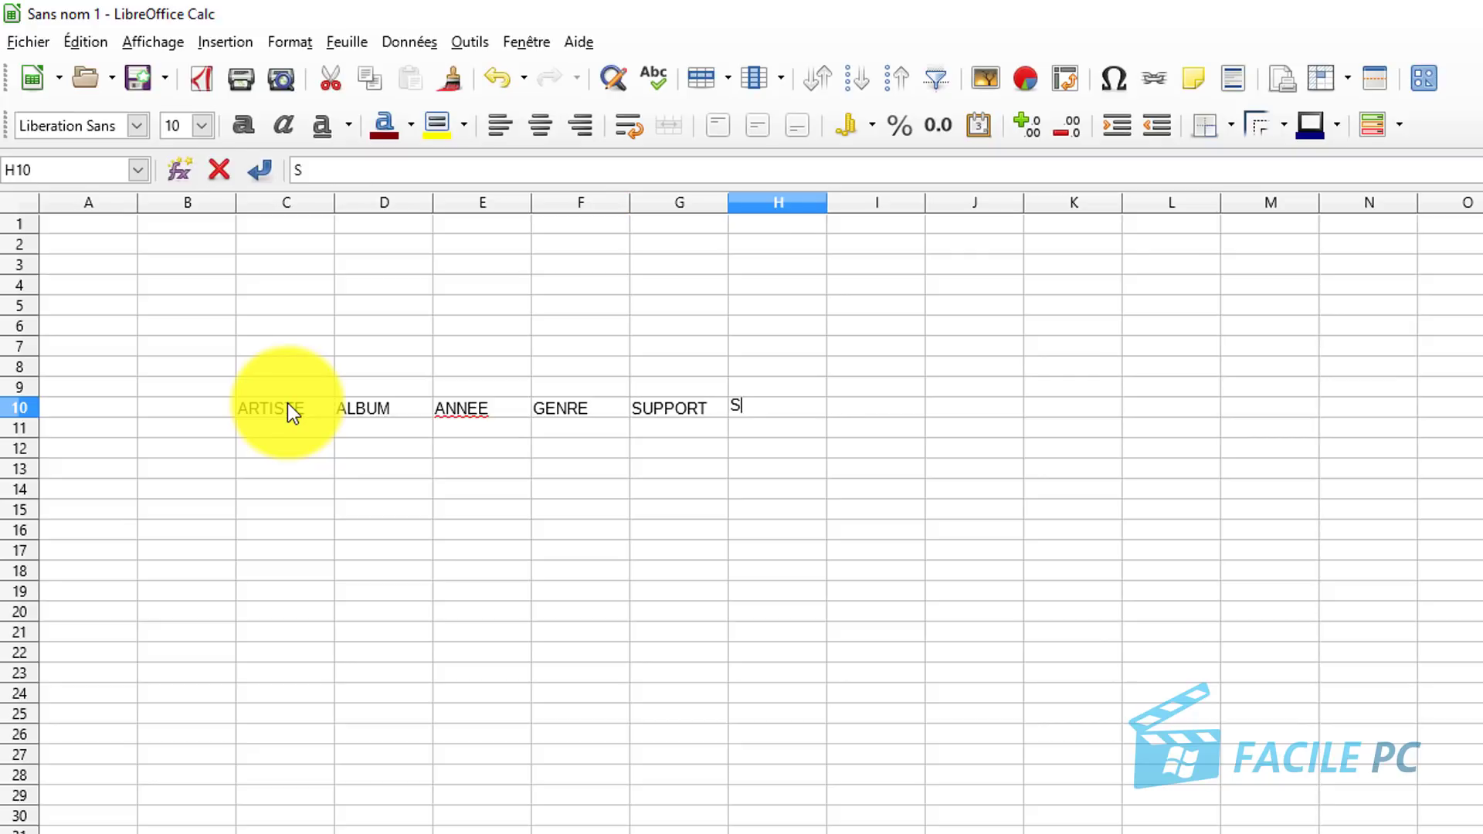
{"action": "type", "text": "TATU"}
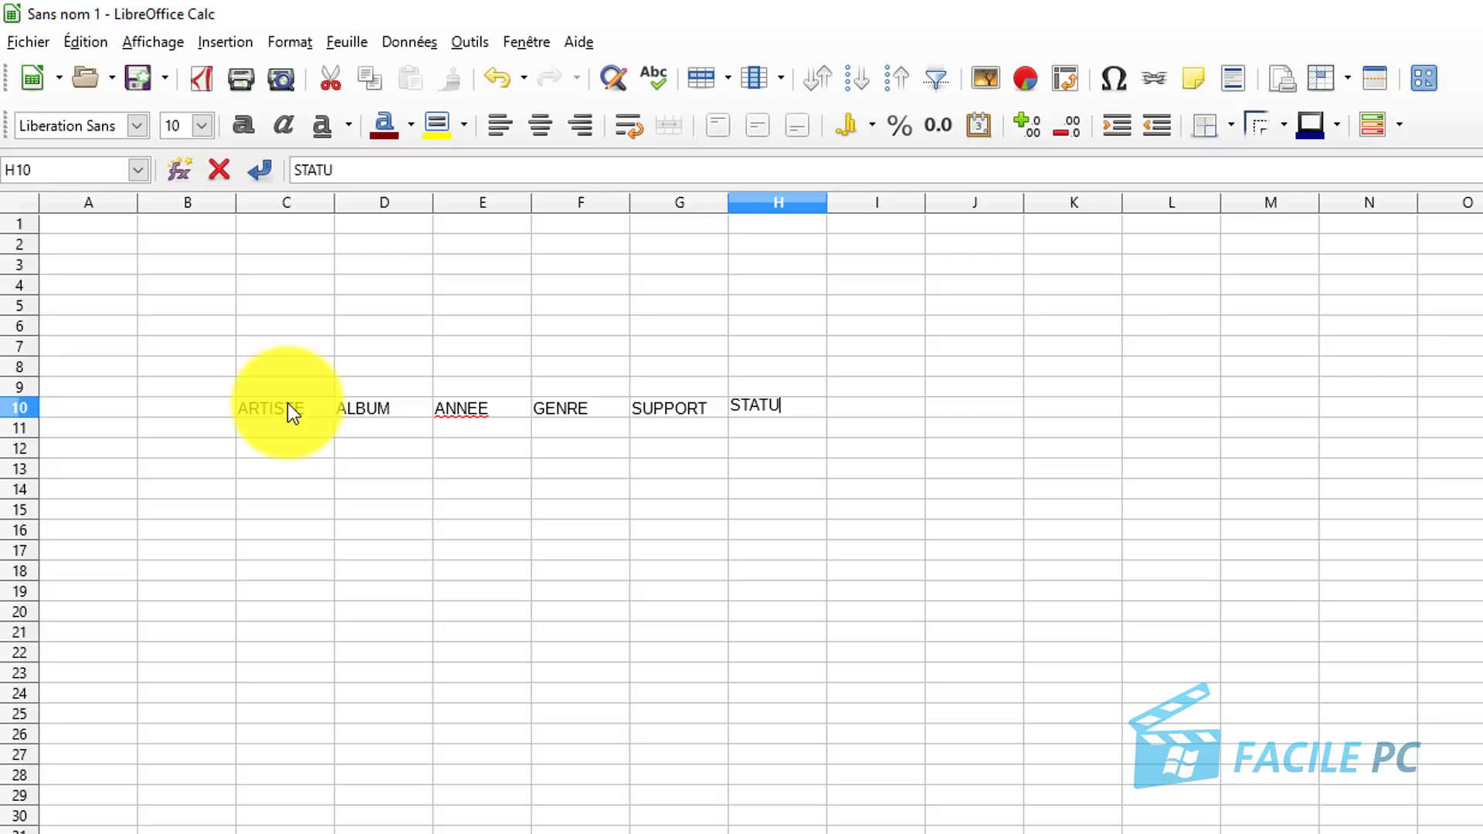
{"action": "type", "text": "T"}
{"action": "key", "text": "Tab"}
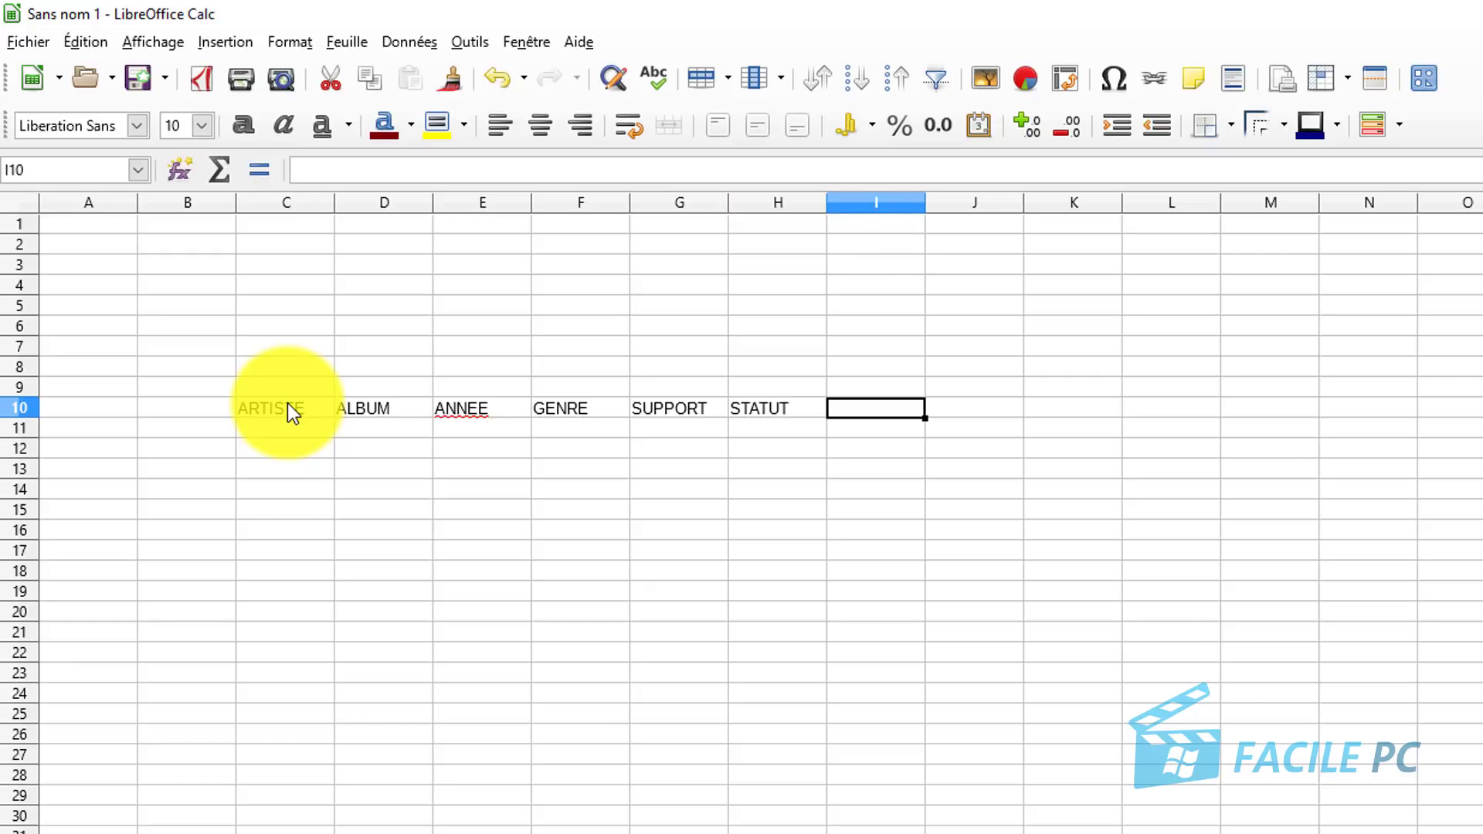
{"action": "key", "text": "F2"}
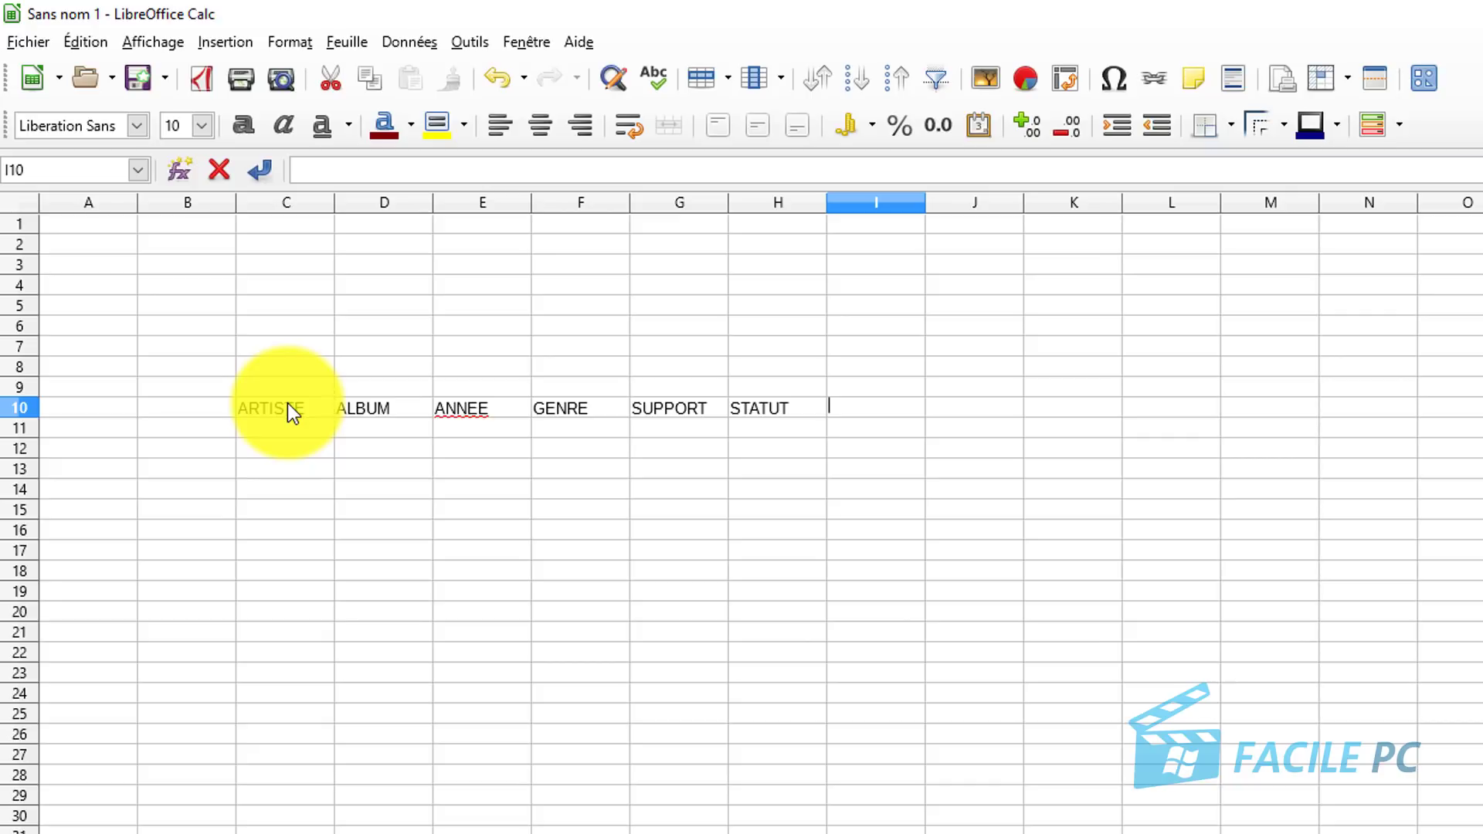
{"action": "type", "text": "NOM DE "}
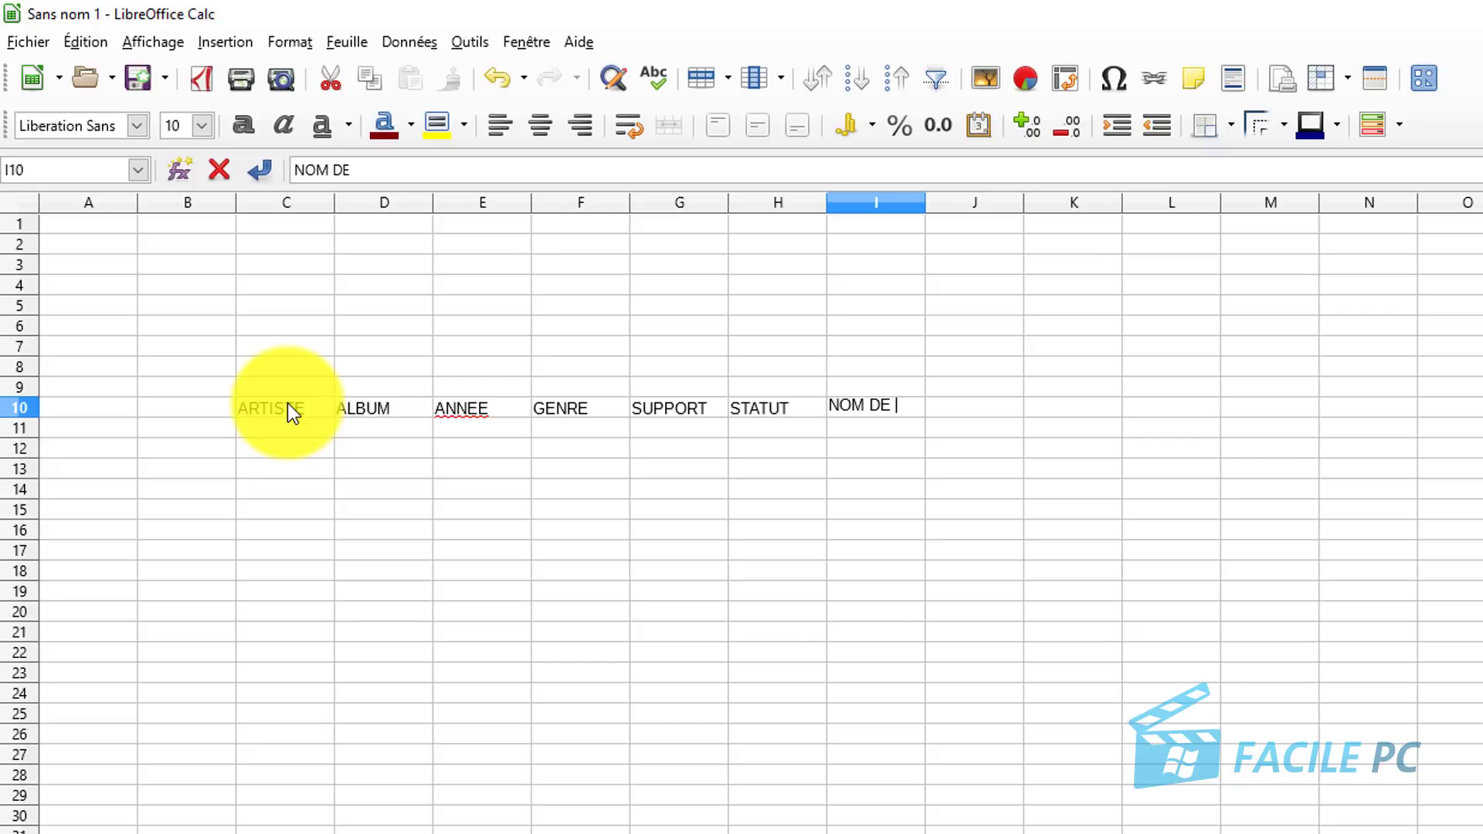
{"action": "type", "text": "L'EMPRUNTE "}
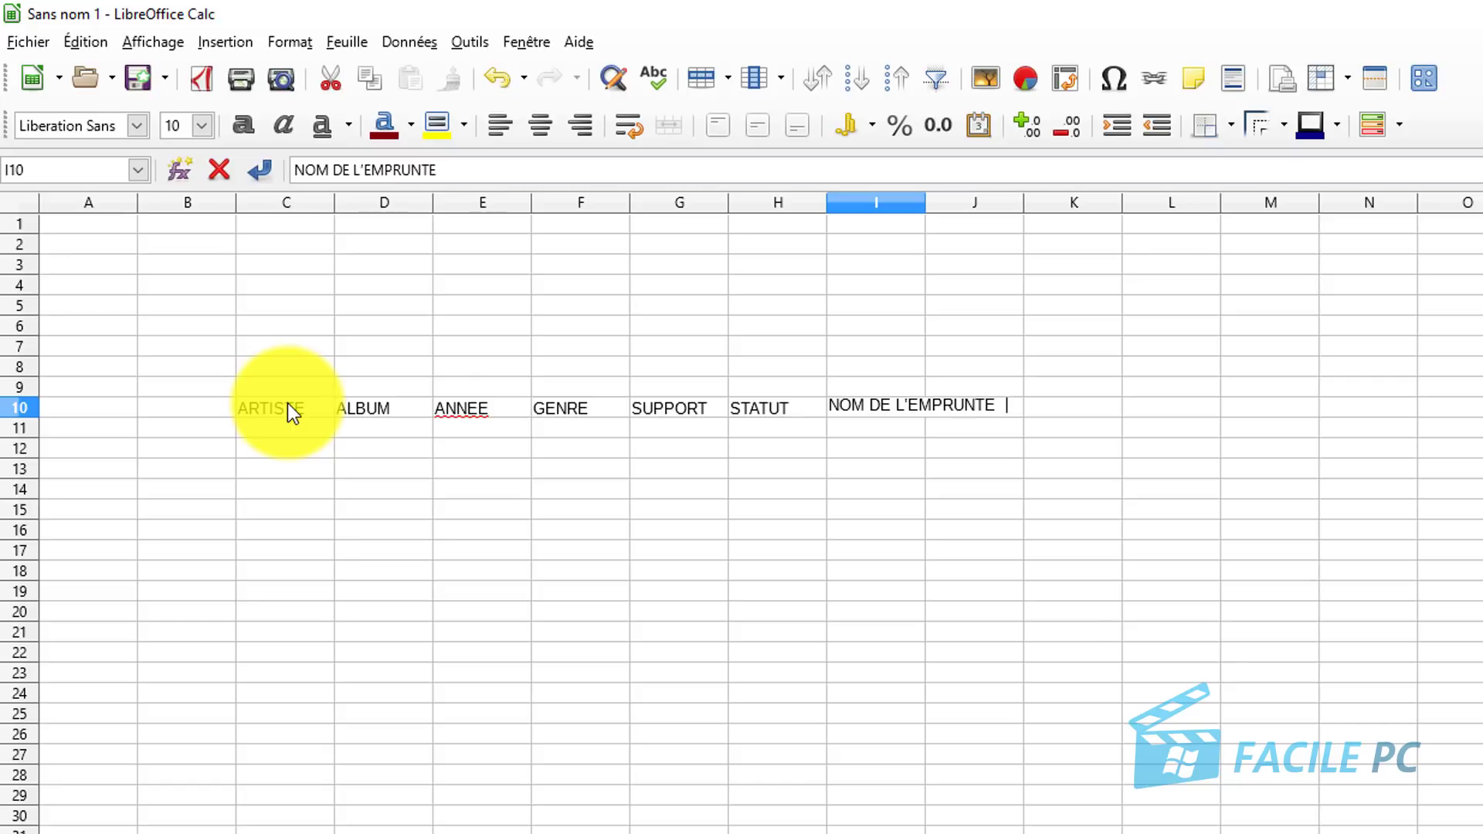
{"action": "type", "text": "UR"}
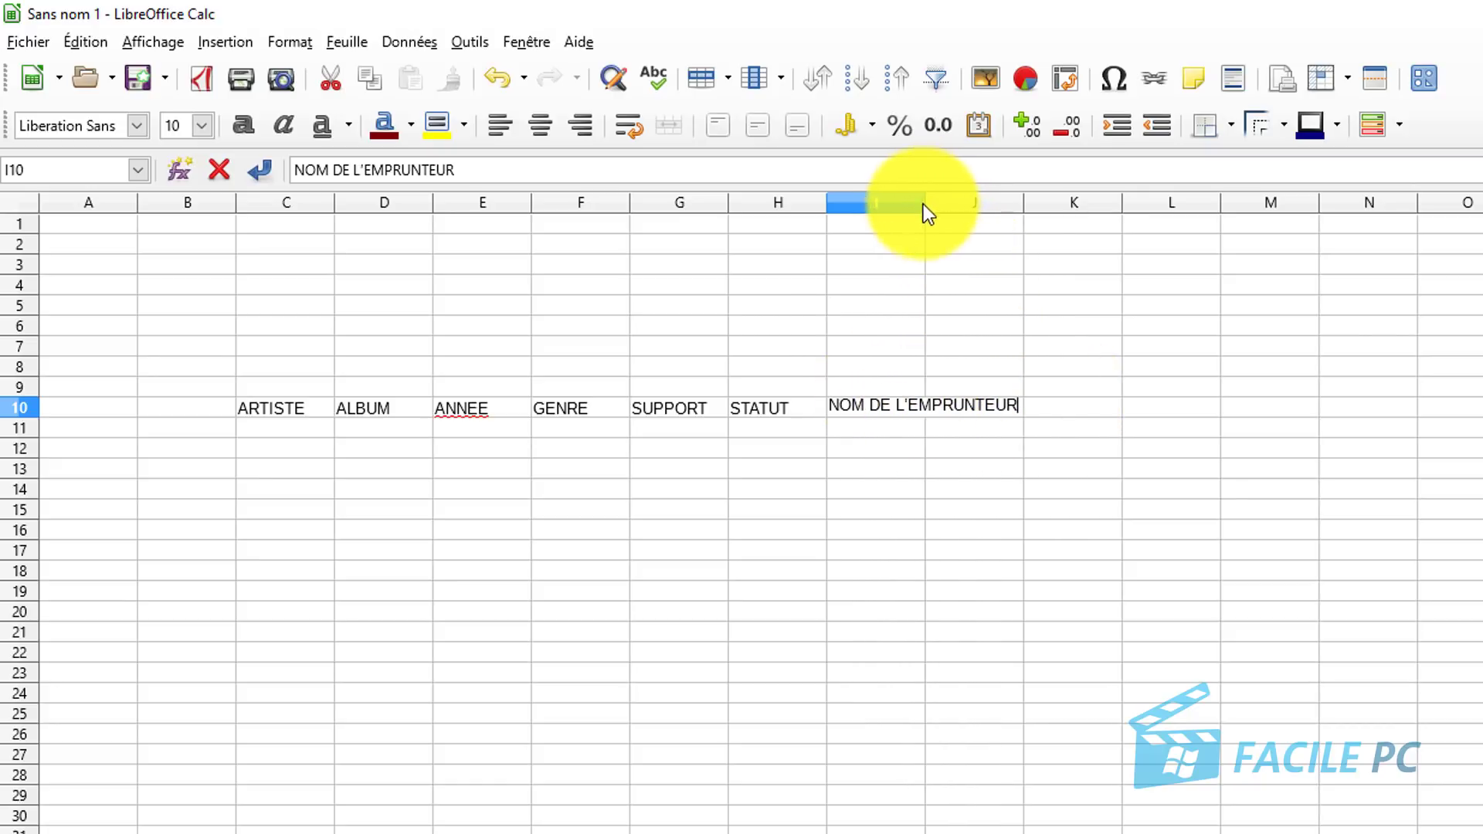
Autofit columns I, C and D and centre the headings in C10:I10.
{"action": "left_click", "coordinate": [947, 266]}
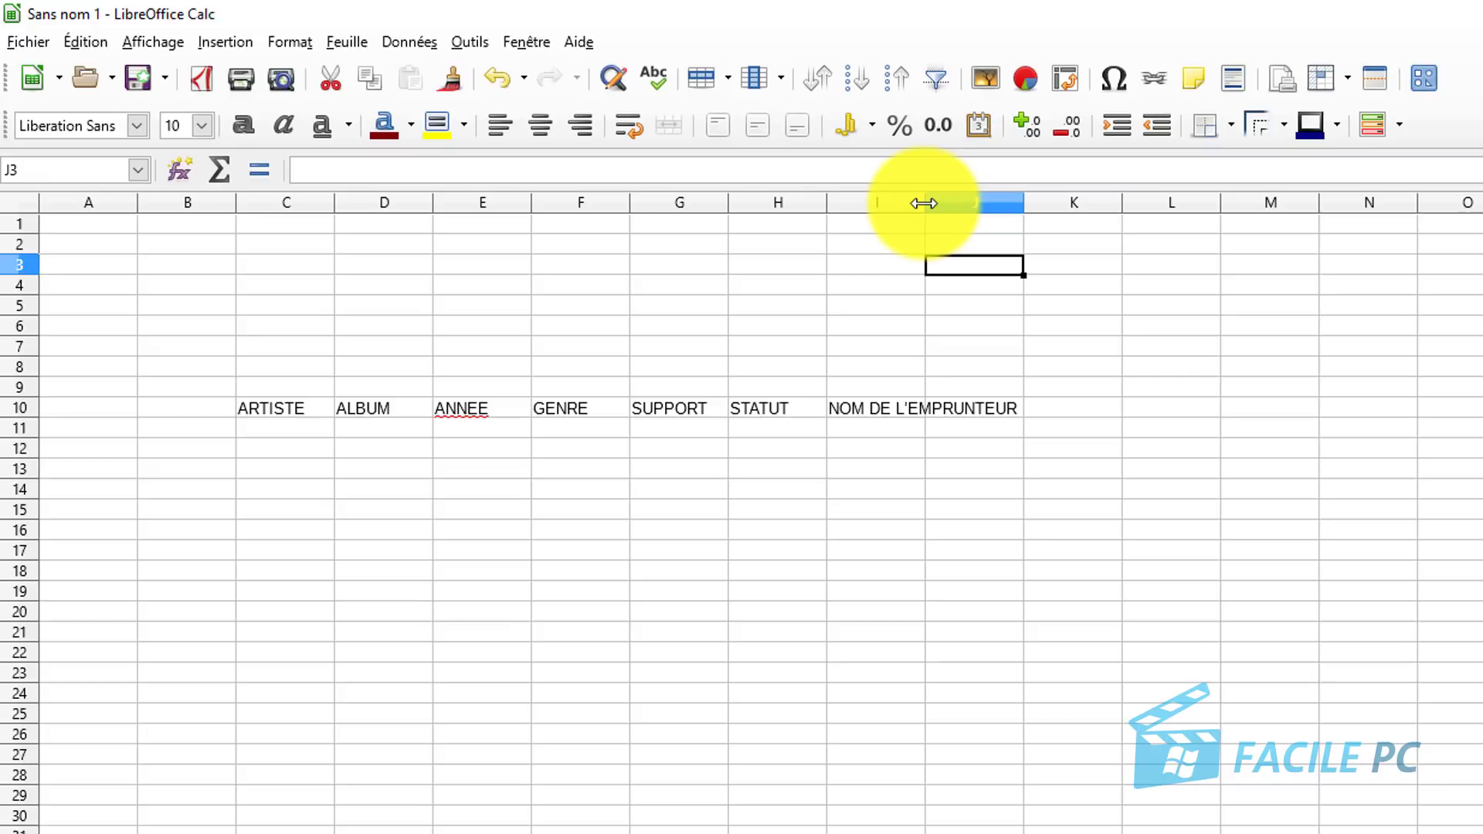
{"action": "double_click", "coordinate": [924, 203]}
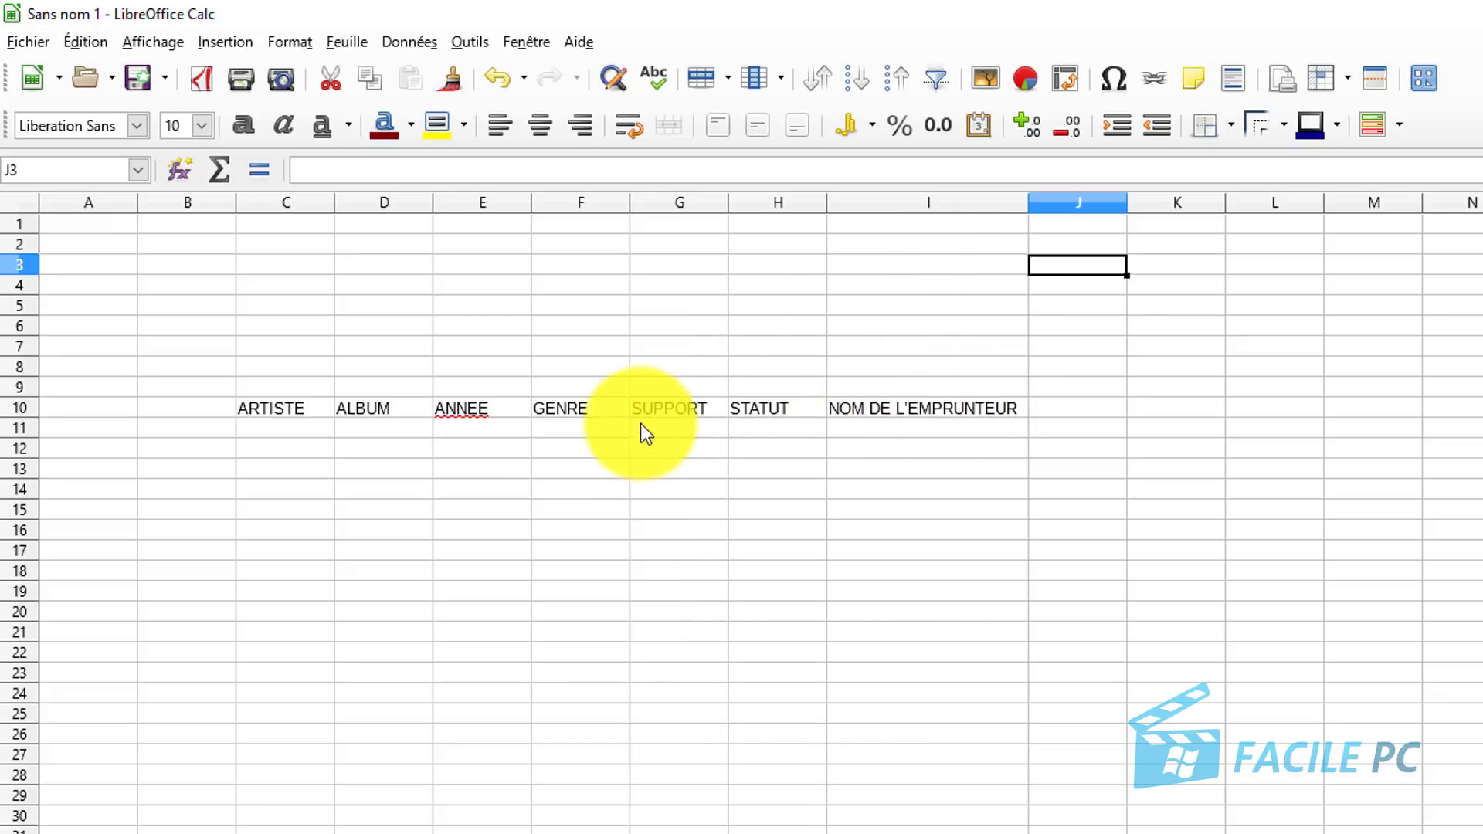
{"action": "left_click_drag", "start_coordinate": [257, 412], "coordinate": [947, 411]}
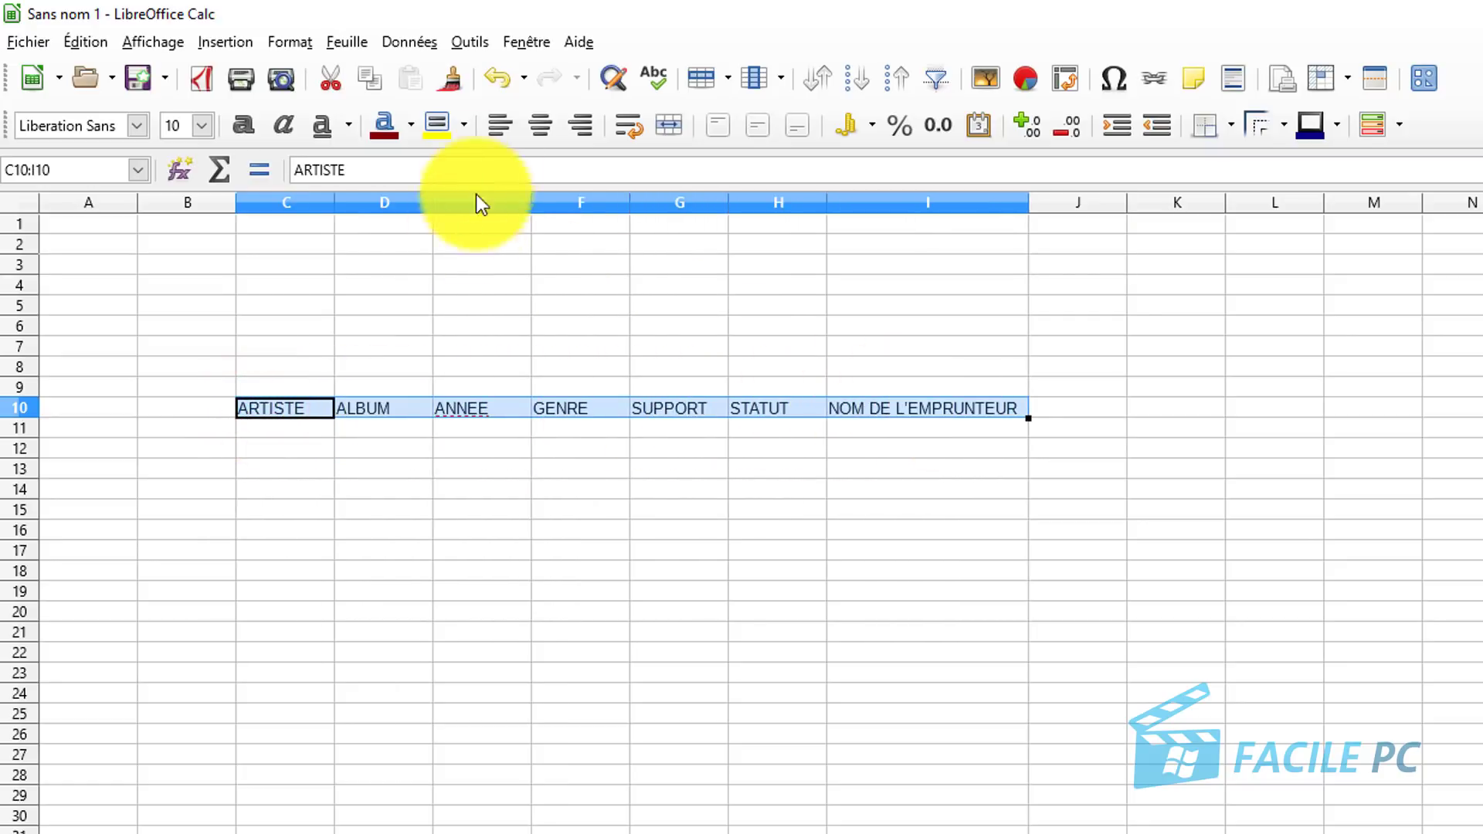
{"action": "left_click", "coordinate": [541, 133]}
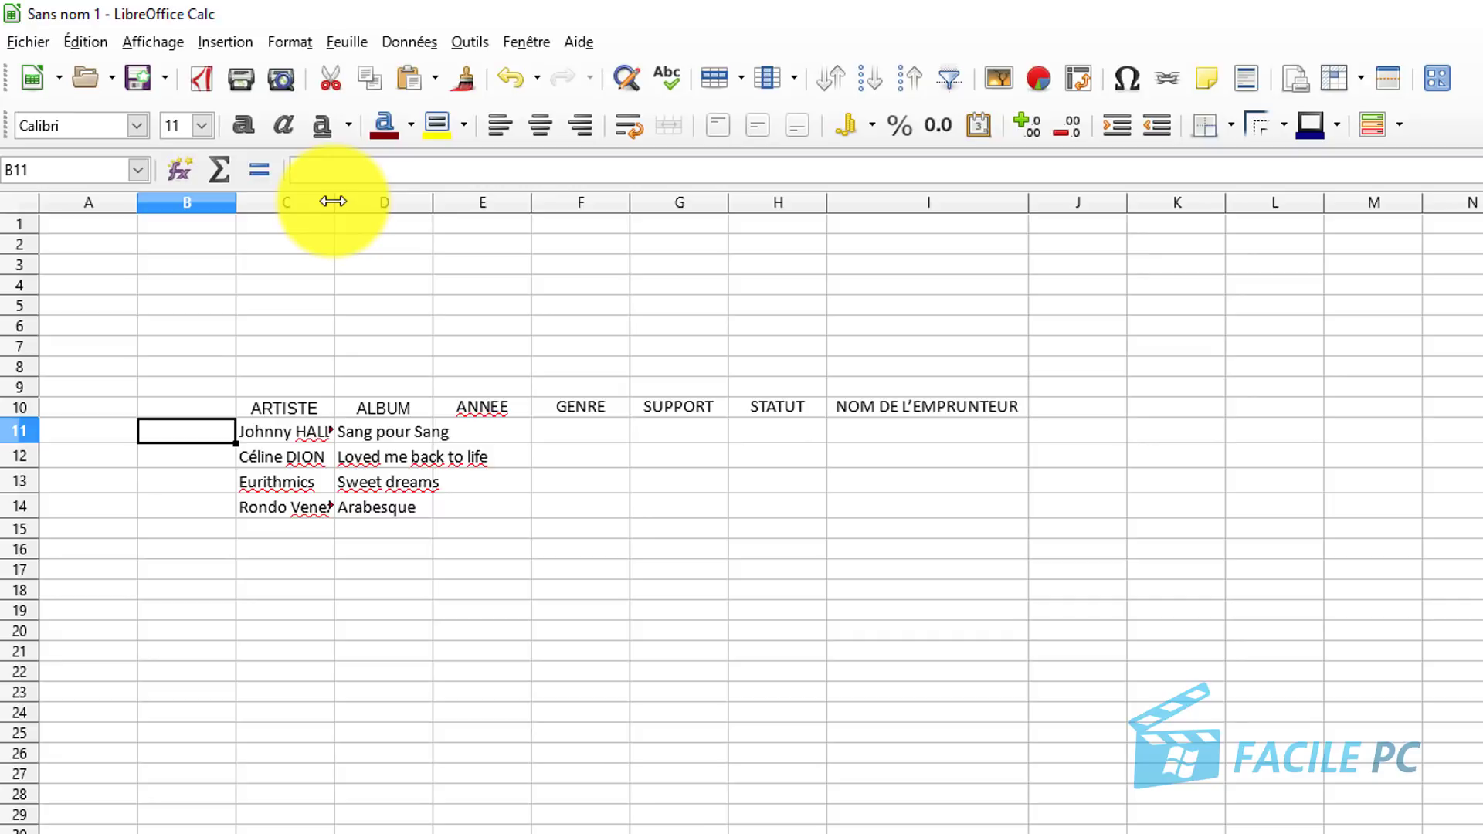
{"action": "double_click", "coordinate": [333, 201]}
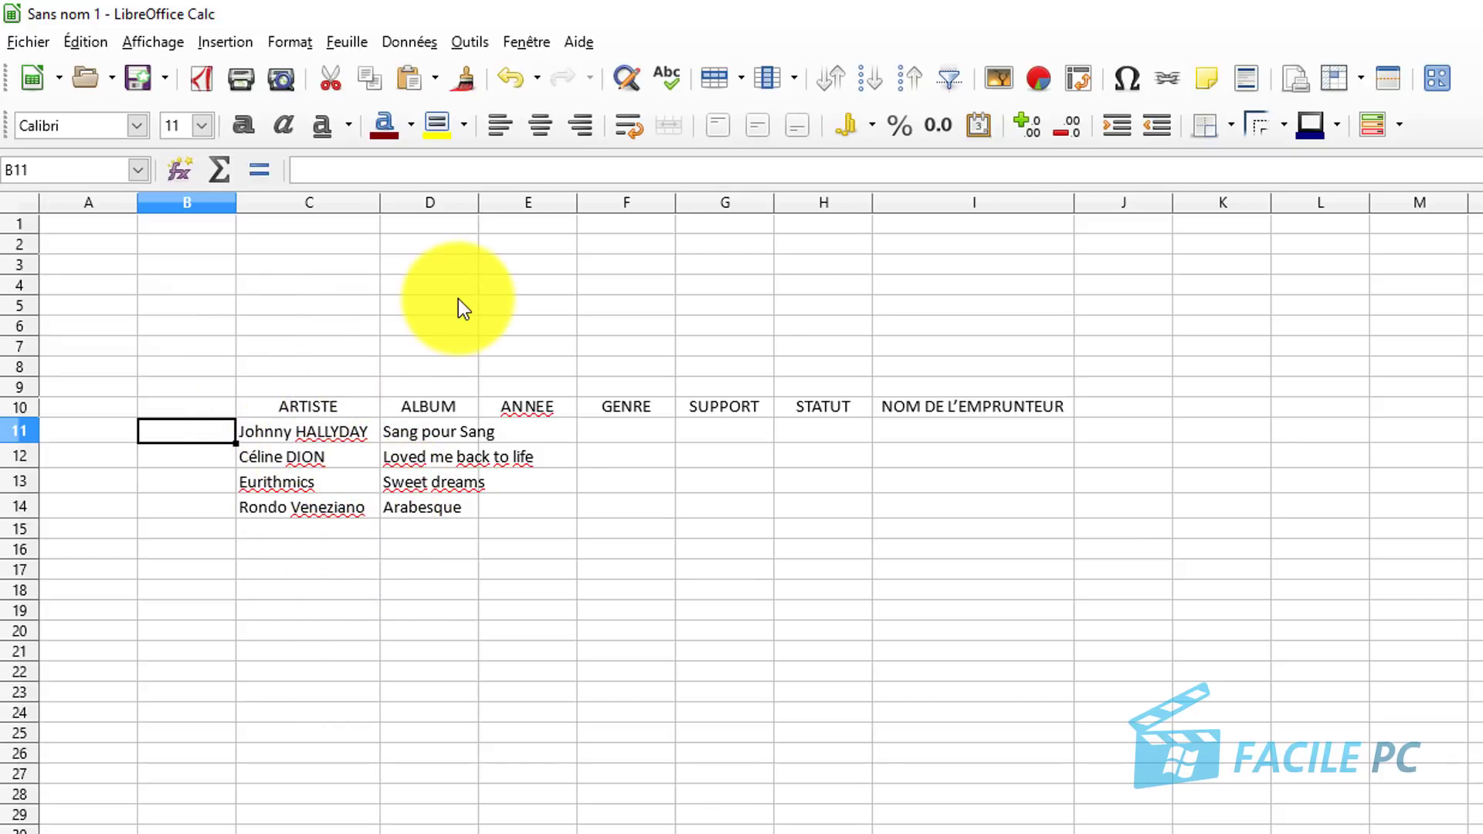
{"action": "double_click", "coordinate": [478, 199]}
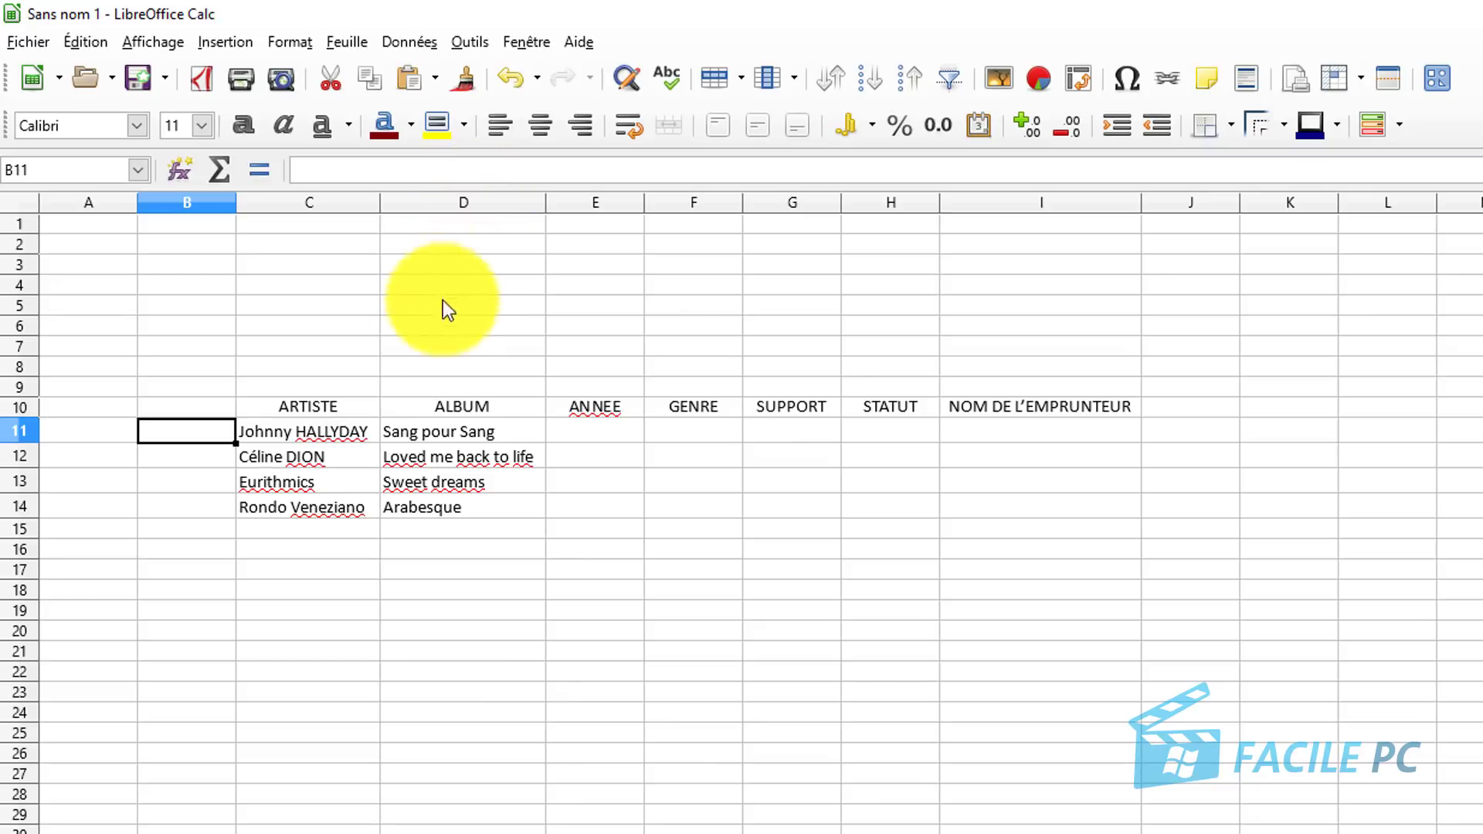
Centre the entries in C11:I14, then select the year cells E11:E14.
{"action": "left_click", "coordinate": [267, 434]}
{"action": "left_click_drag", "start_coordinate": [267, 434], "coordinate": [1100, 519]}
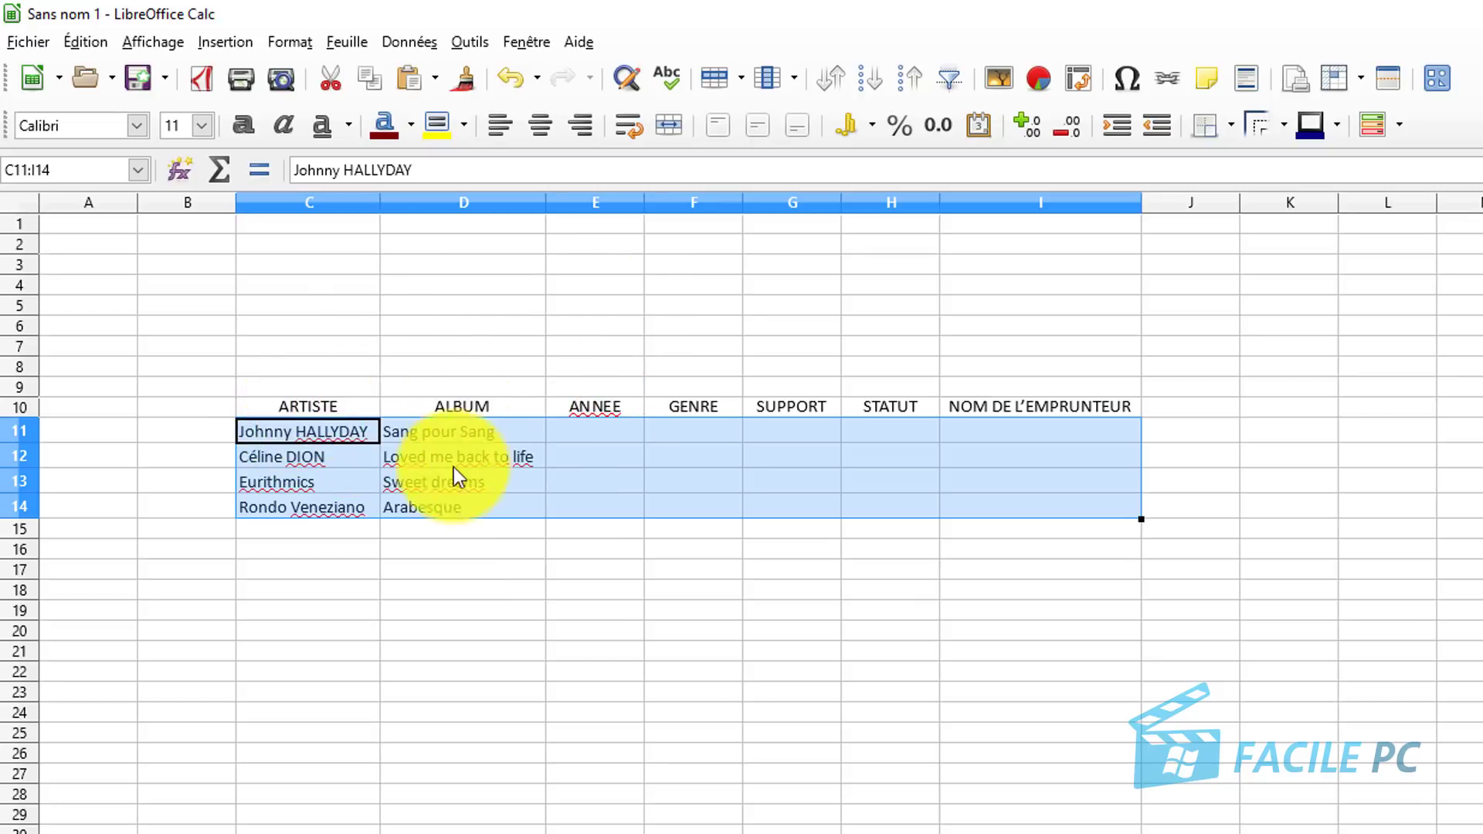
{"action": "left_click", "coordinate": [545, 132]}
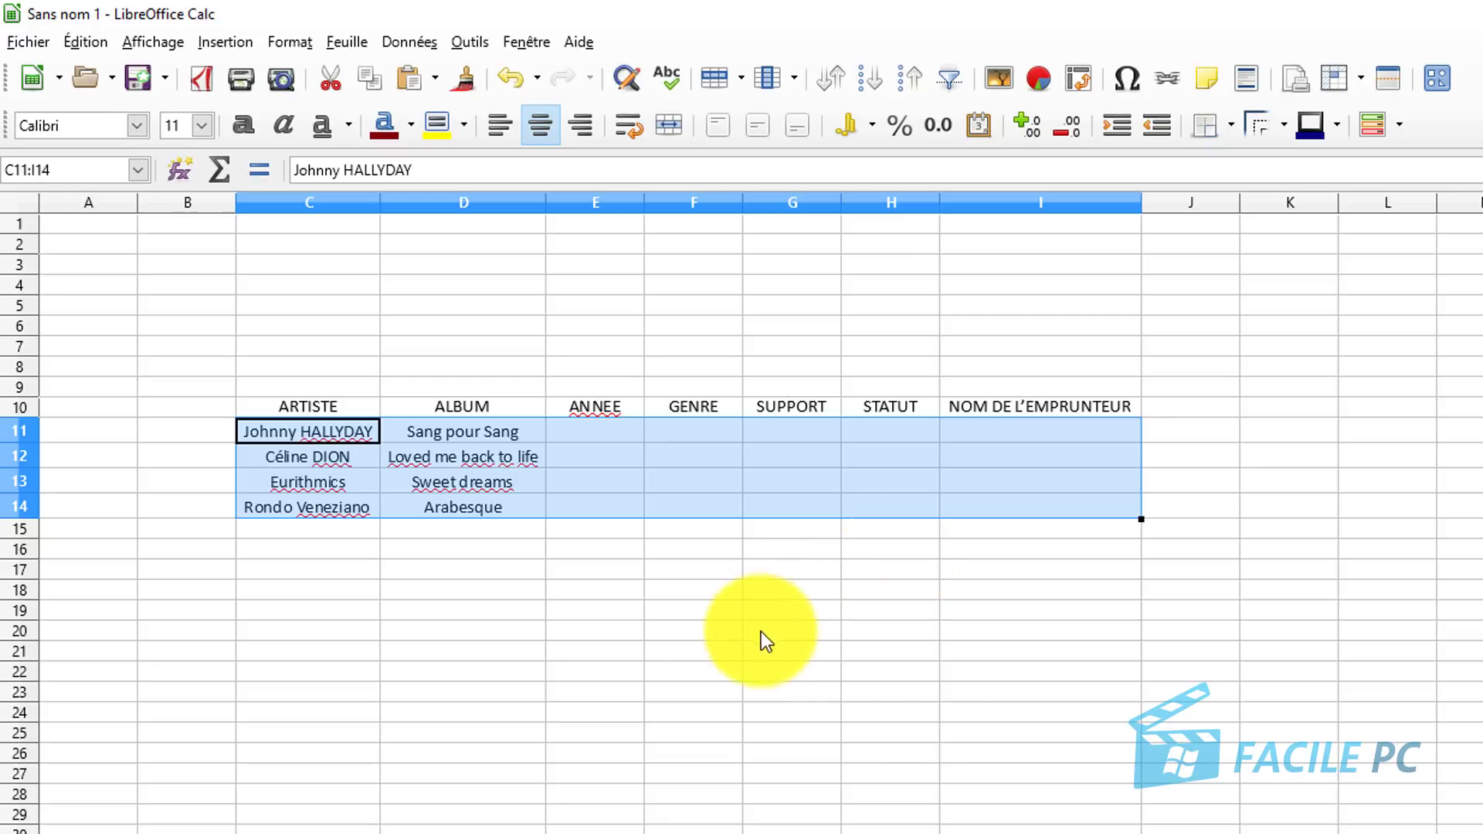
{"action": "left_click", "coordinate": [599, 433]}
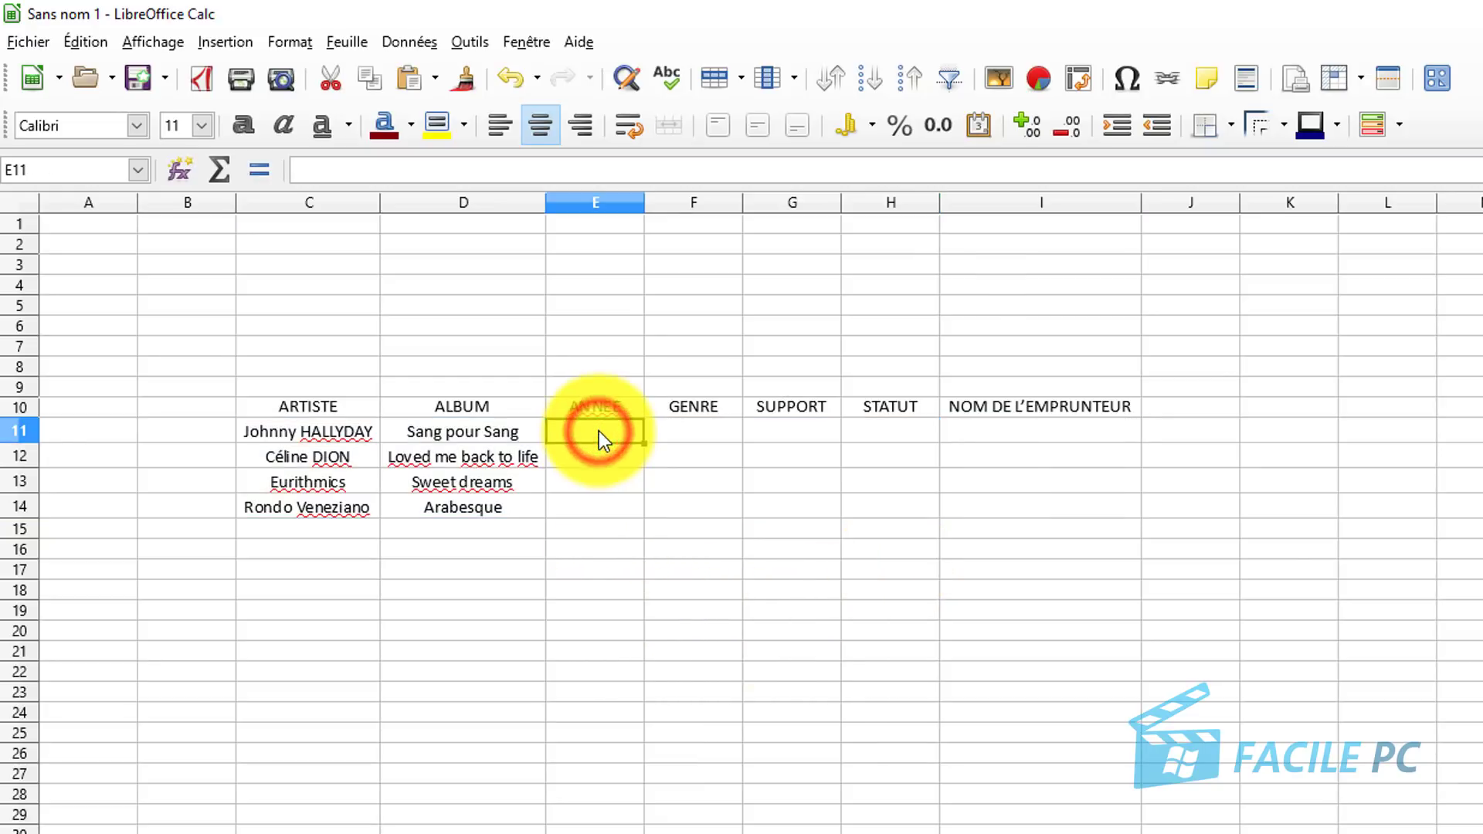
{"action": "left_click_drag", "start_coordinate": [600, 425], "coordinate": [607, 506]}
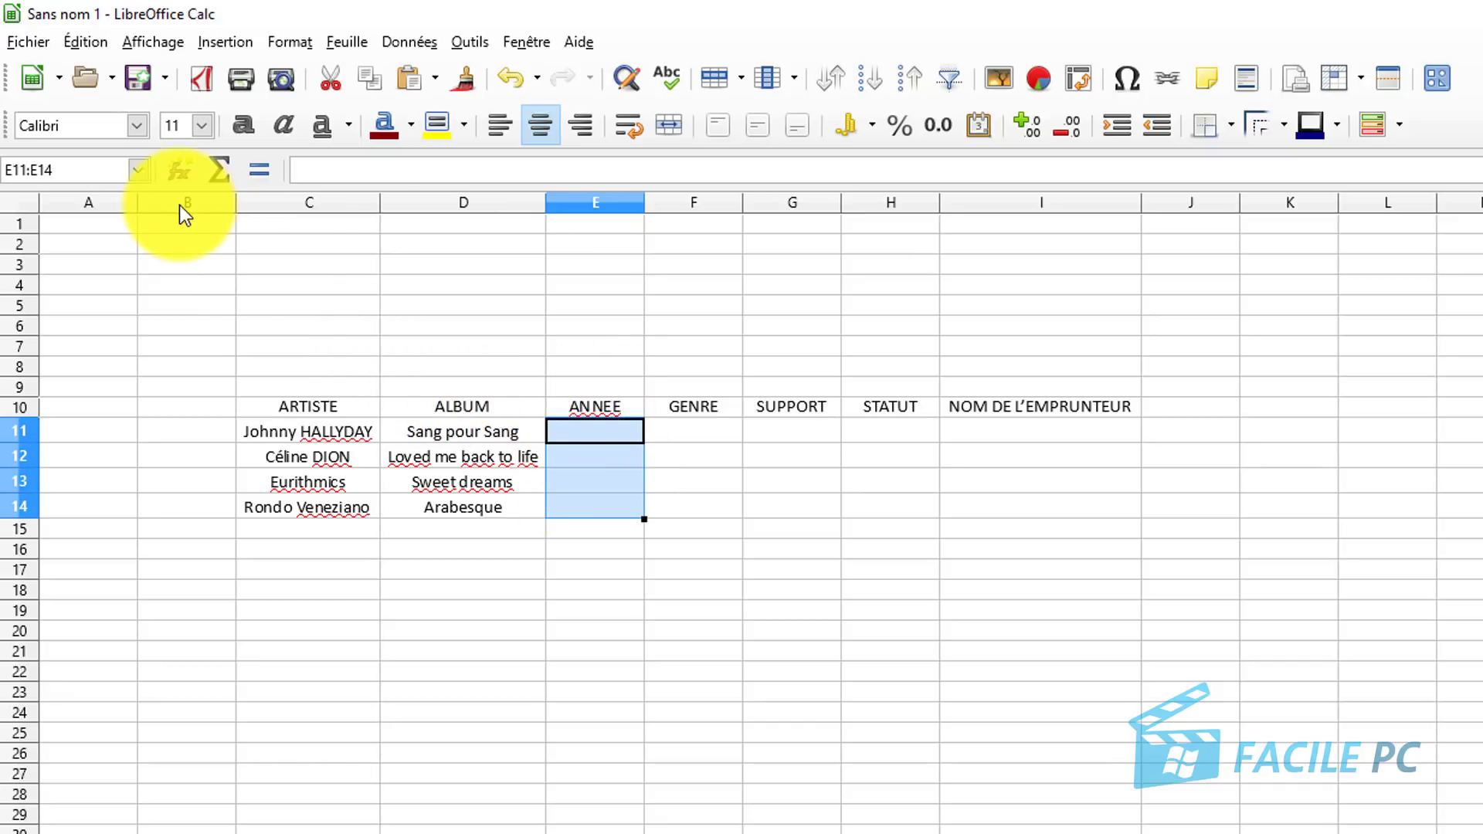
Open Validité for E11:E14 and set Autoriser to Liste.
{"action": "left_click", "coordinate": [425, 40]}
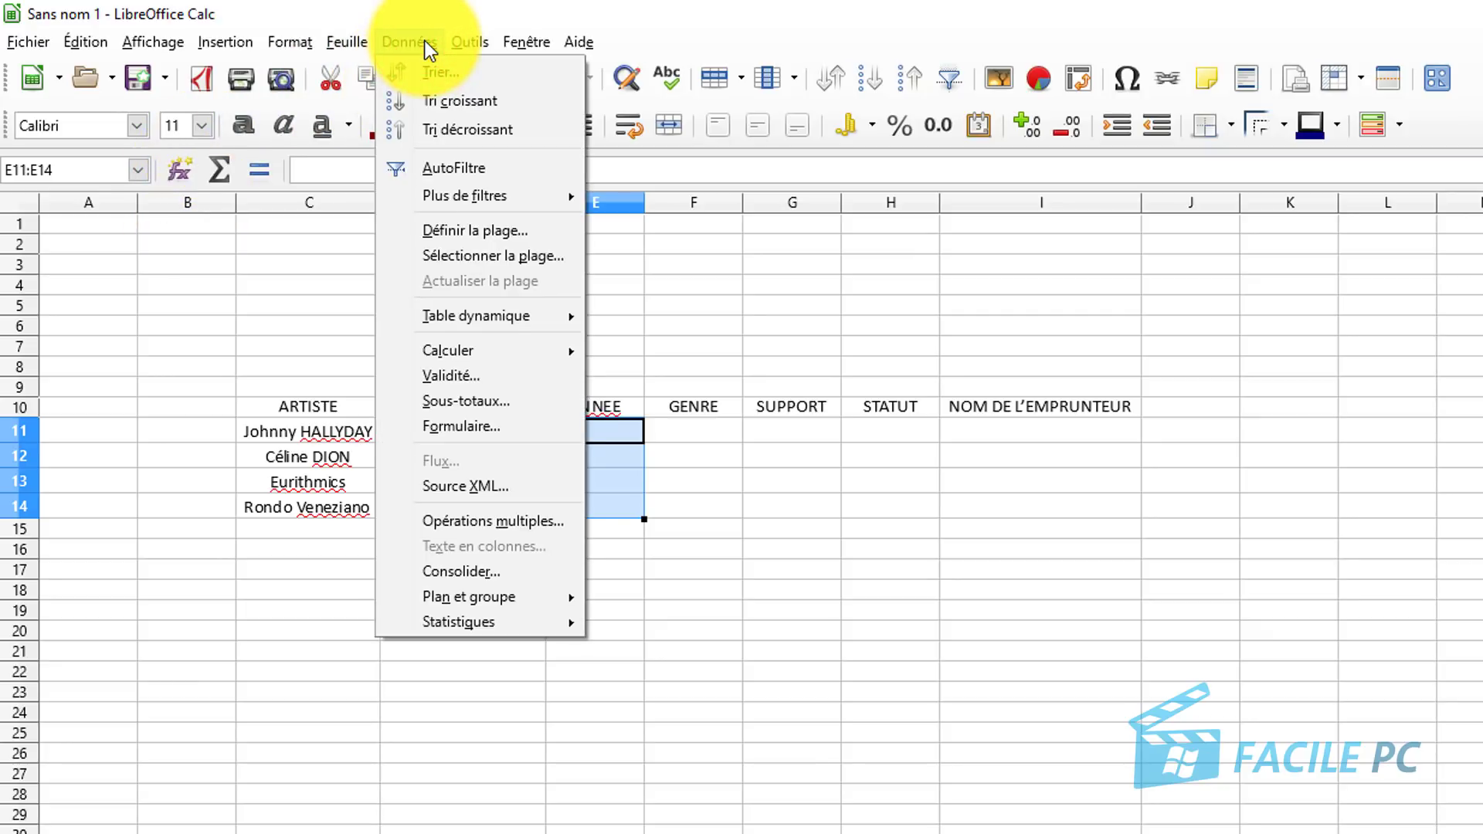
{"action": "left_click", "coordinate": [481, 374]}
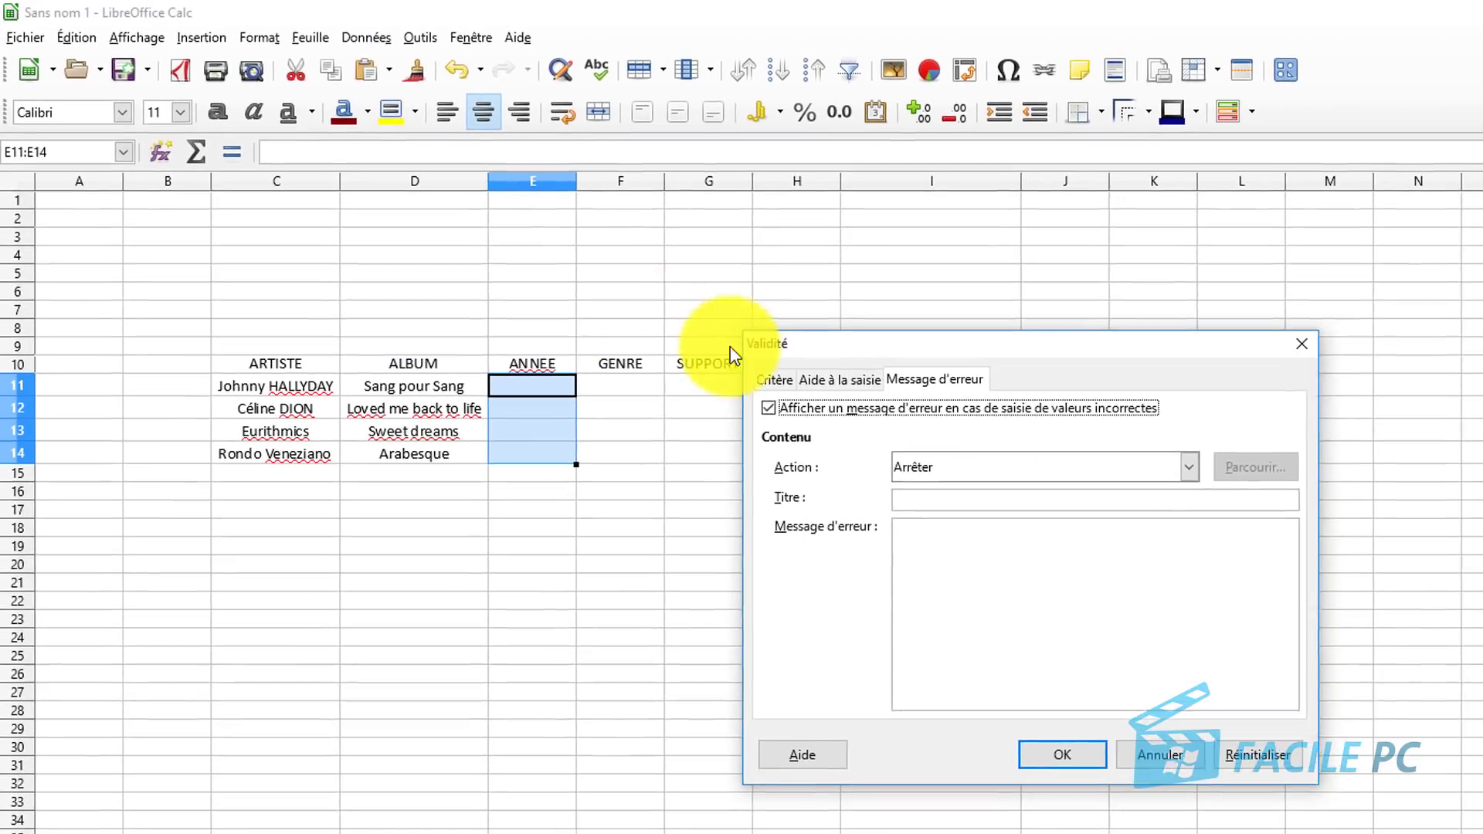
{"action": "left_click", "coordinate": [769, 379]}
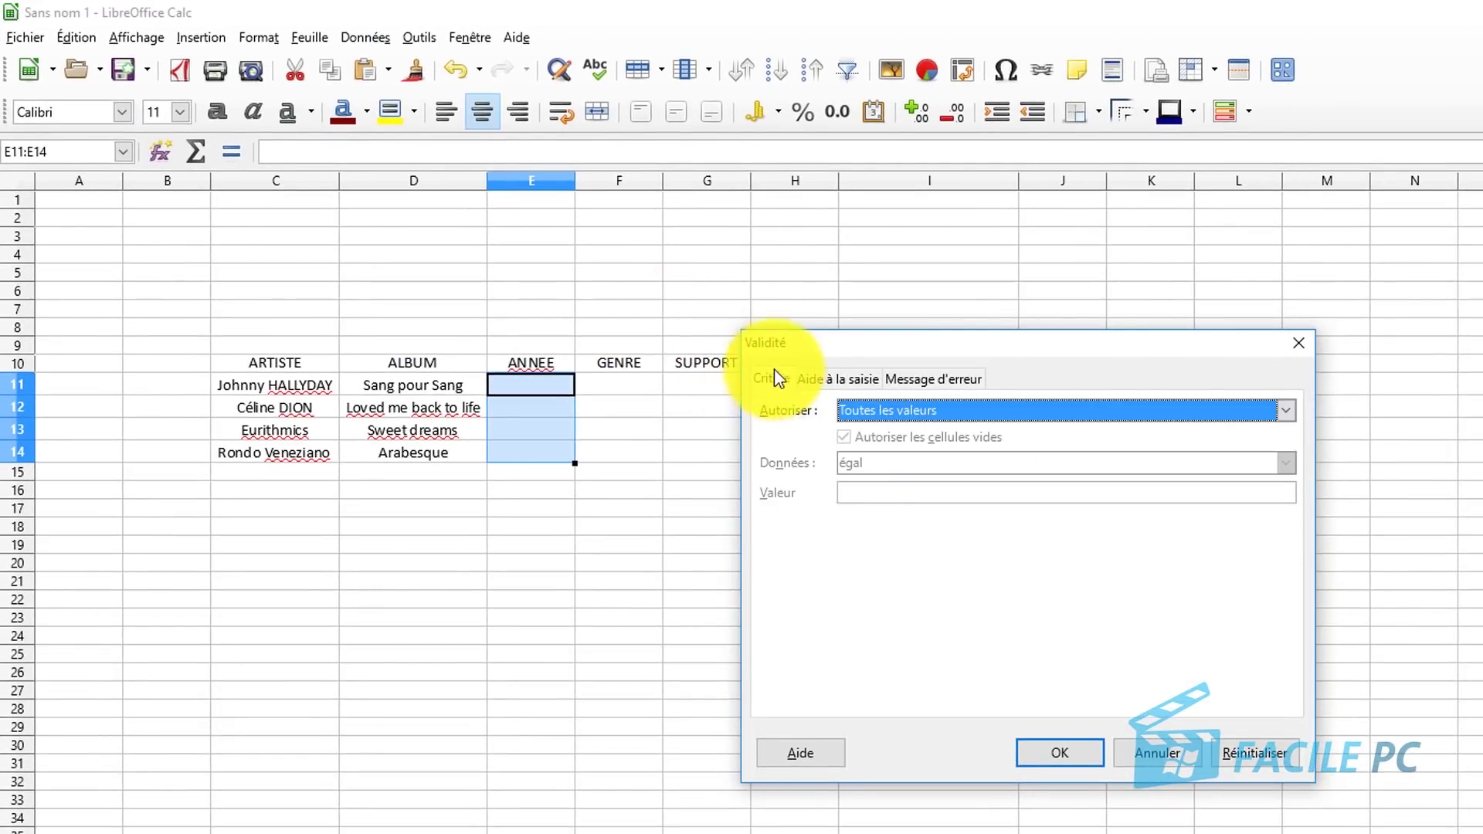
{"action": "left_click", "coordinate": [870, 411]}
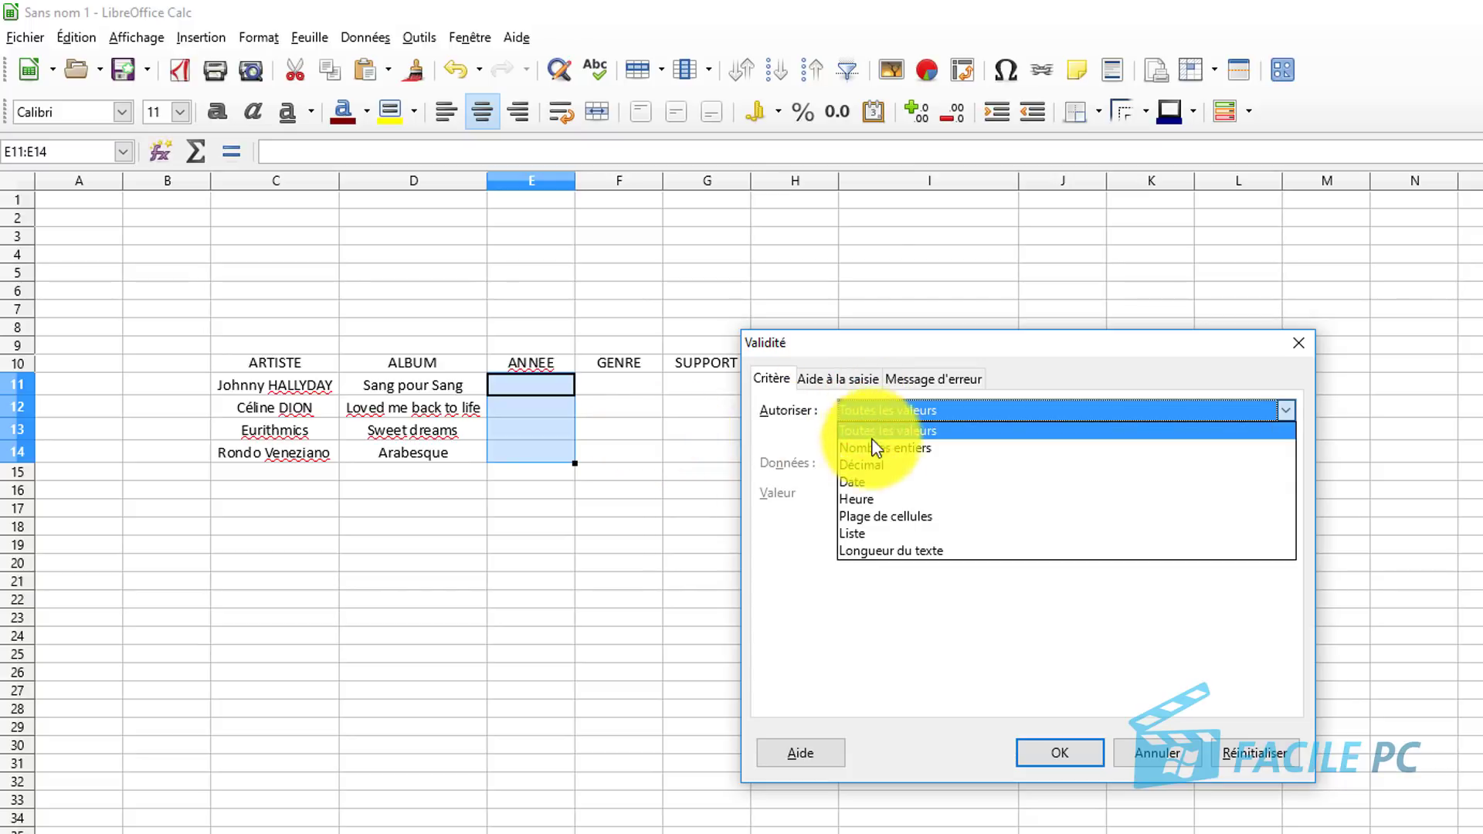
{"action": "left_click", "coordinate": [884, 536]}
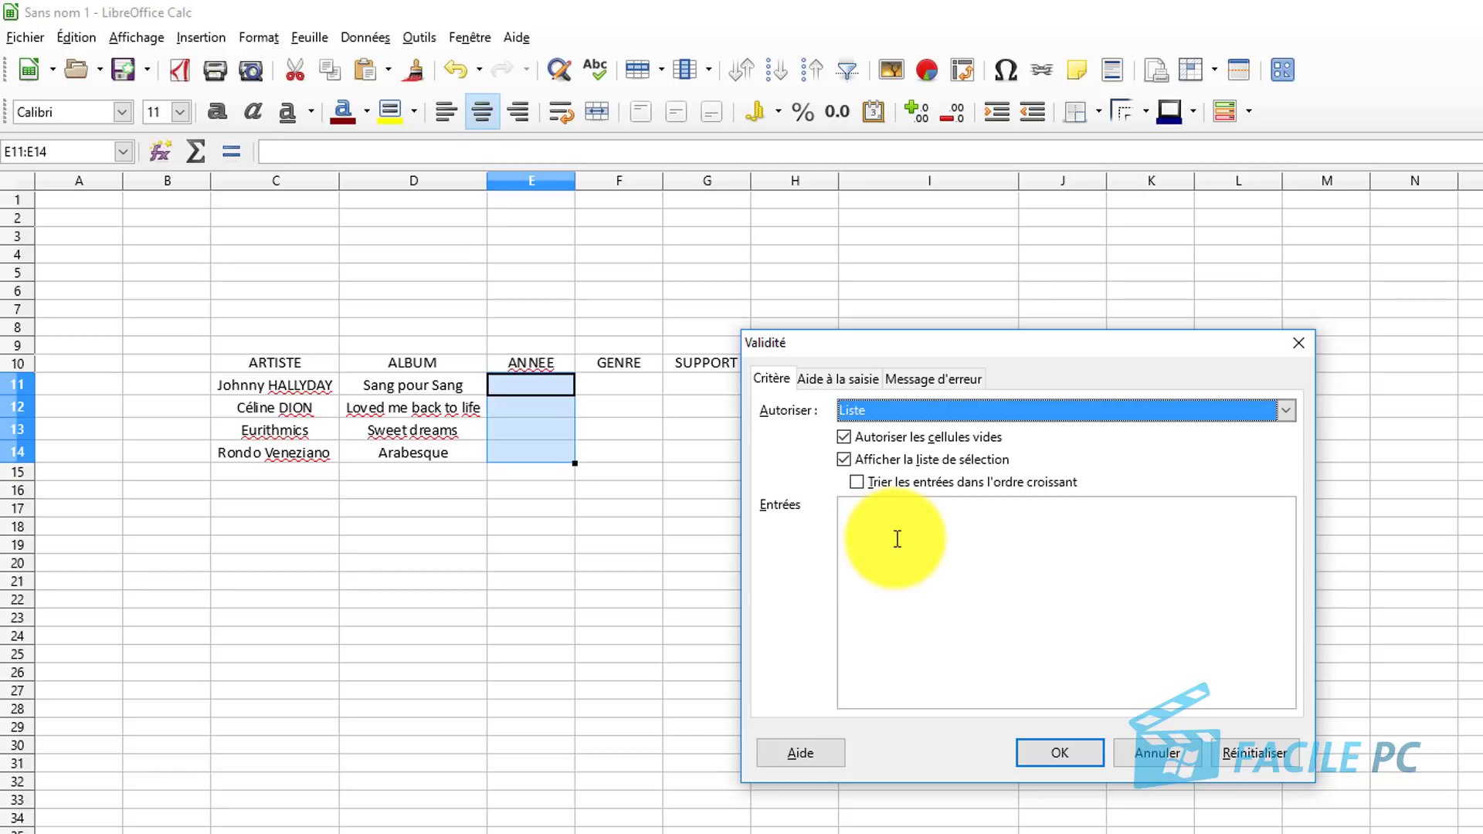
List the years 1999 through 2013 plus 1983 as entries, sorted in ascending order.
{"action": "left_click", "coordinate": [897, 538]}
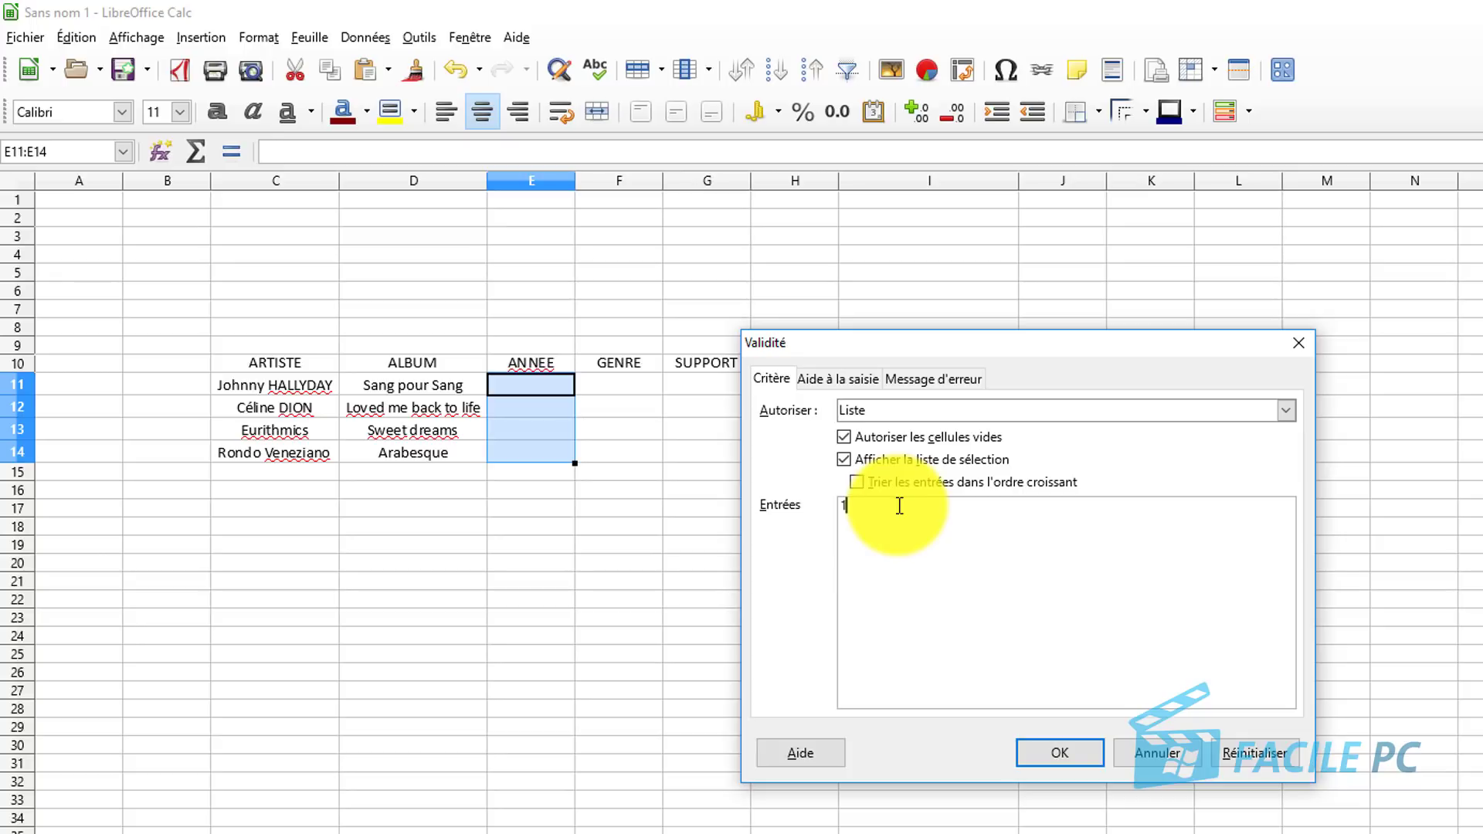
{"action": "type", "text": "1999 "}
{"action": "type", "text": "2000"}
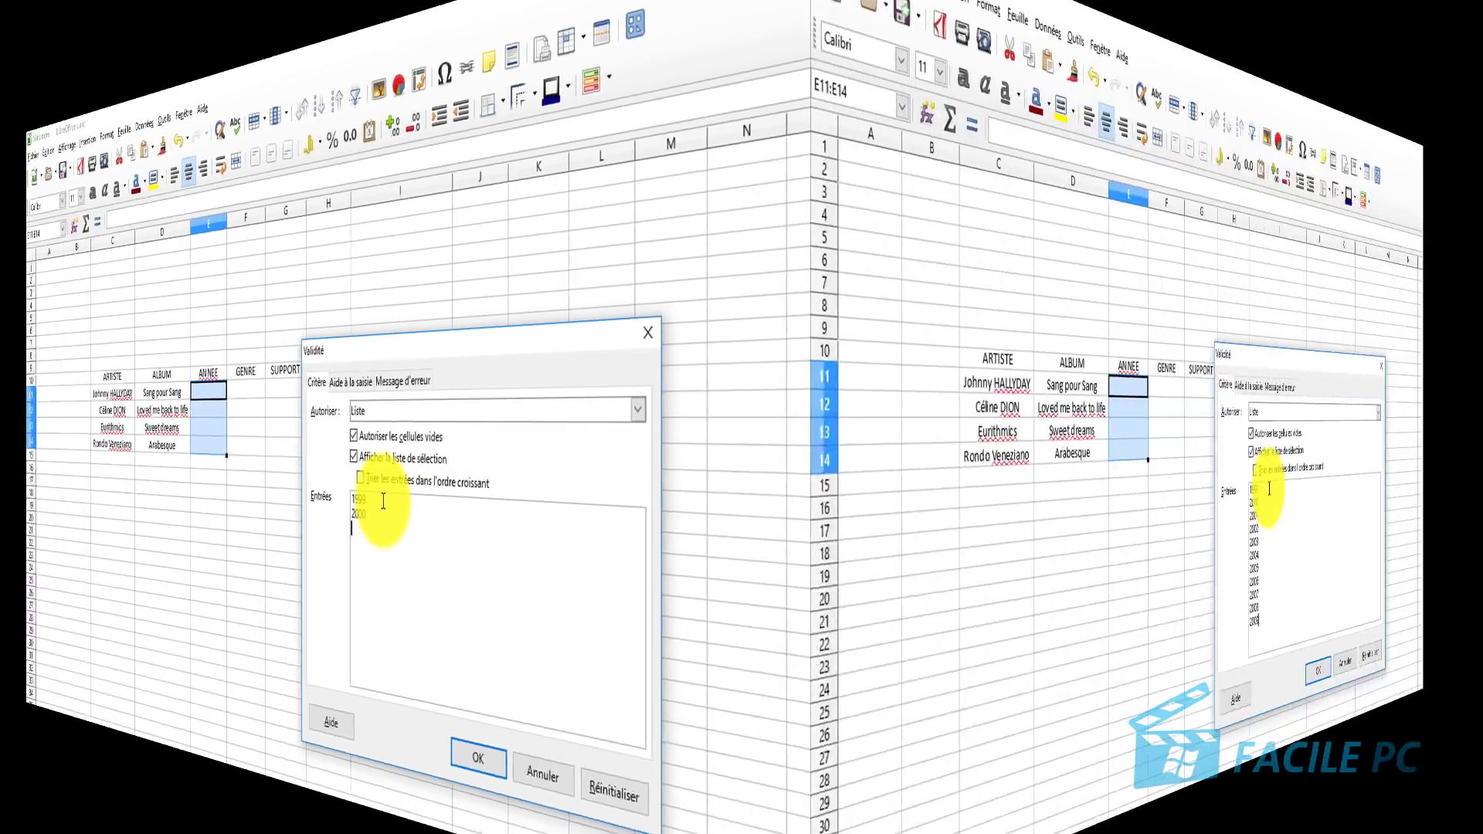
{"action": "type", "text": "2010"}
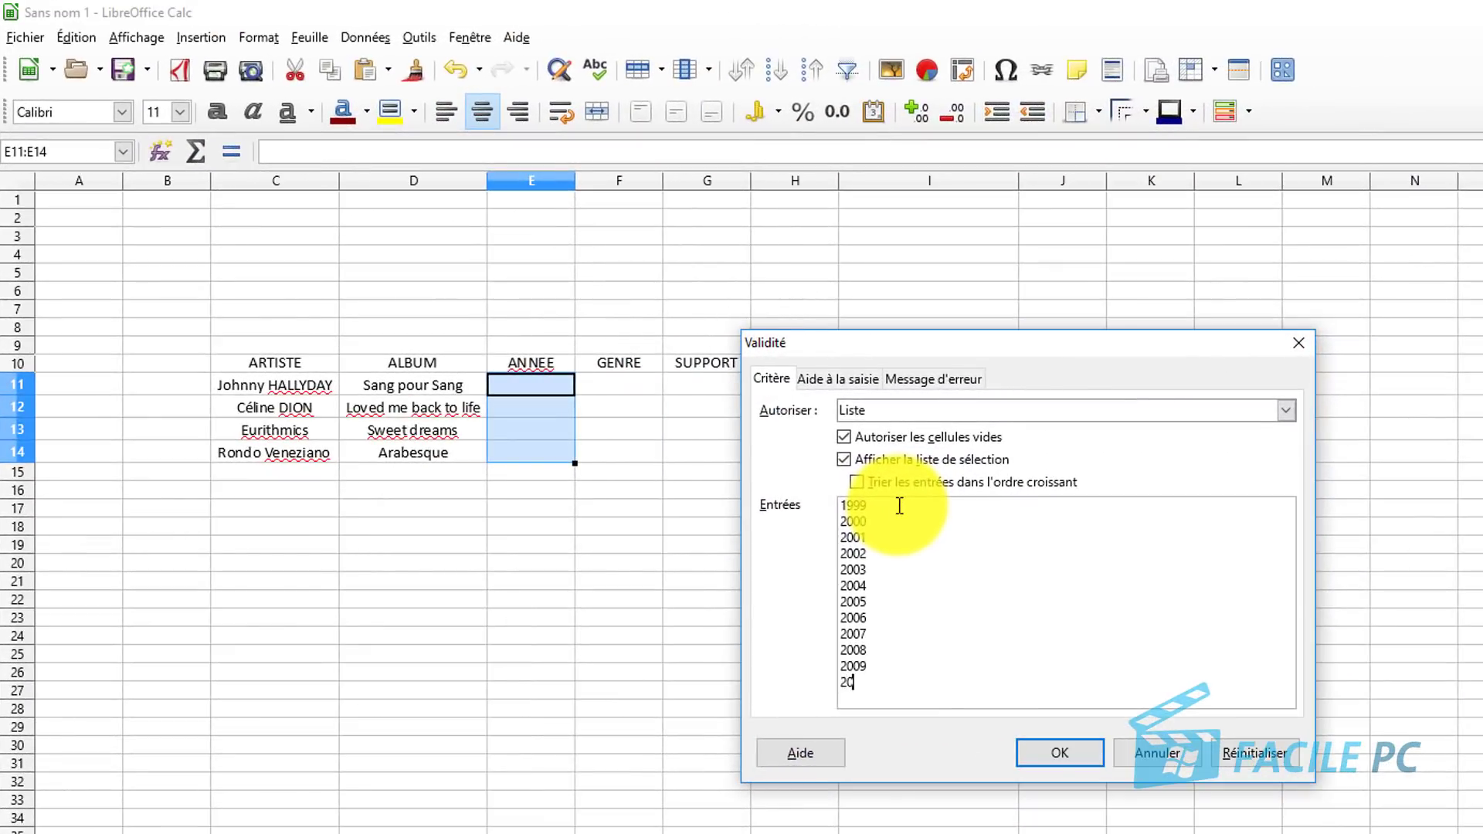
{"action": "key", "text": "Return"}
{"action": "type", "text": "2011"}
{"action": "key", "text": "Return"}
{"action": "type", "text": "20"}
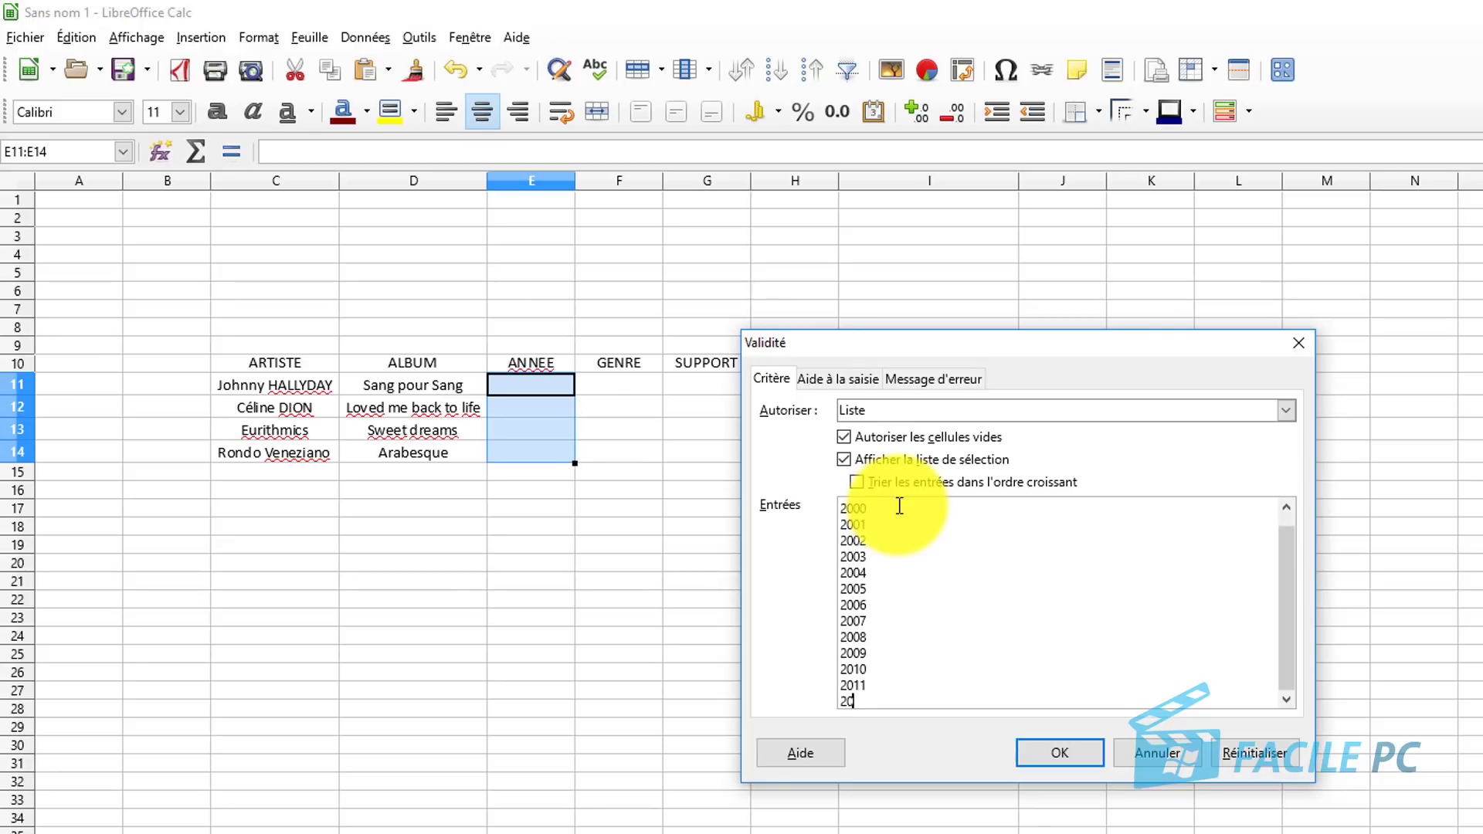
{"action": "type", "text": "12"}
{"action": "key", "text": "Return"}
{"action": "type", "text": "2013"}
{"action": "key", "text": "Return"}
{"action": "type", "text": "1983"}
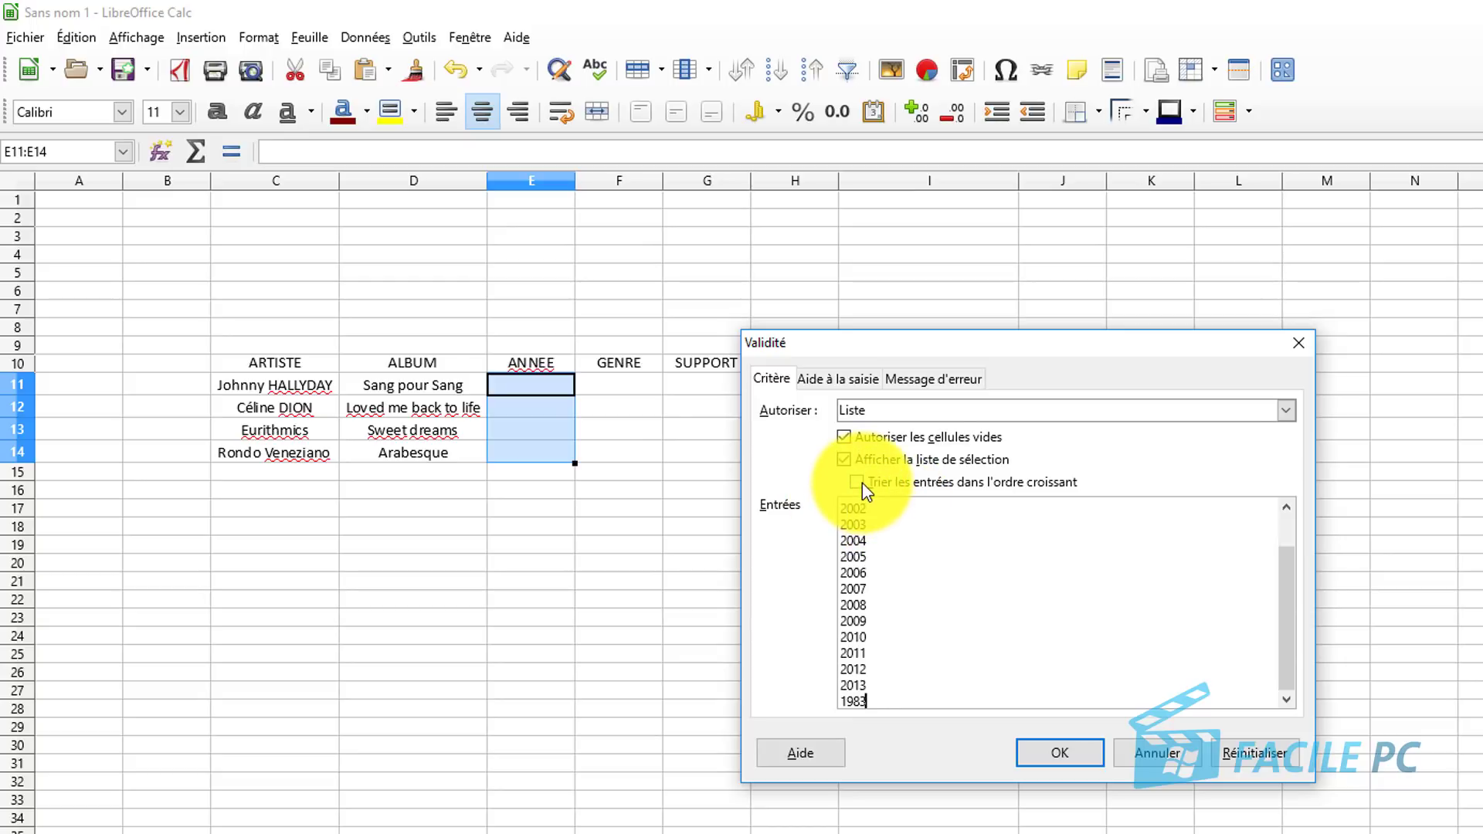
{"action": "left_click", "coordinate": [862, 484]}
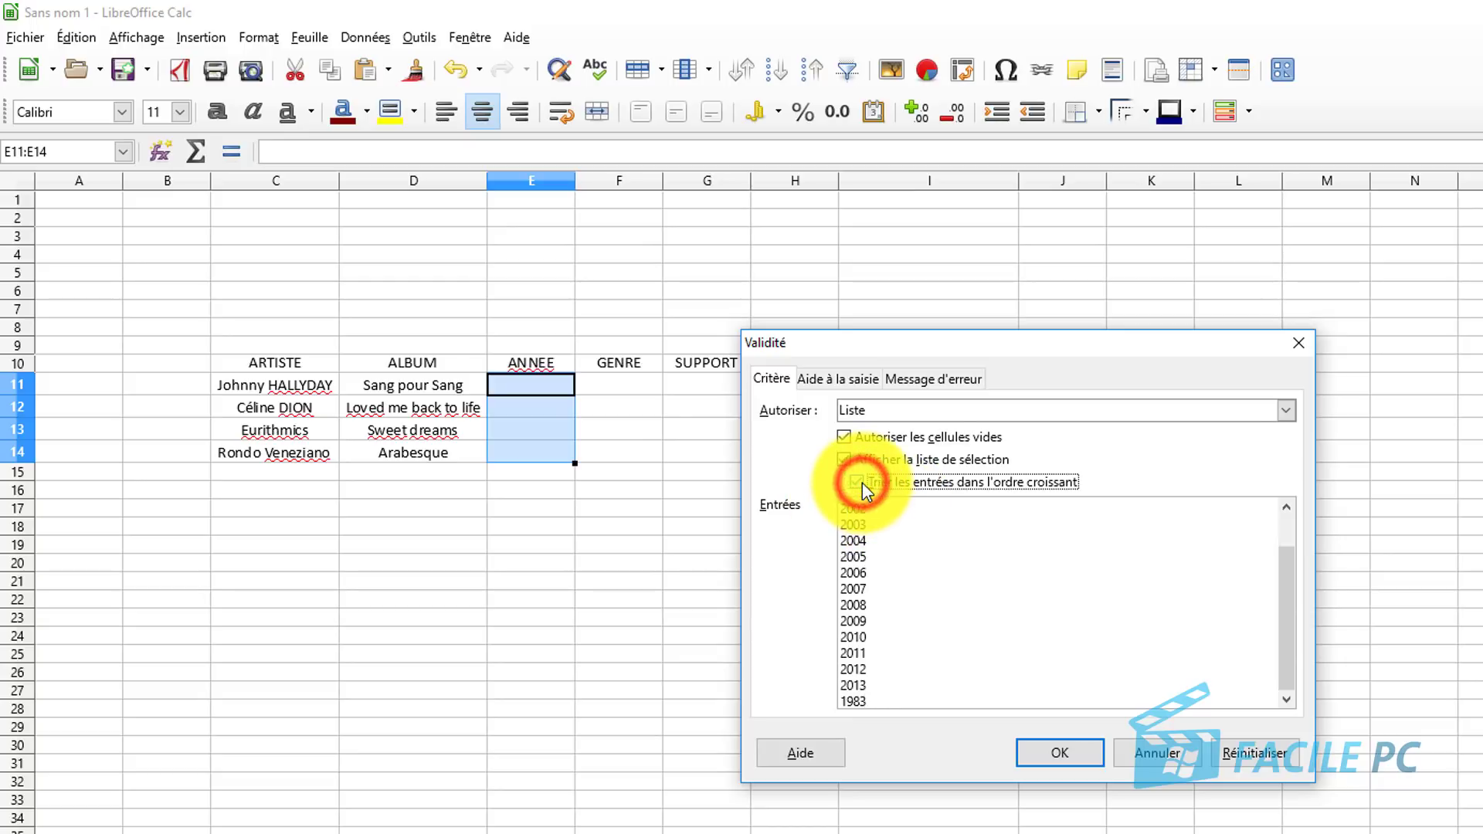
Add input help titled 'annee' with the message 'veuillez choisir l'année'.
{"action": "left_click", "coordinate": [860, 380]}
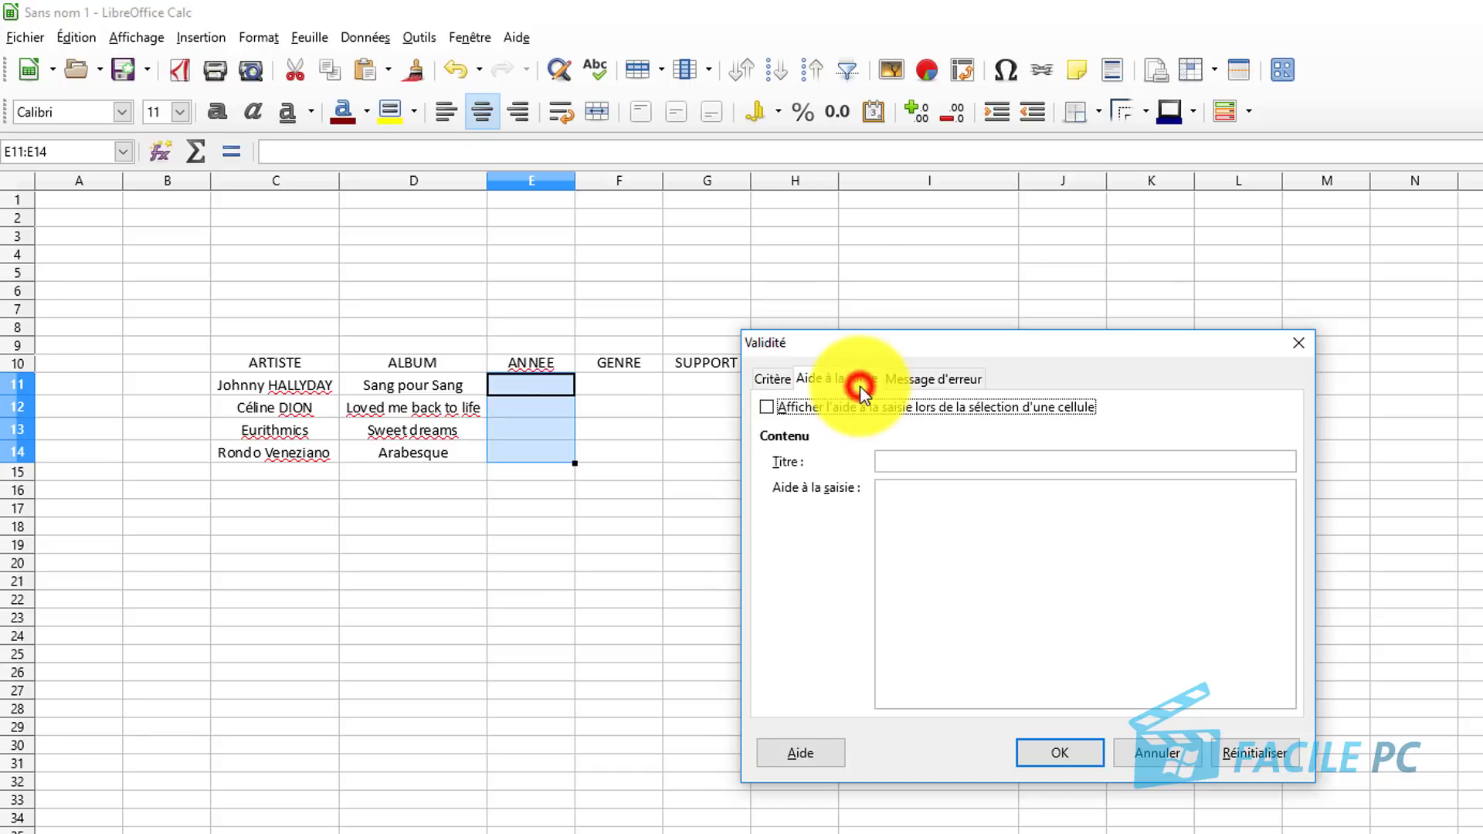
{"action": "left_click", "coordinate": [916, 464]}
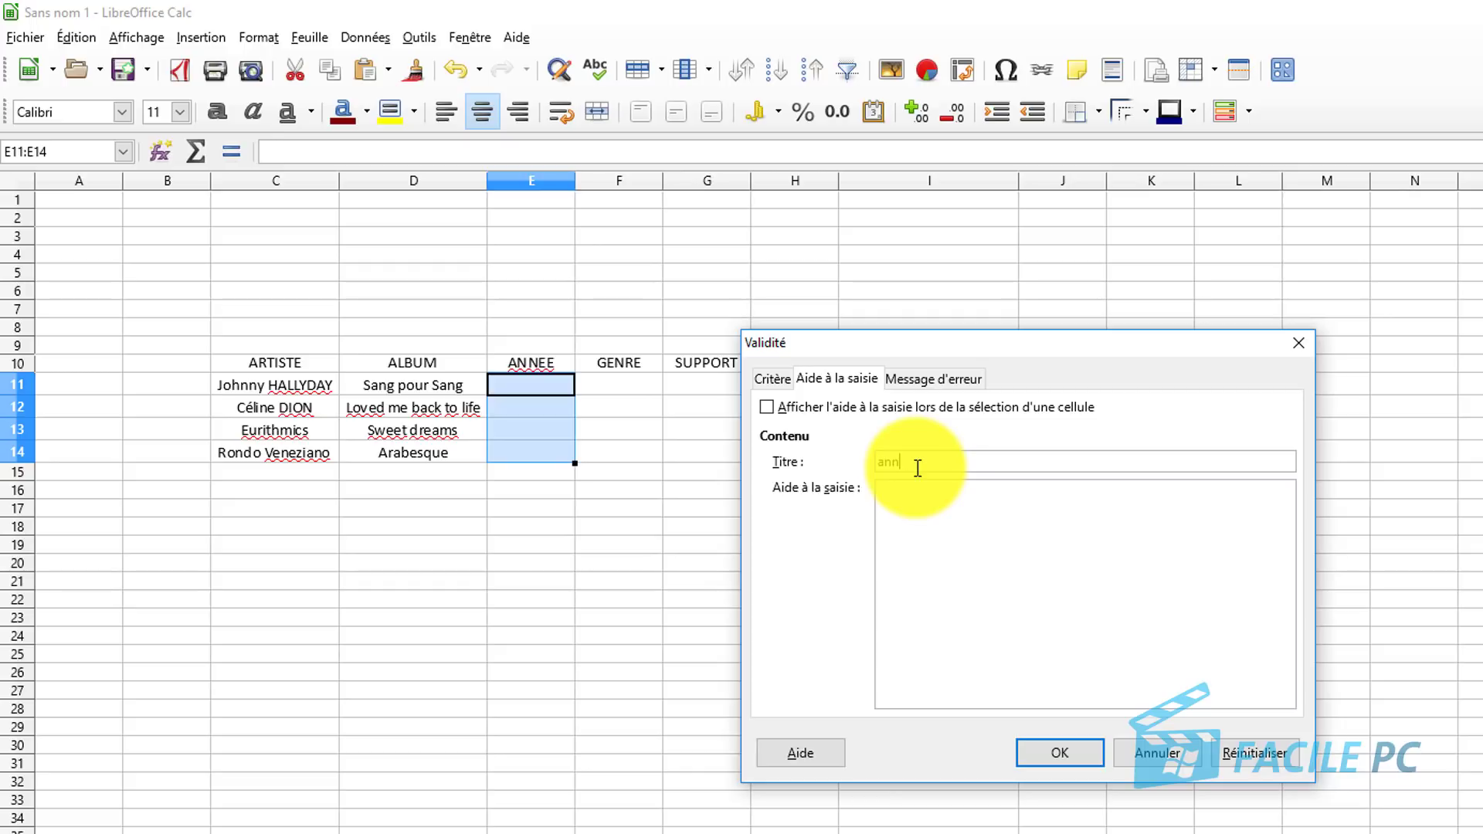
{"action": "left_click", "coordinate": [942, 505]}
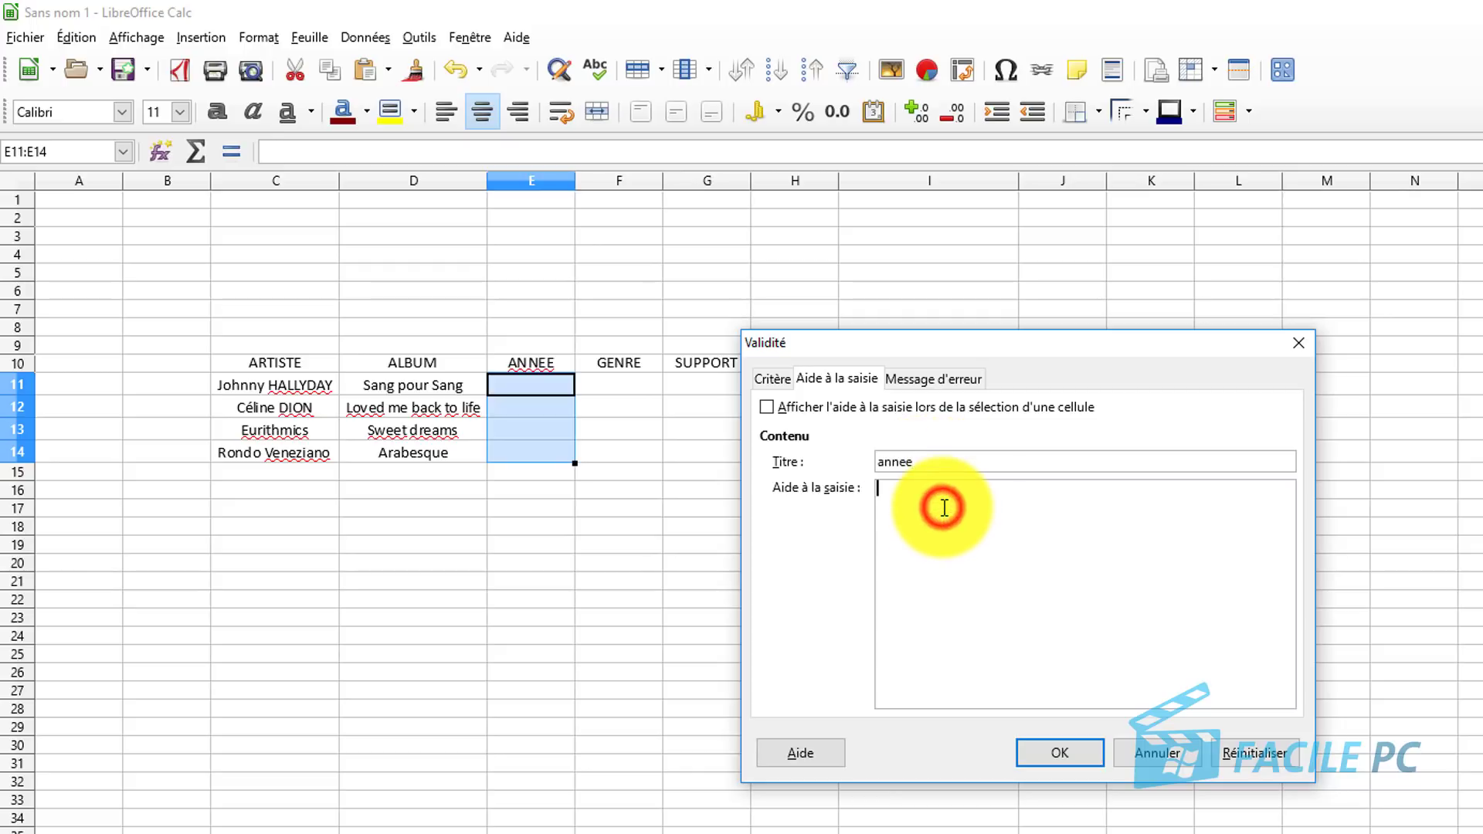
{"action": "type", "text": "veuillez choisir l'an"}
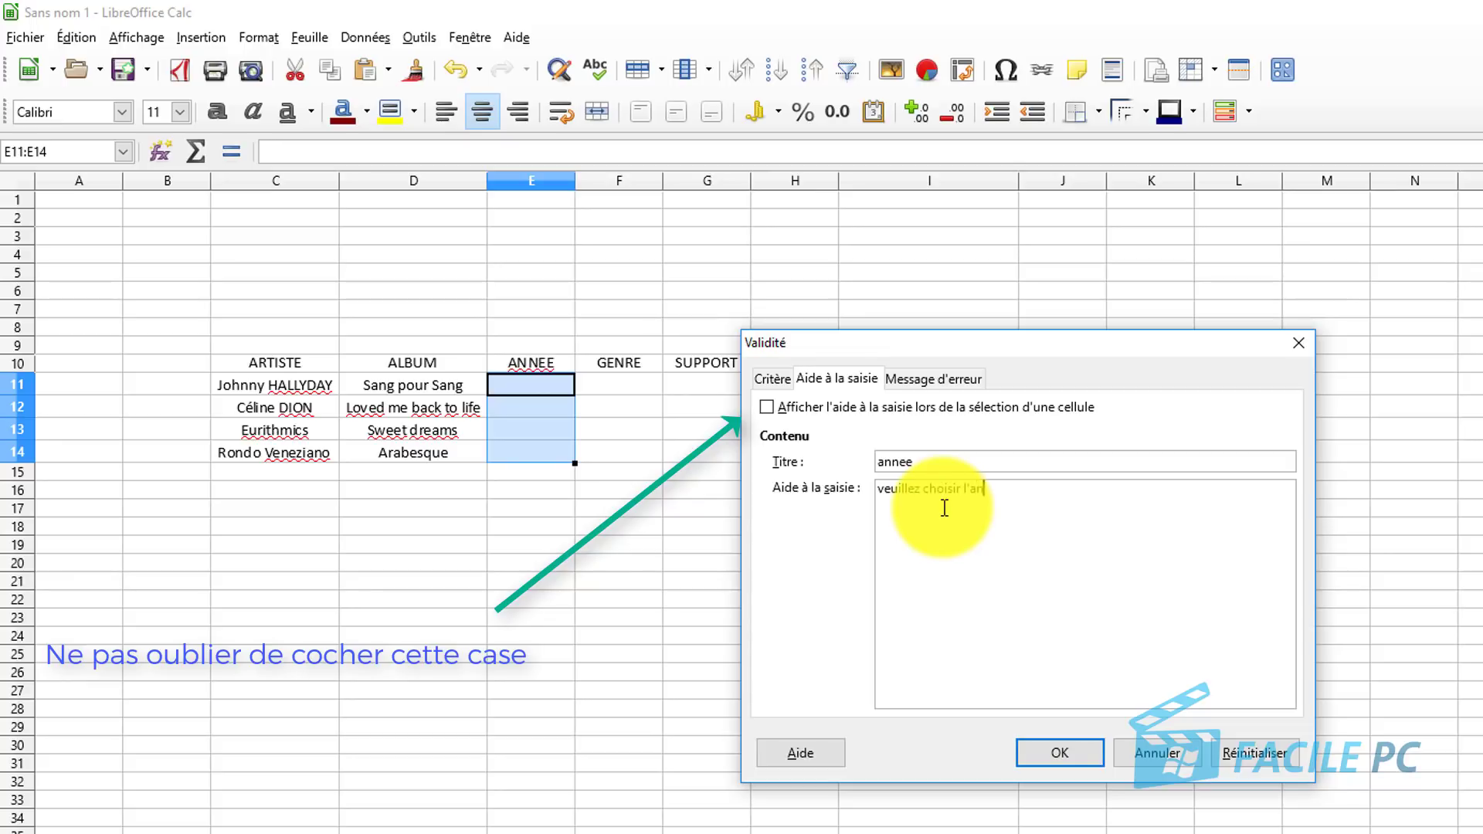
{"action": "type", "text": "ne"}
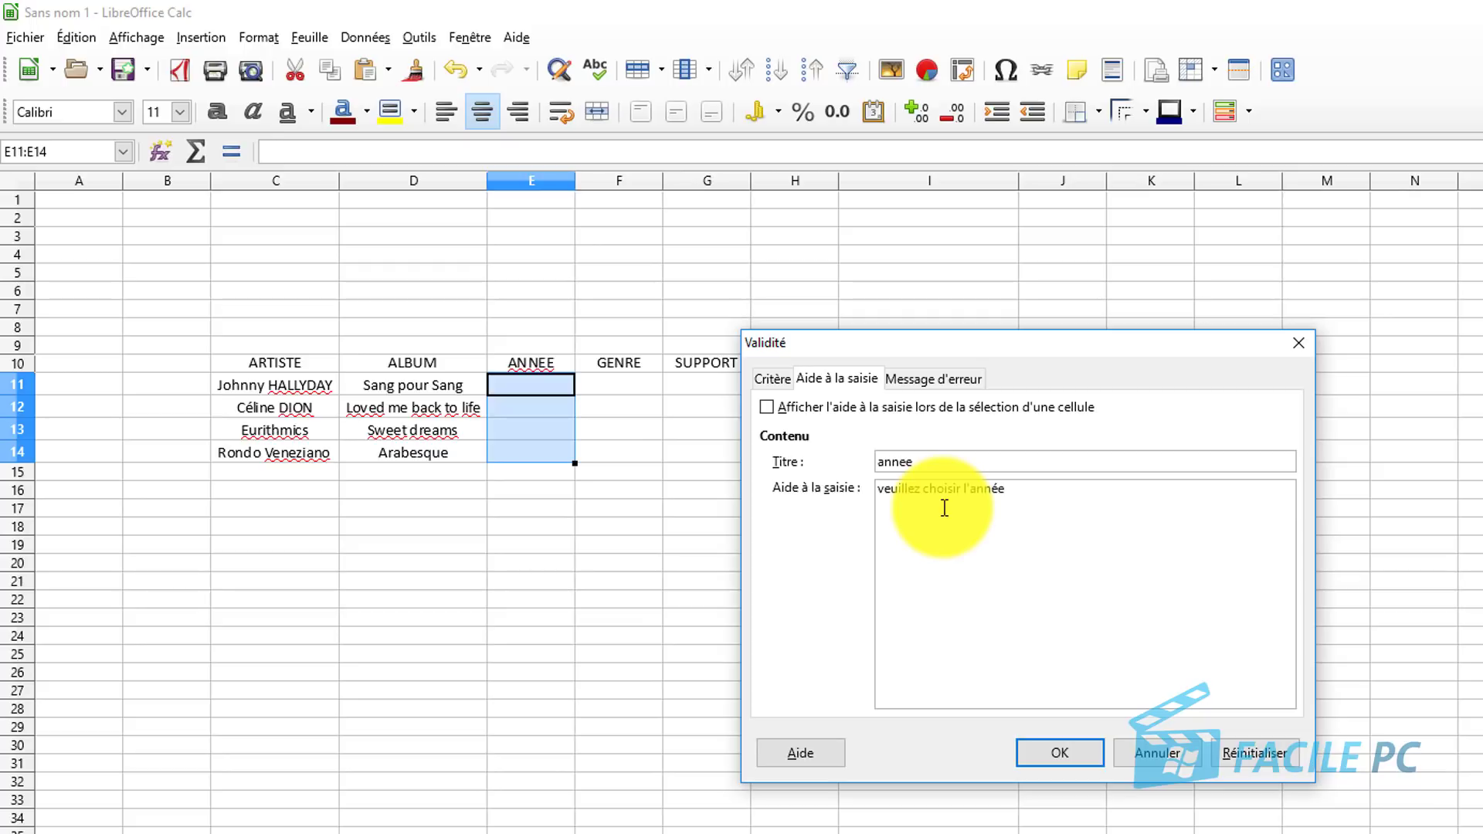
{"action": "left_click", "coordinate": [921, 378]}
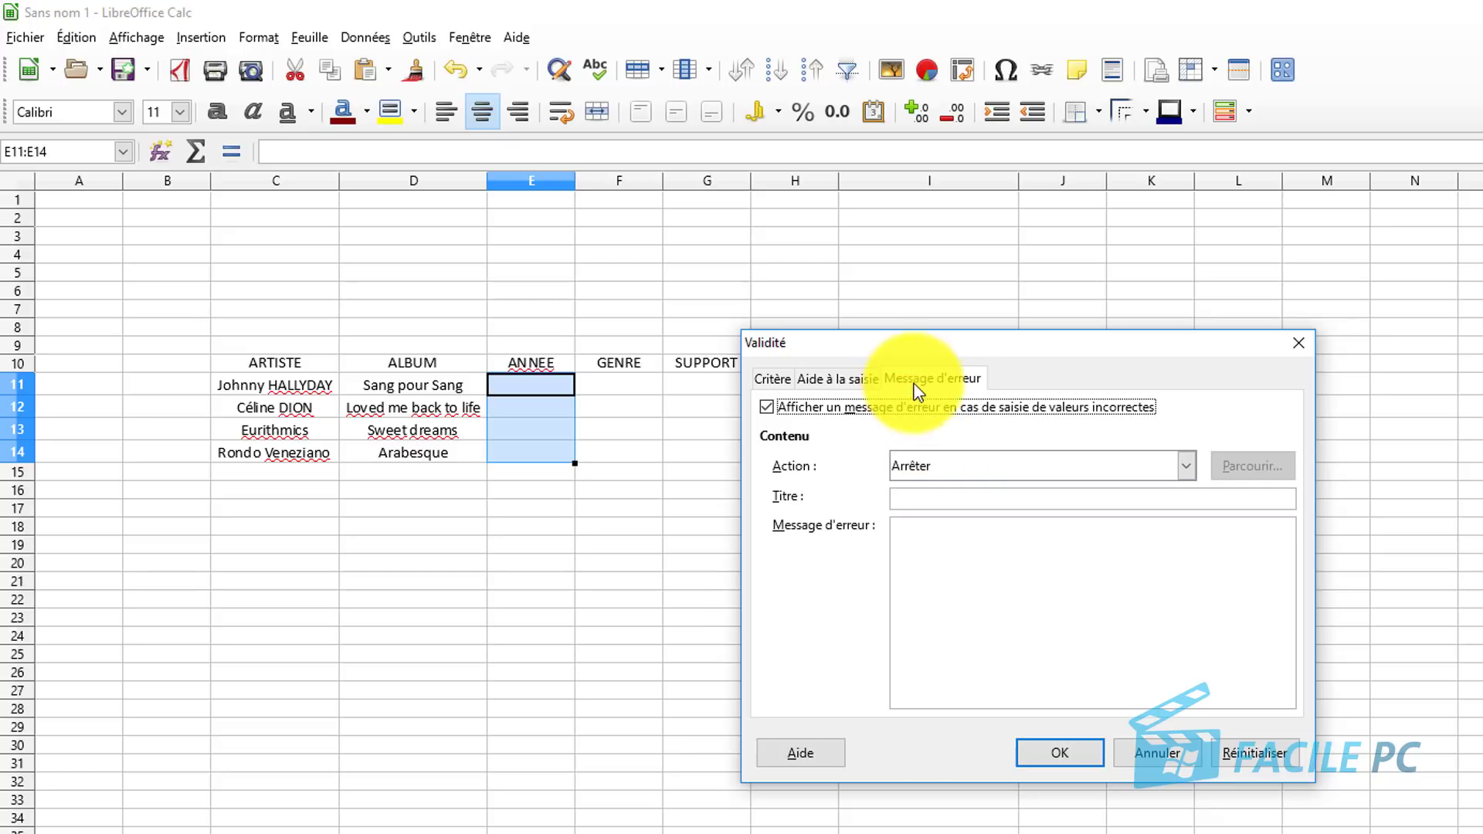
Add an Information alert 'information': 'veuillez choisir la date parmi les choix proposés', and confirm.
{"action": "left_click", "coordinate": [974, 468]}
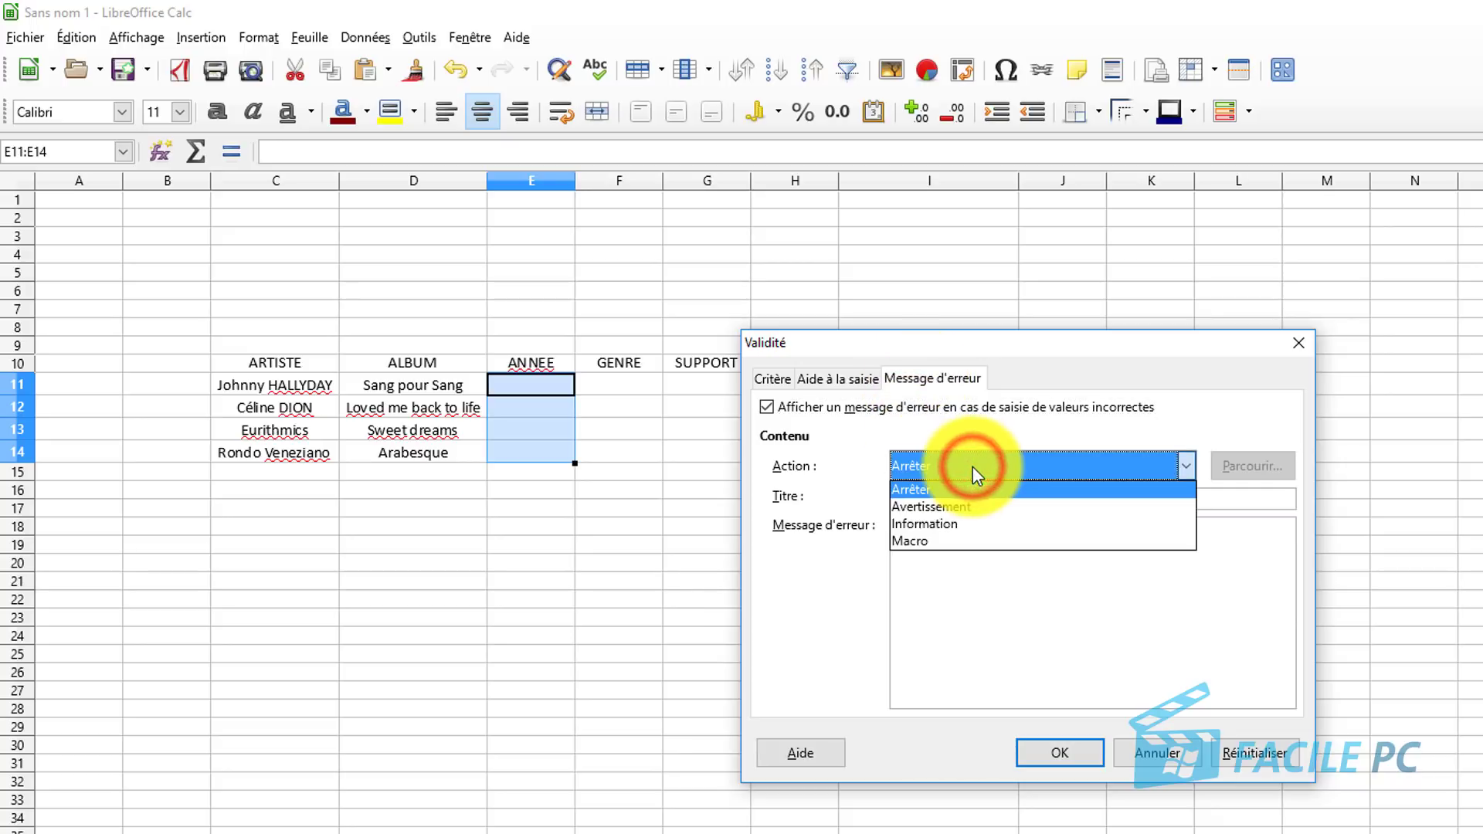
{"action": "left_click", "coordinate": [970, 524]}
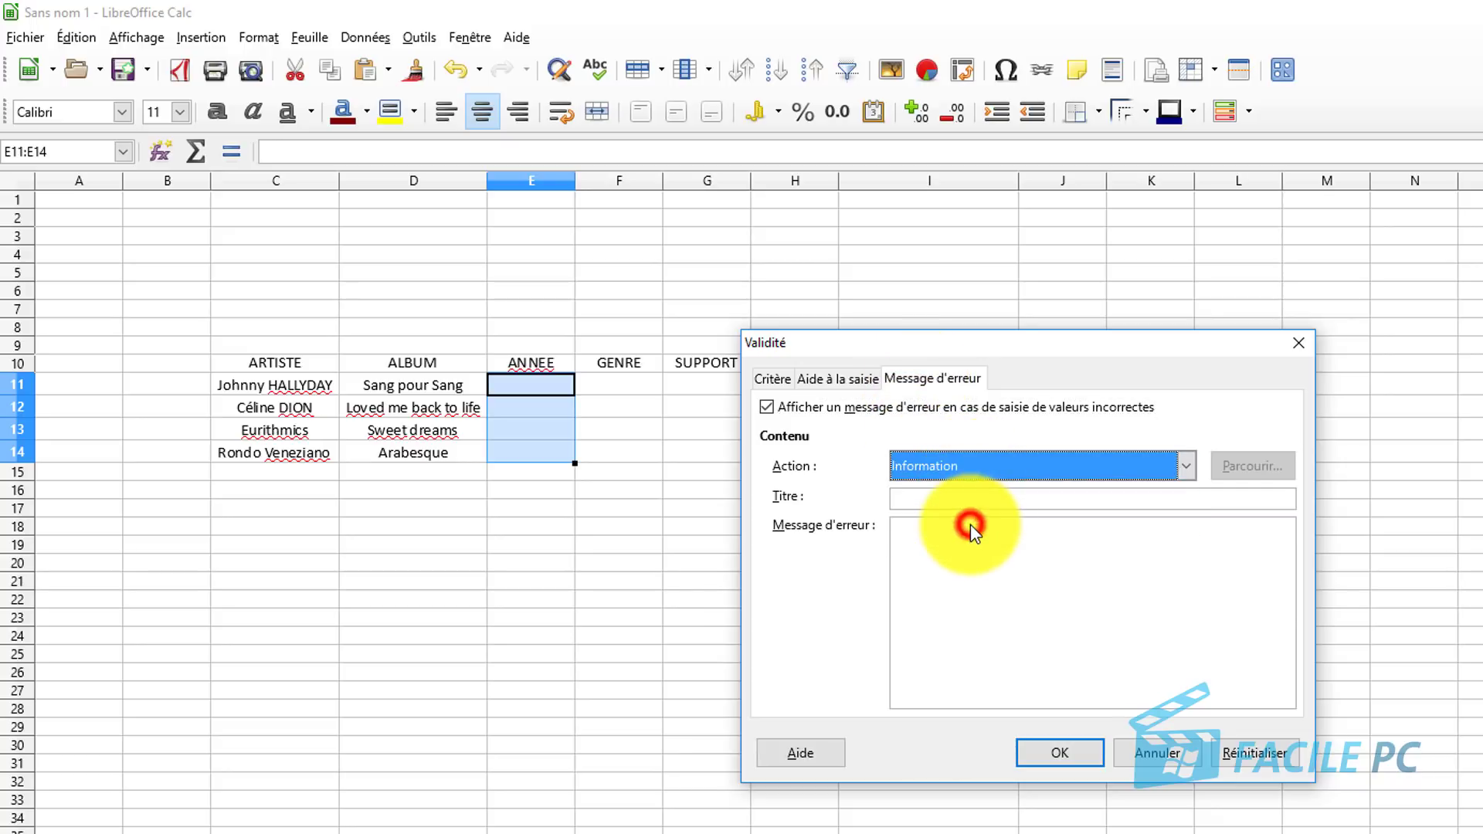
{"action": "left_click", "coordinate": [970, 498]}
{"action": "type", "text": "i"}
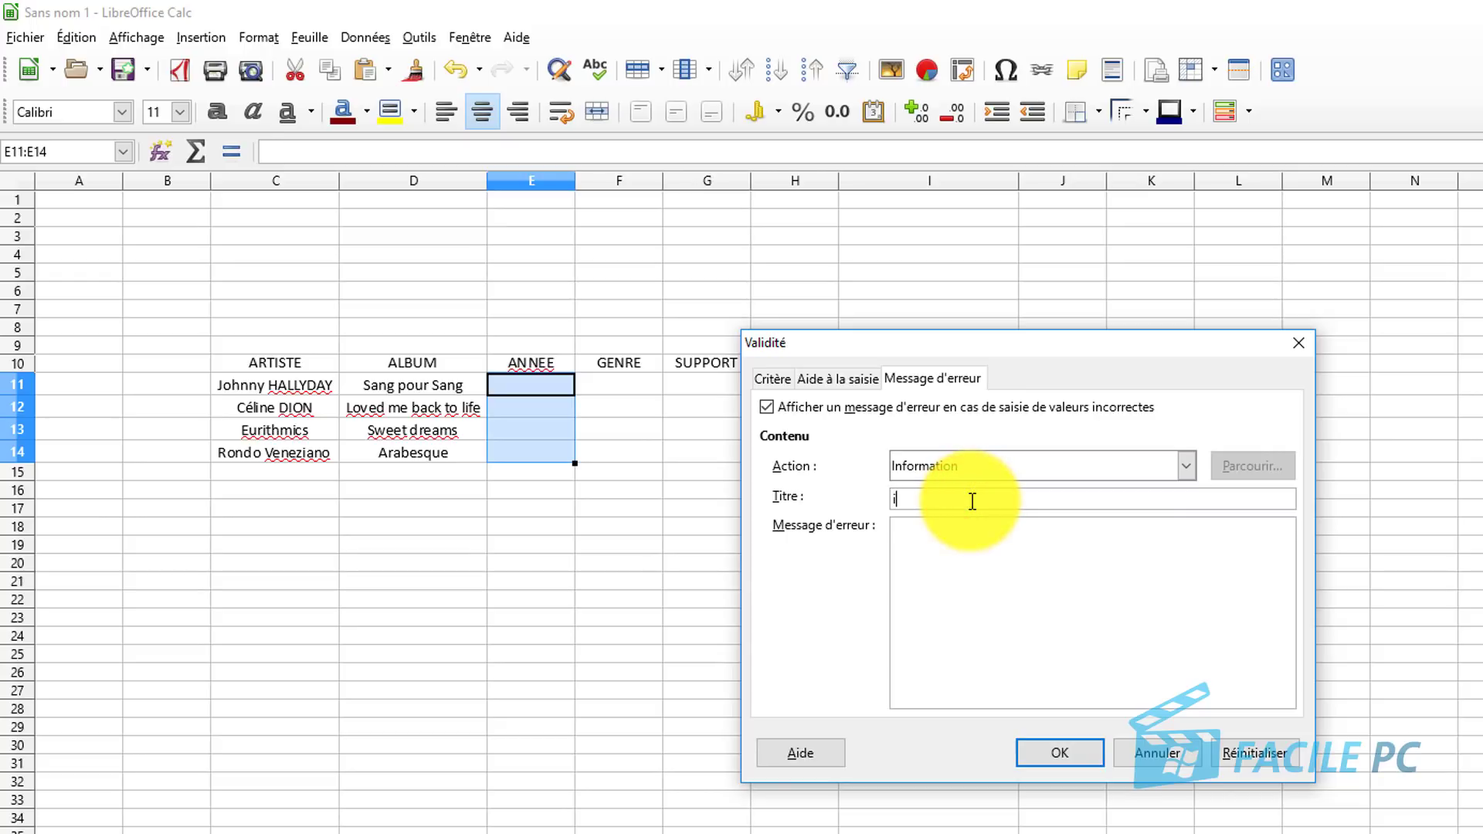
{"action": "type", "text": "nformation"}
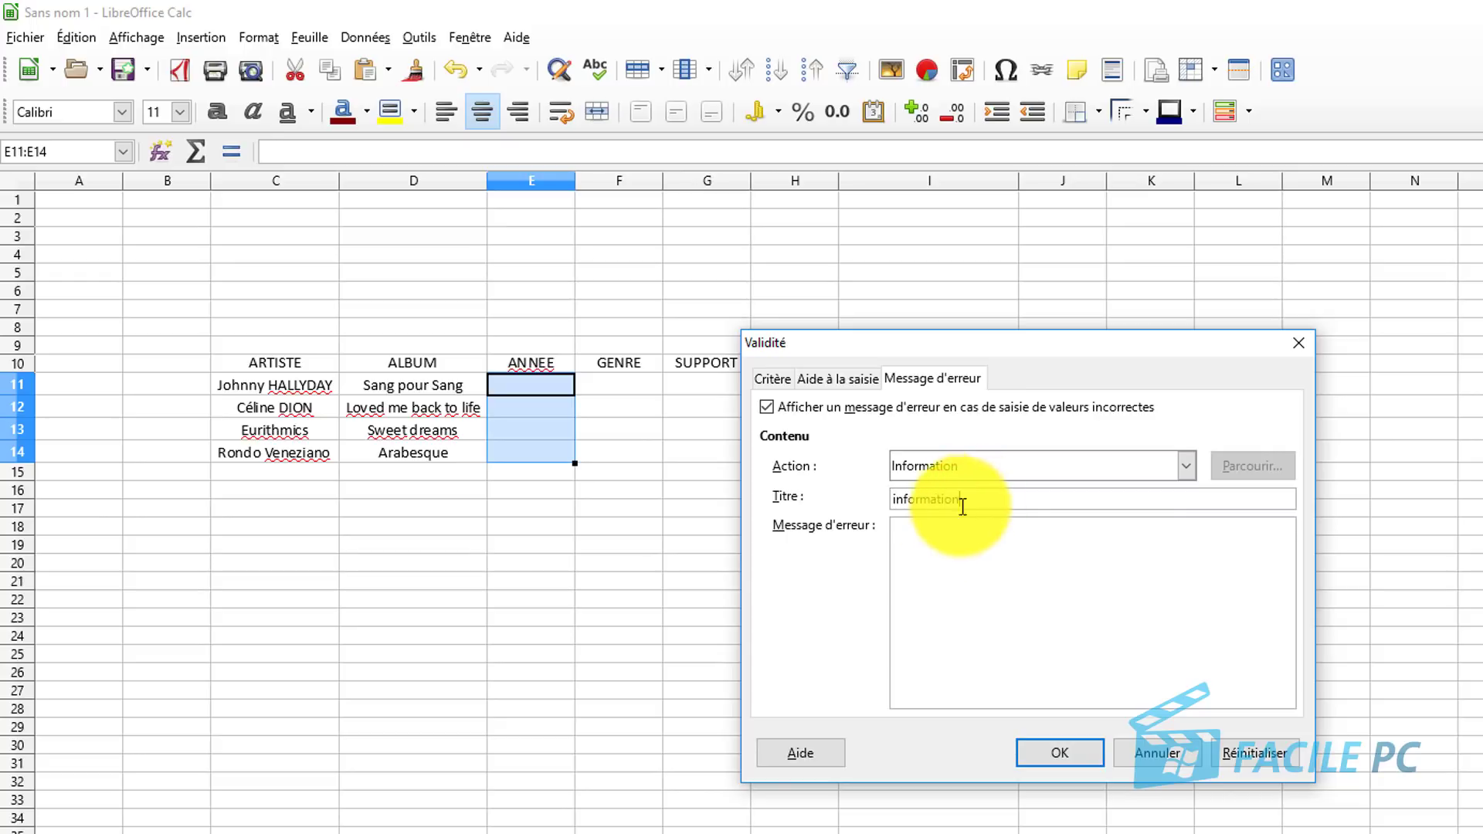
{"action": "left_click", "coordinate": [951, 553]}
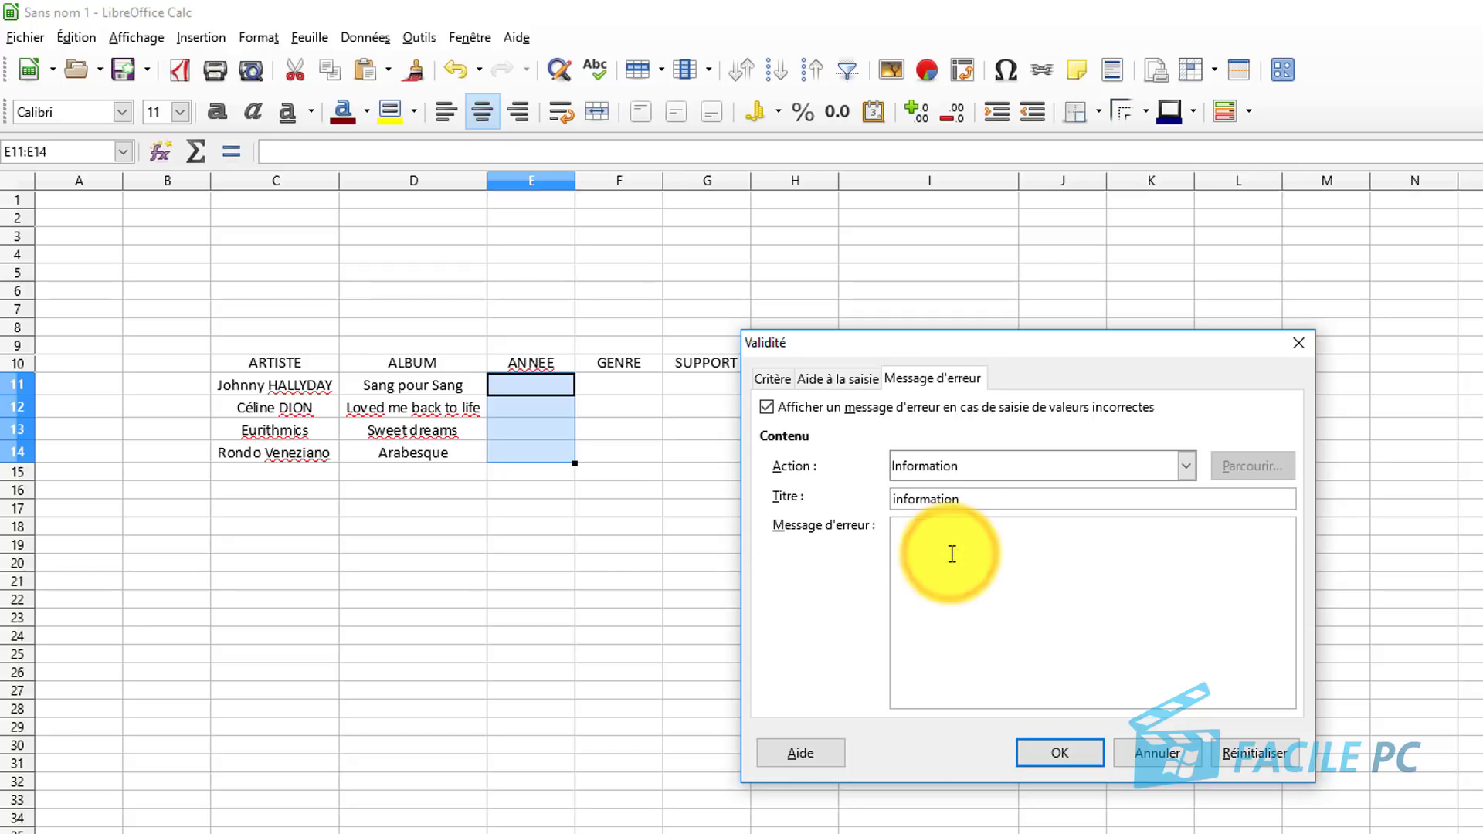
{"action": "type", "text": "veuil"}
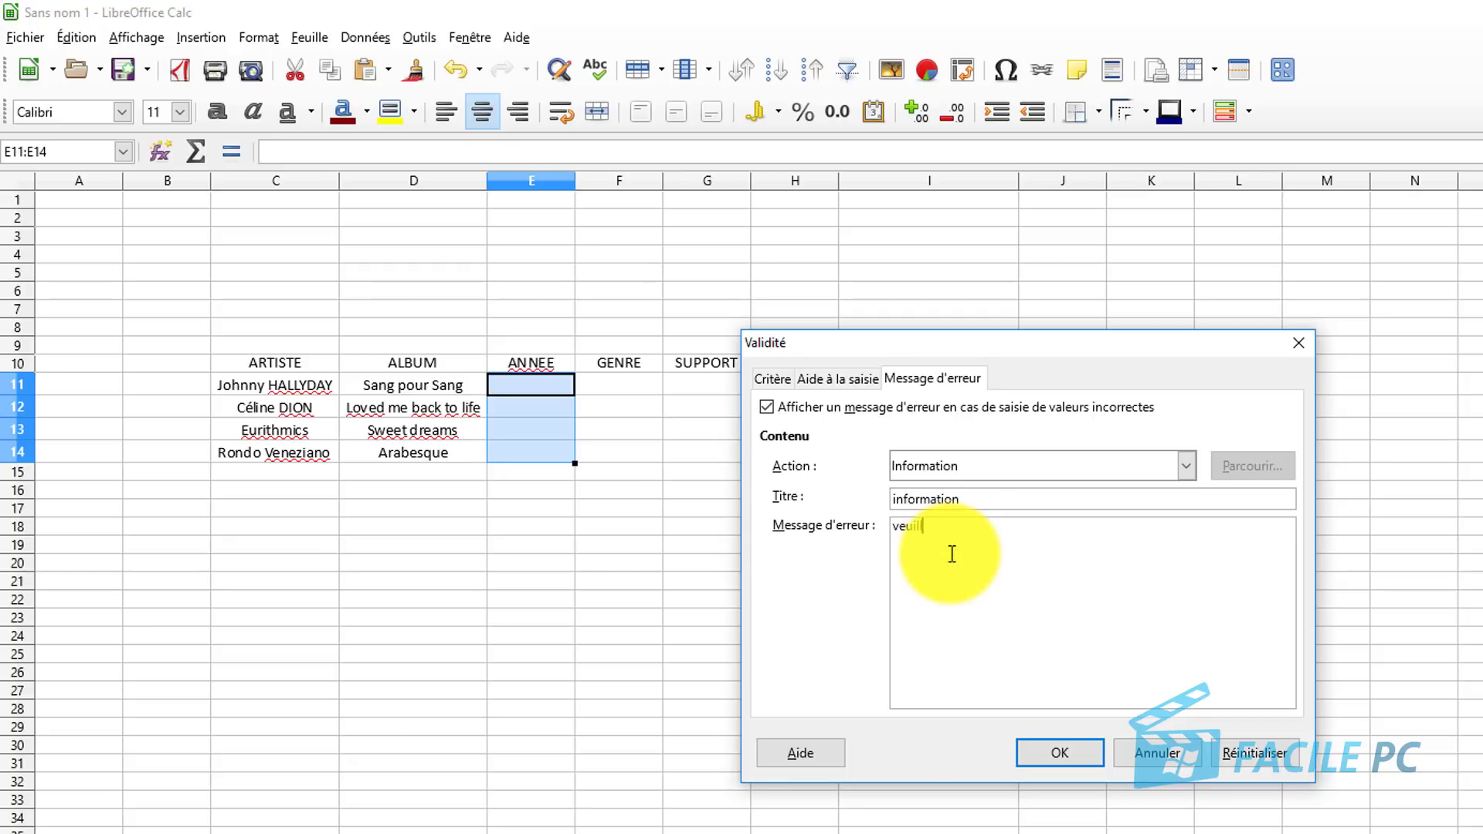
{"action": "type", "text": "lez choisir la date parmi les choix "}
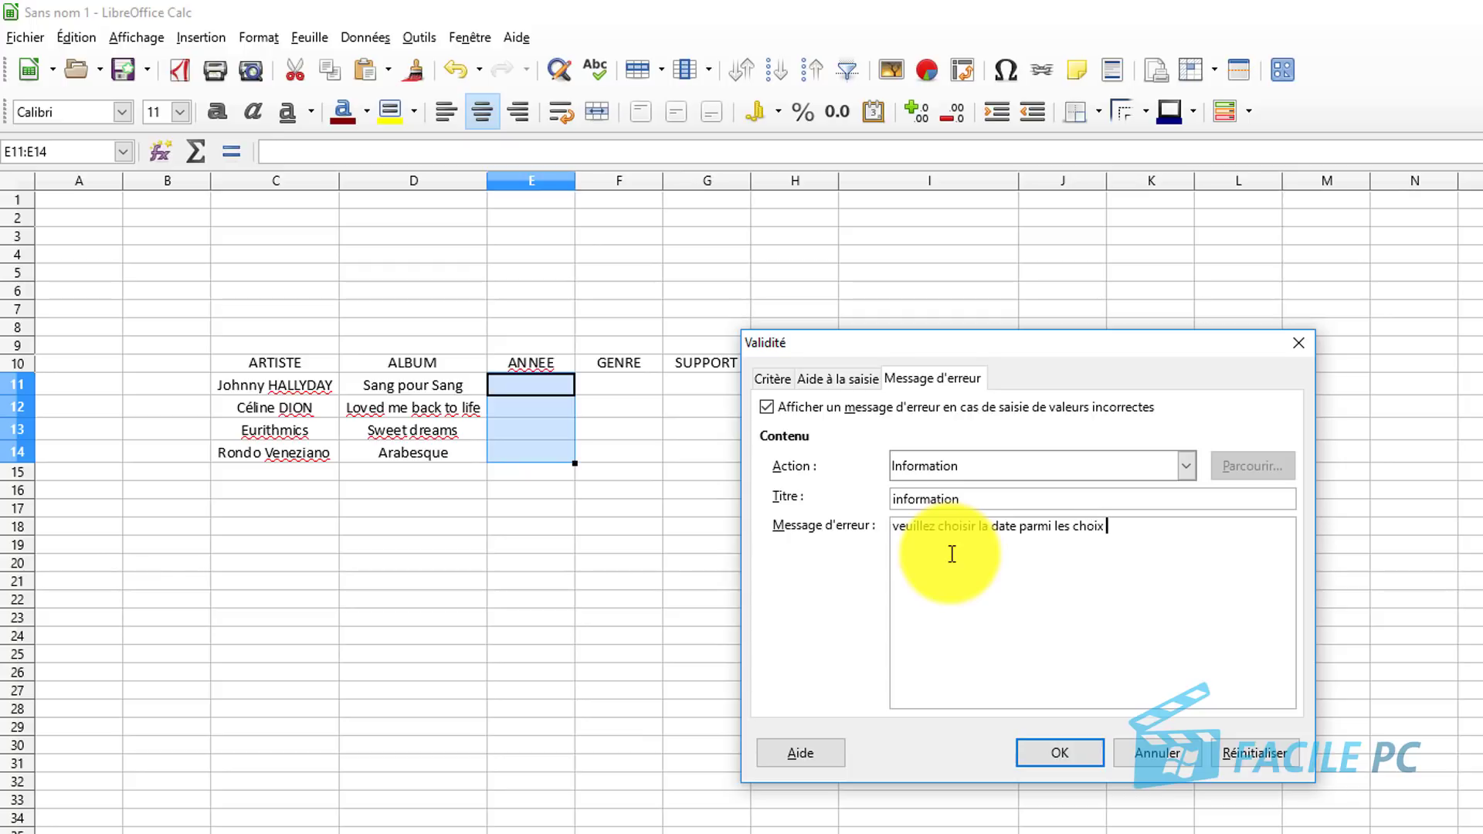
{"action": "type", "text": "proposés"}
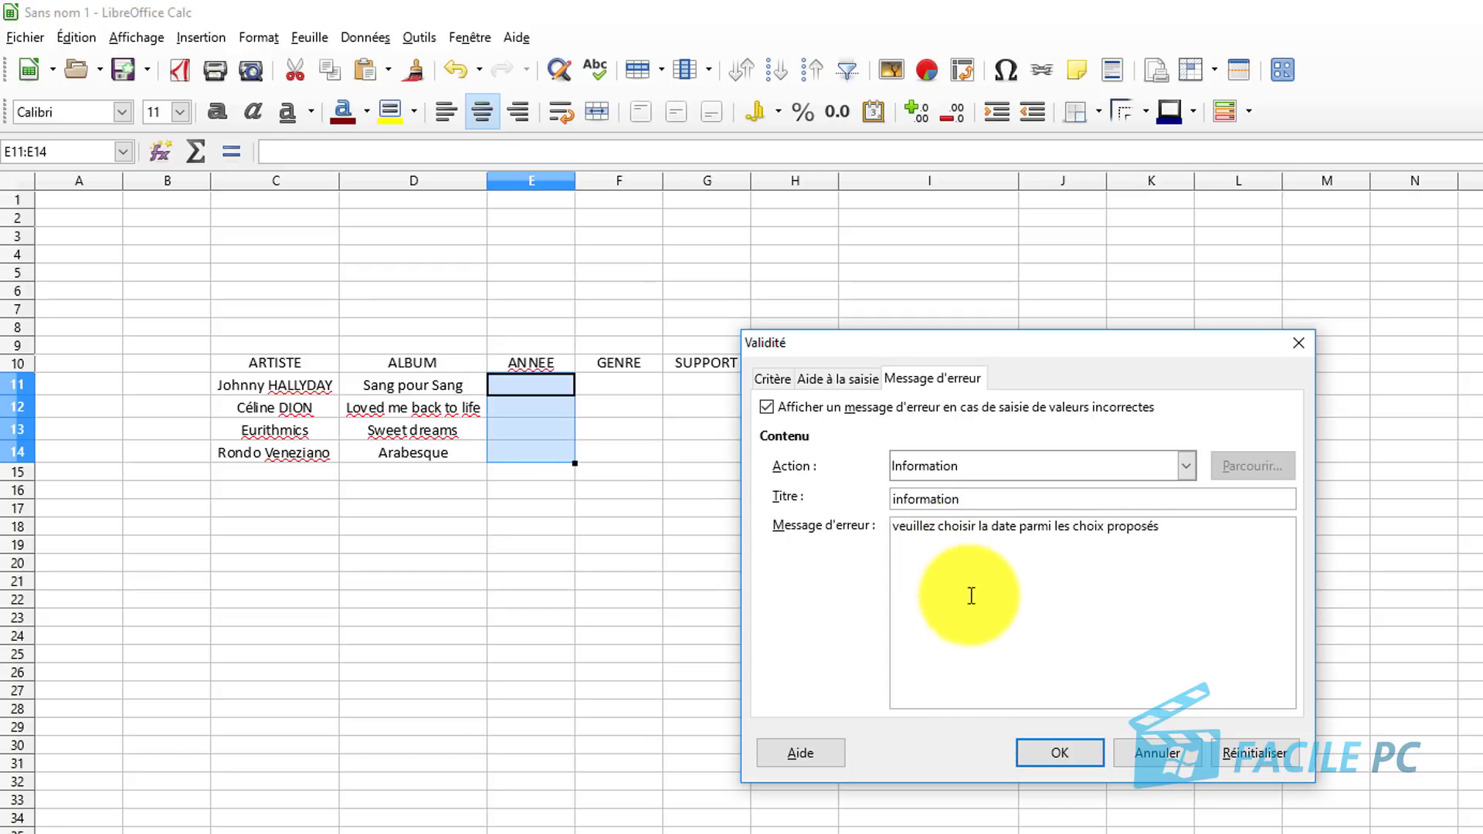
{"action": "left_click", "coordinate": [1075, 753]}
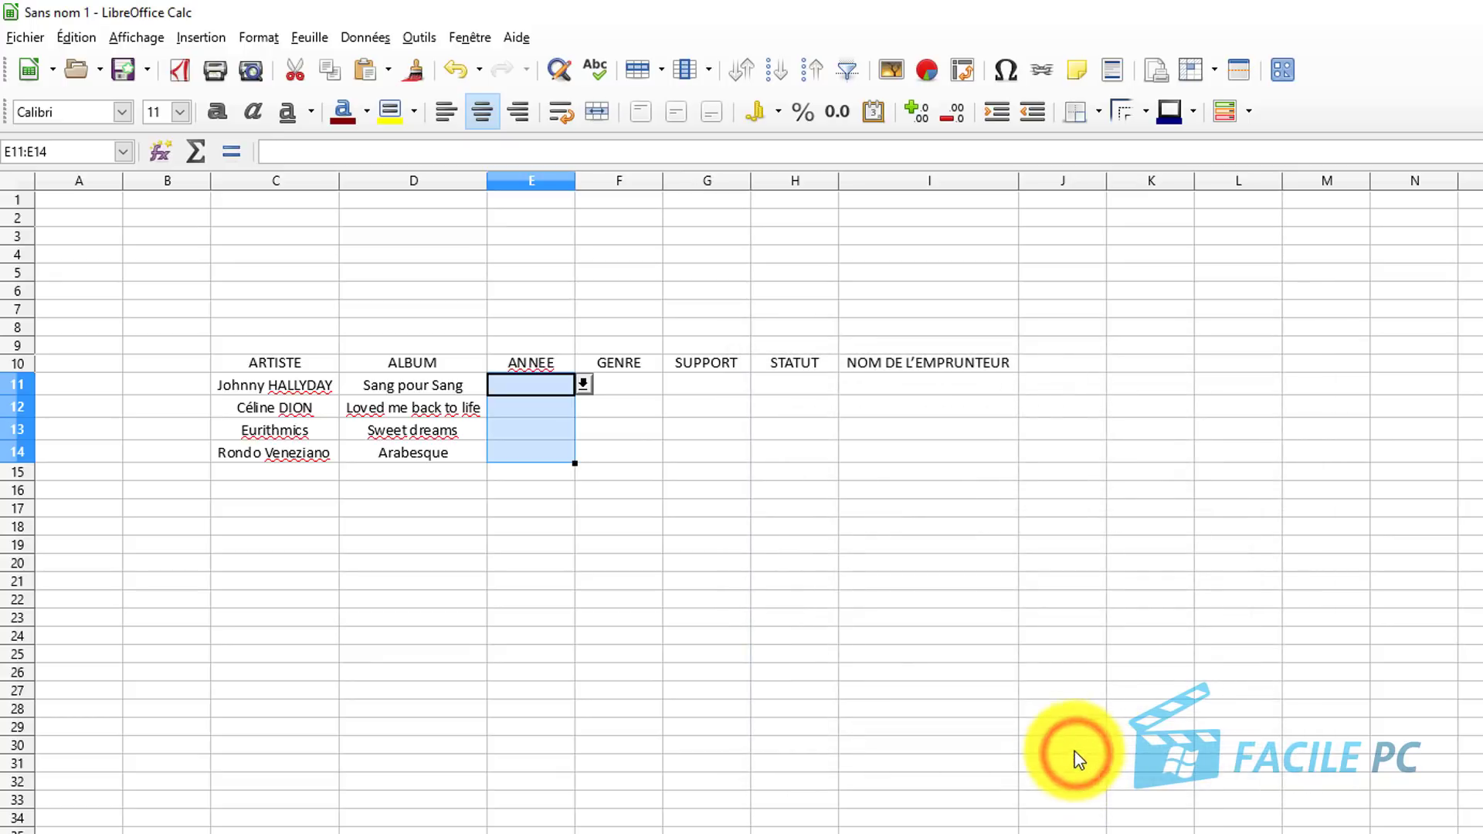
Check that E11 now shows the year drop-down, closing it without choosing.
{"action": "left_click", "coordinate": [571, 386]}
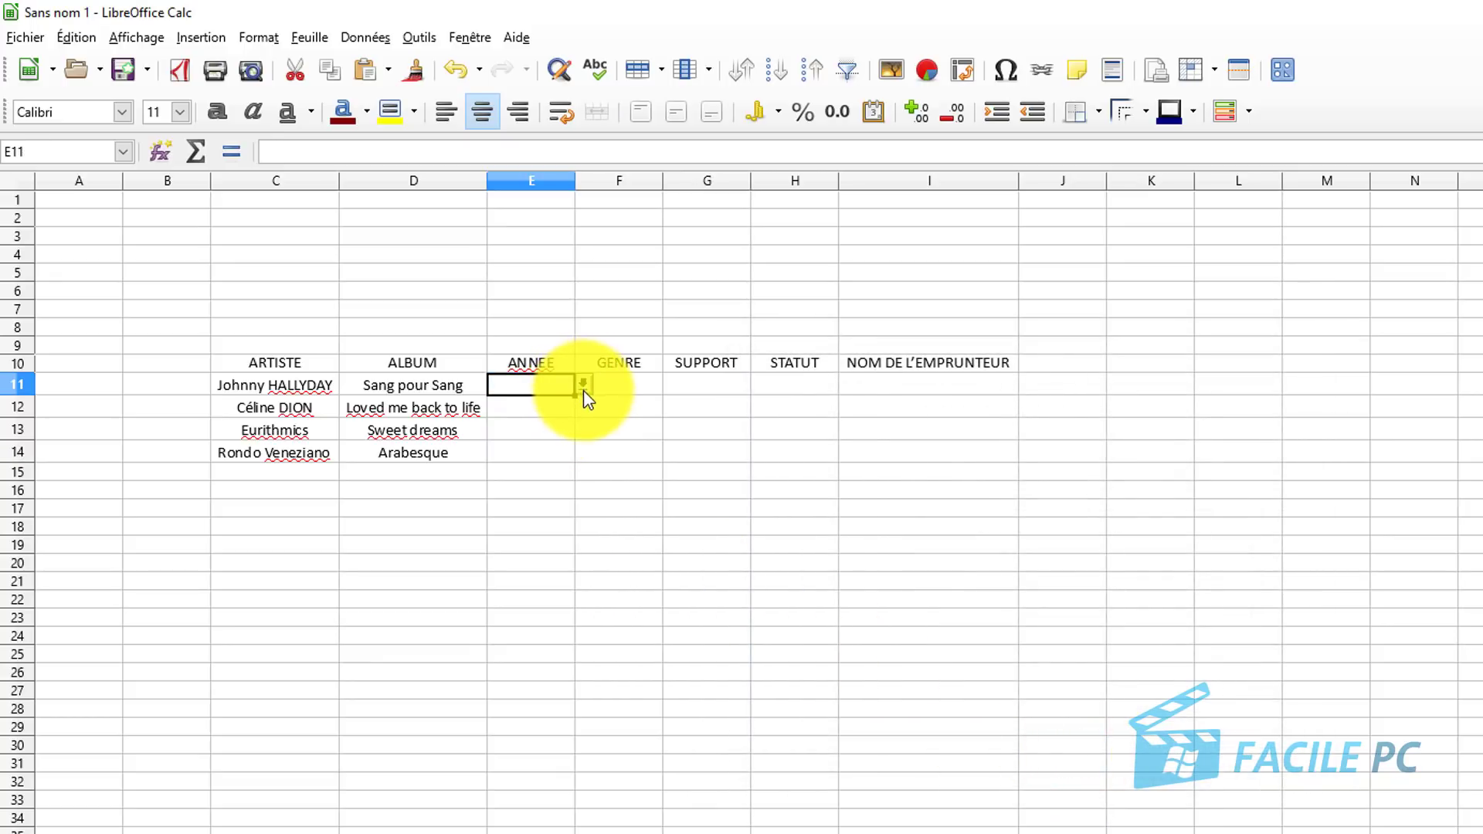
{"action": "left_click", "coordinate": [580, 384]}
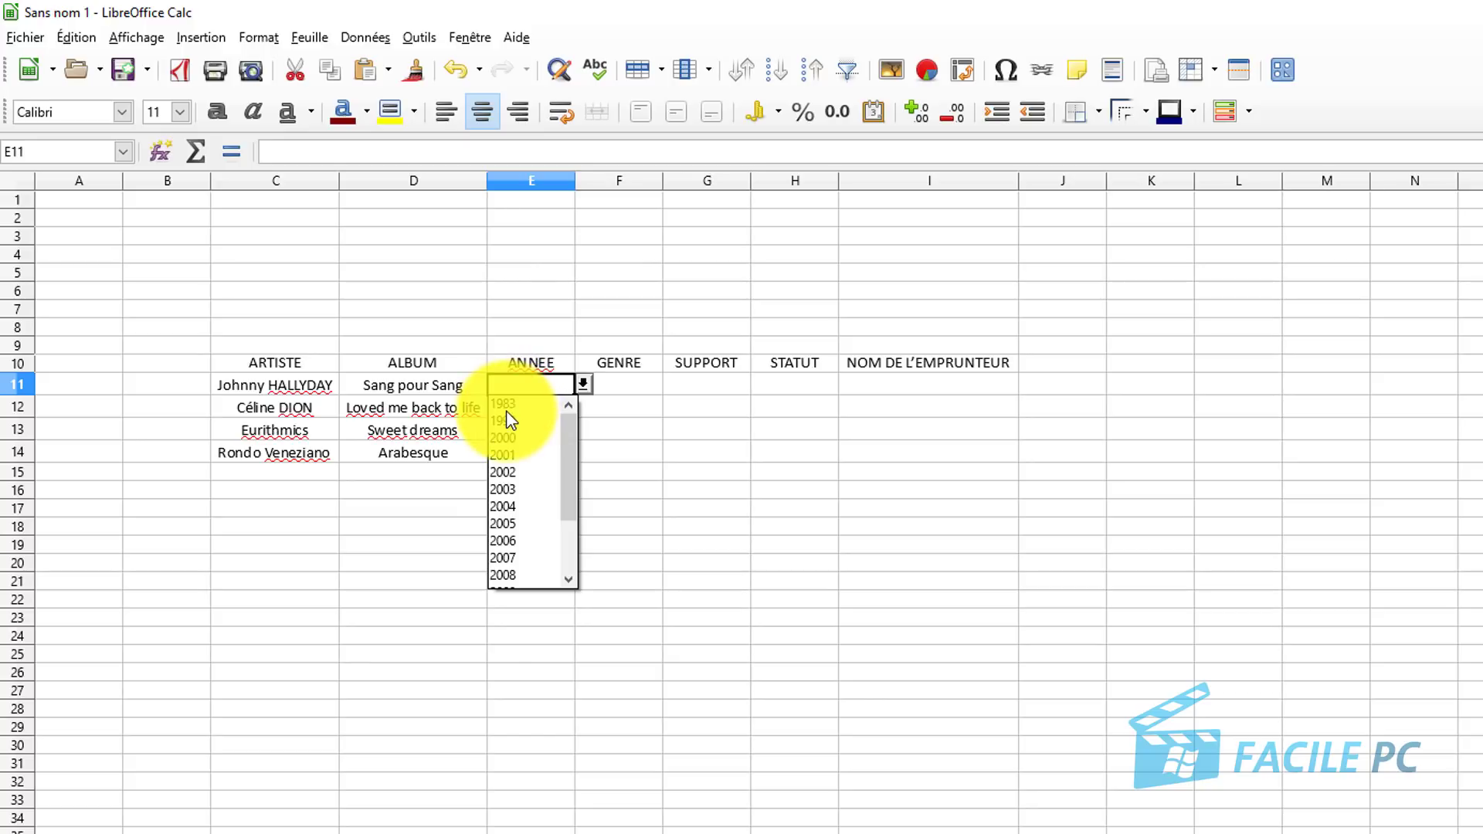
{"action": "left_click", "coordinate": [638, 427]}
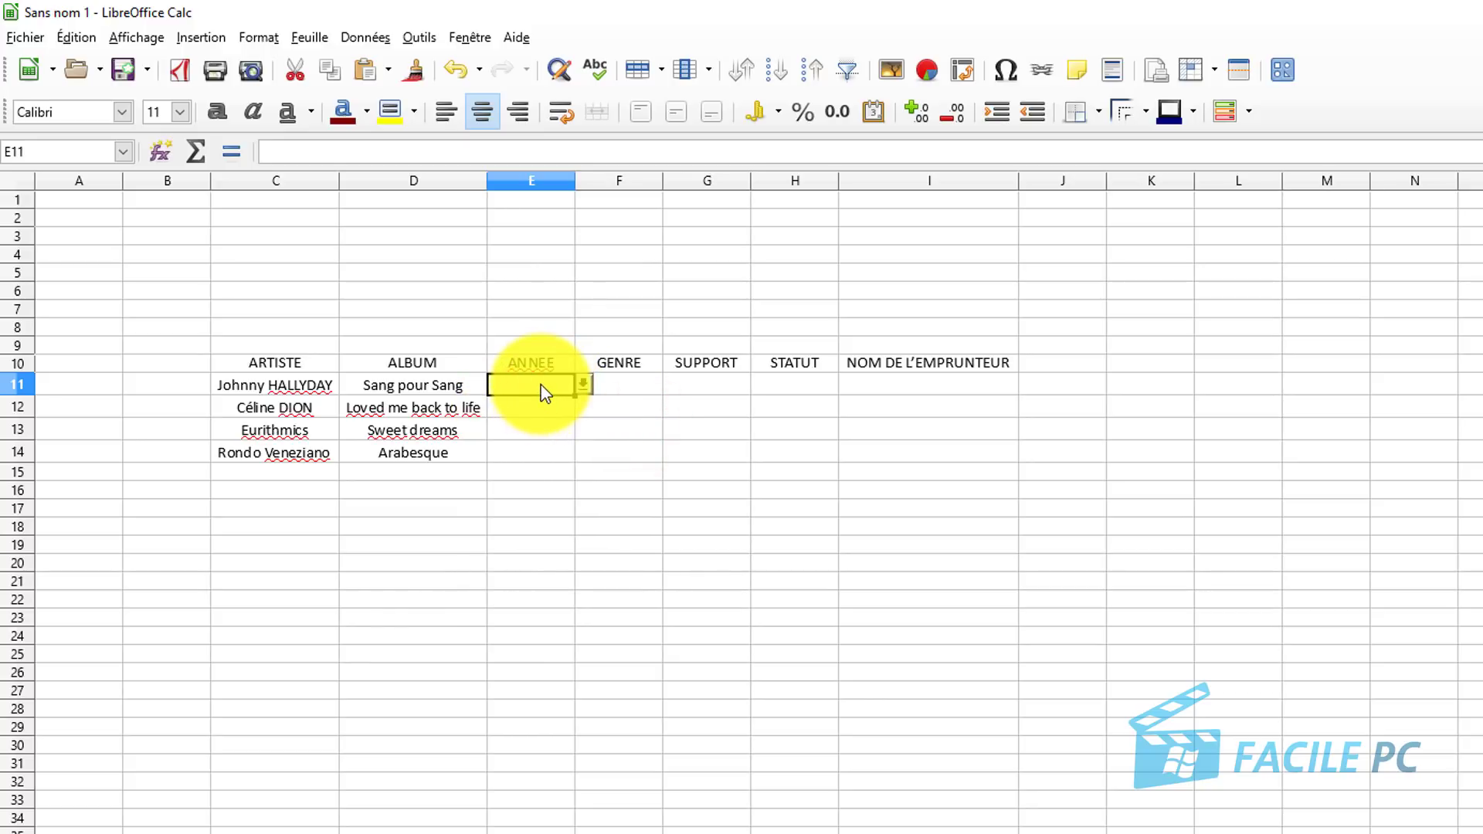
Enable 'Afficher l'aide à la saisie' in Validité for E11:E14.
{"action": "left_click_drag", "start_coordinate": [544, 393], "coordinate": [546, 454]}
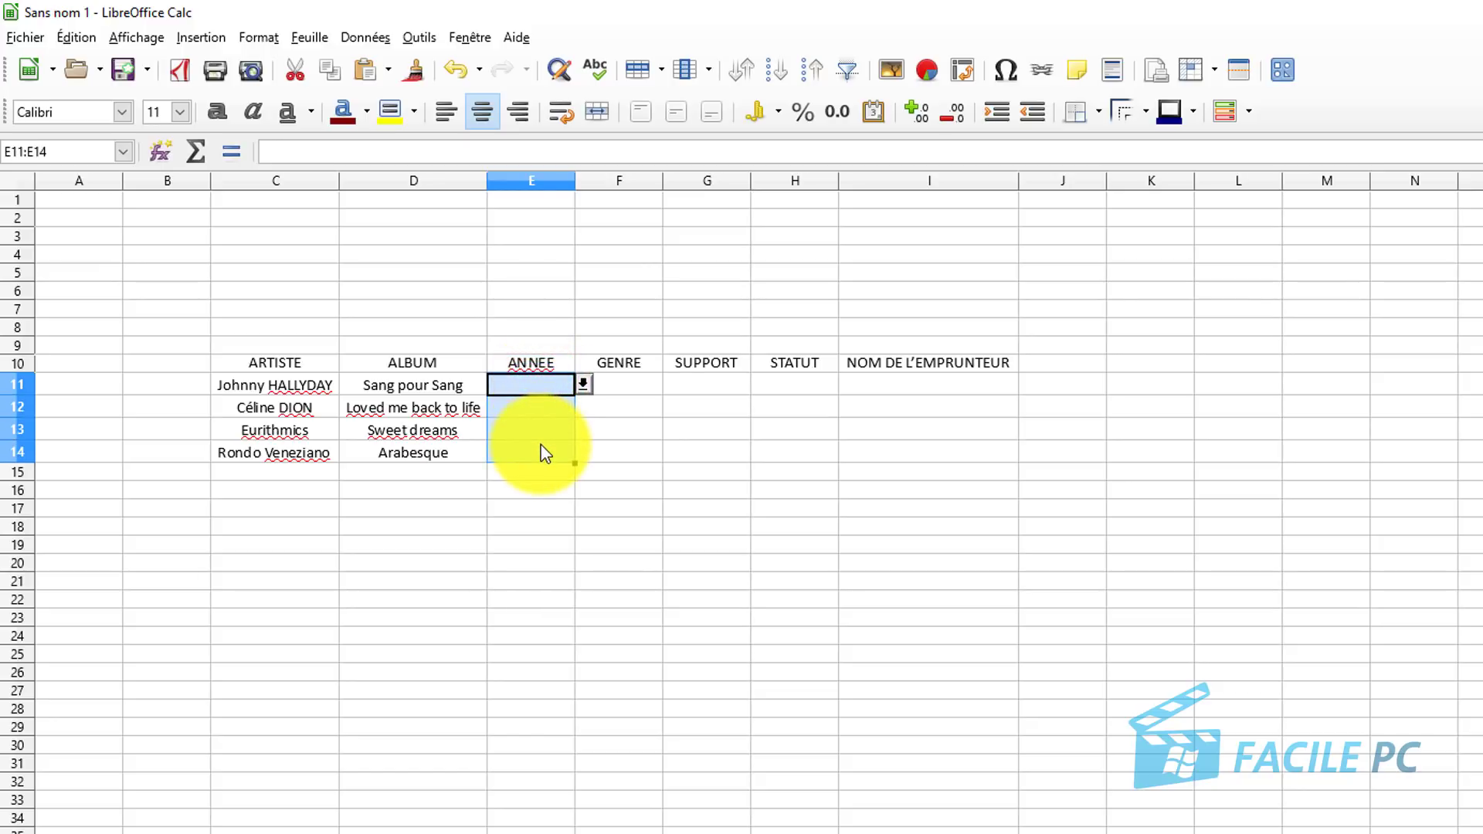
{"action": "left_click", "coordinate": [361, 40]}
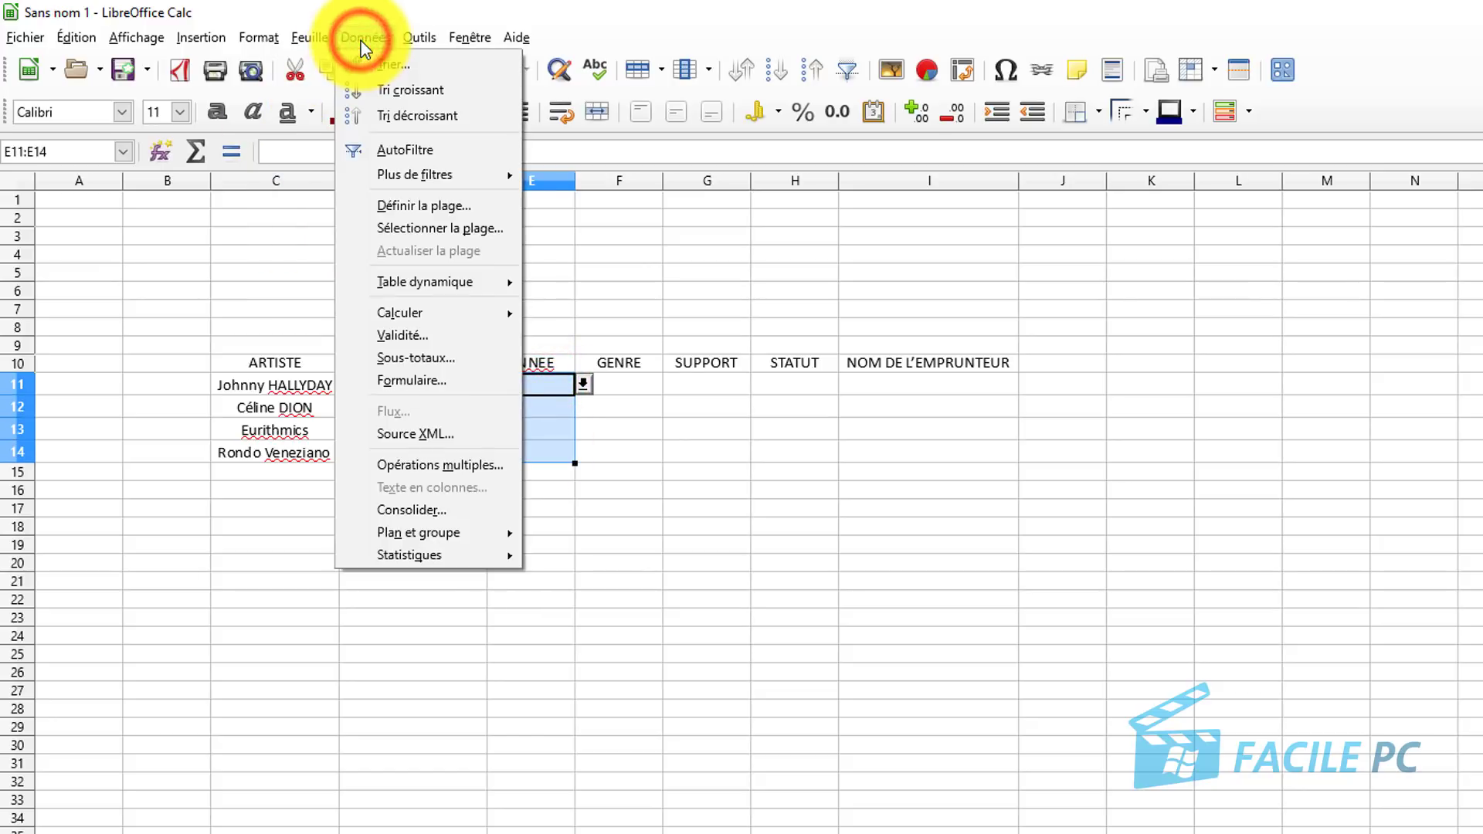
{"action": "left_click", "coordinate": [453, 336]}
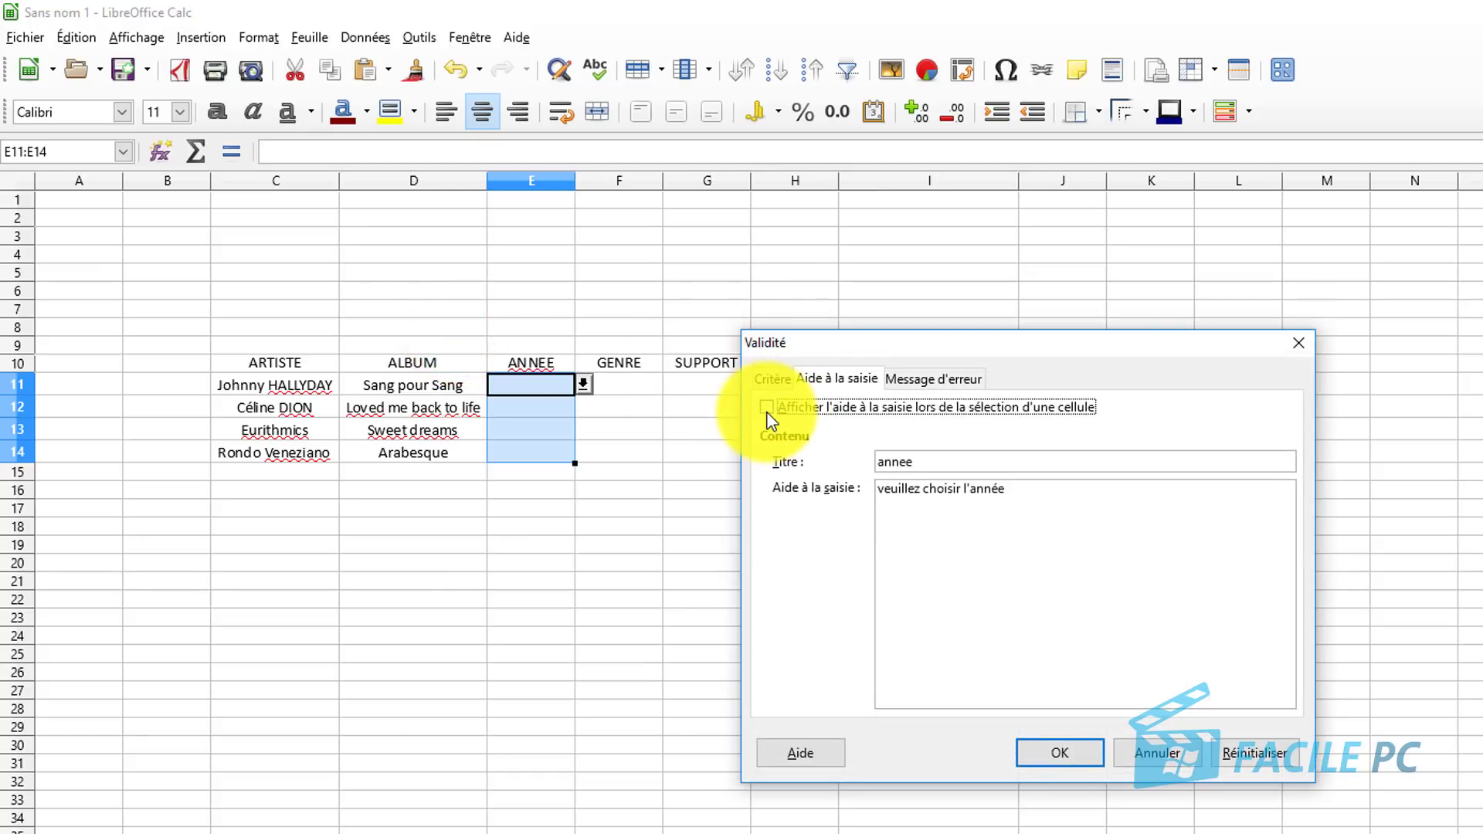
{"action": "left_click", "coordinate": [766, 408]}
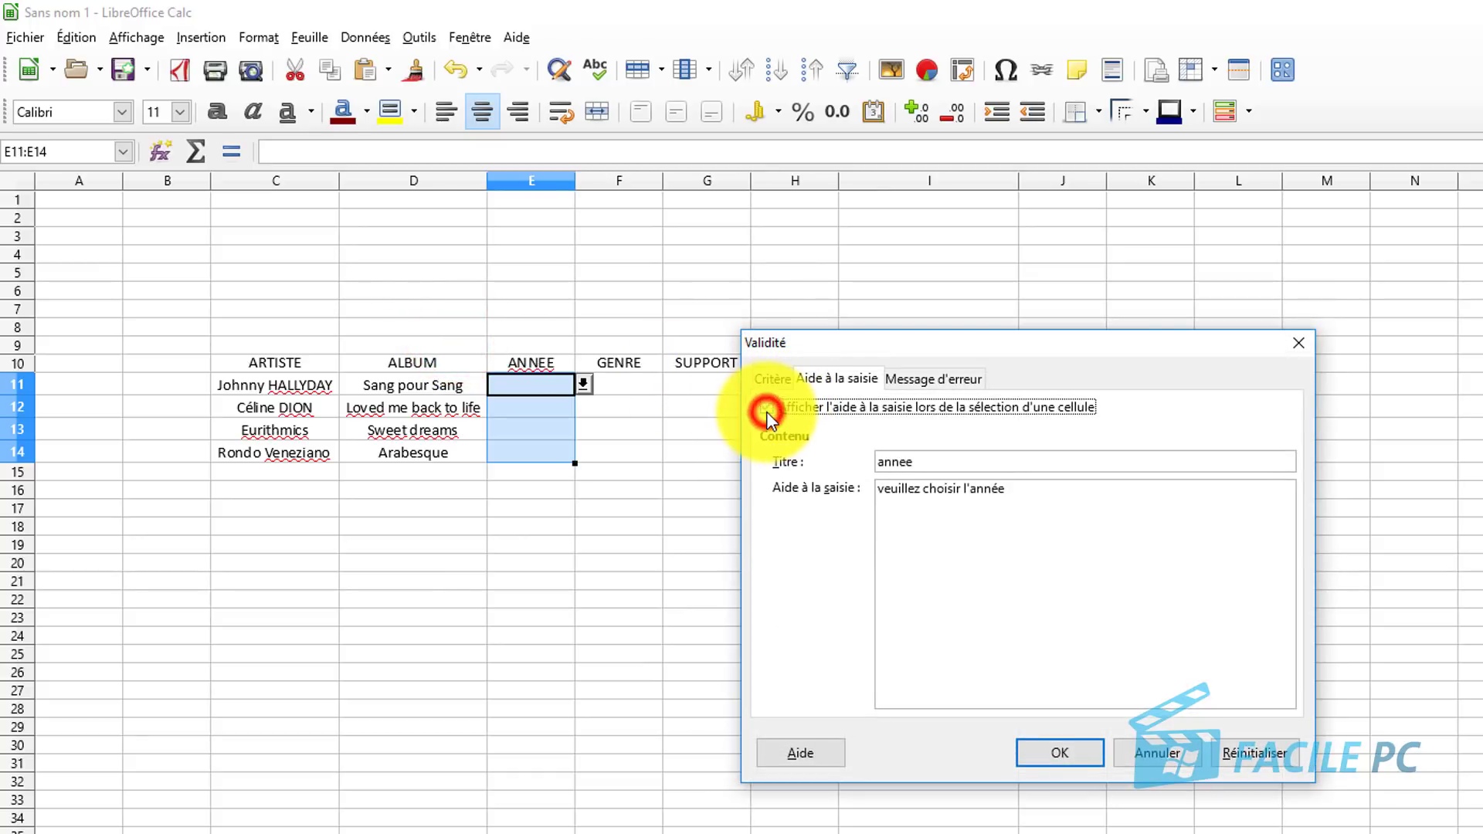
{"action": "left_click", "coordinate": [1060, 754]}
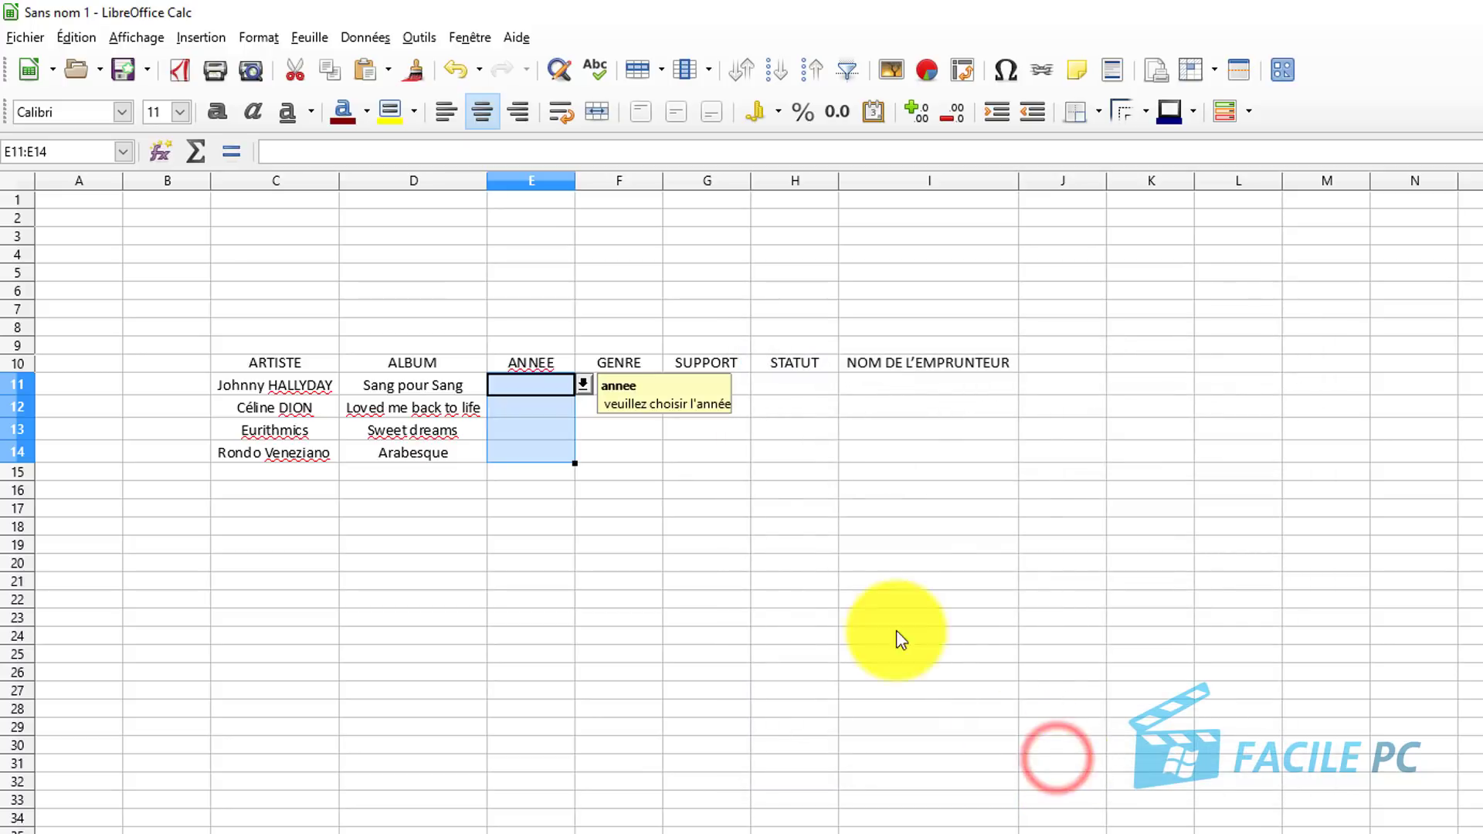
Pick 1999 for E11 and 2013 for E12 from the year drop-downs.
{"action": "left_click", "coordinate": [583, 384]}
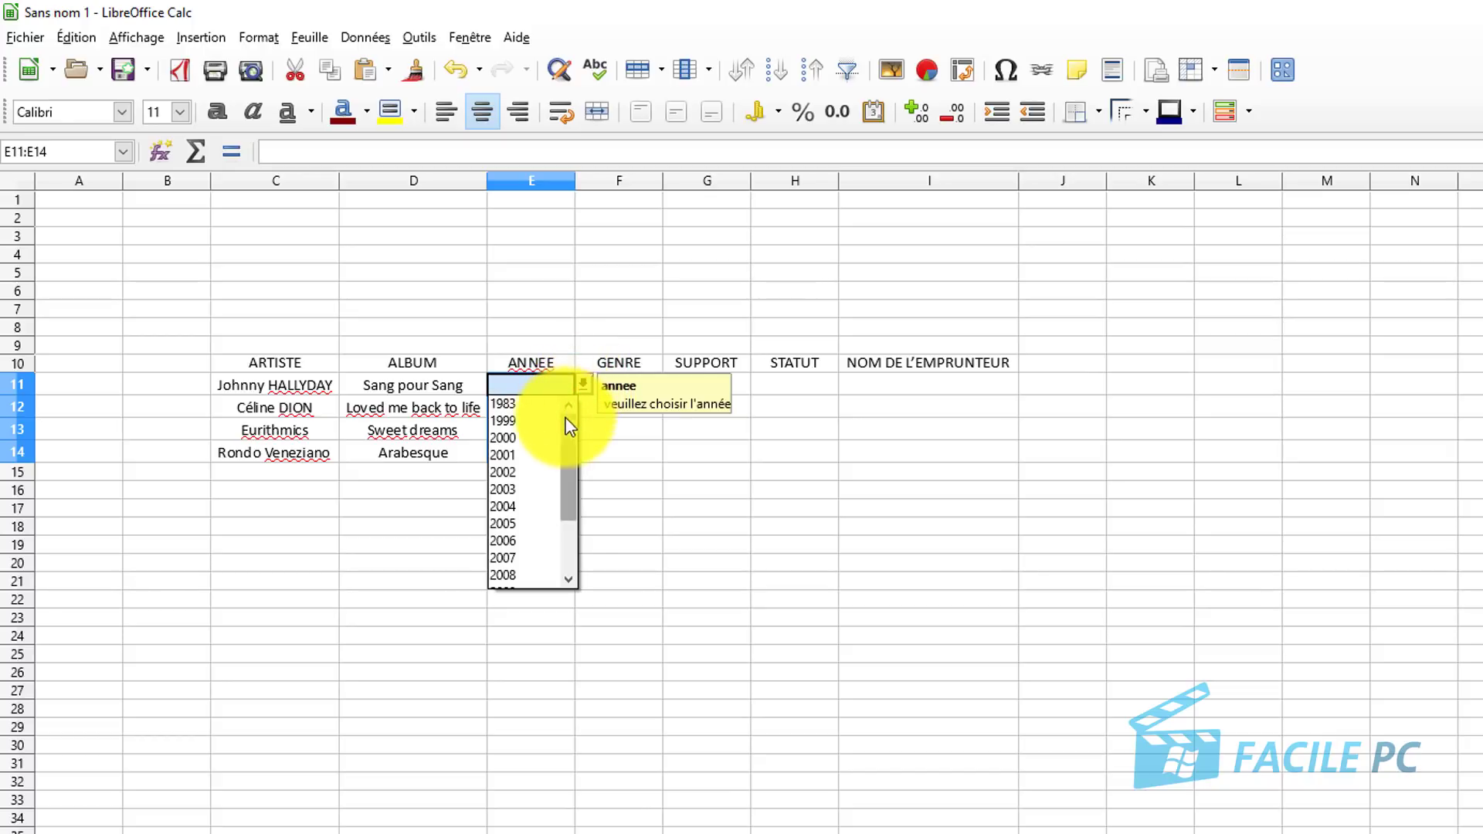
{"action": "left_click", "coordinate": [519, 408]}
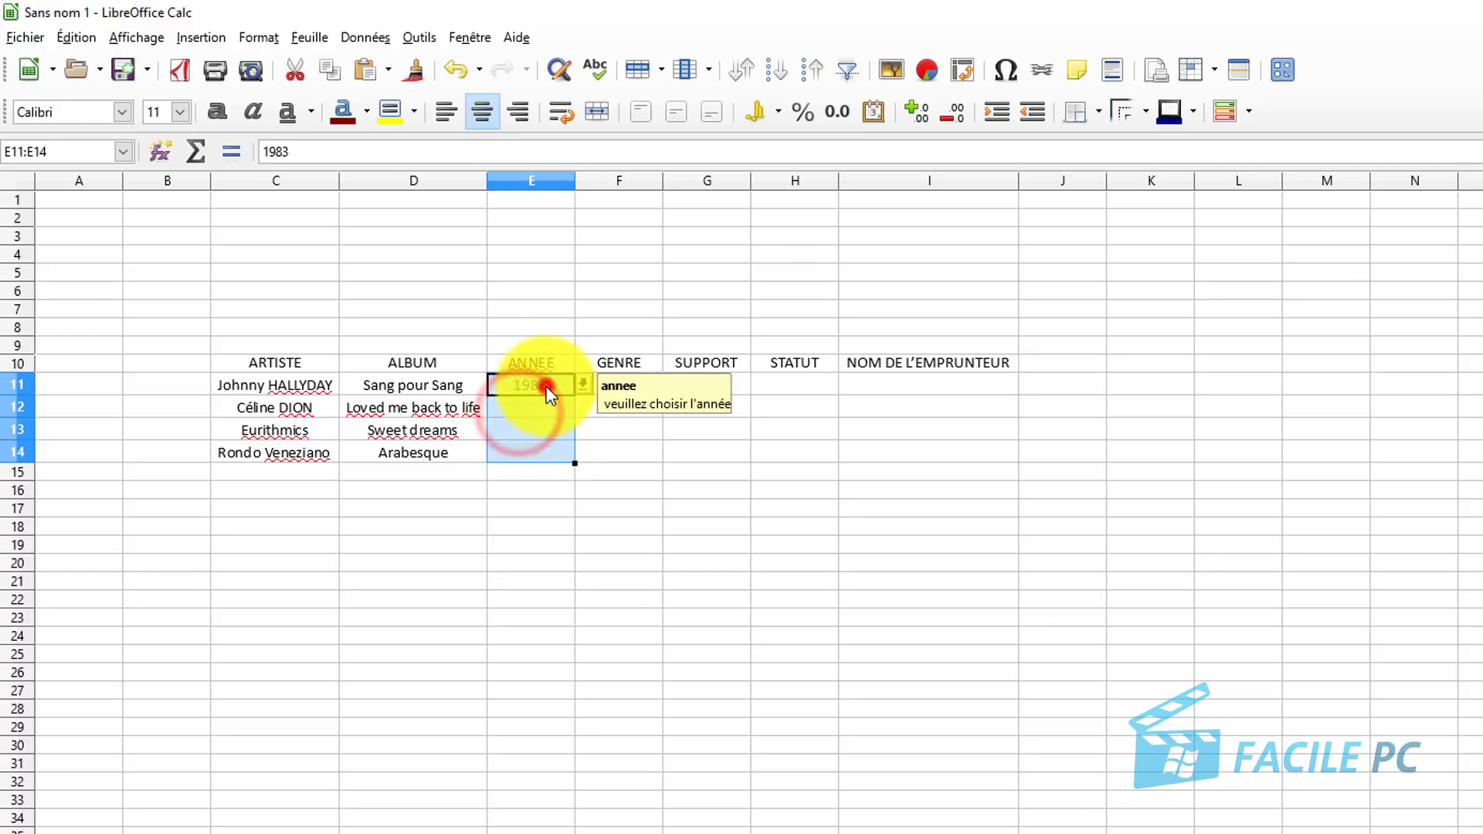
{"action": "left_click", "coordinate": [540, 384]}
{"action": "left_click", "coordinate": [582, 387]}
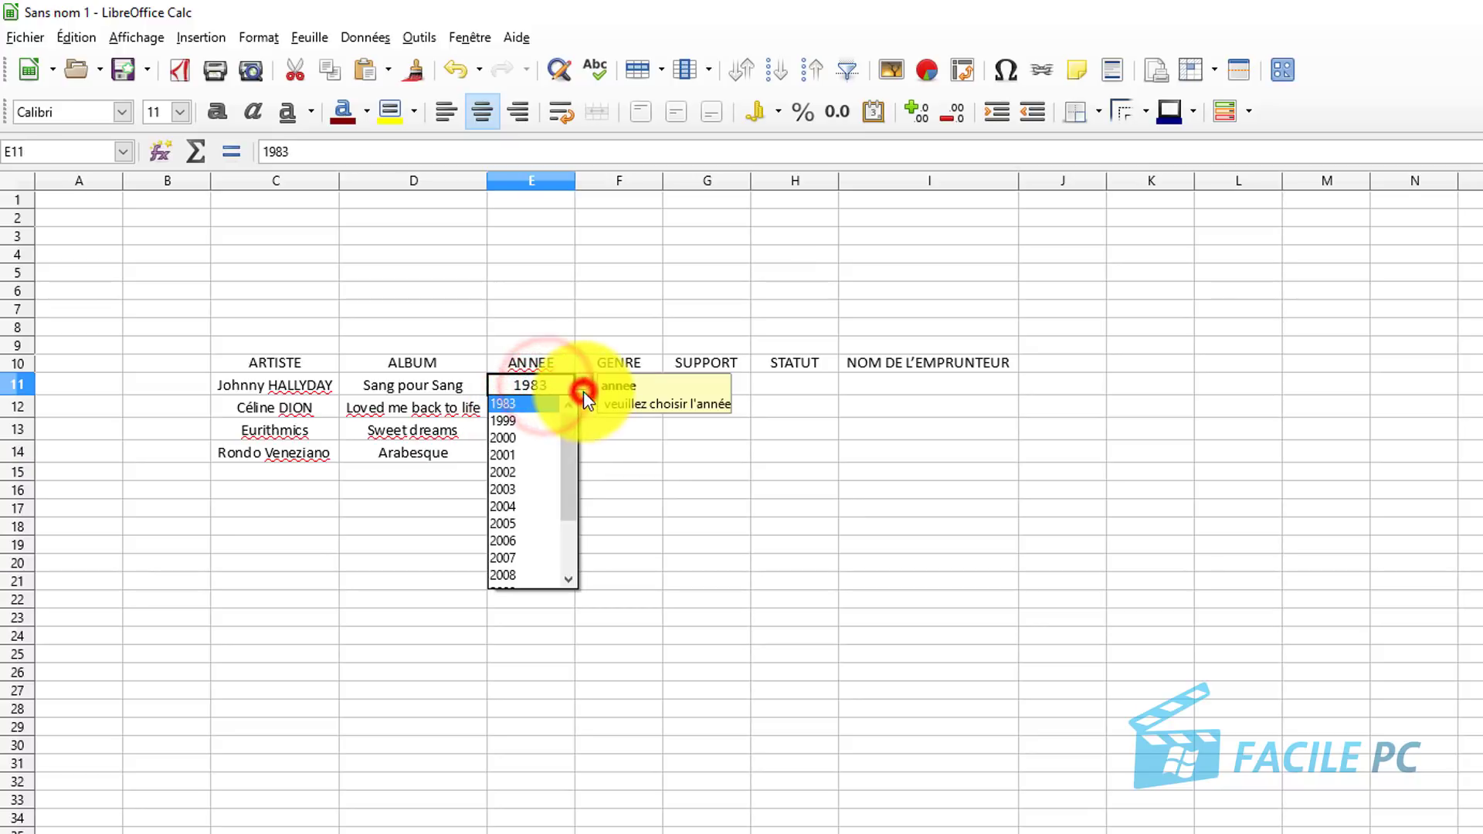
{"action": "left_click", "coordinate": [506, 421]}
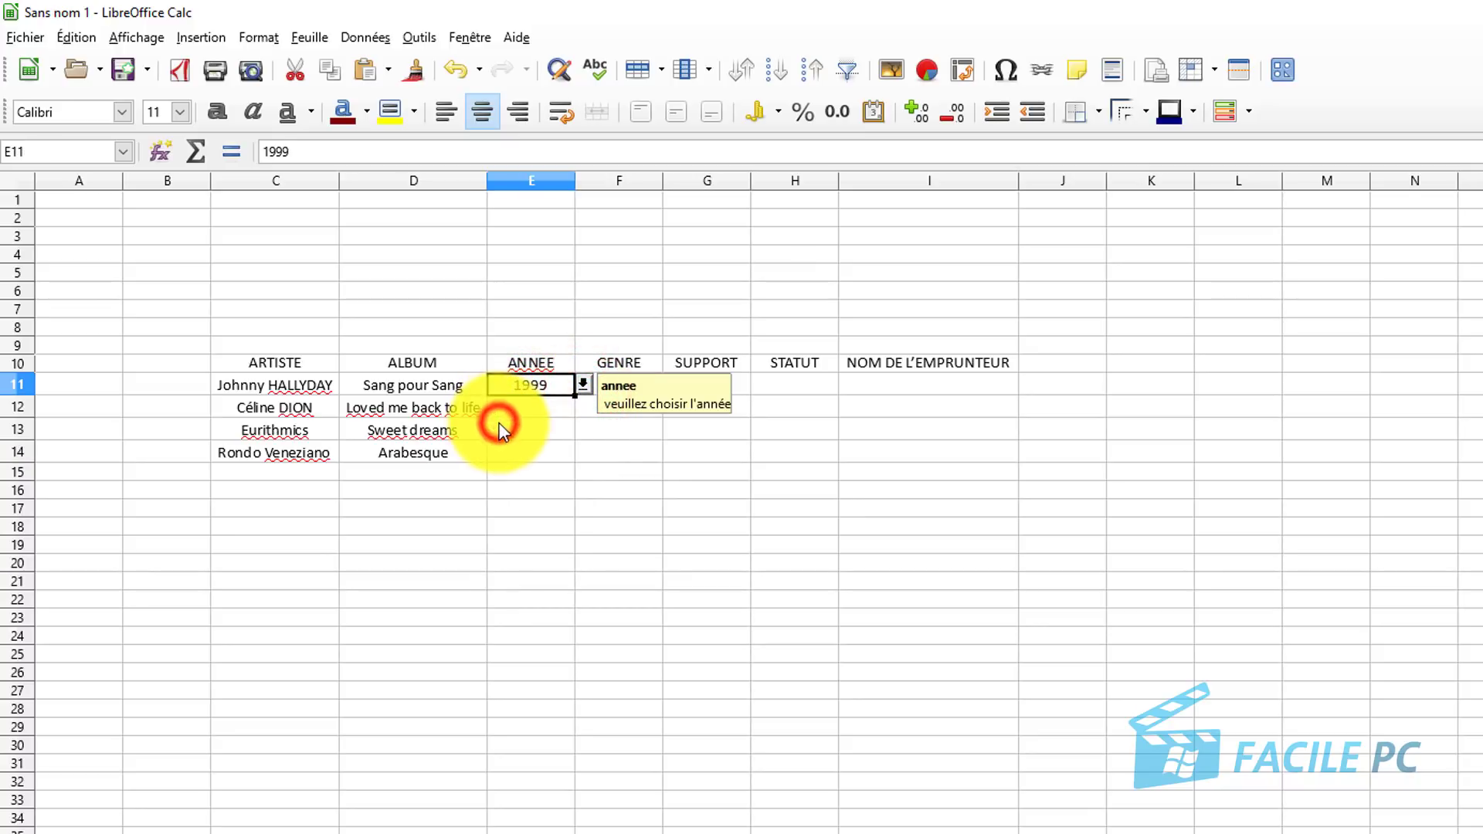
{"action": "left_click", "coordinate": [546, 411]}
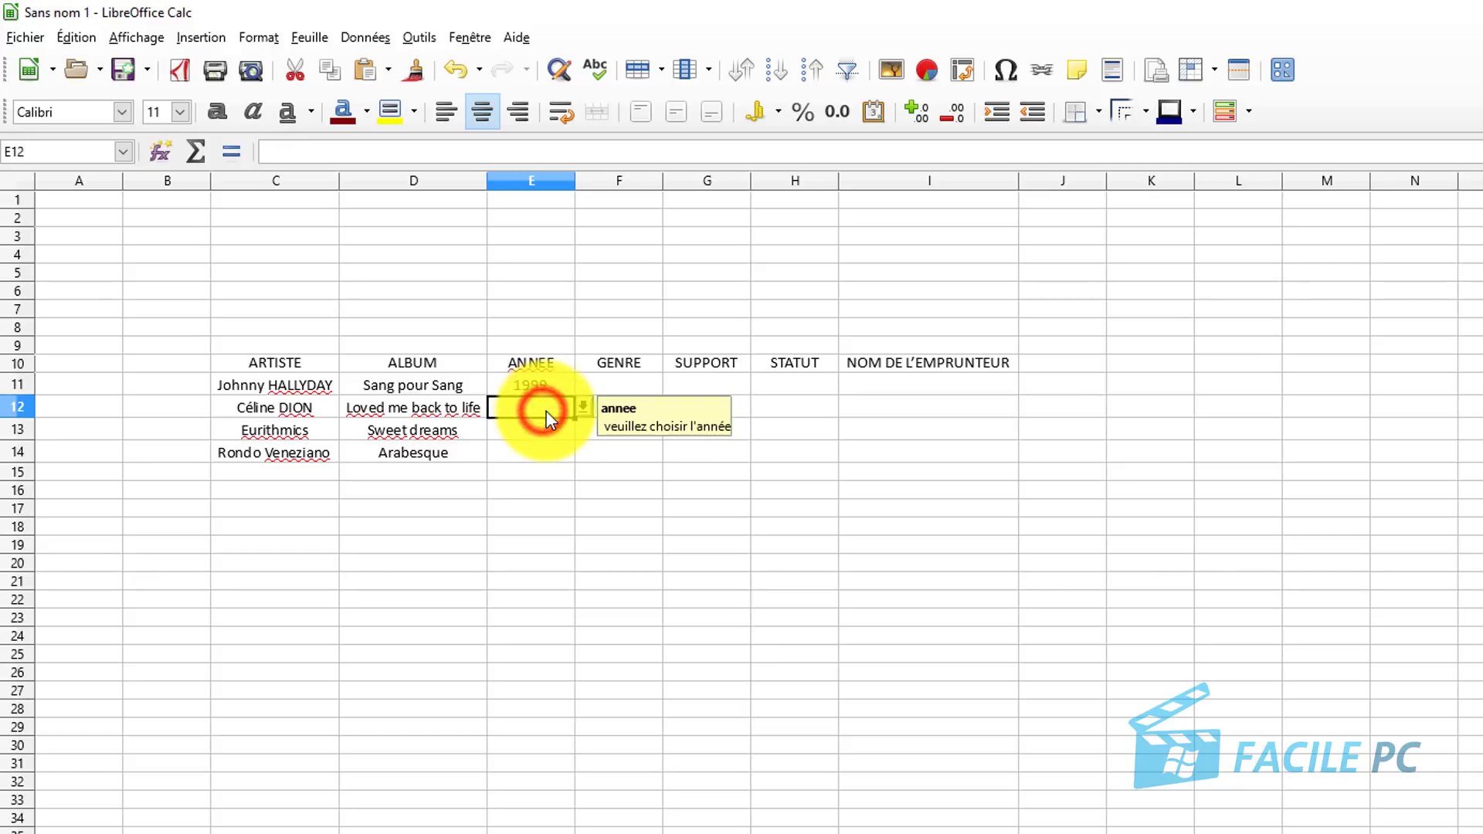
{"action": "left_click", "coordinate": [583, 407]}
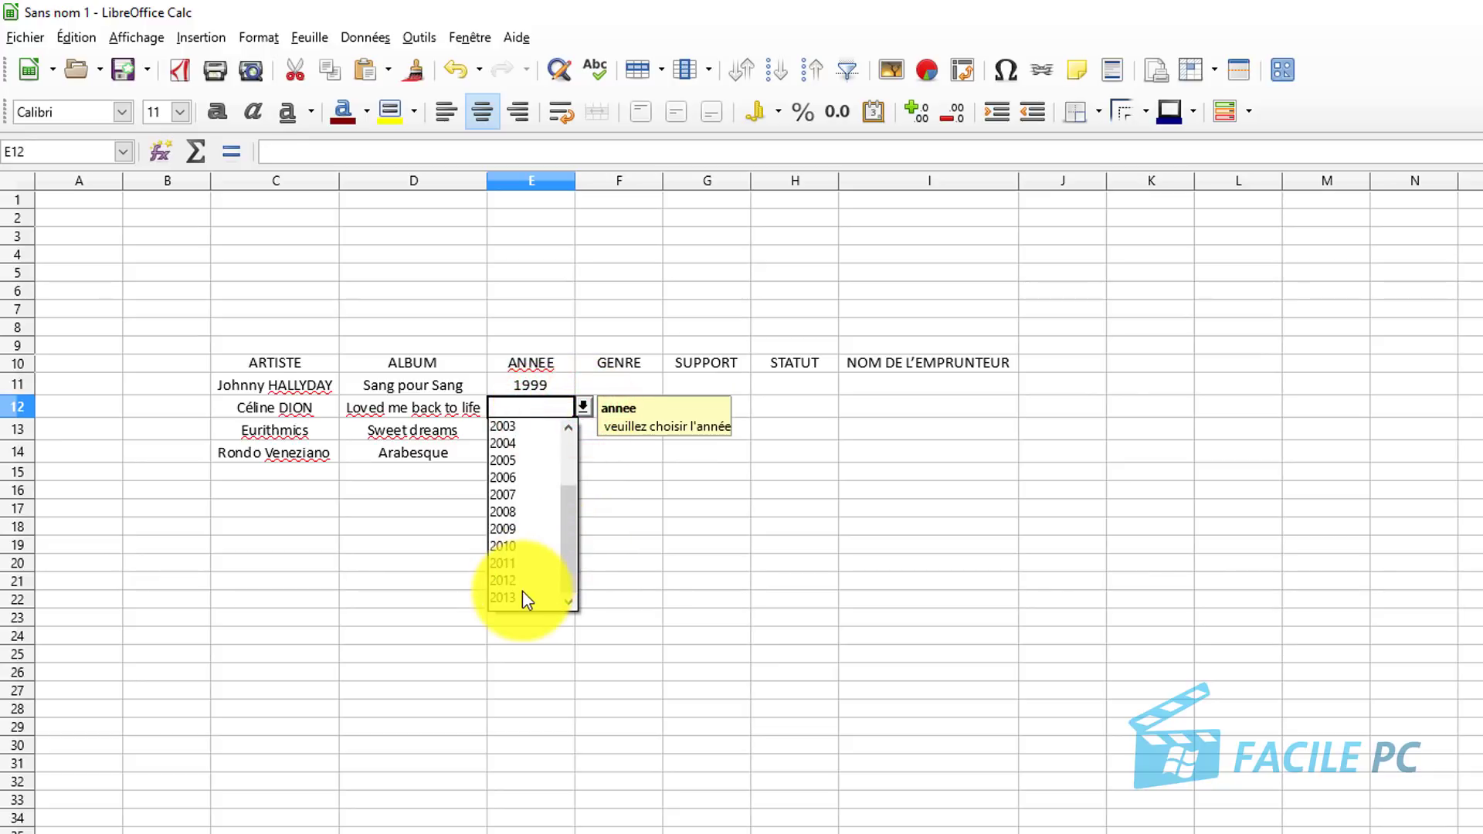
{"action": "left_click", "coordinate": [519, 599]}
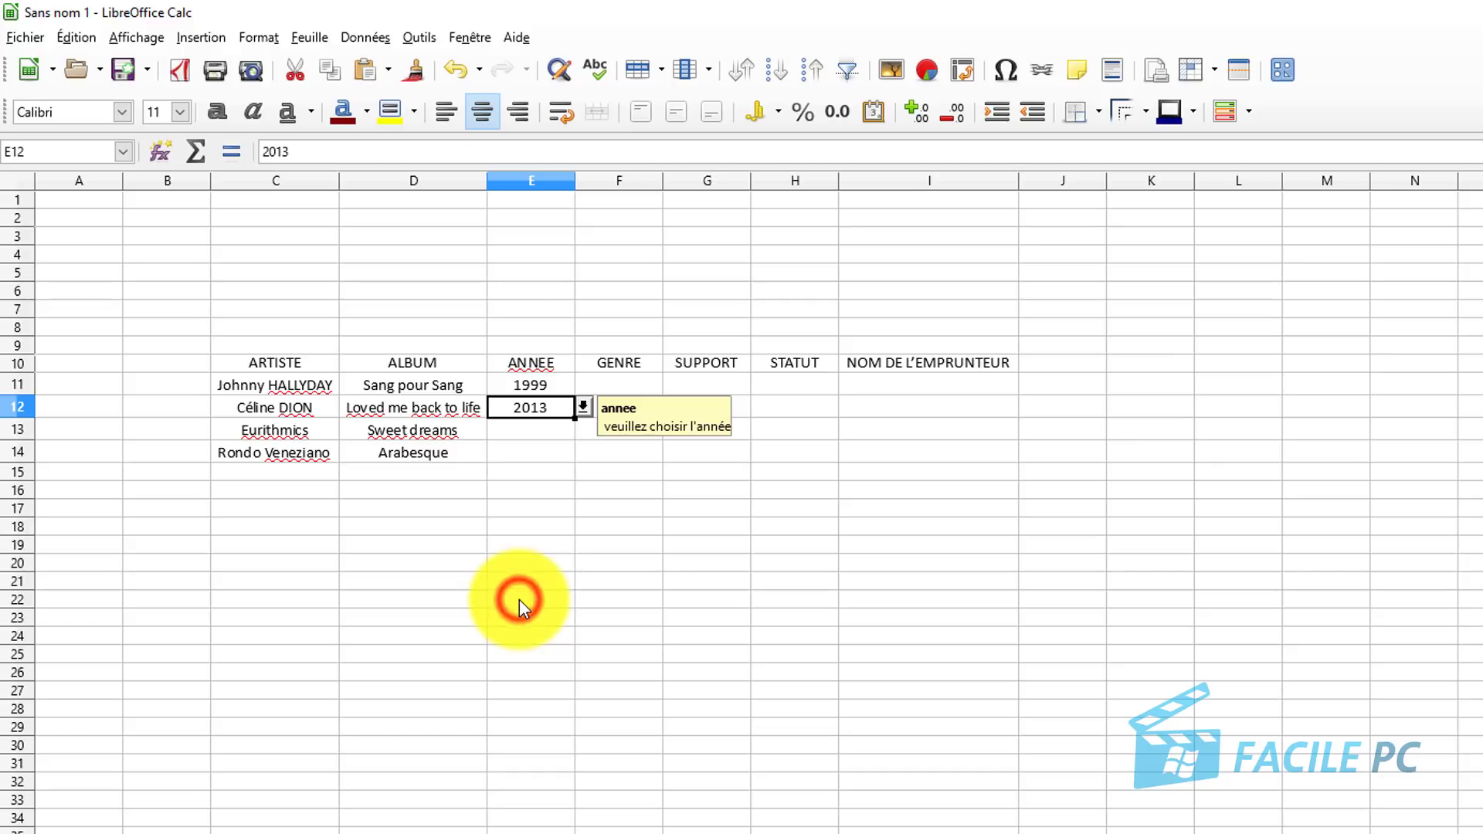
Pick 1983 for both E13 and E14 from the year drop-downs.
{"action": "left_click", "coordinate": [538, 430]}
{"action": "left_click", "coordinate": [583, 430]}
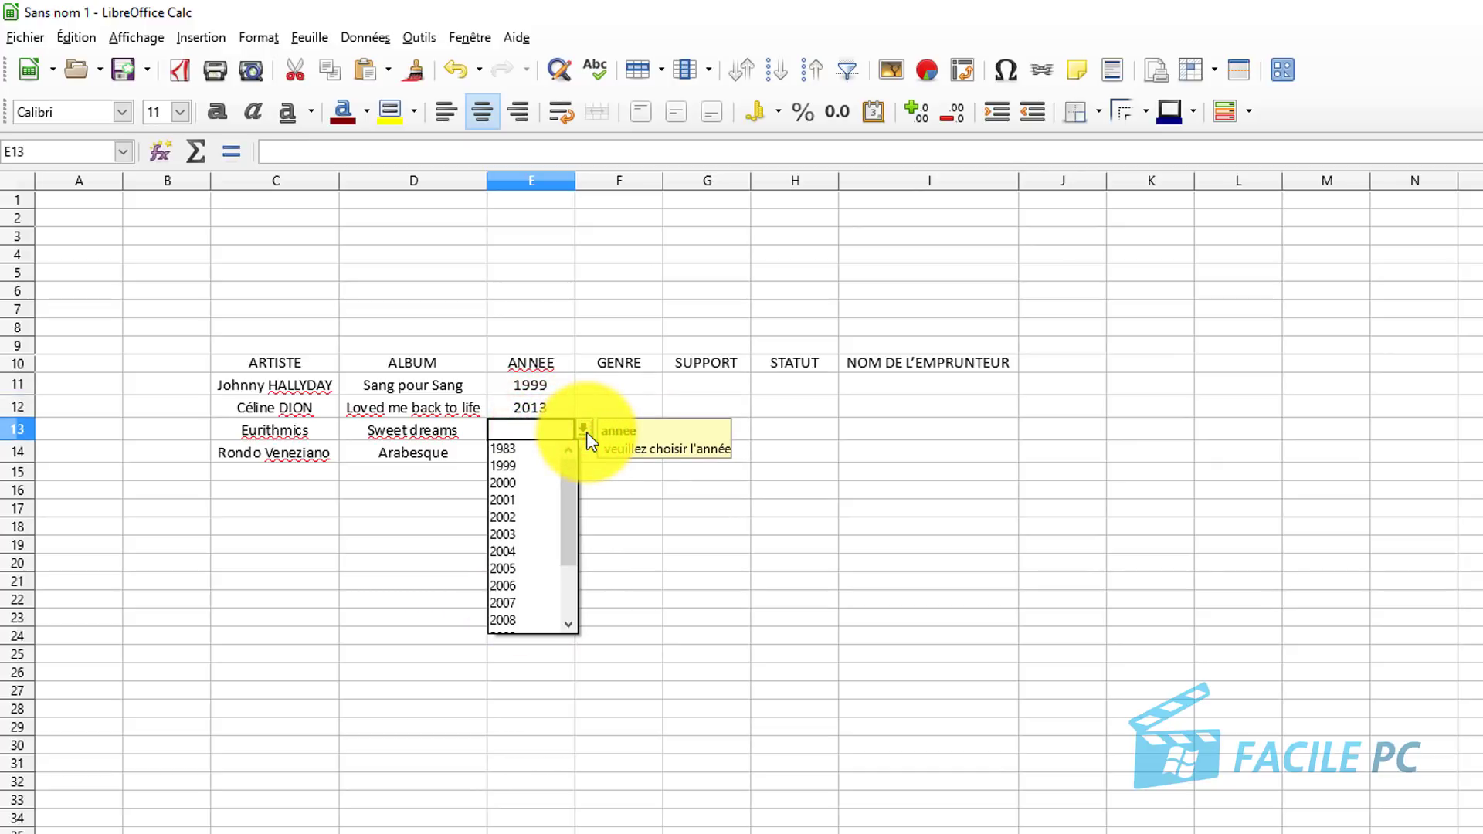
{"action": "left_click", "coordinate": [522, 450]}
{"action": "left_click", "coordinate": [534, 451]}
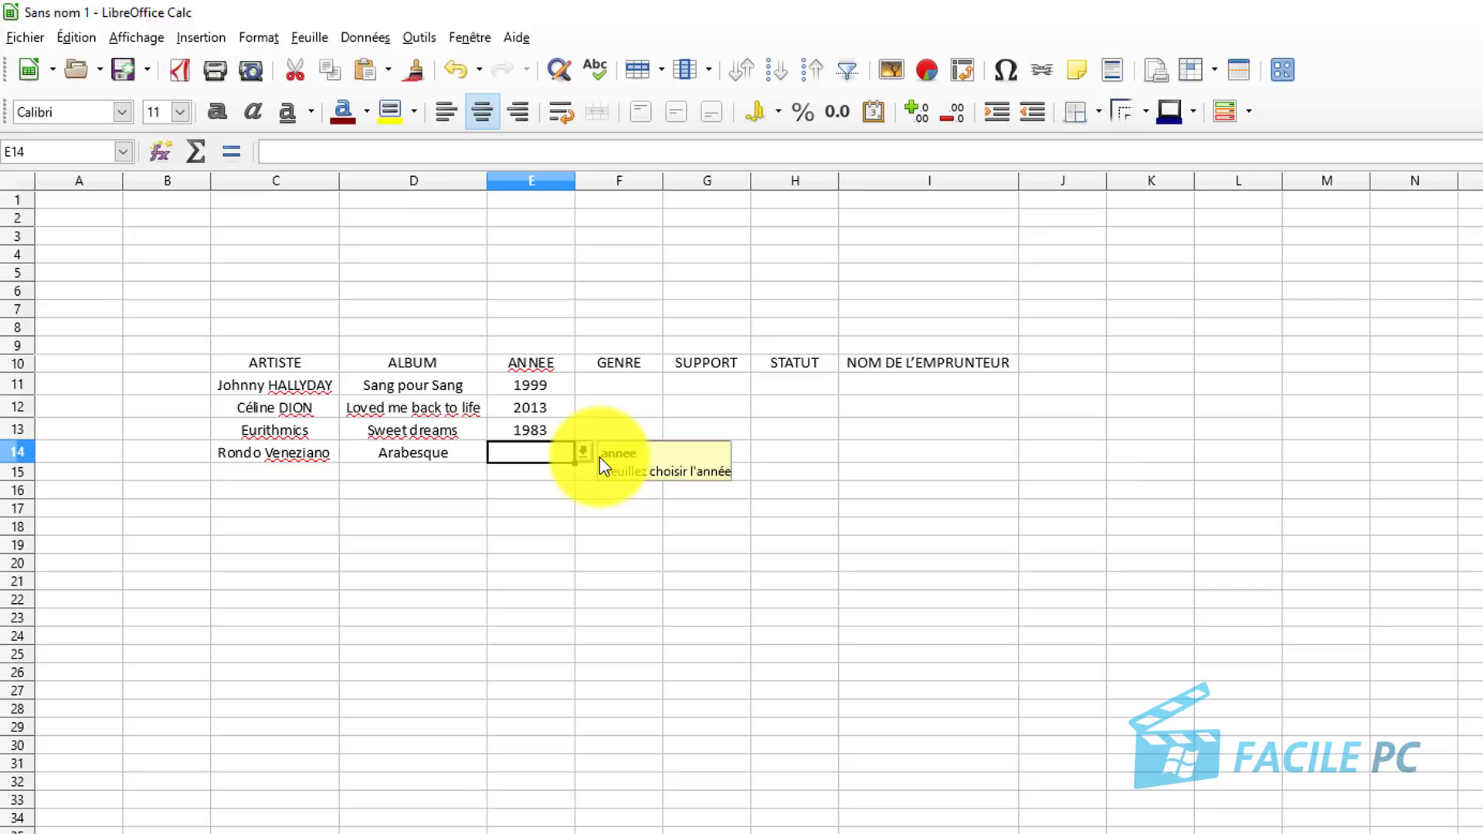
{"action": "left_click", "coordinate": [579, 452]}
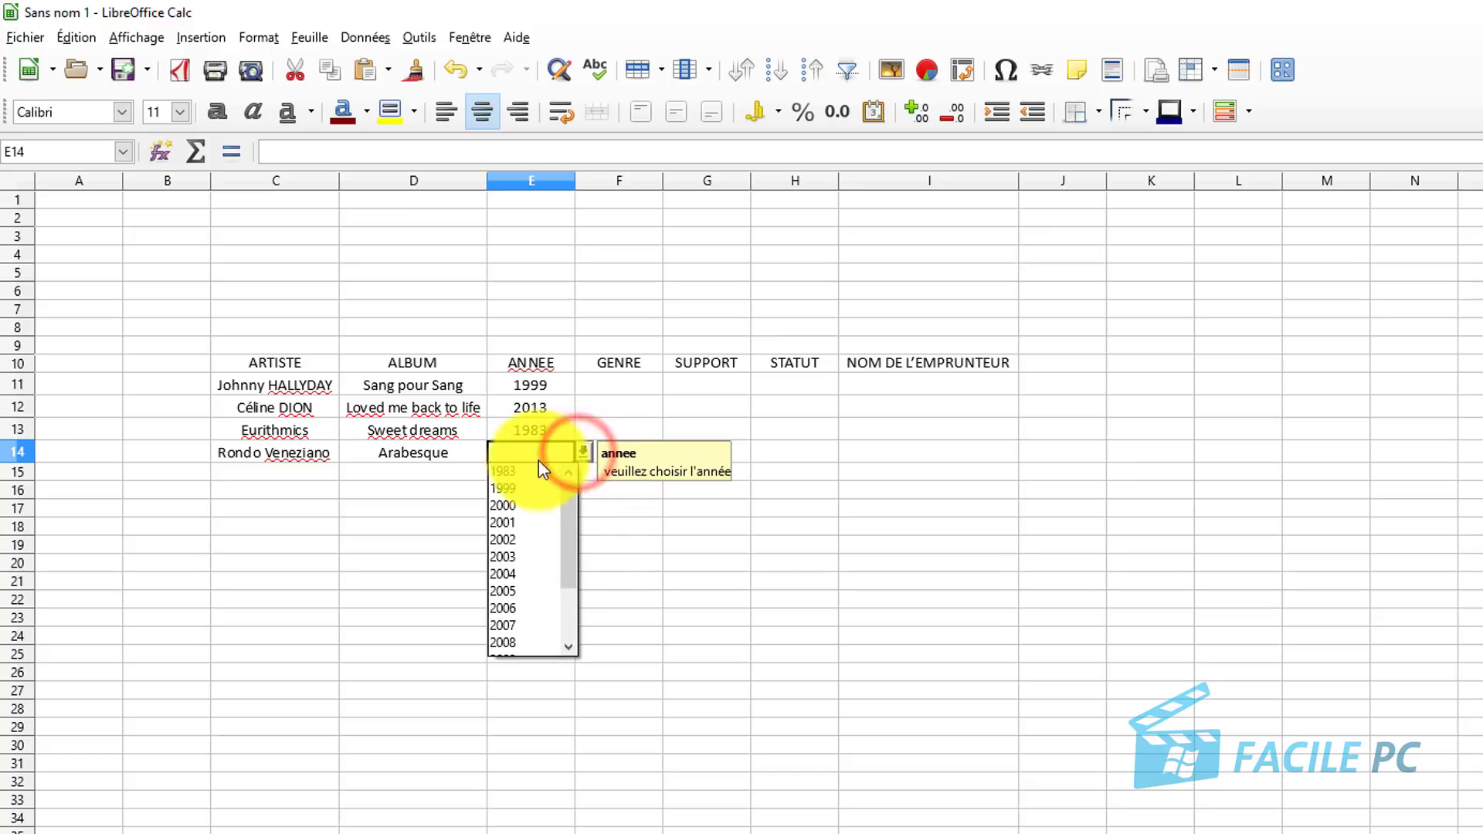
{"action": "left_click", "coordinate": [522, 473]}
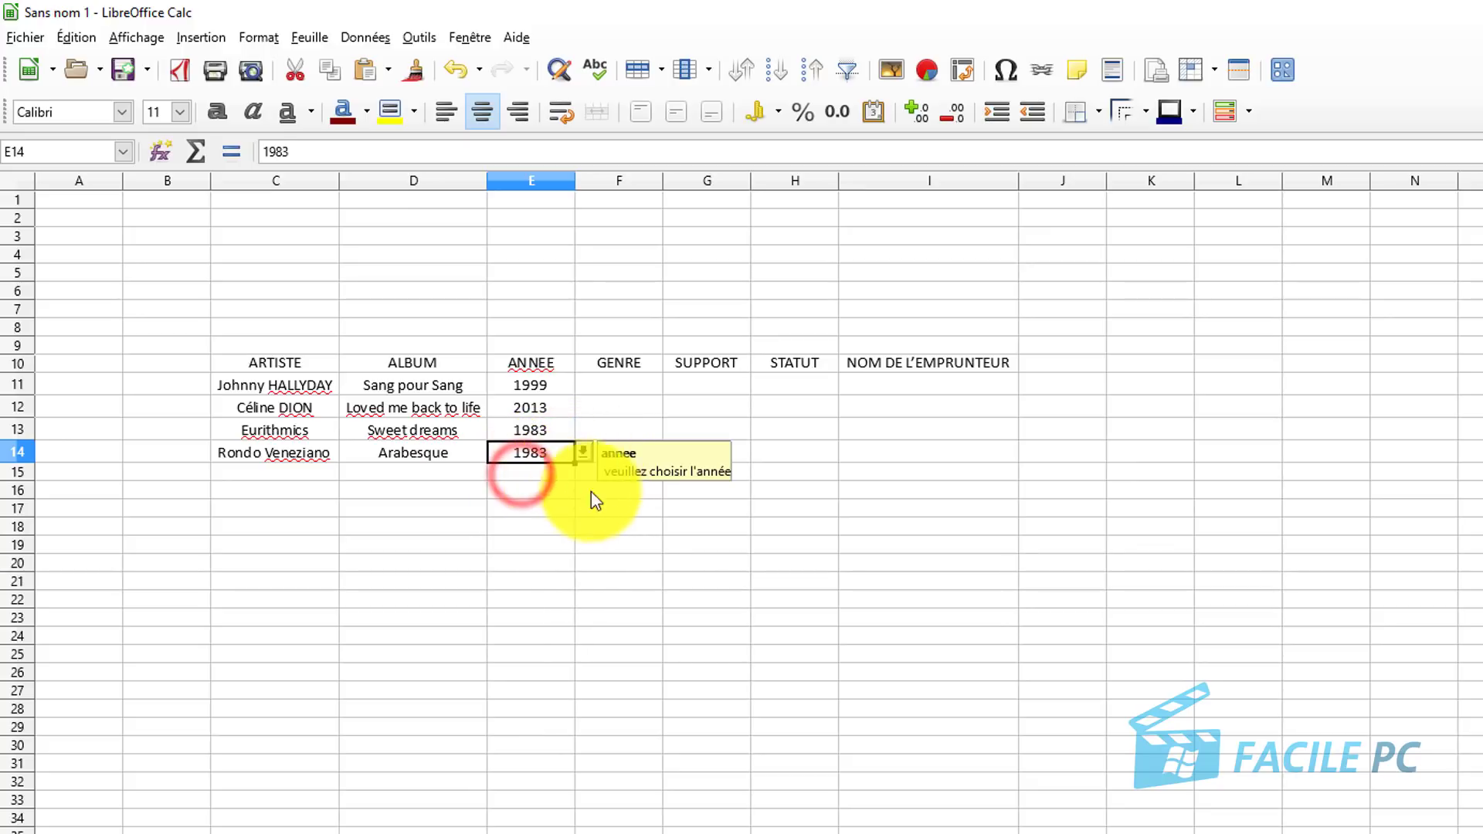
{"action": "left_click", "coordinate": [581, 534]}
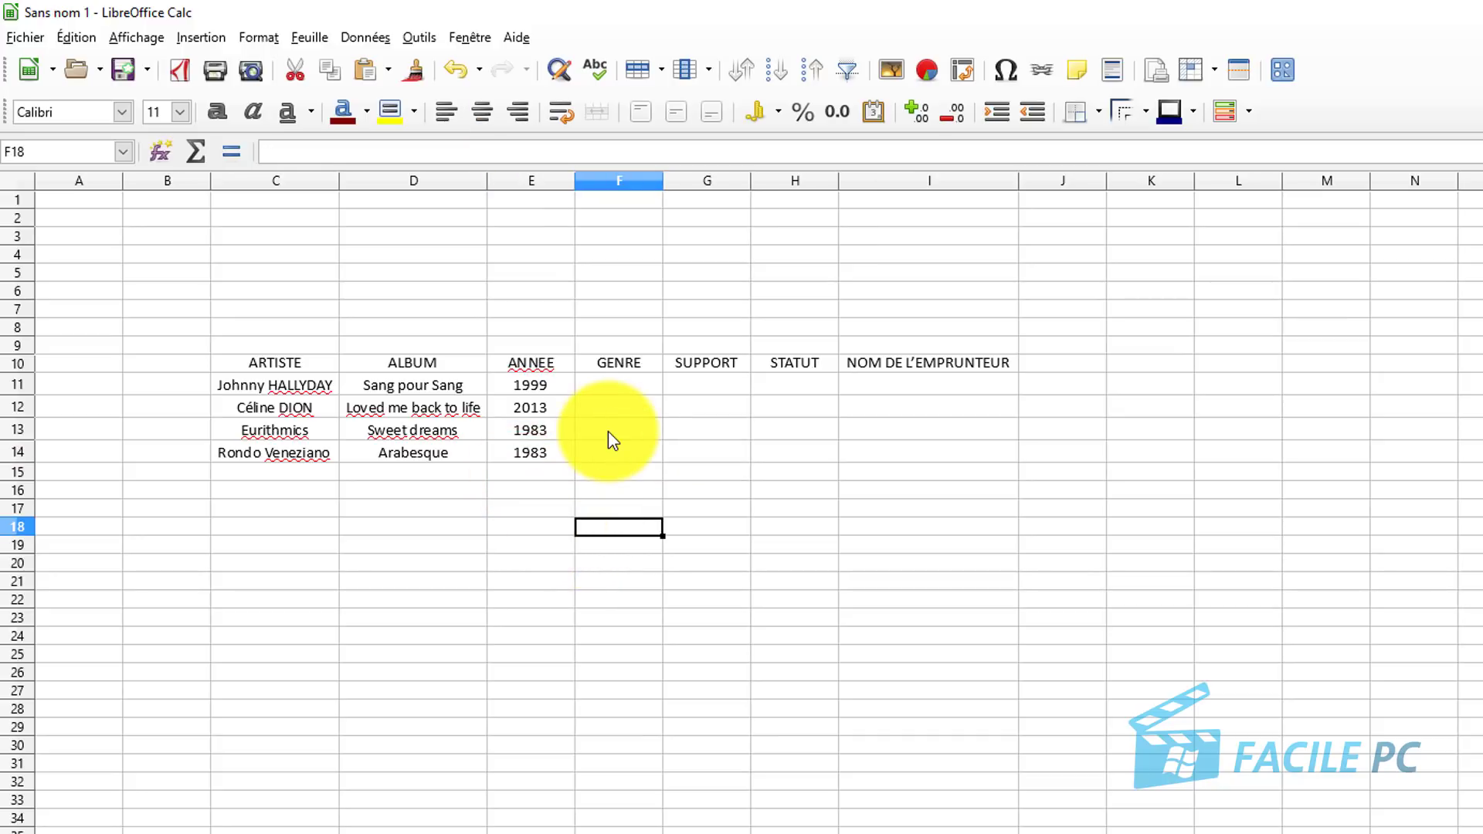
Select the GENRE cells F11:F14 and set their Validité Autoriser to Liste.
{"action": "left_click", "coordinate": [610, 378]}
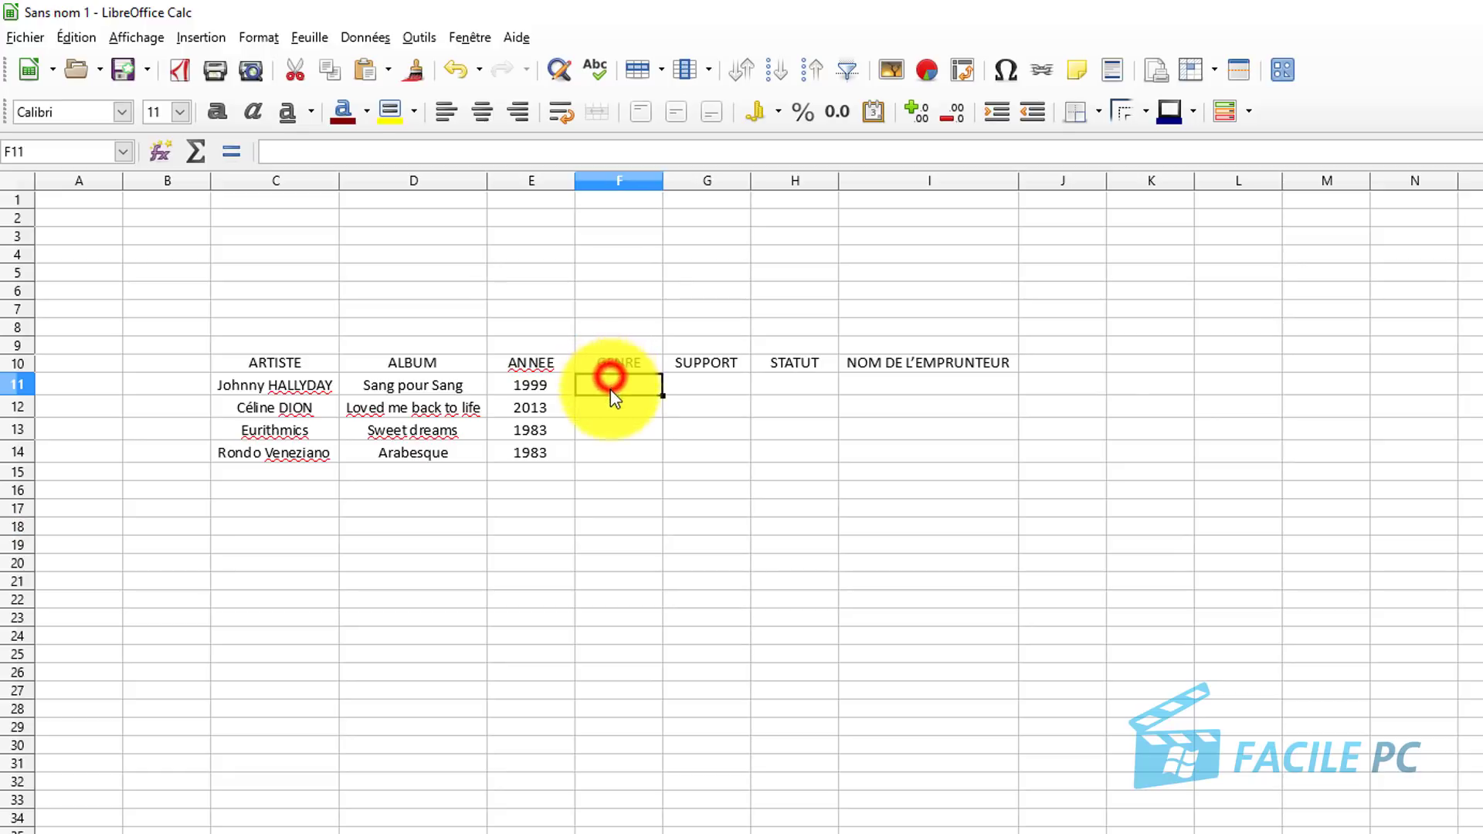
{"action": "left_click_drag", "start_coordinate": [611, 390], "coordinate": [605, 450]}
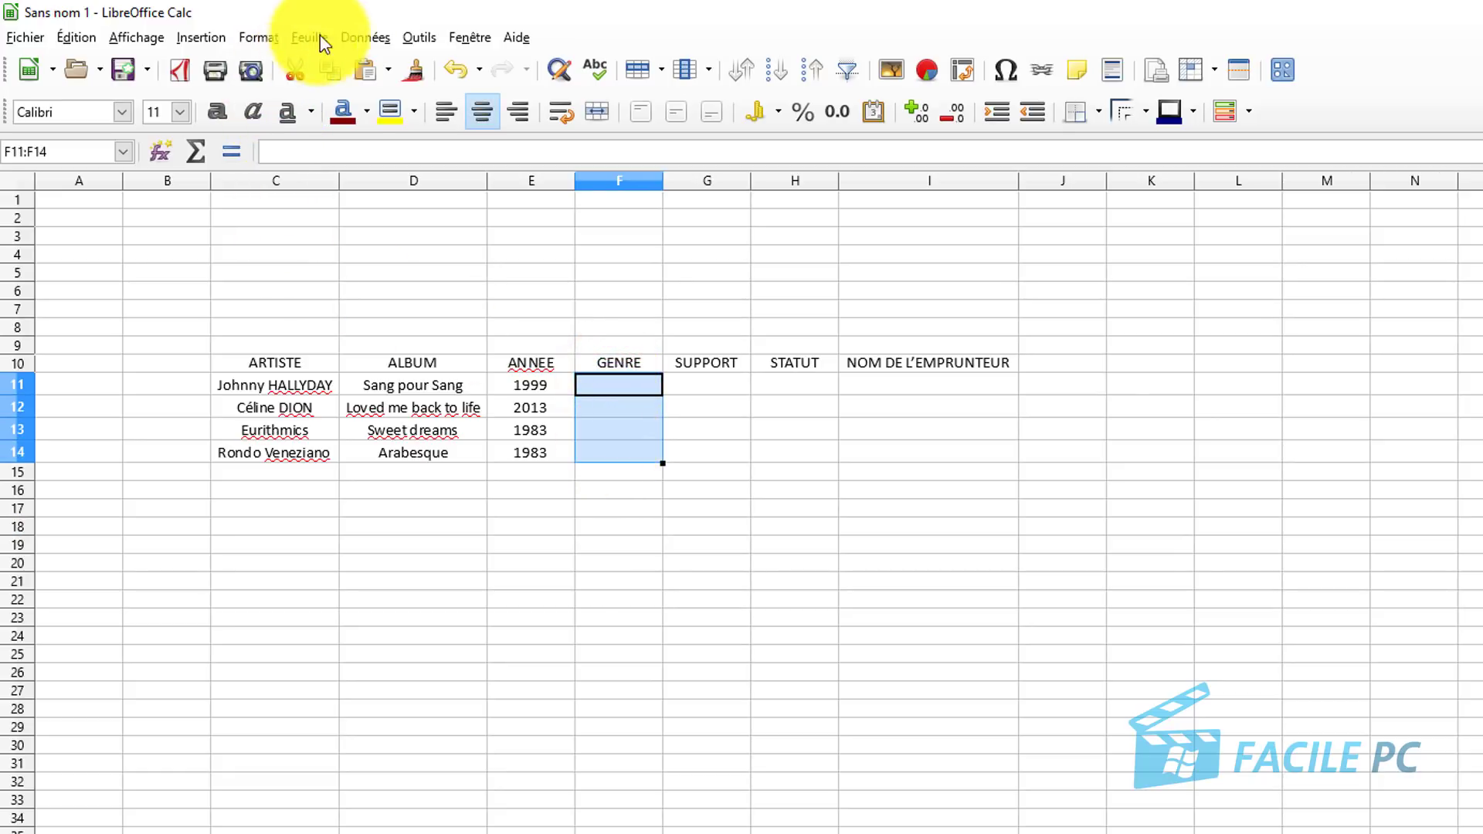
{"action": "left_click", "coordinate": [365, 37]}
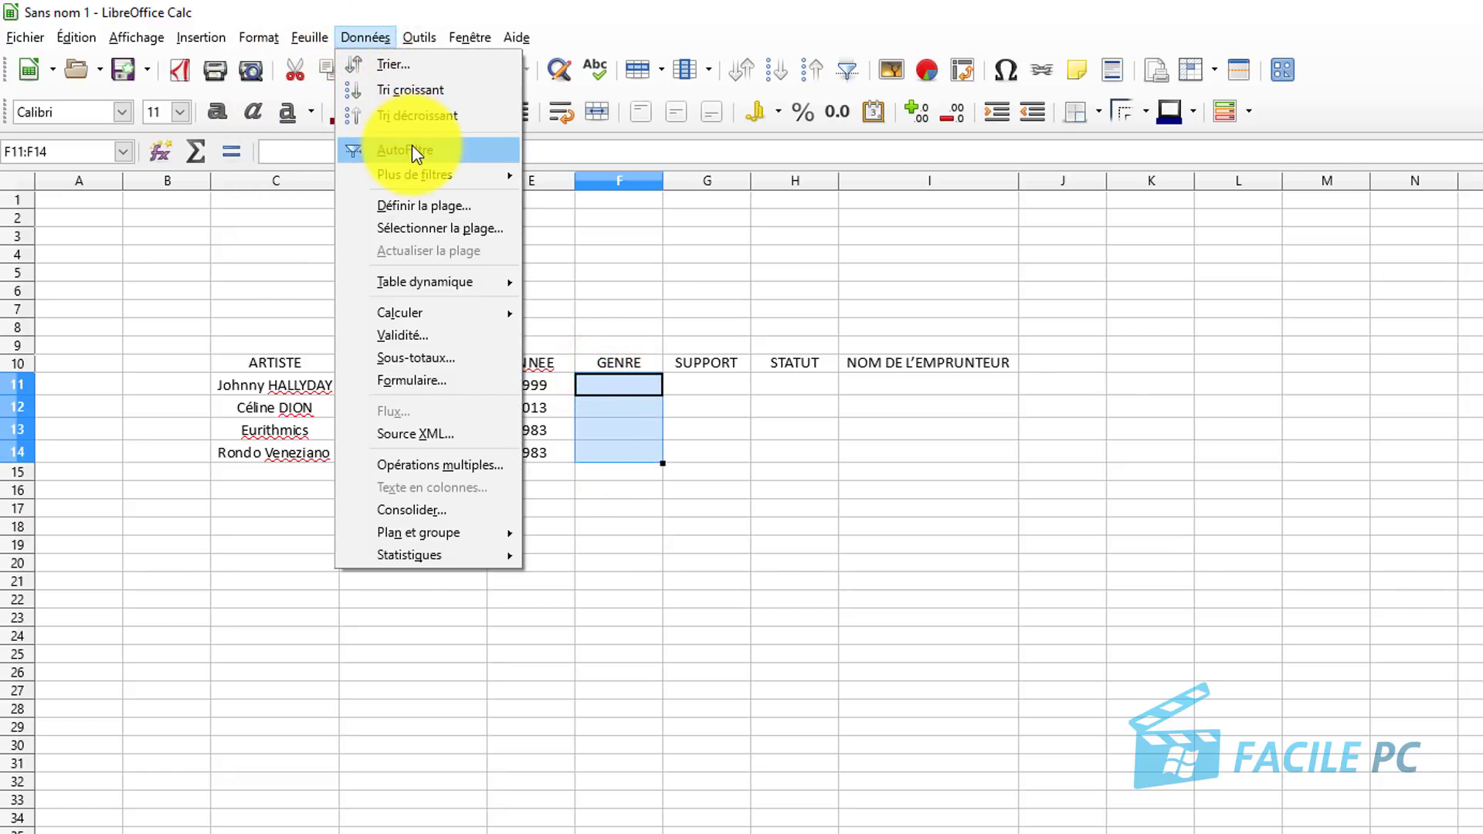
{"action": "left_click", "coordinate": [411, 335]}
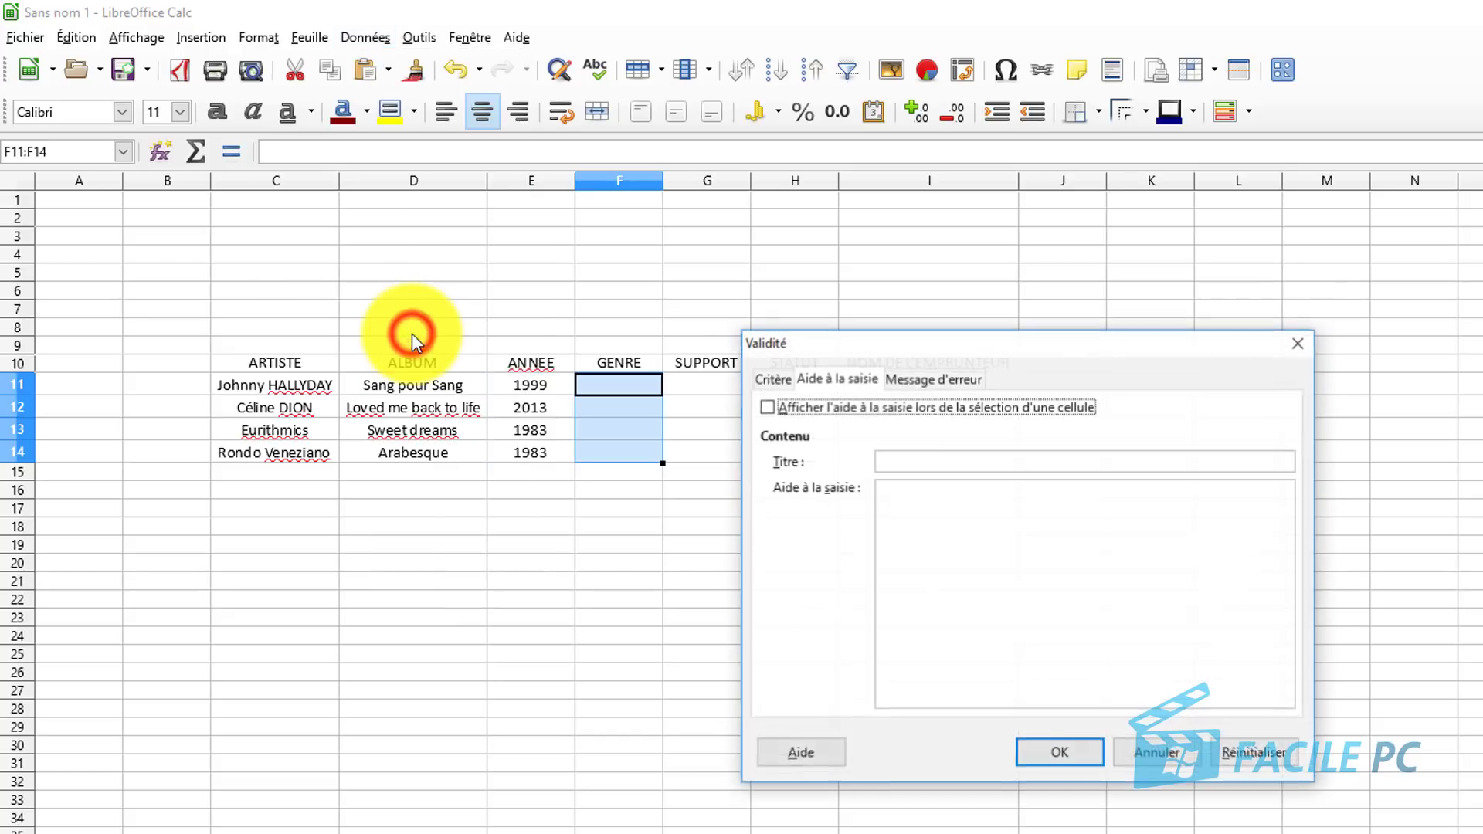
{"action": "left_click", "coordinate": [774, 379]}
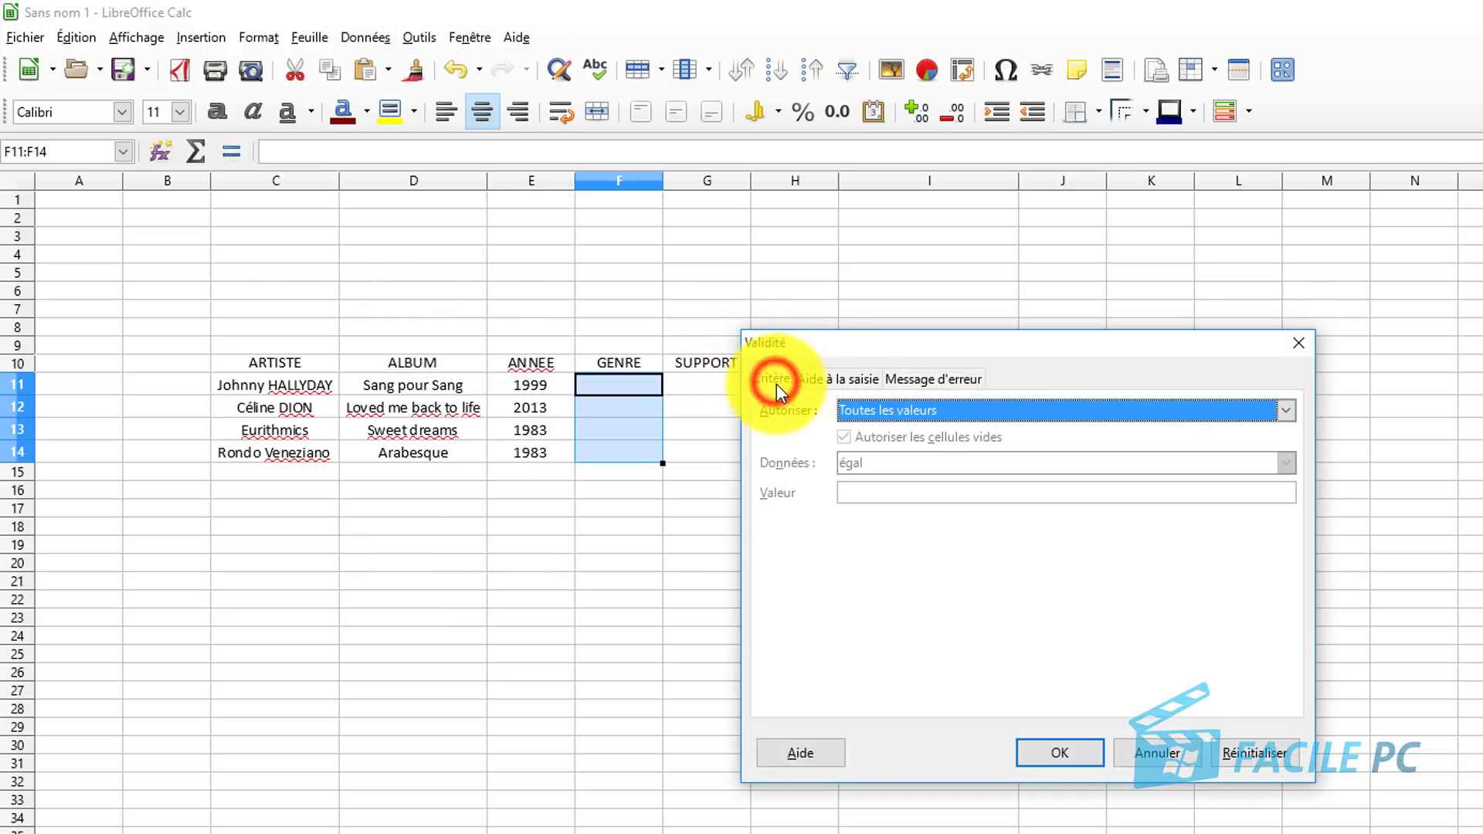
{"action": "left_click", "coordinate": [887, 413]}
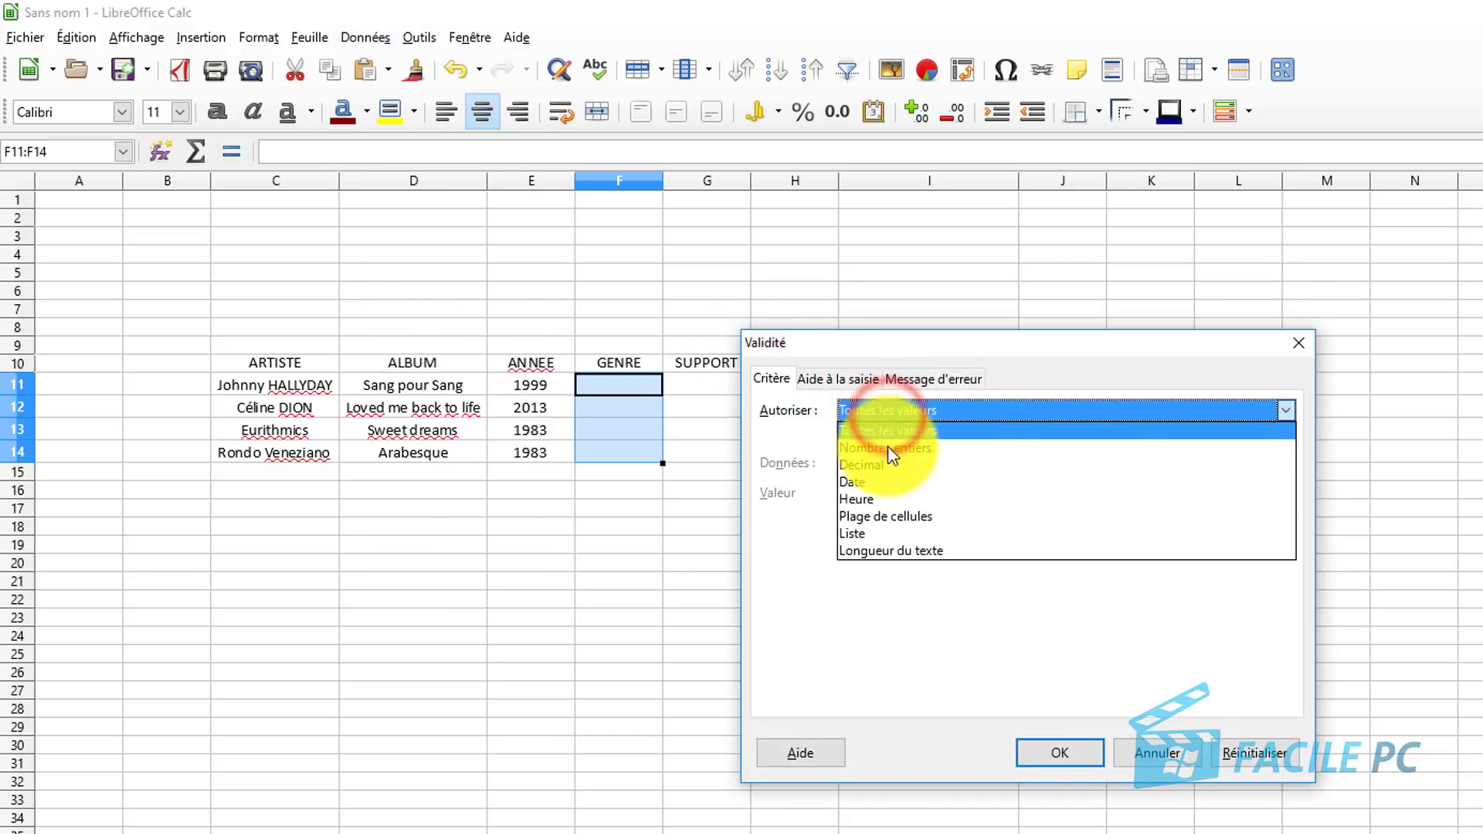
{"action": "left_click", "coordinate": [879, 534]}
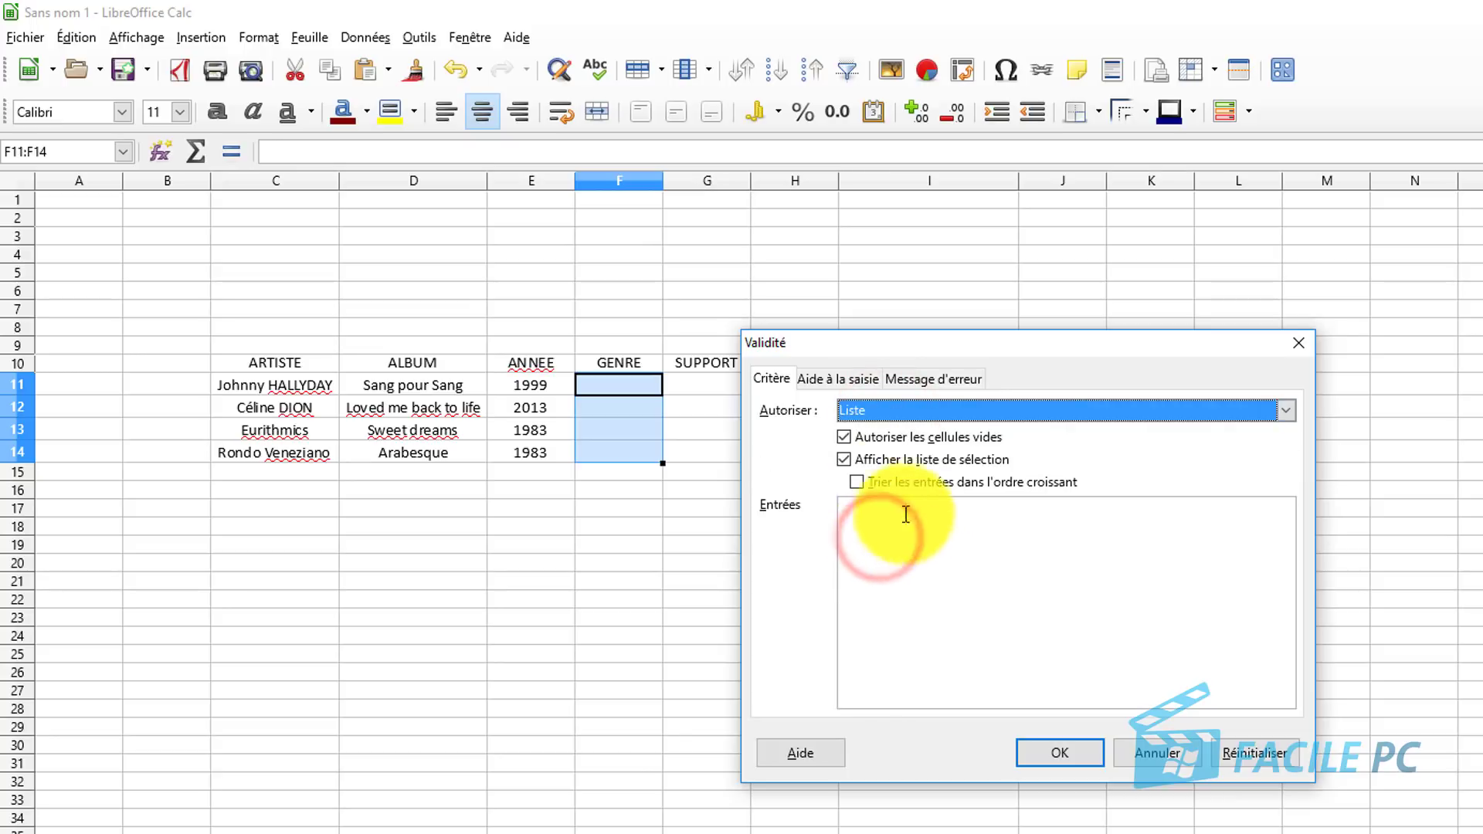
Sort entries ascending and list POP, ROCK, VARIETES and CLASSIQUE as allowed genres.
{"action": "left_click", "coordinate": [858, 480]}
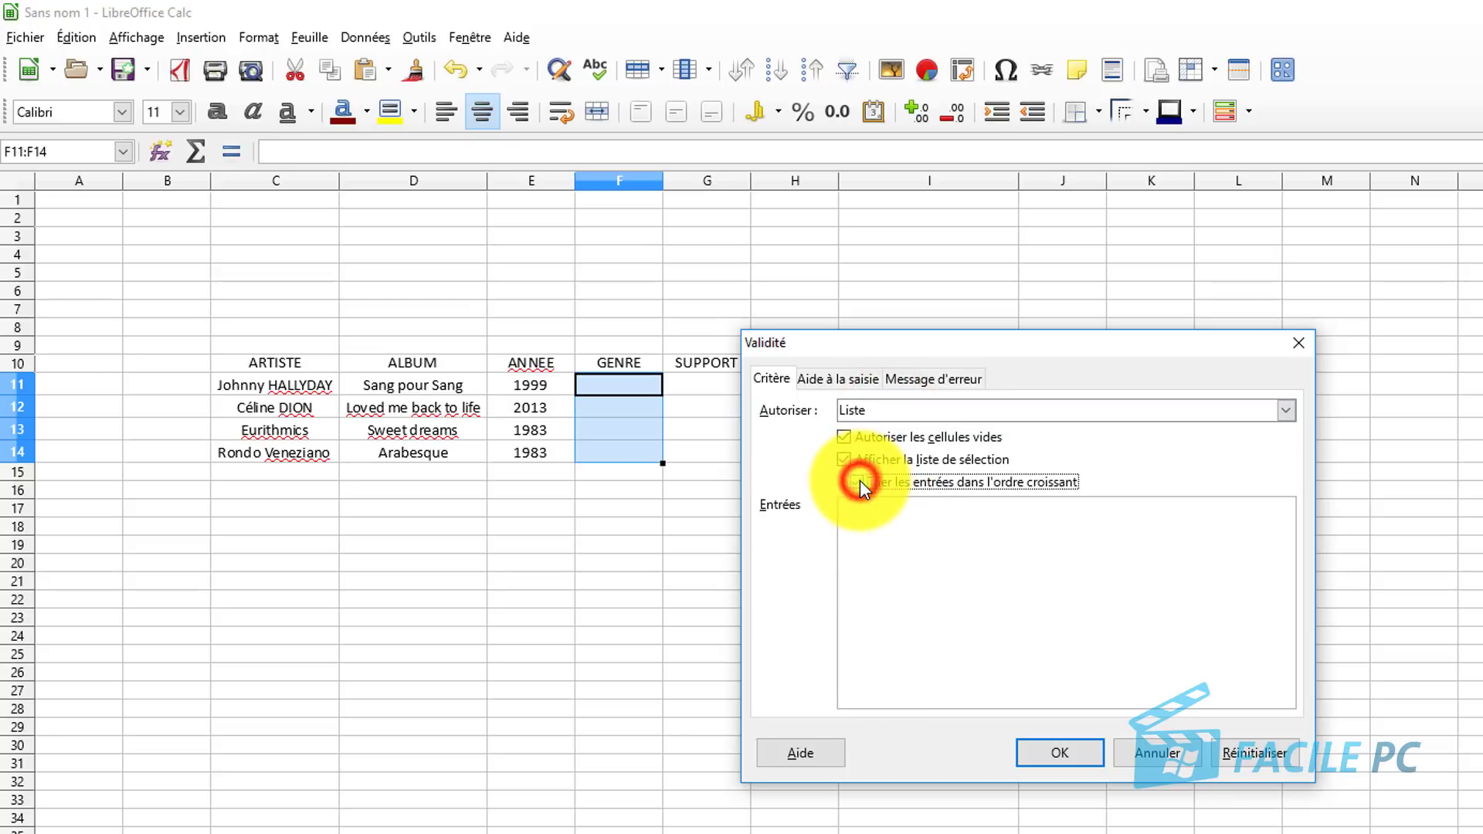
{"action": "left_click", "coordinate": [930, 545]}
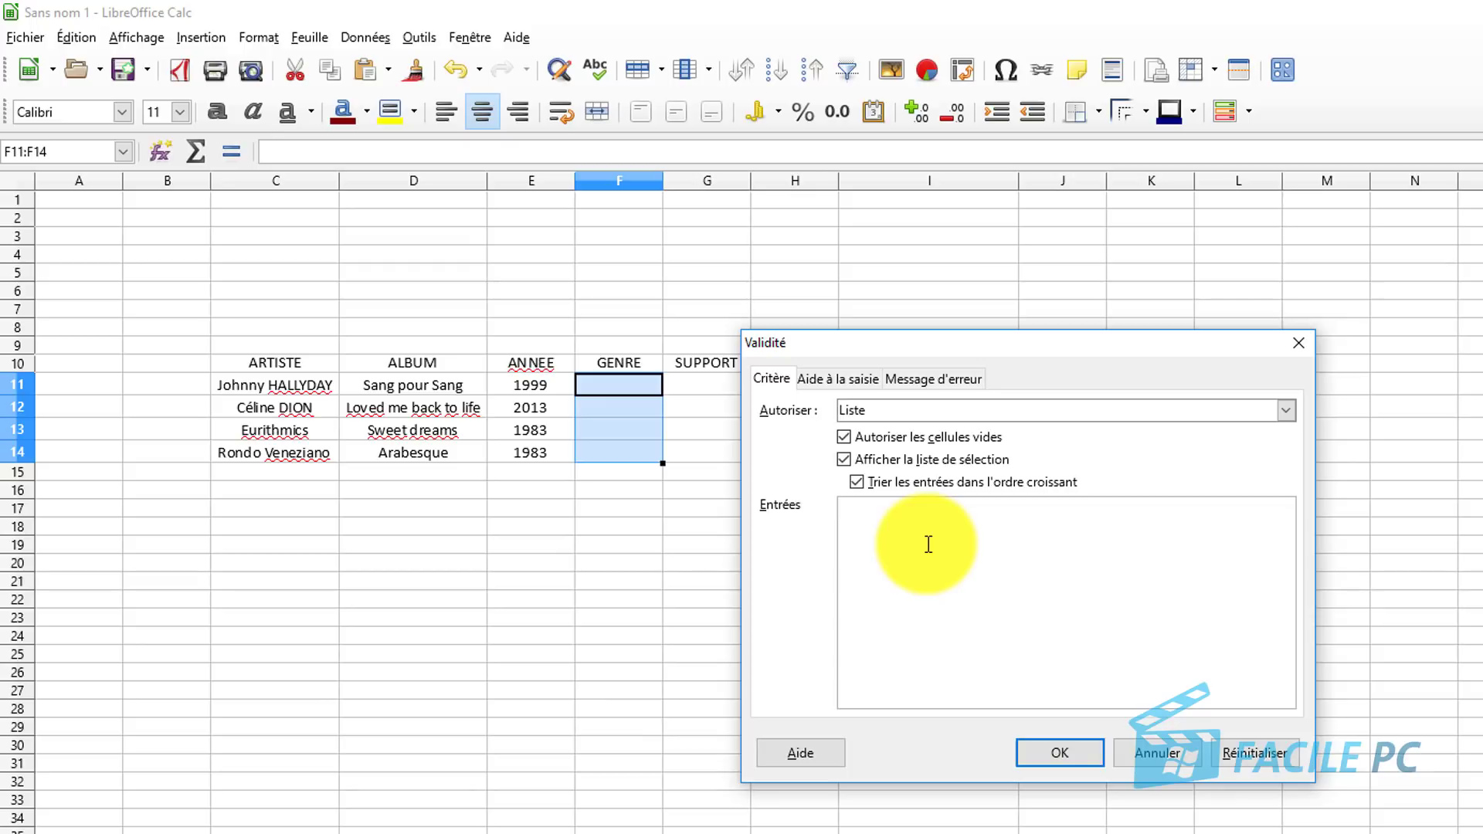
{"action": "type", "text": "POP "}
{"action": "type", "text": "ROC"}
{"action": "type", "text": "VARI"}
{"action": "type", "text": "IQUE"}
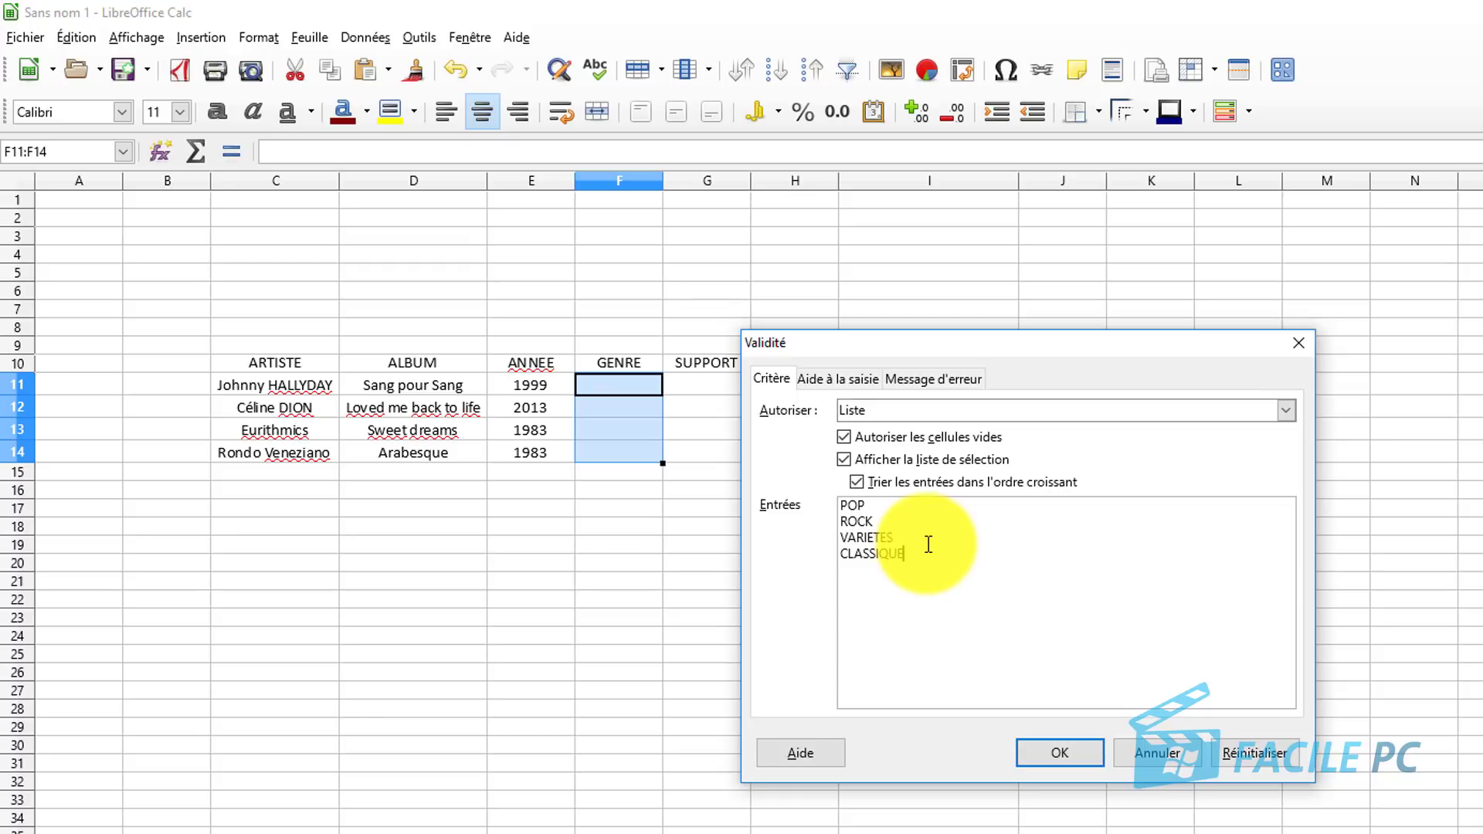
Apply the genre list validity rule to F11:F14.
{"action": "left_click", "coordinate": [842, 377]}
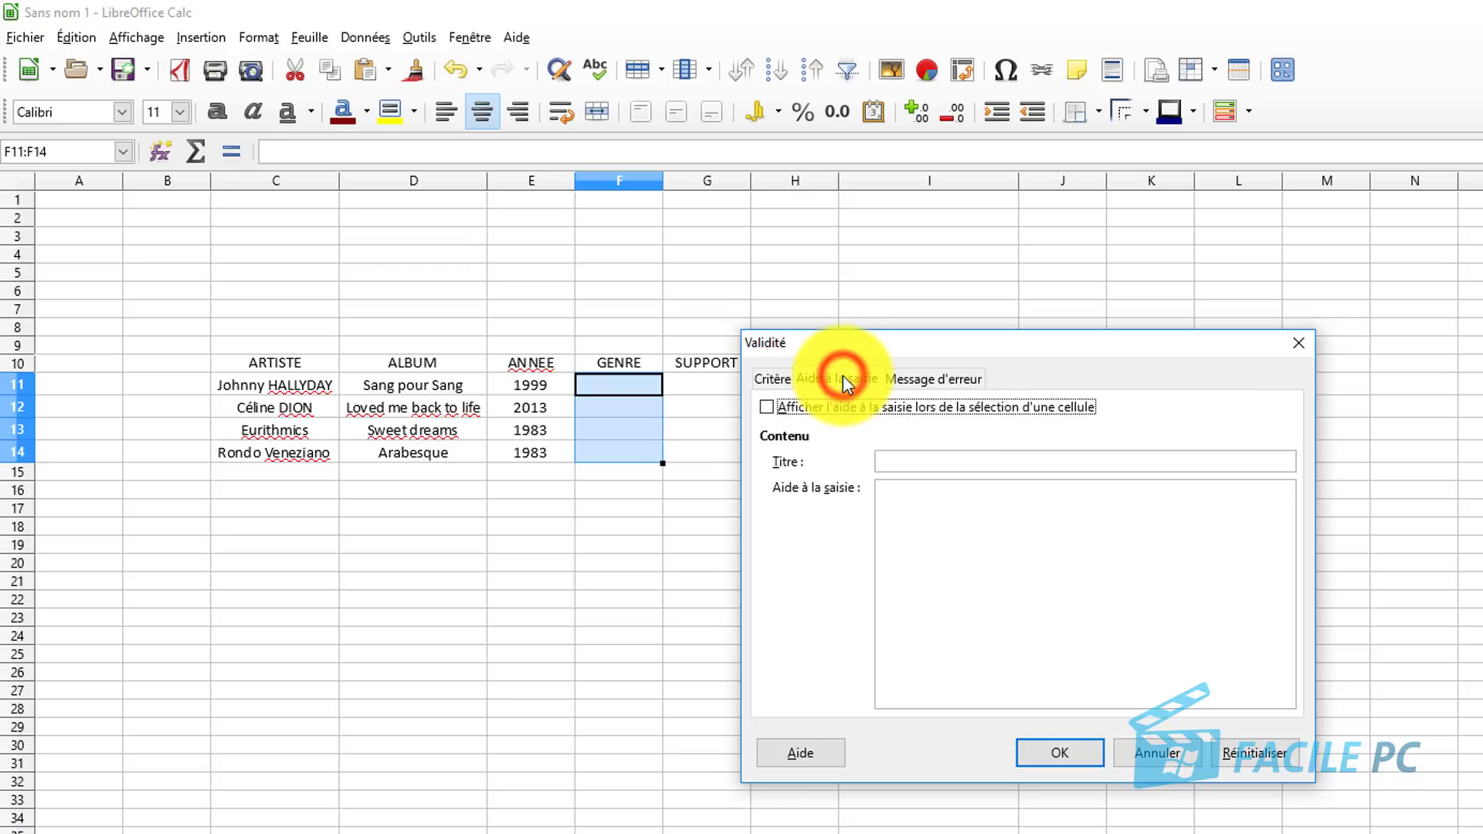
{"action": "left_click", "coordinate": [952, 377]}
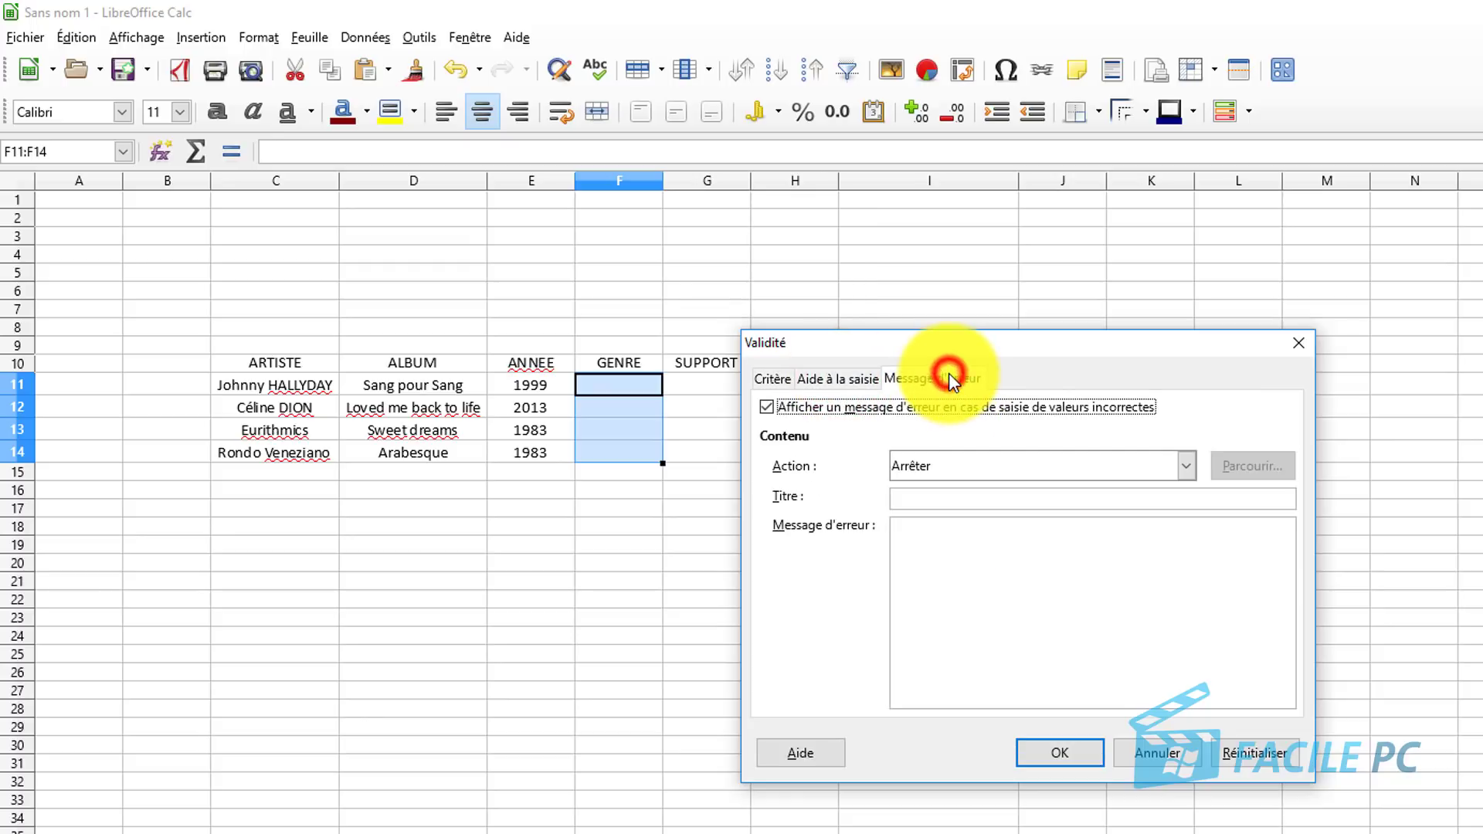
{"action": "left_click", "coordinate": [782, 374]}
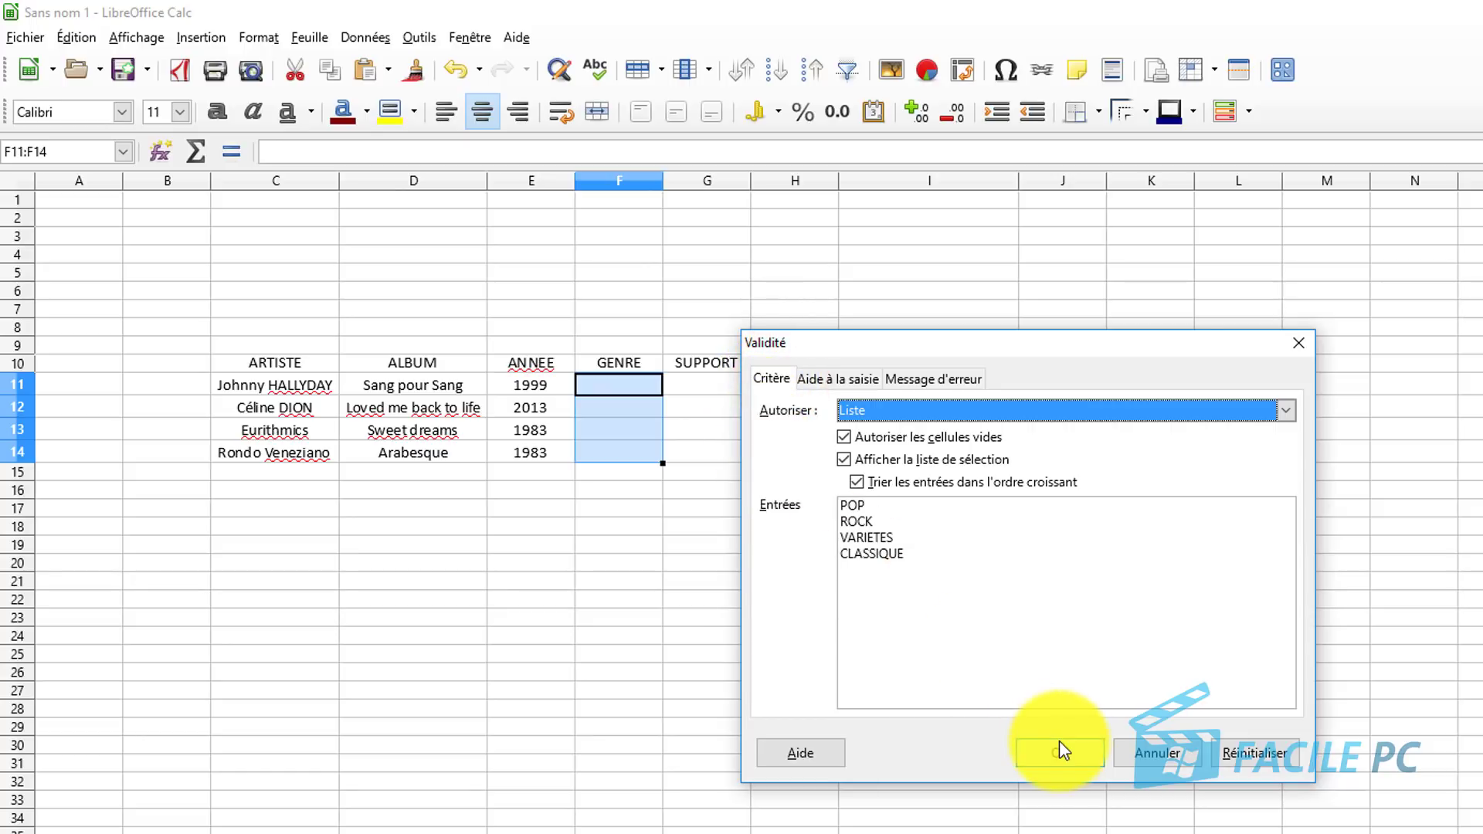
{"action": "left_click", "coordinate": [1041, 761]}
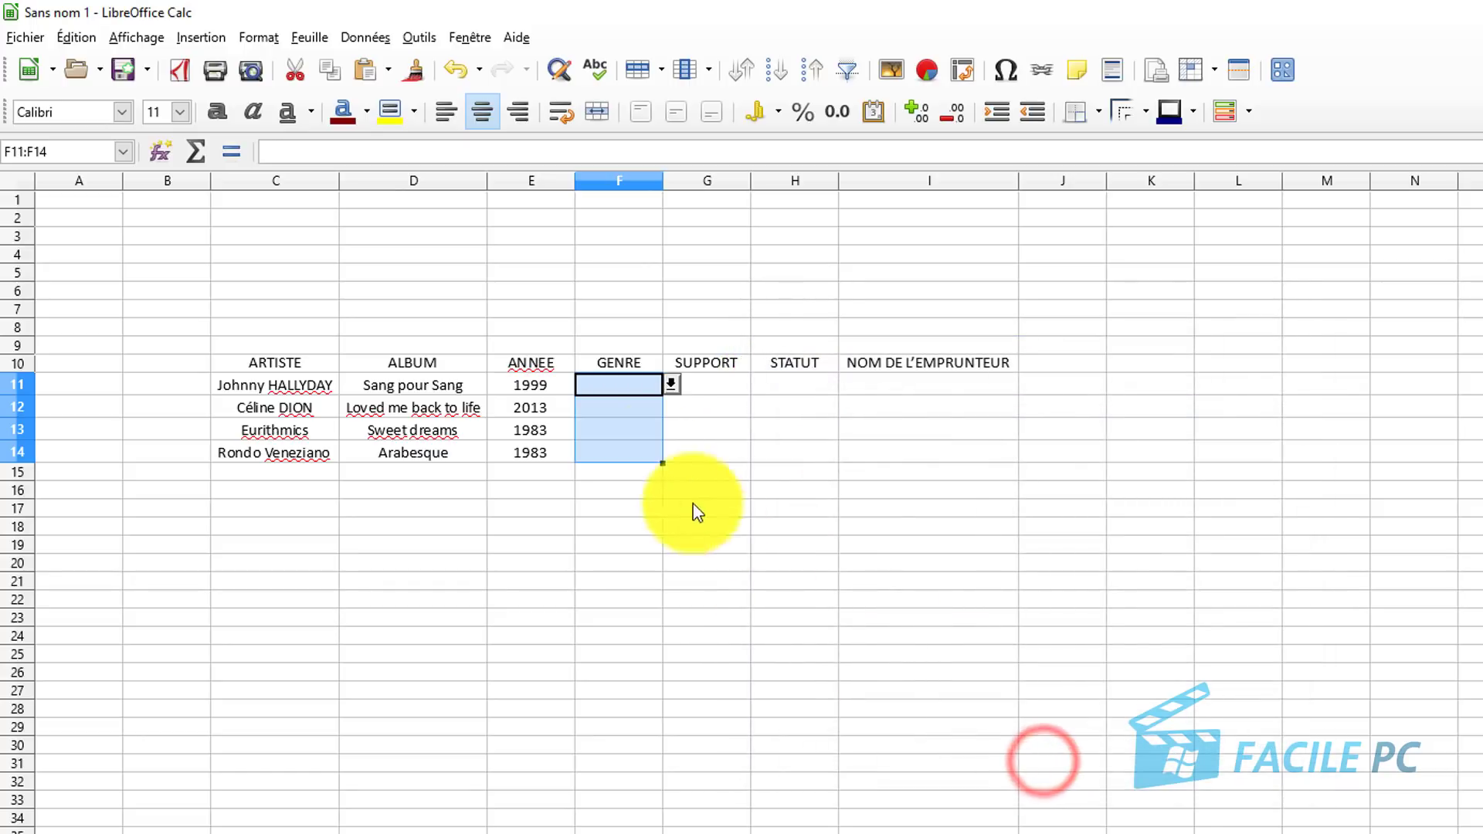
Pick ROCK for F11 and VARIETES for F12 from their drop-down lists.
{"action": "left_click", "coordinate": [671, 385]}
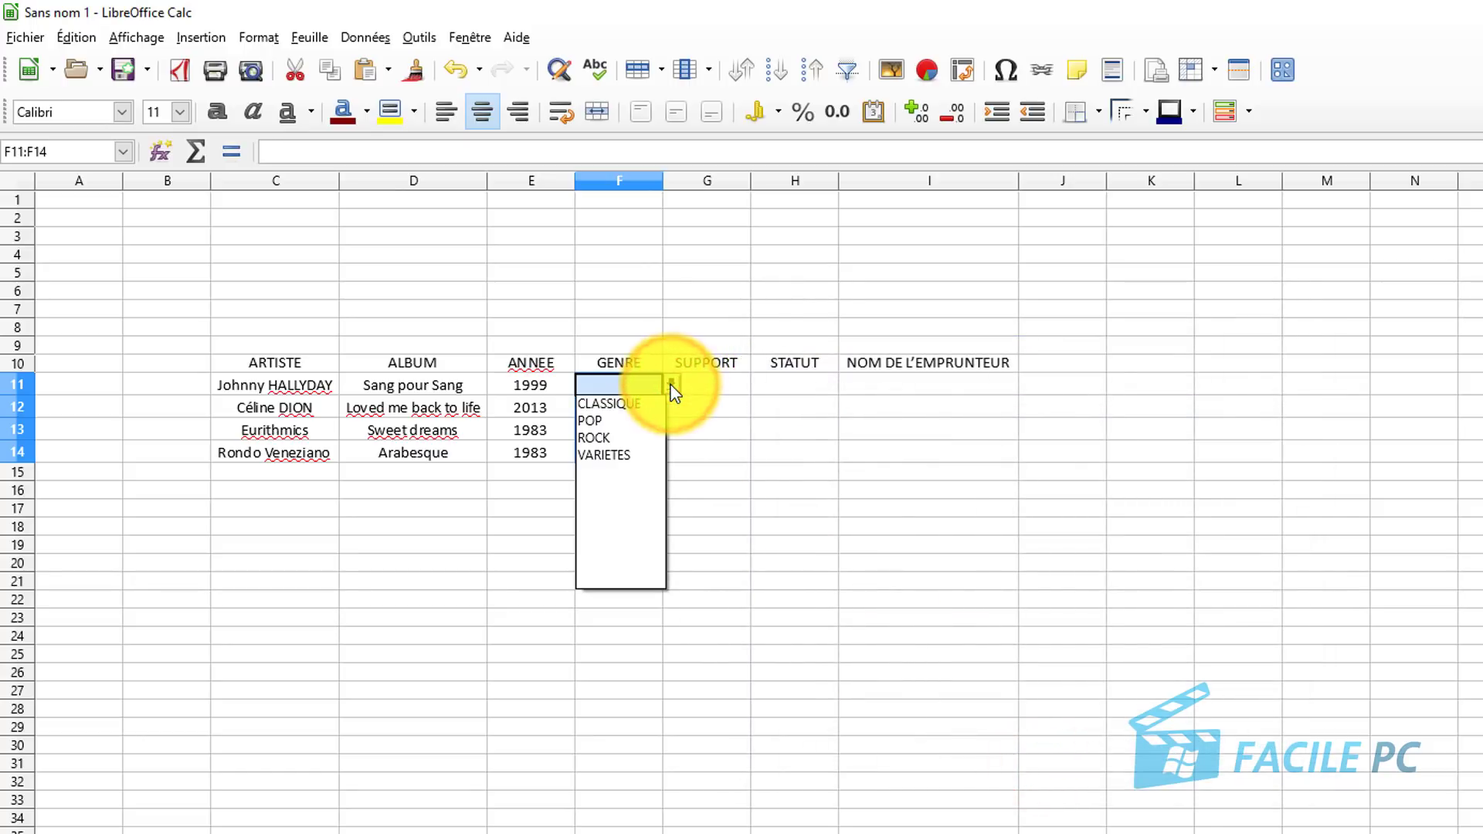
{"action": "left_click", "coordinate": [613, 434]}
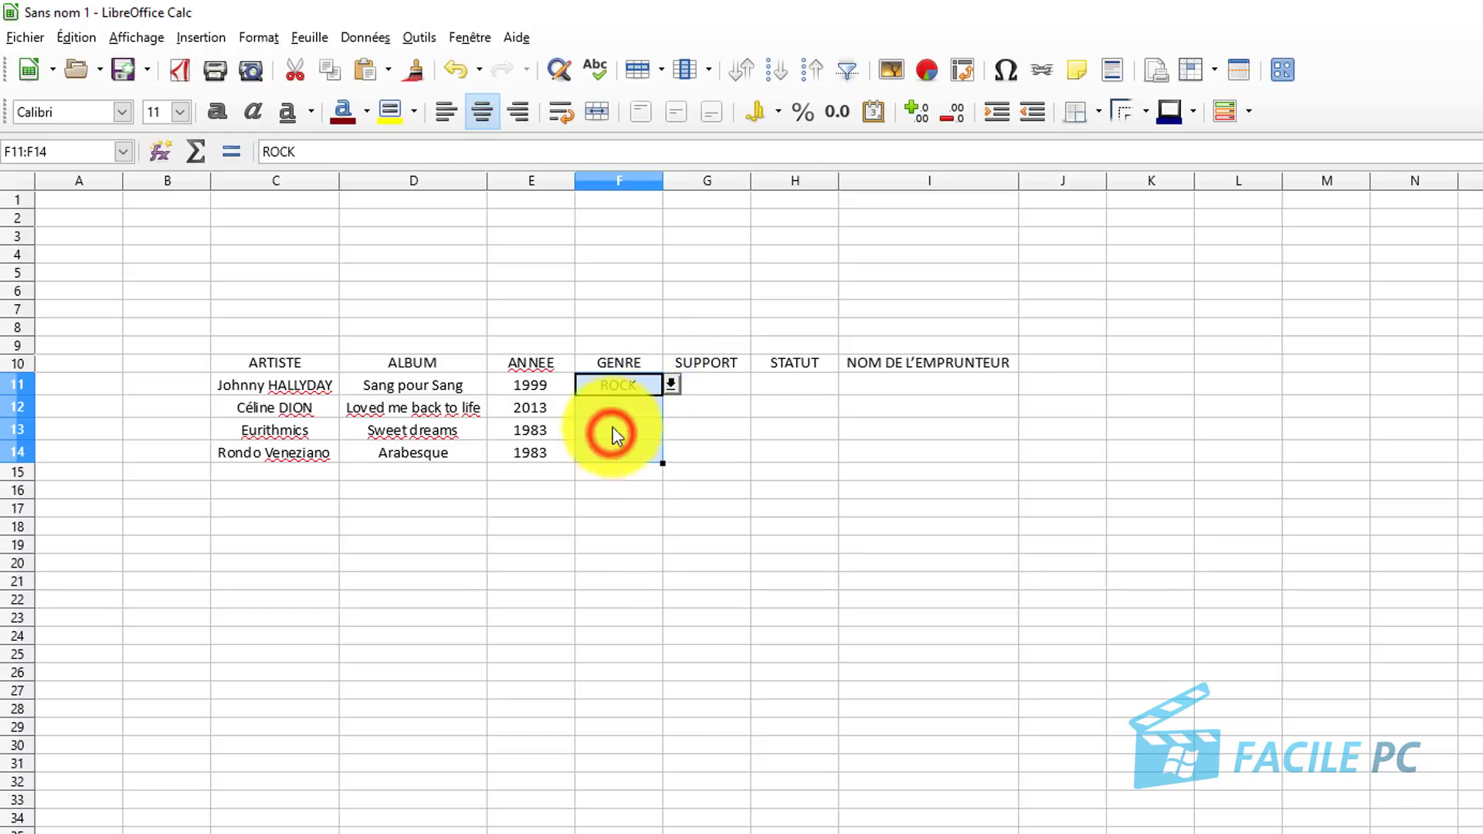
{"action": "left_click", "coordinate": [629, 408]}
{"action": "left_click", "coordinate": [671, 407]}
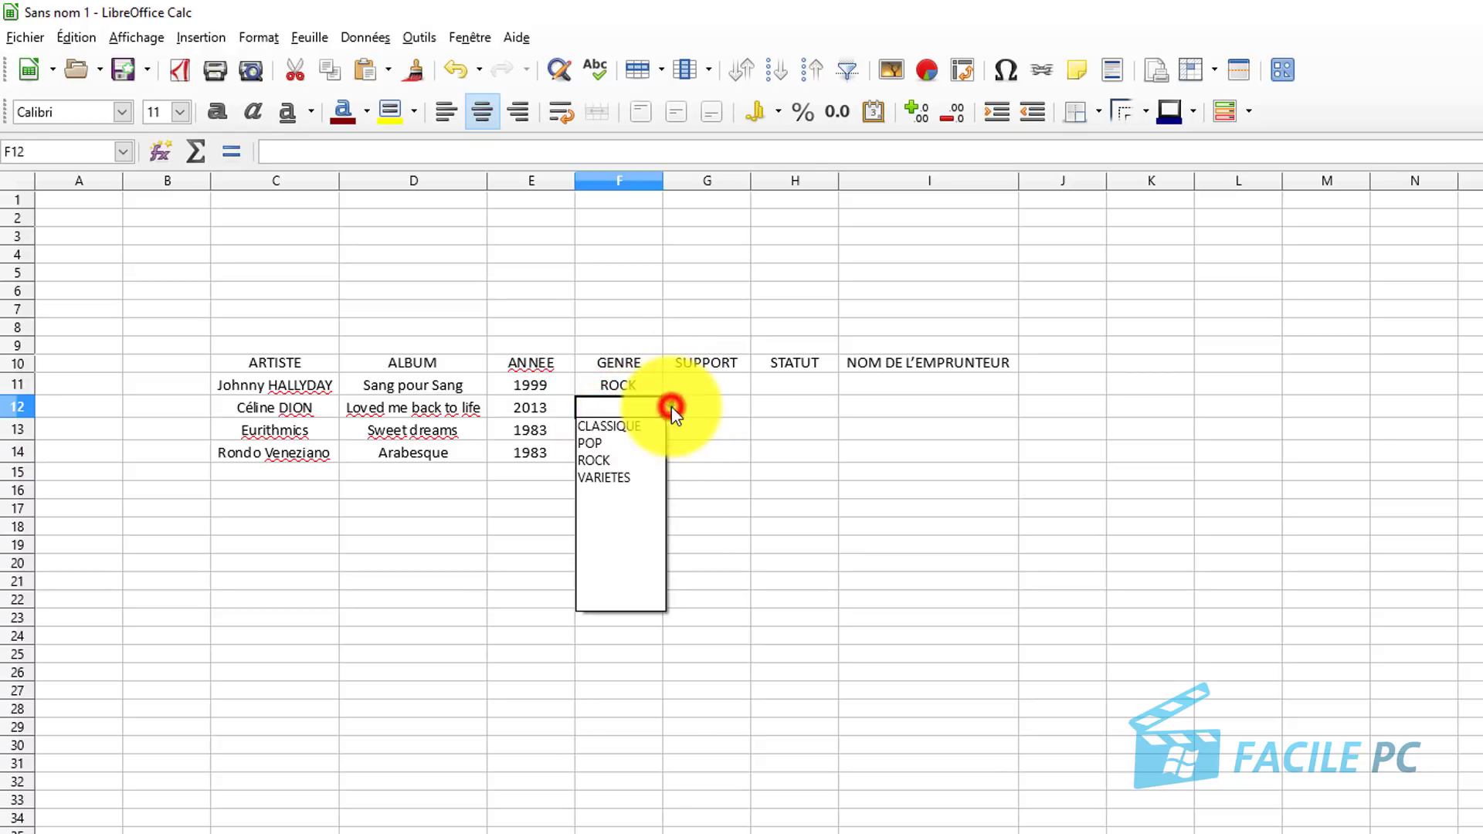
{"action": "left_click", "coordinate": [627, 477]}
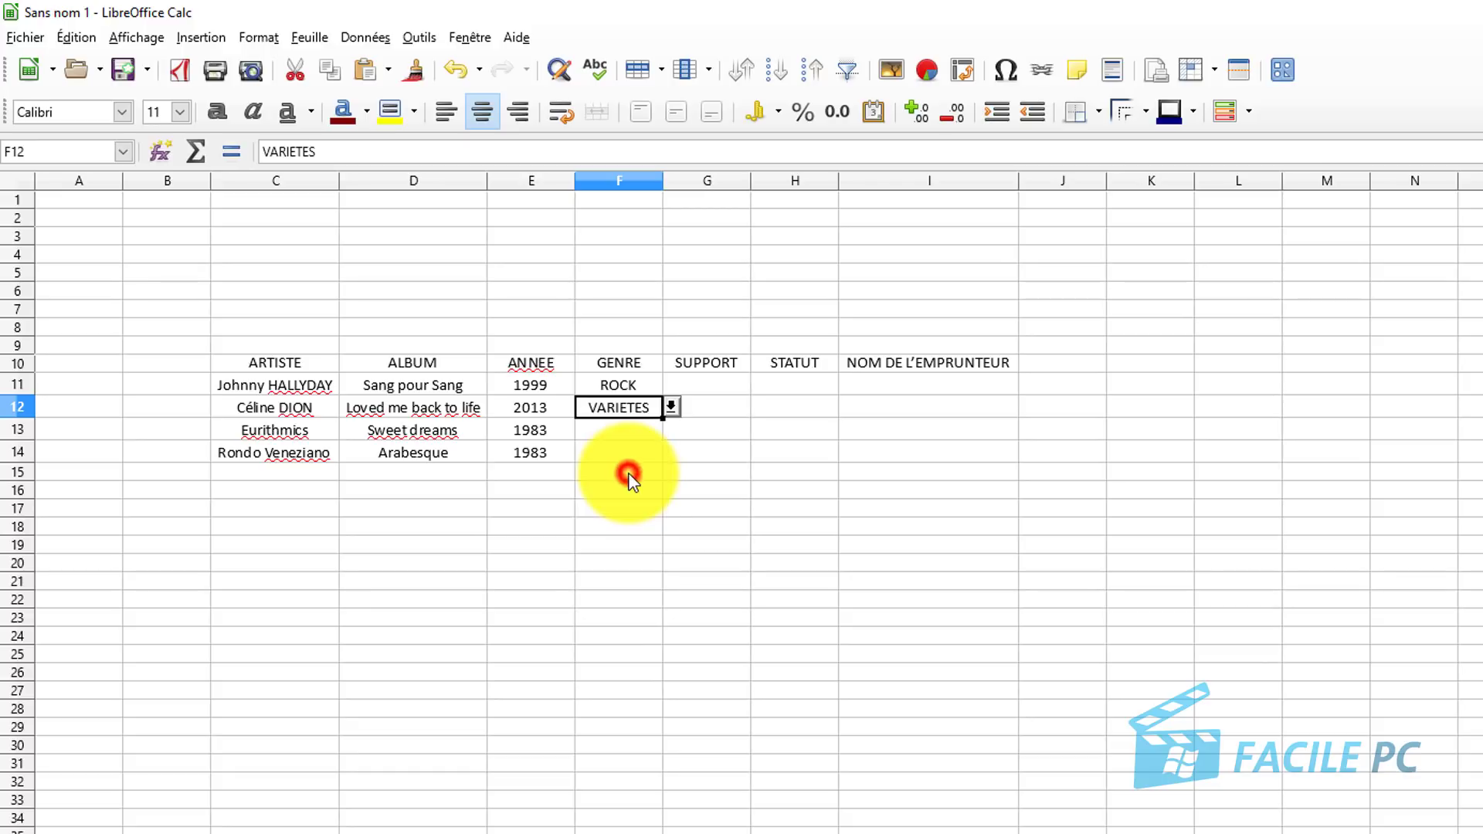
Pick POP for F13 and CLASSIQUE for F14, then select the SUPPORT cells G11:G14.
{"action": "left_click", "coordinate": [624, 430]}
{"action": "left_click", "coordinate": [671, 428]}
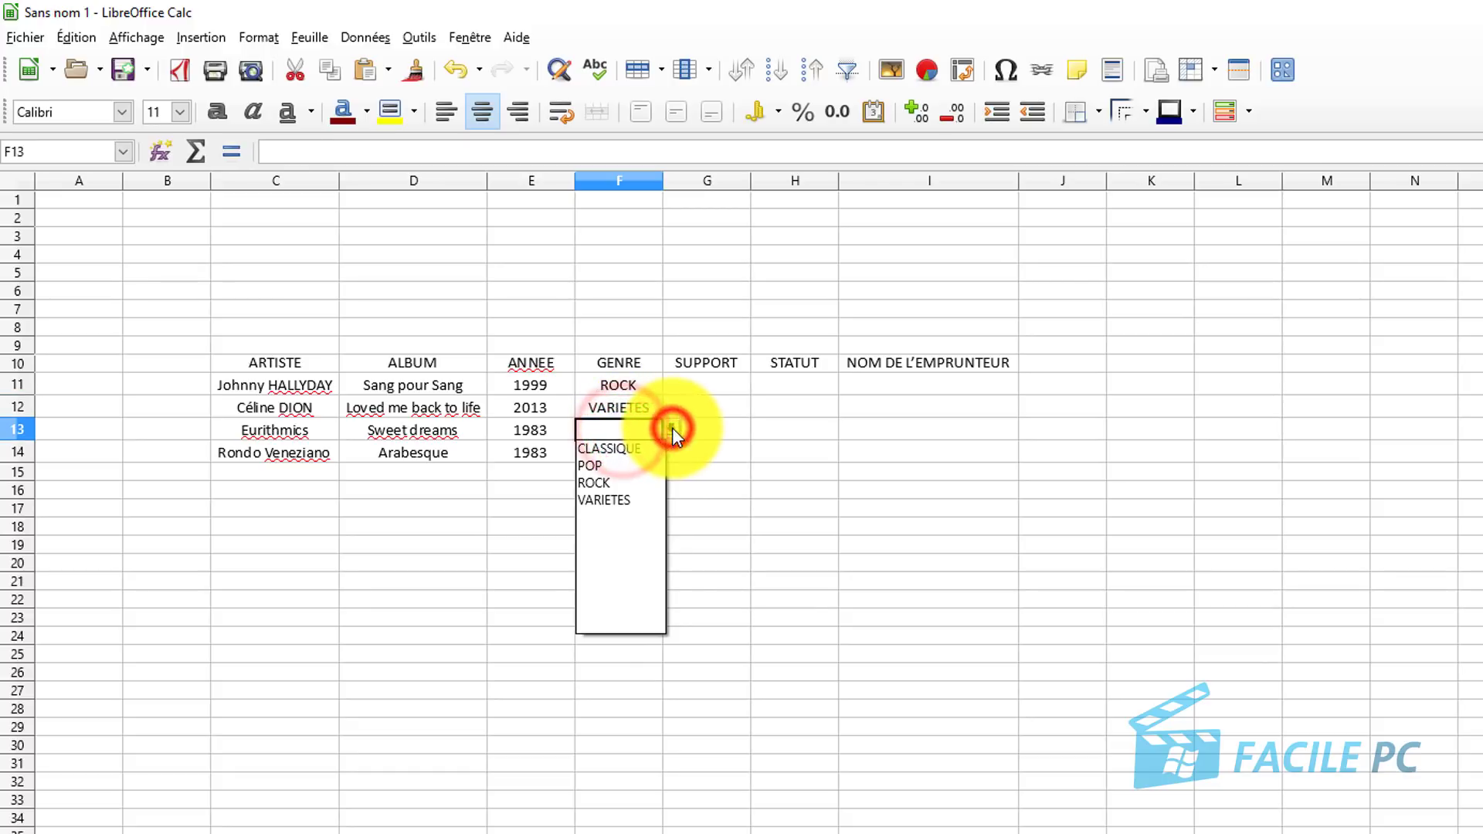
{"action": "left_click", "coordinate": [607, 466]}
{"action": "left_click", "coordinate": [610, 453]}
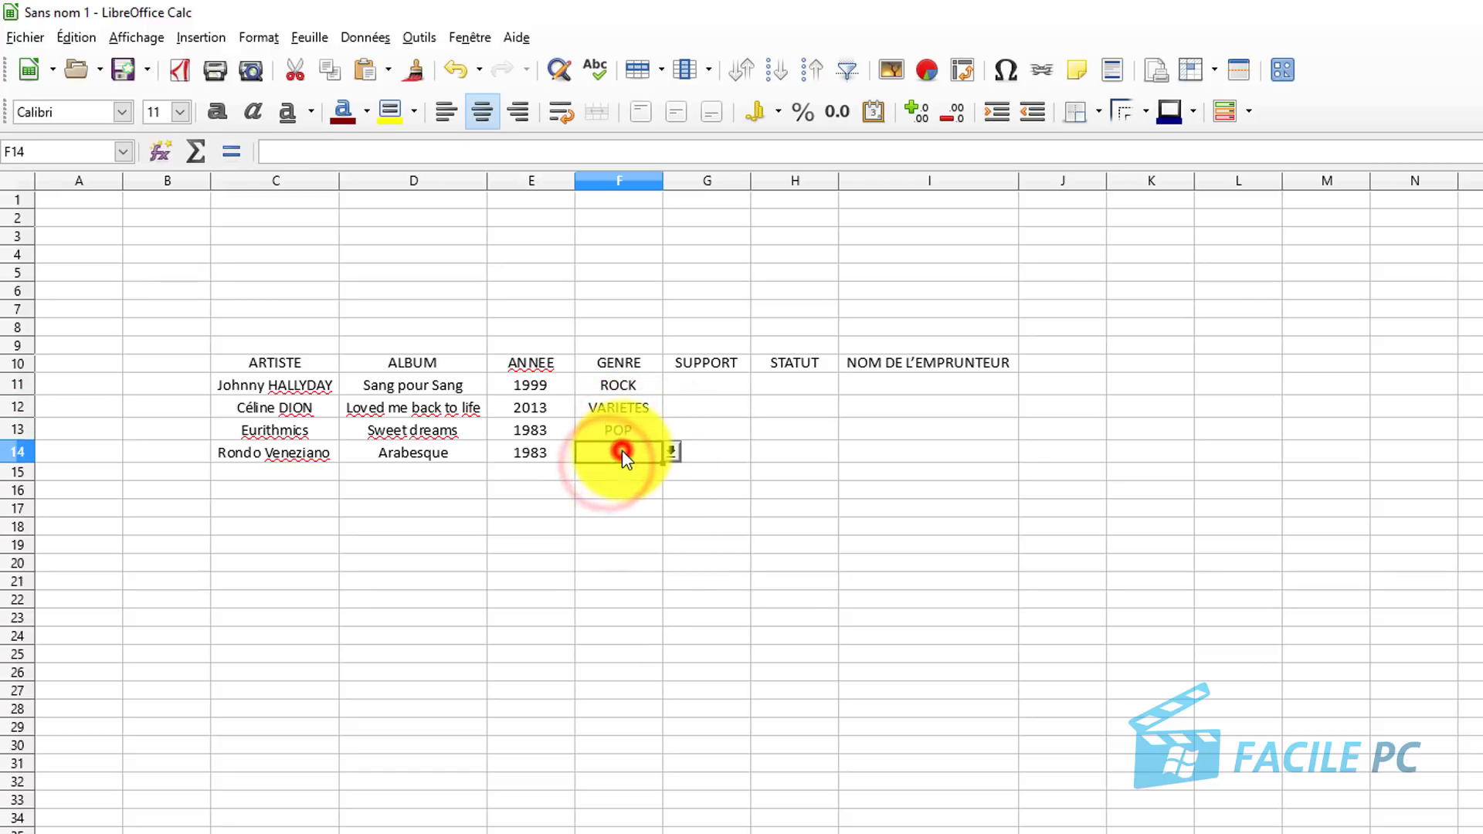
{"action": "left_click", "coordinate": [672, 454]}
{"action": "left_click", "coordinate": [644, 474]}
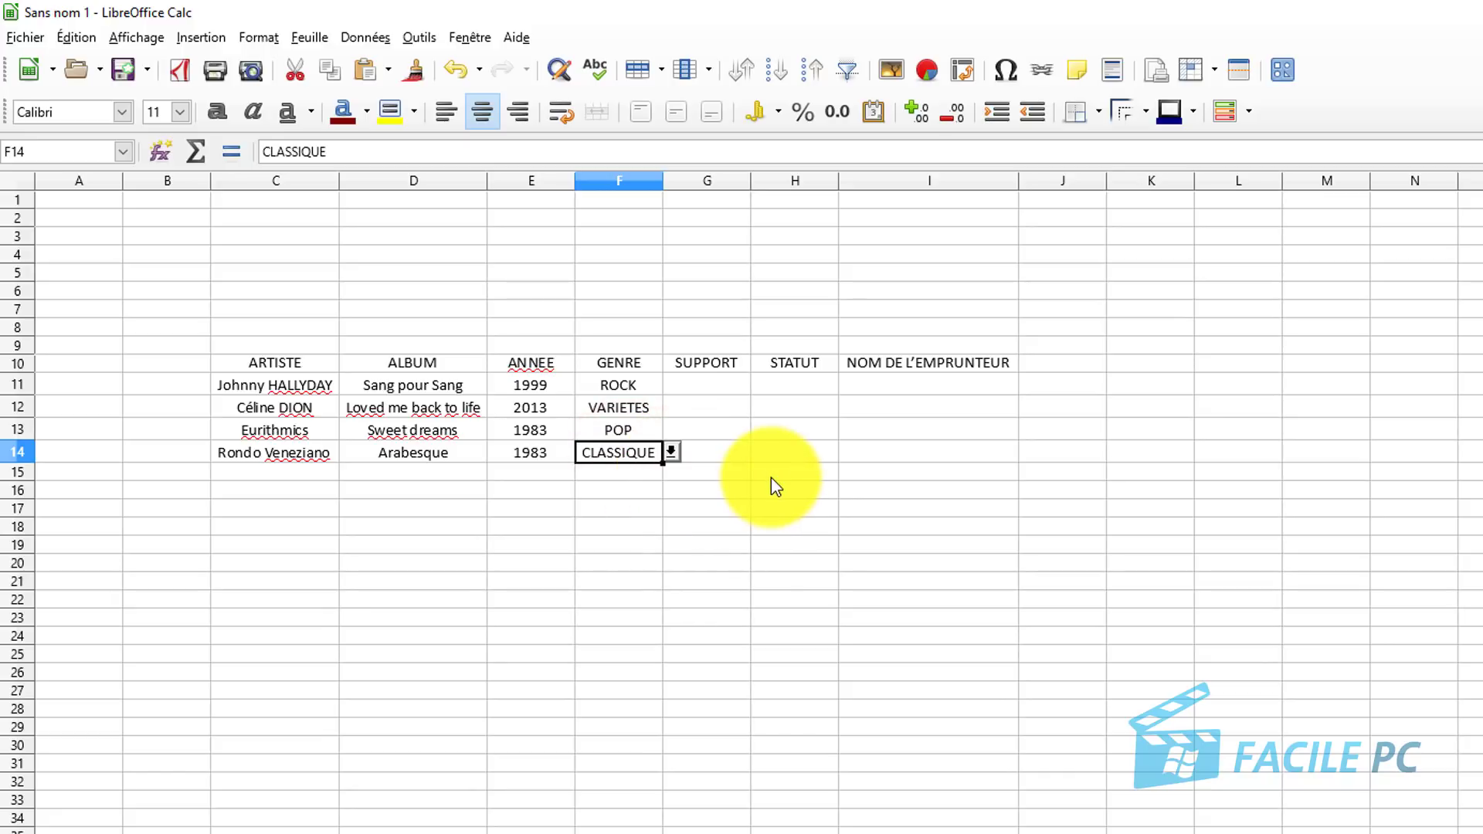
{"action": "left_click", "coordinate": [716, 385]}
{"action": "left_click_drag", "start_coordinate": [717, 385], "coordinate": [719, 456]}
Give G11:G14 a Liste validity rule with the entries K7 and MP3.
{"action": "left_click", "coordinate": [364, 37]}
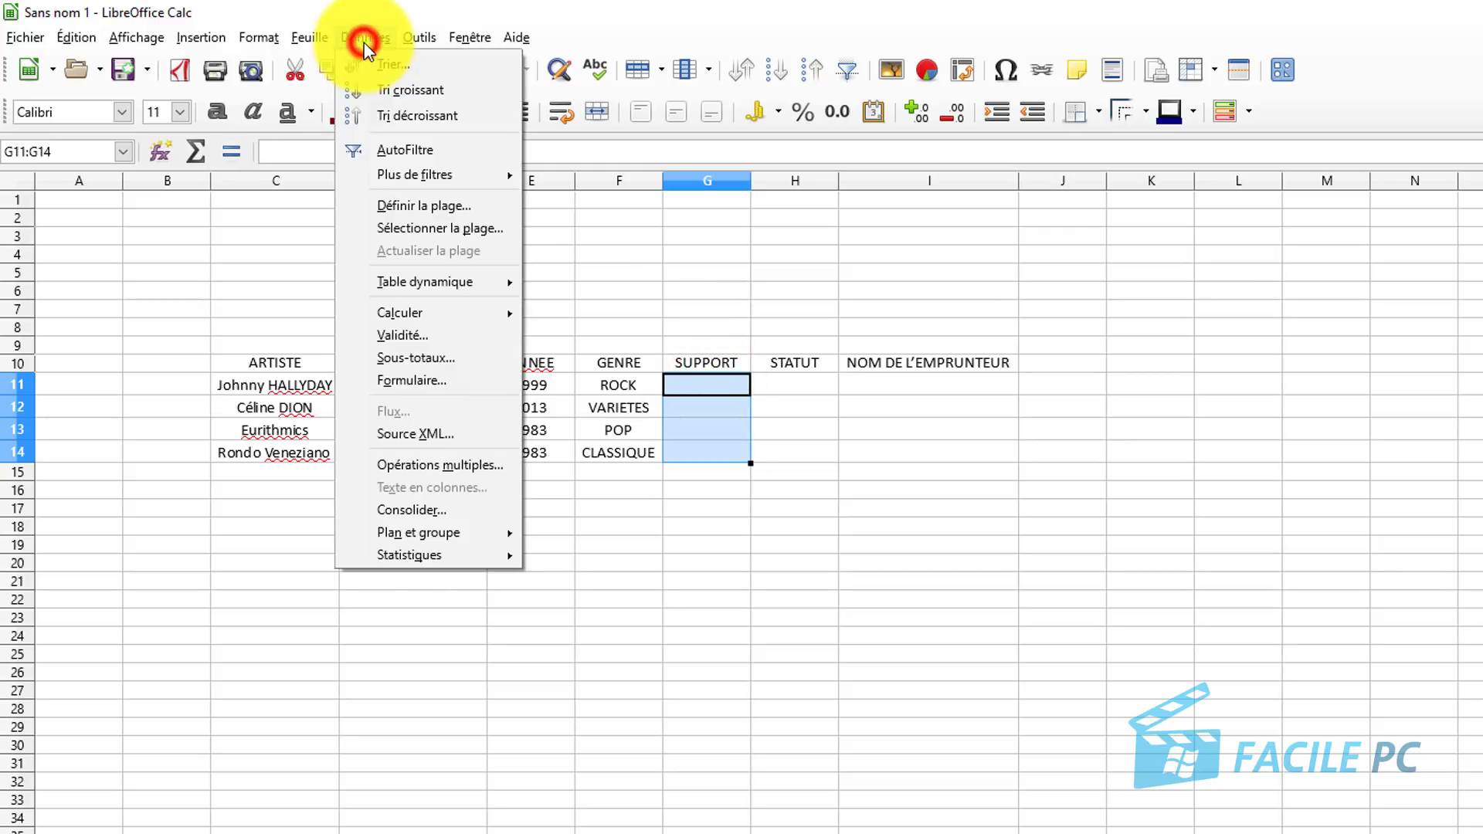
{"action": "left_click", "coordinate": [421, 333]}
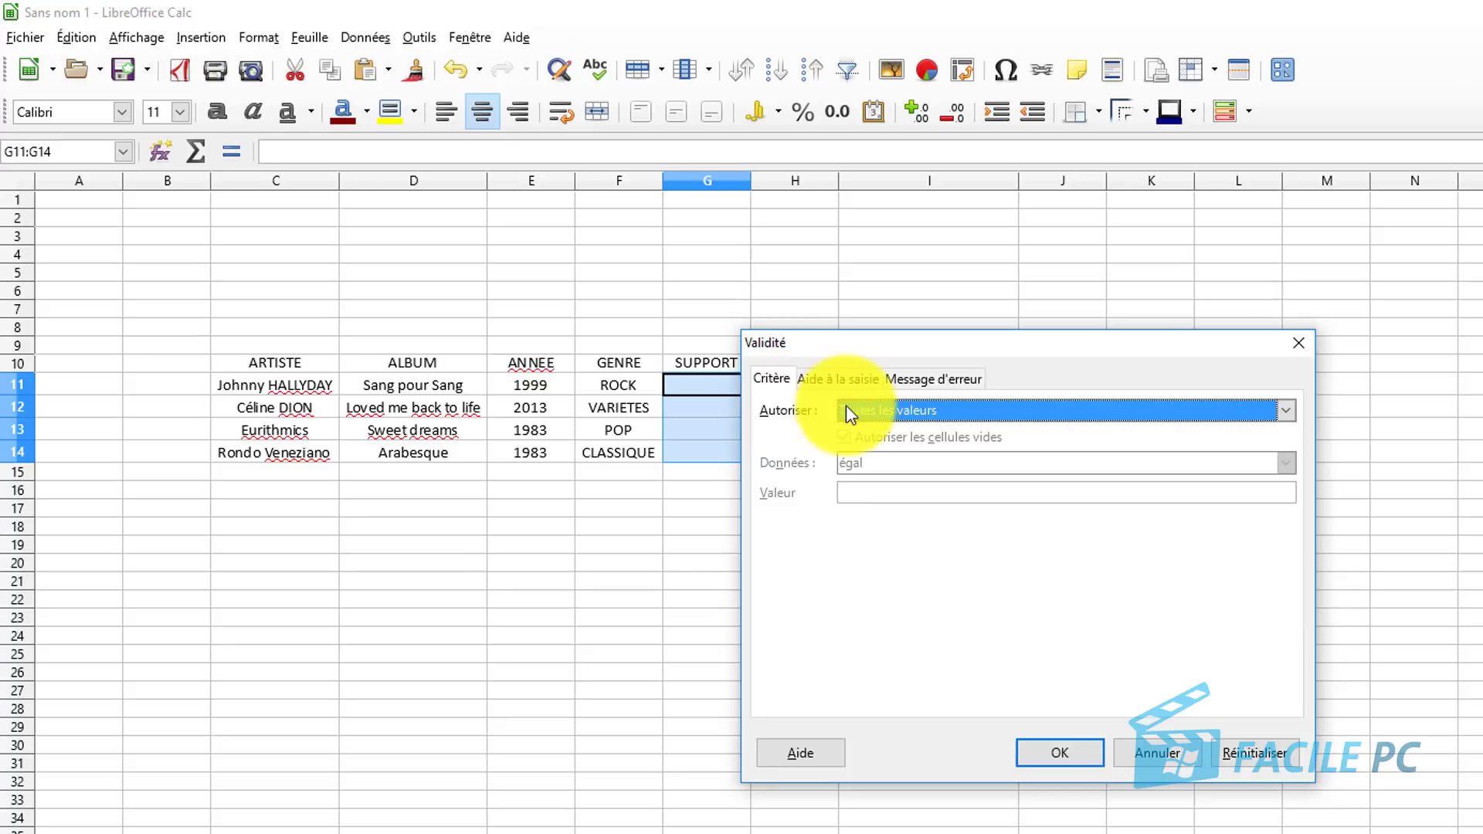
{"action": "left_click", "coordinate": [902, 410]}
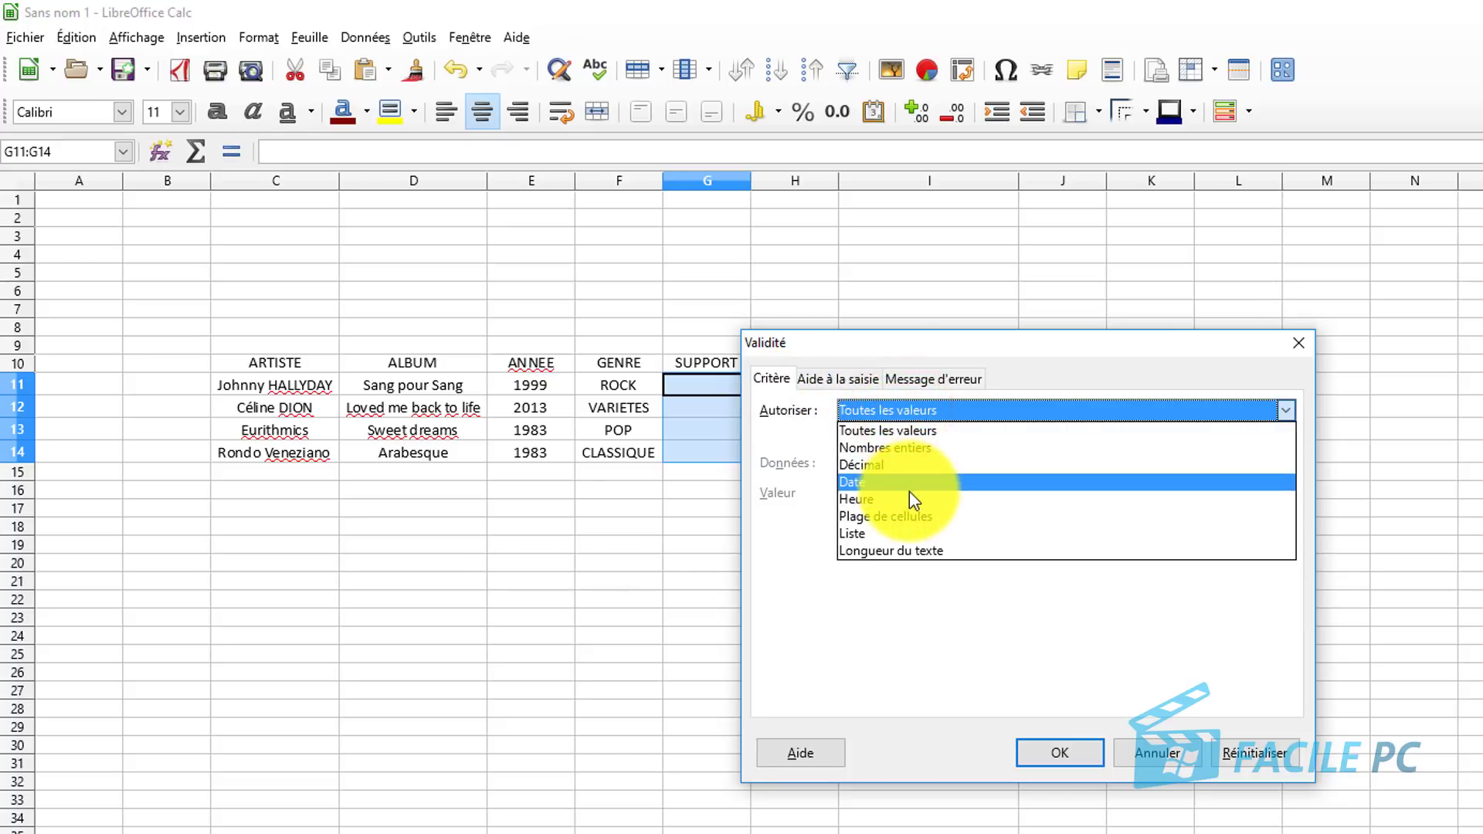
{"action": "left_click", "coordinate": [910, 534]}
{"action": "left_click", "coordinate": [908, 557]}
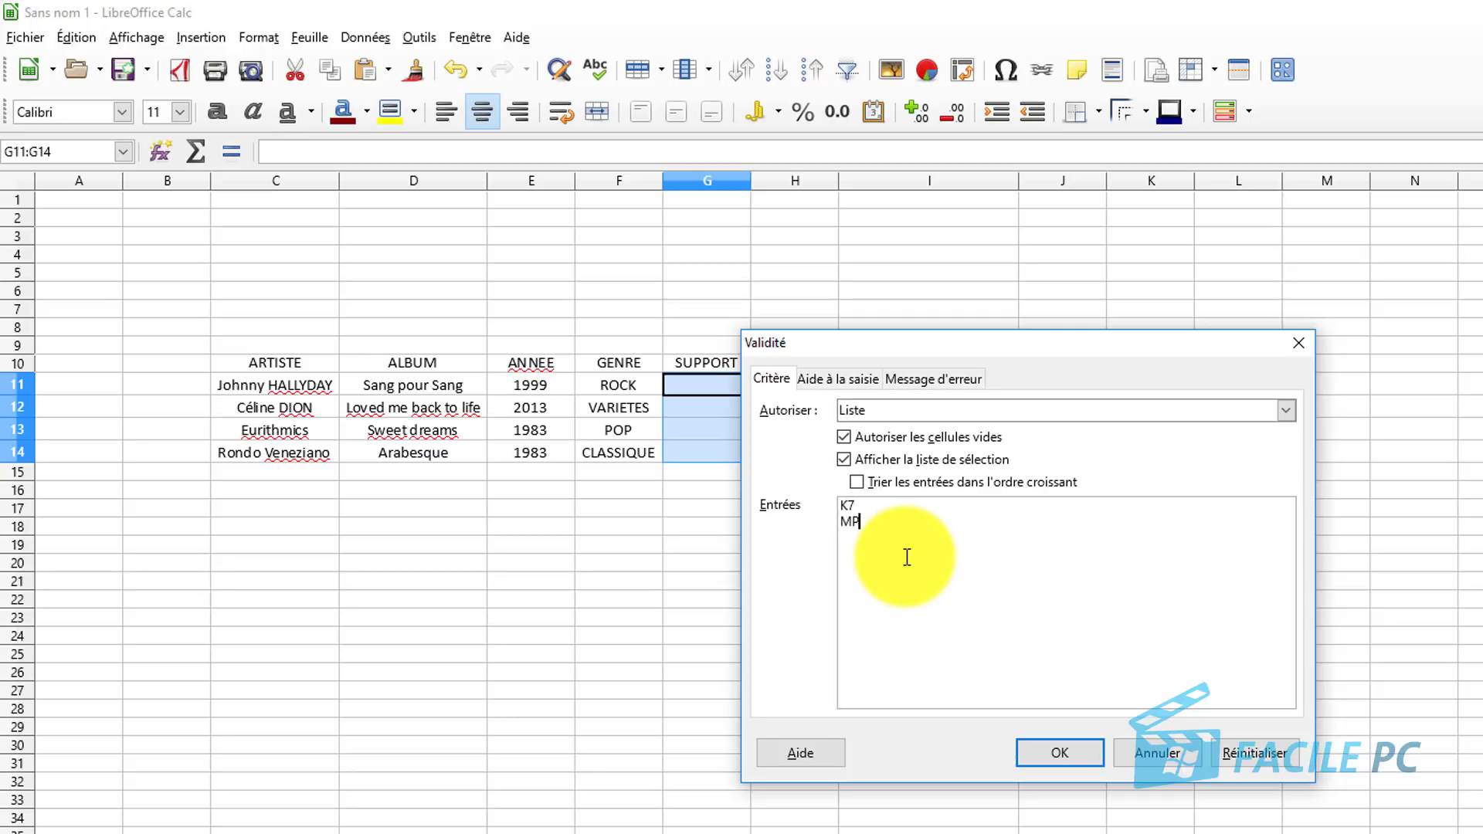
{"action": "left_click", "coordinate": [1065, 760]}
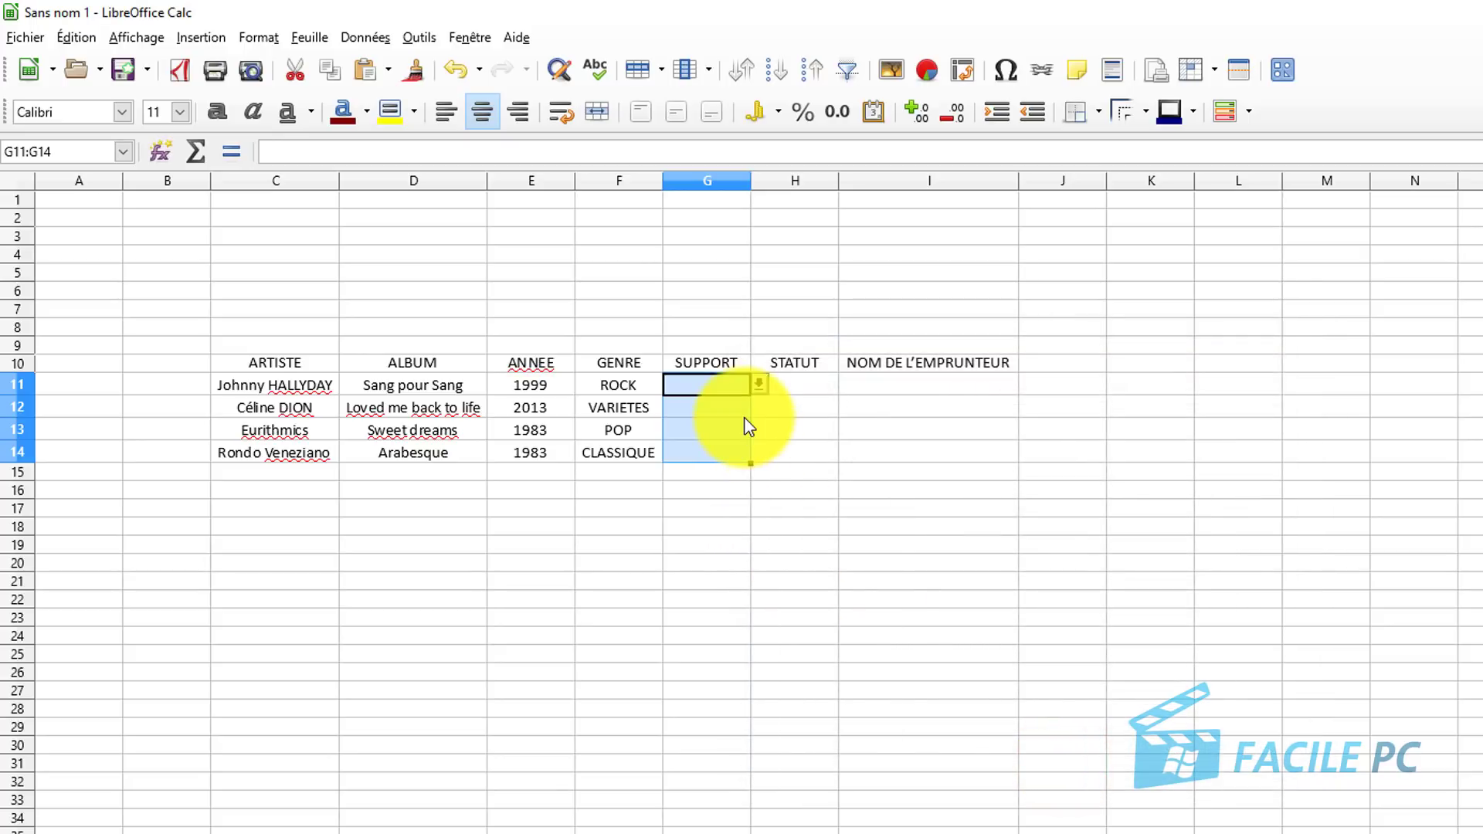
{"action": "left_click", "coordinate": [757, 386]}
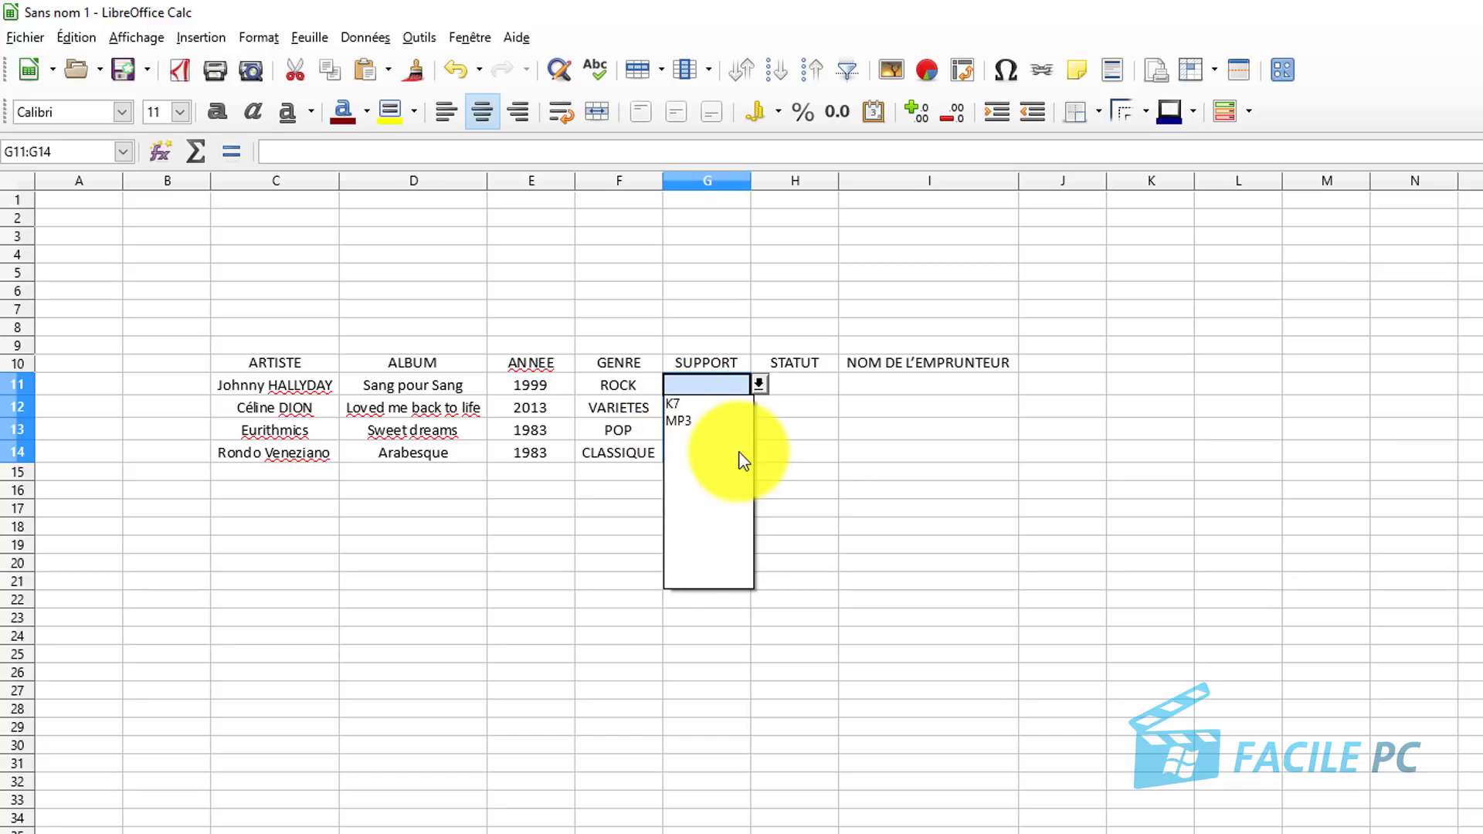
{"action": "left_click", "coordinate": [800, 453]}
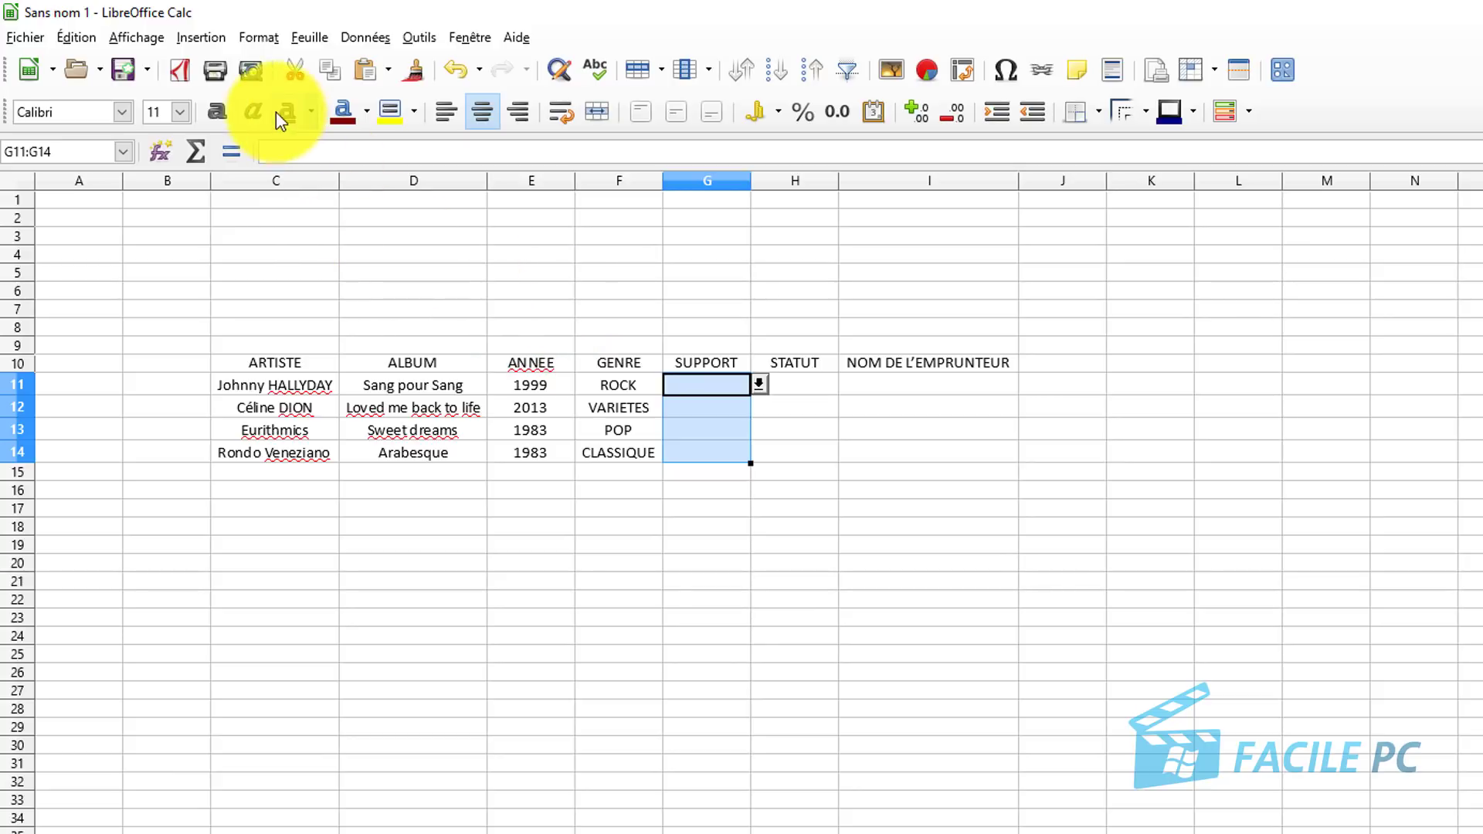
{"action": "left_click", "coordinate": [357, 39]}
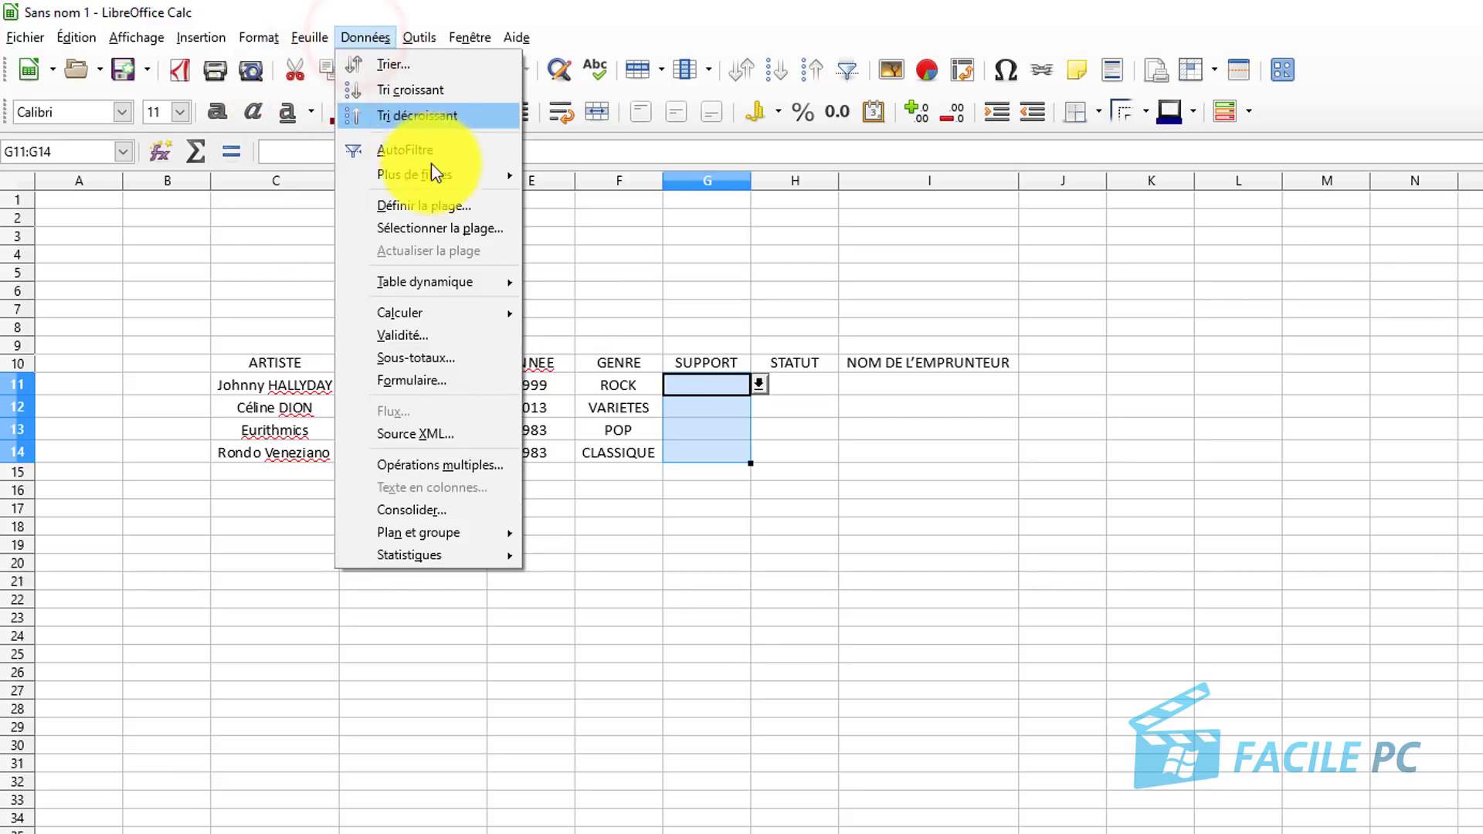
Add CD and DVD to the SUPPORT validity entries and sort them in ascending order.
{"action": "left_click", "coordinate": [441, 334]}
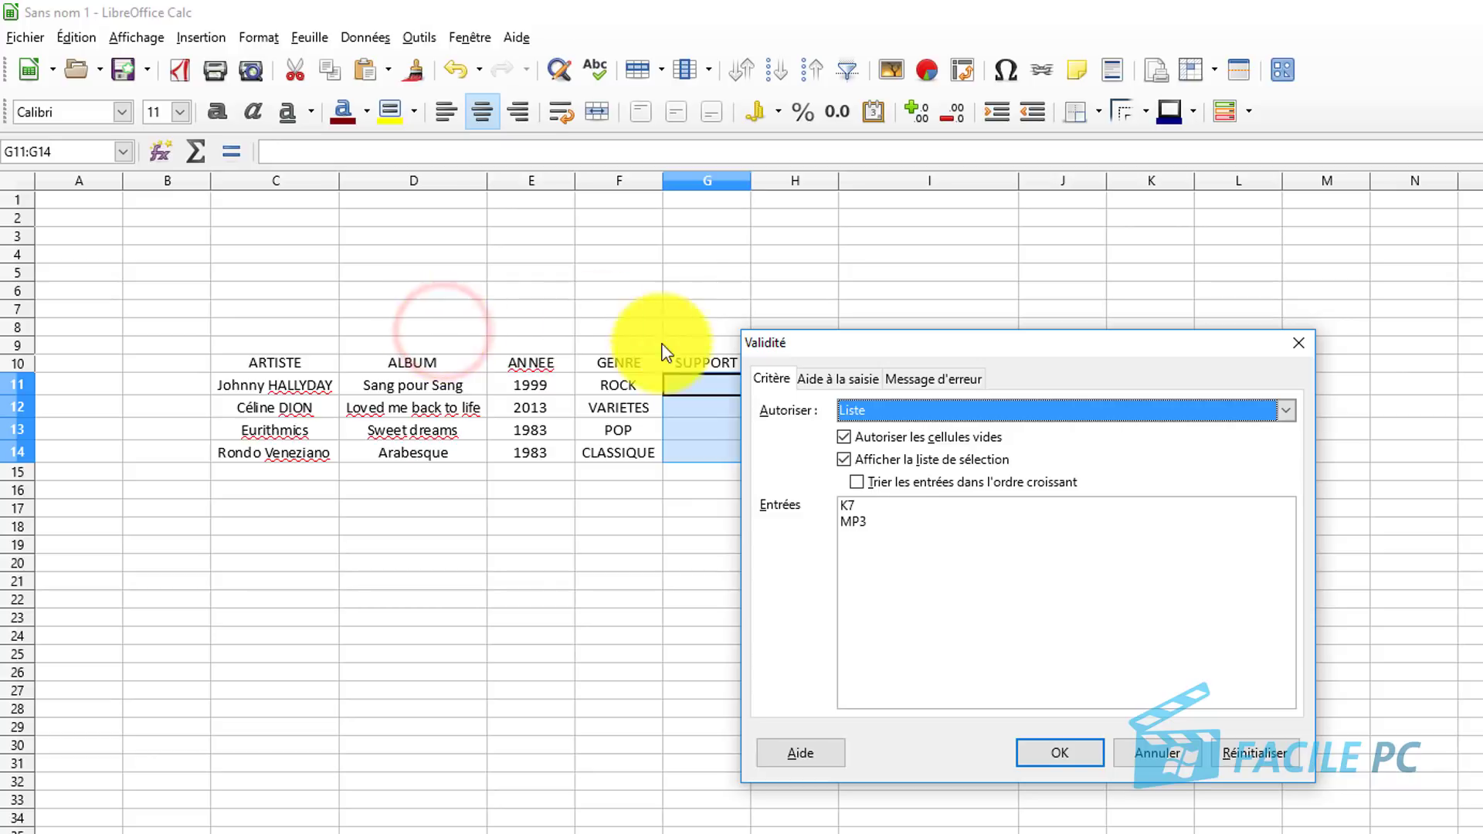
{"action": "left_click", "coordinate": [894, 531]}
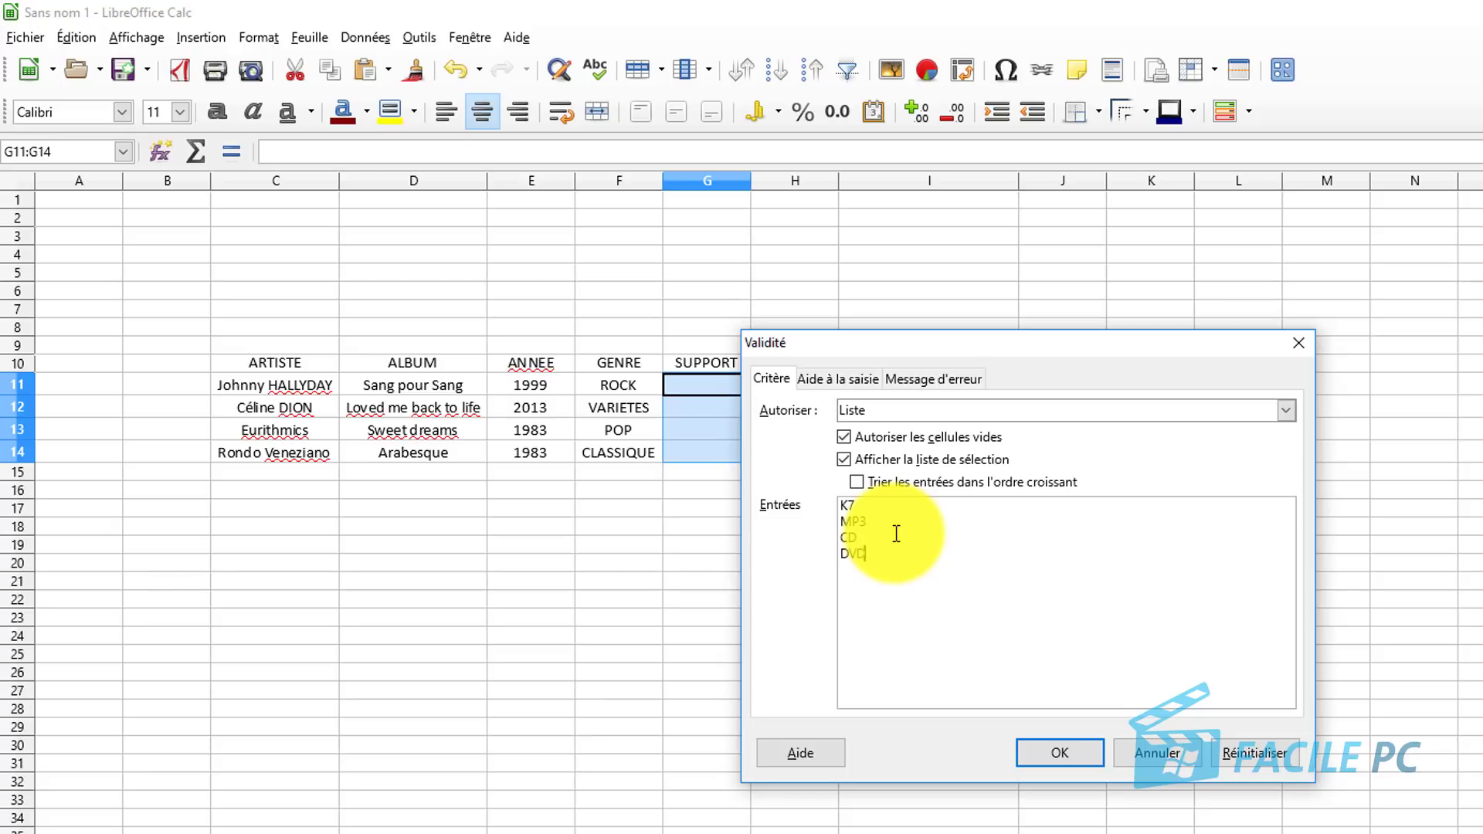
{"action": "left_click", "coordinate": [856, 483]}
{"action": "left_click", "coordinate": [1060, 753]}
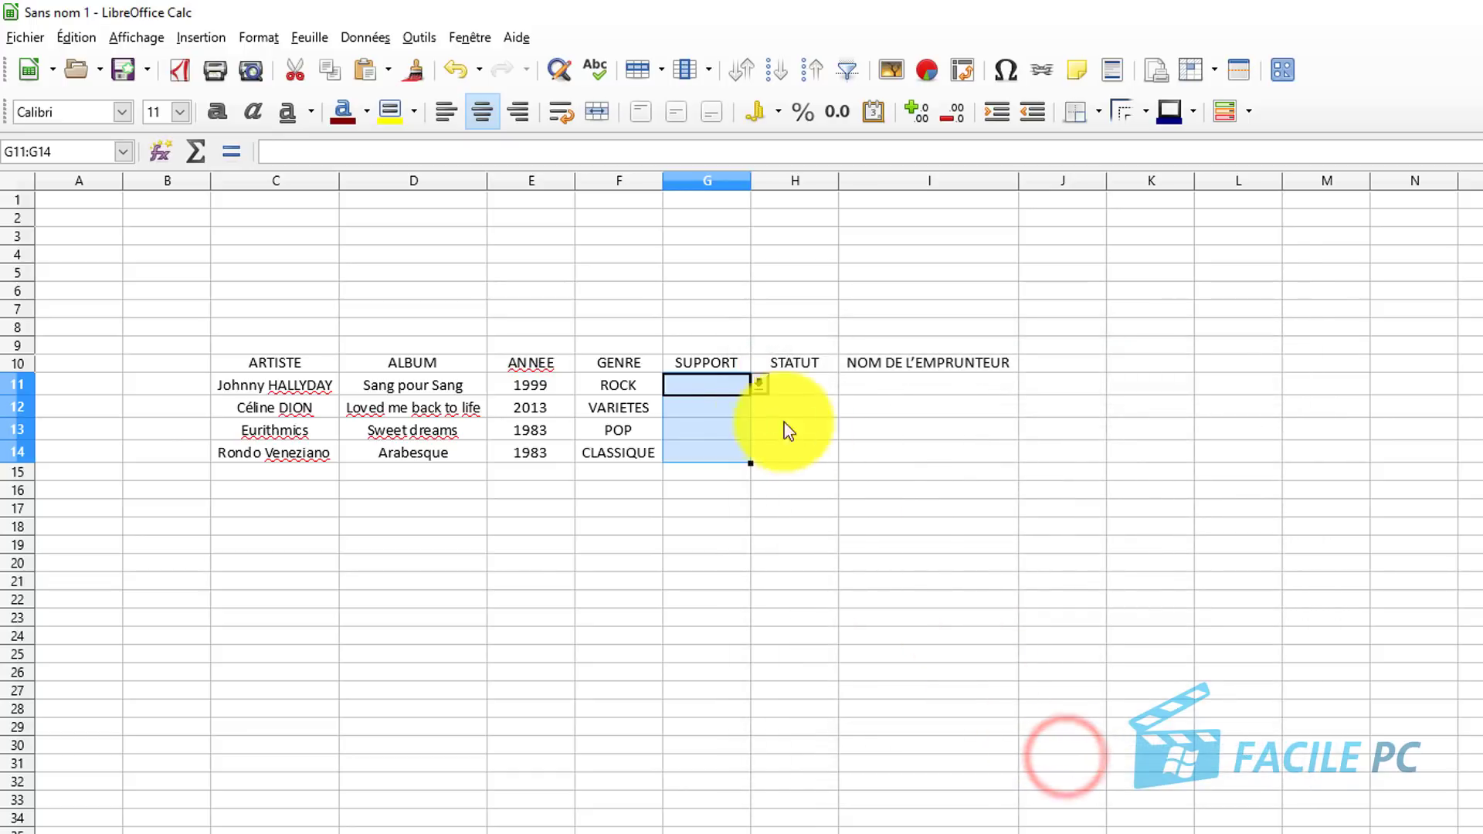
Pick CD, DVD, K7 and K7 from the drop-downs in G11, G12, G13 and G14.
{"action": "left_click", "coordinate": [760, 385]}
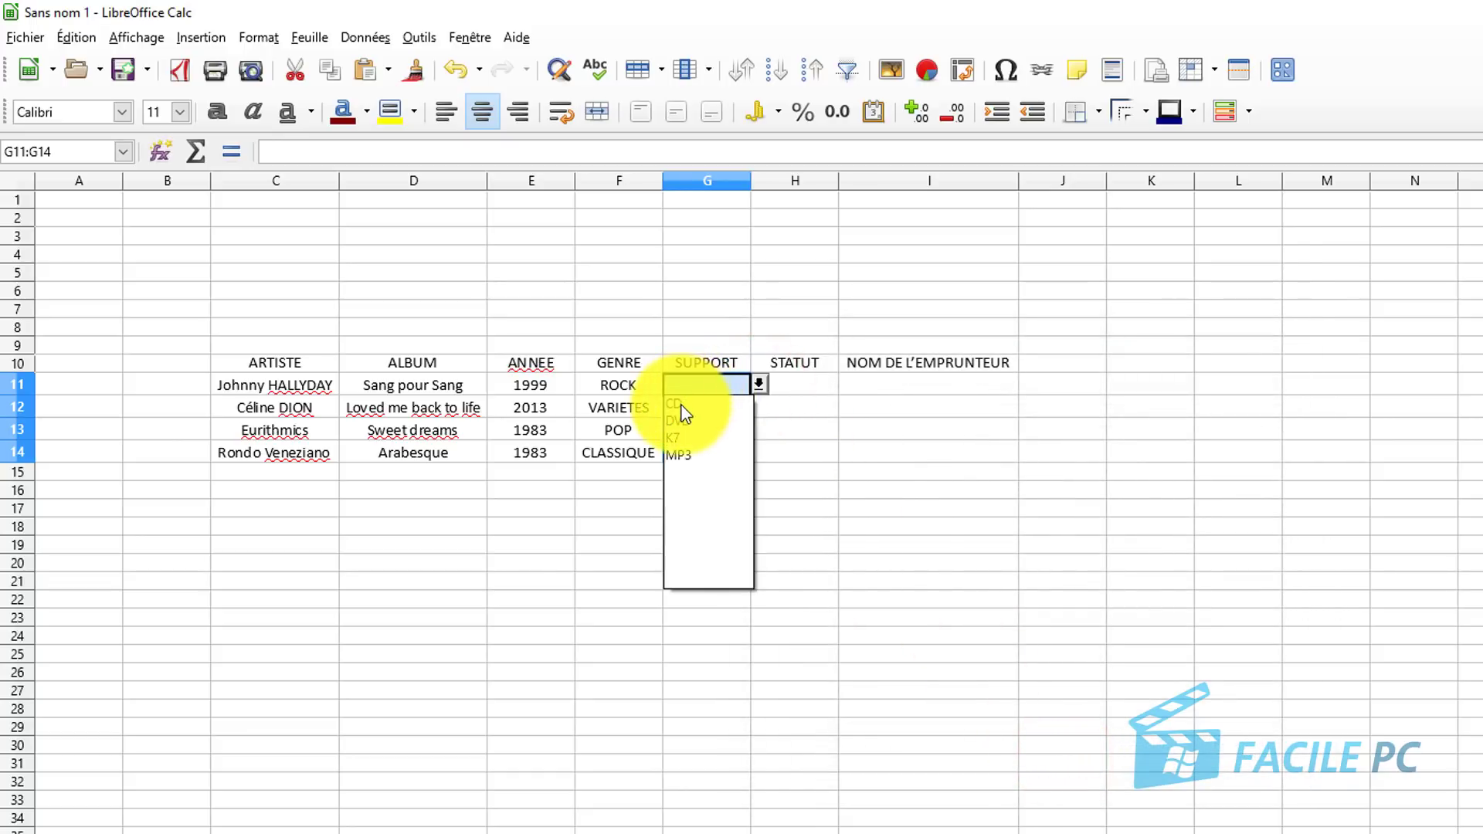
{"action": "left_click", "coordinate": [676, 404]}
{"action": "left_click", "coordinate": [694, 405]}
{"action": "left_click", "coordinate": [759, 407]}
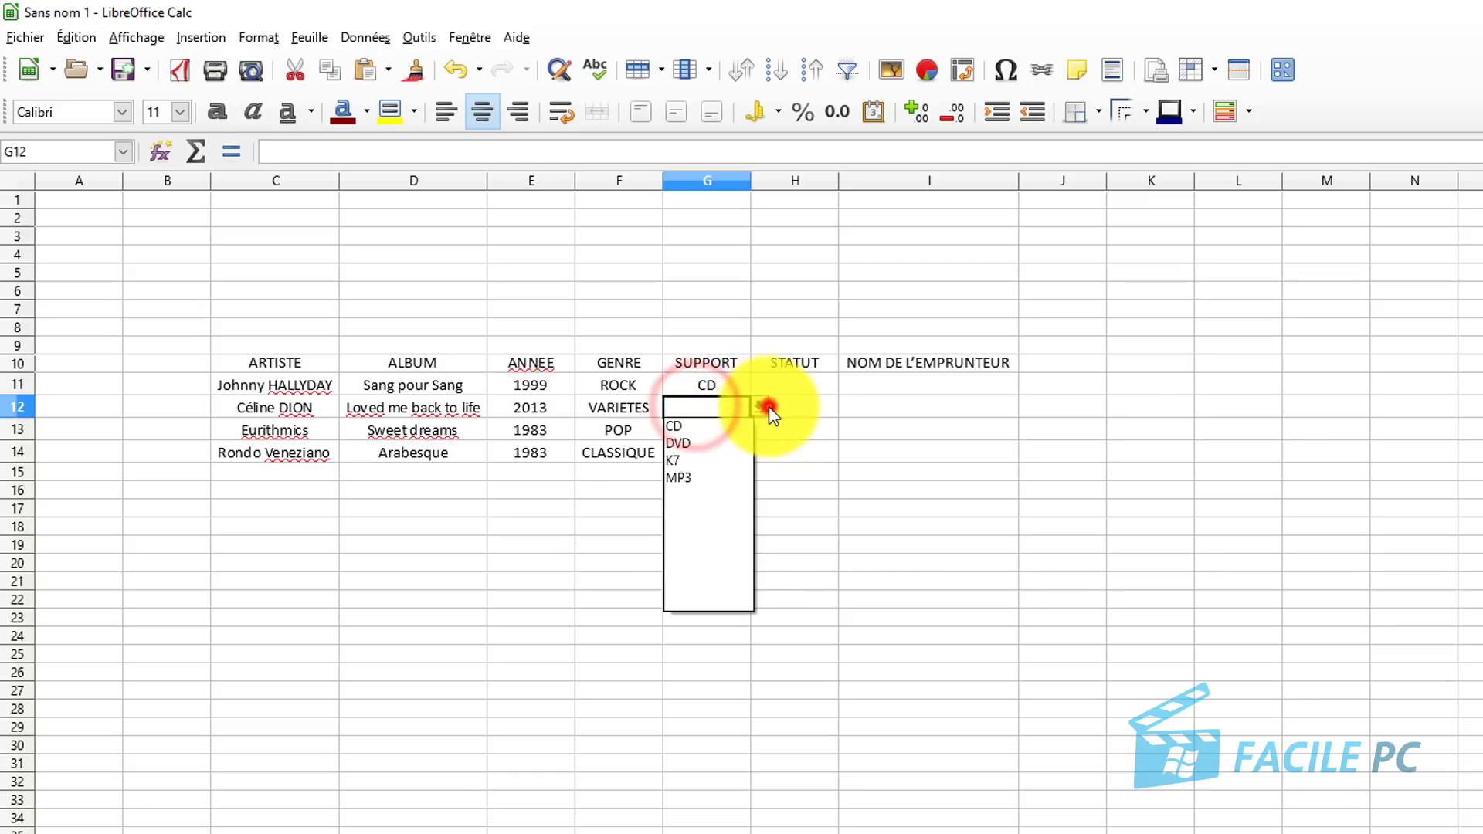
{"action": "left_click", "coordinate": [707, 444]}
{"action": "left_click", "coordinate": [715, 430]}
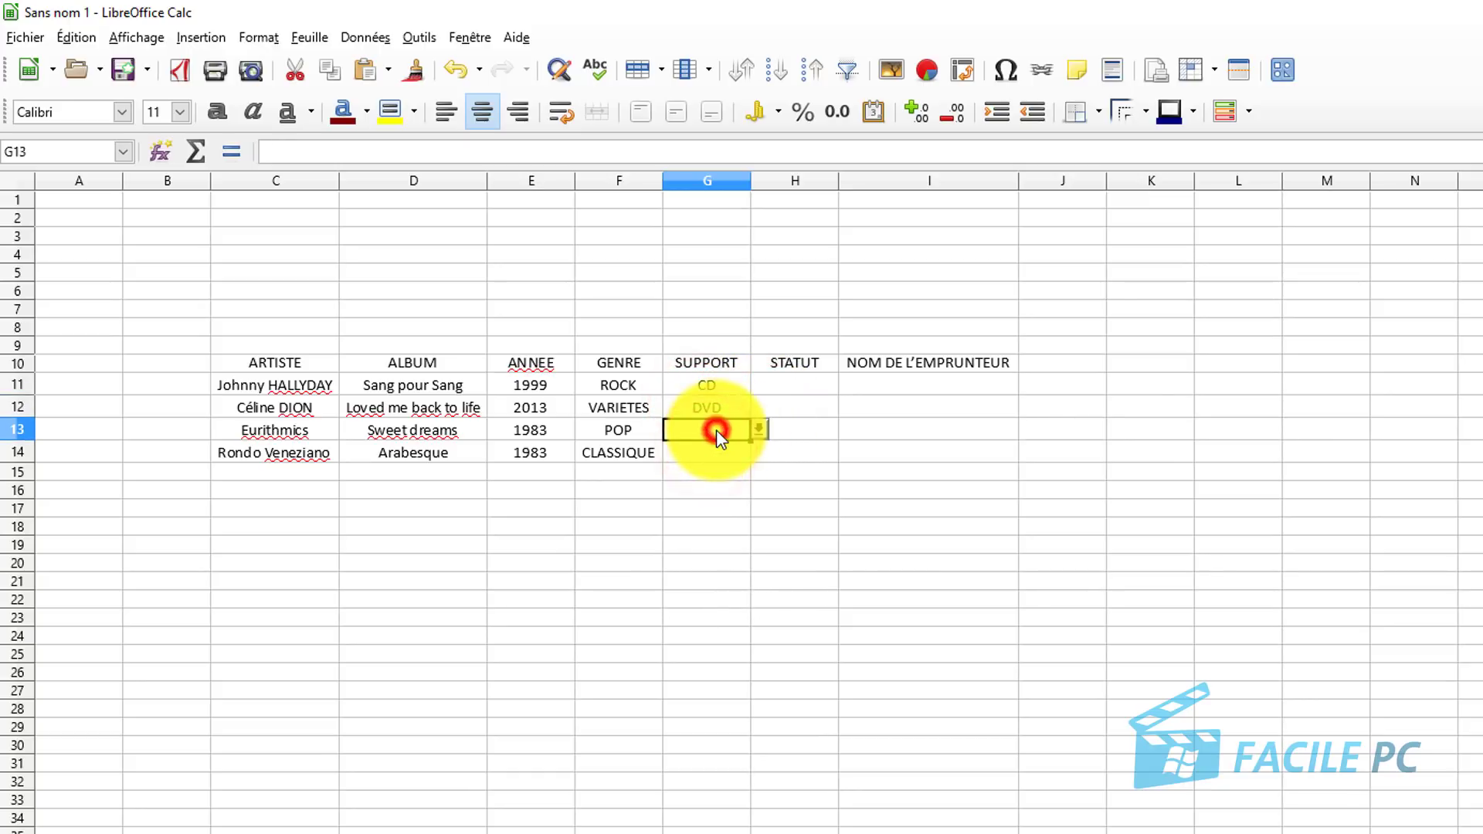
{"action": "left_click", "coordinate": [759, 430]}
{"action": "left_click", "coordinate": [689, 482]}
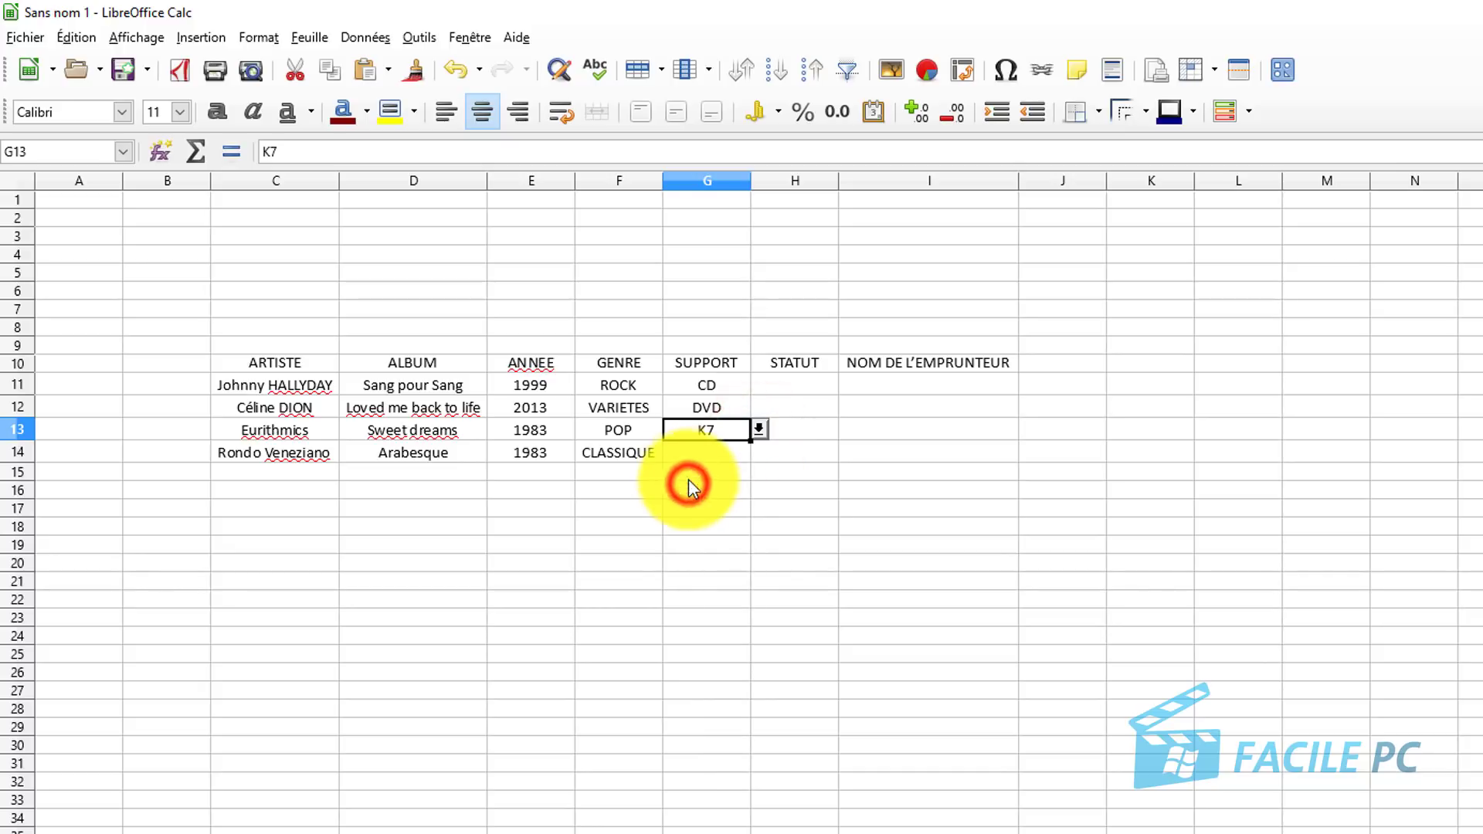
{"action": "left_click", "coordinate": [694, 453]}
{"action": "left_click", "coordinate": [760, 452]}
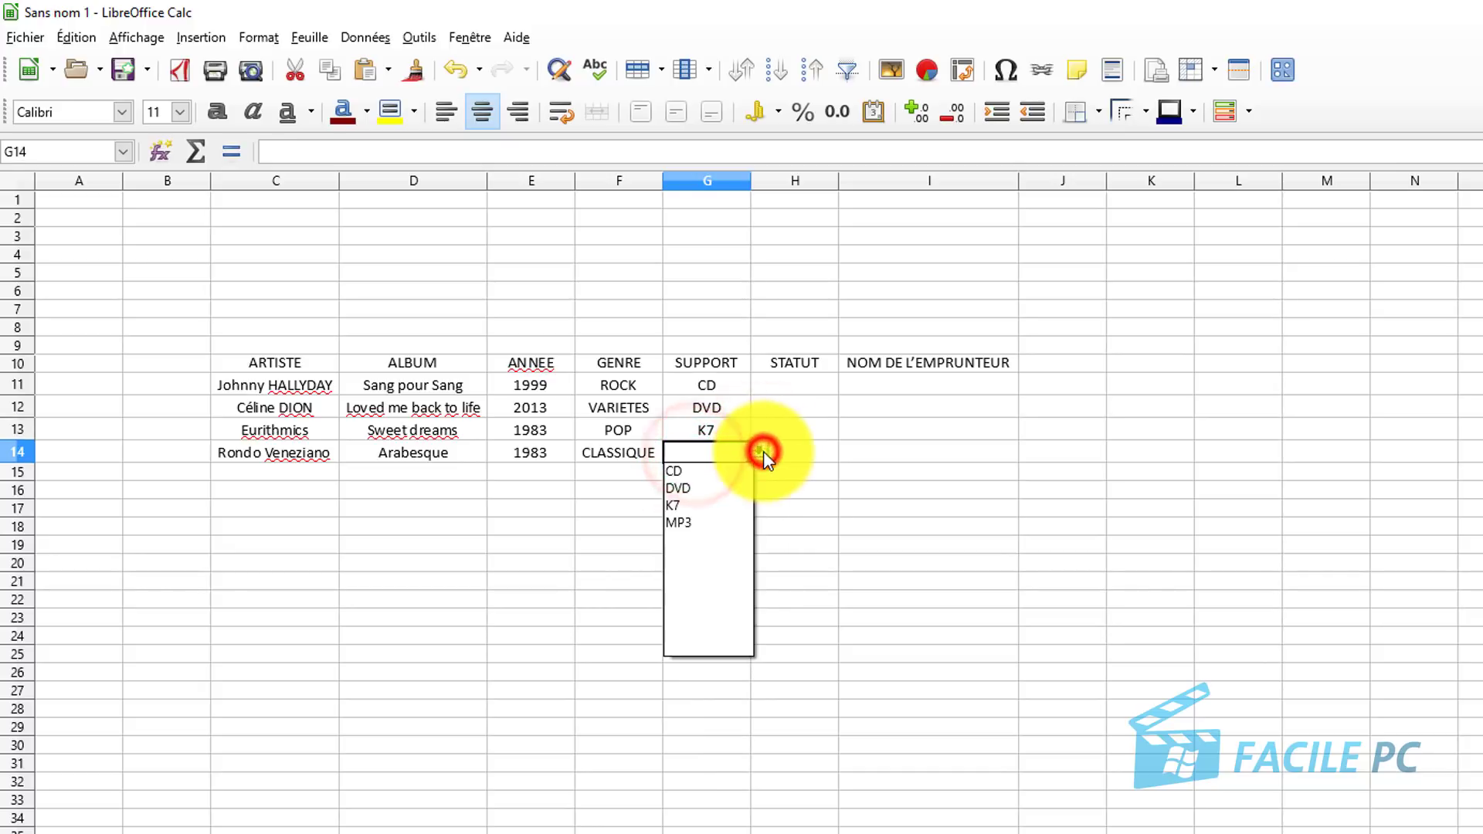
{"action": "left_click", "coordinate": [721, 511]}
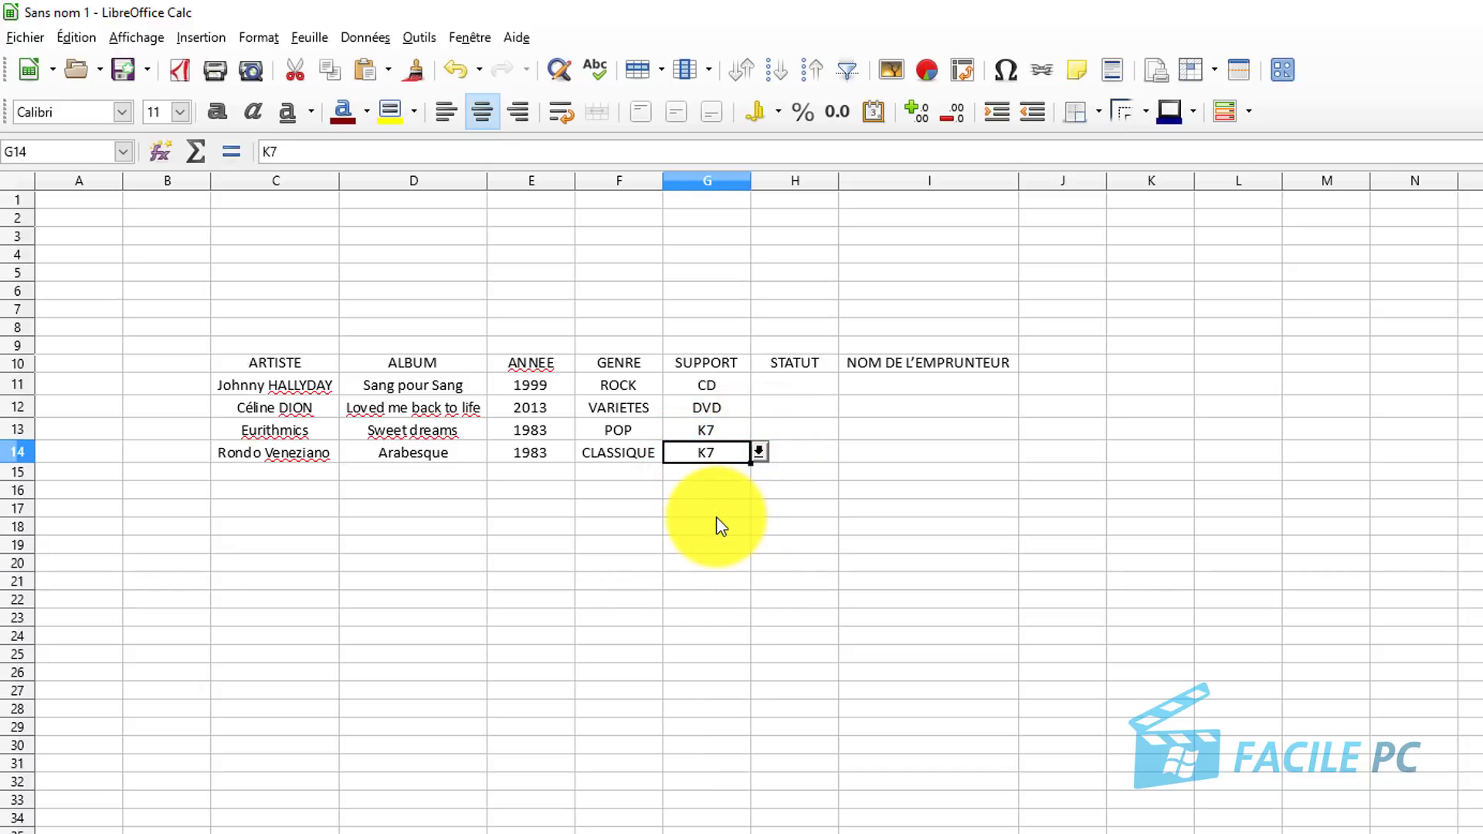
{"action": "left_click", "coordinate": [813, 385]}
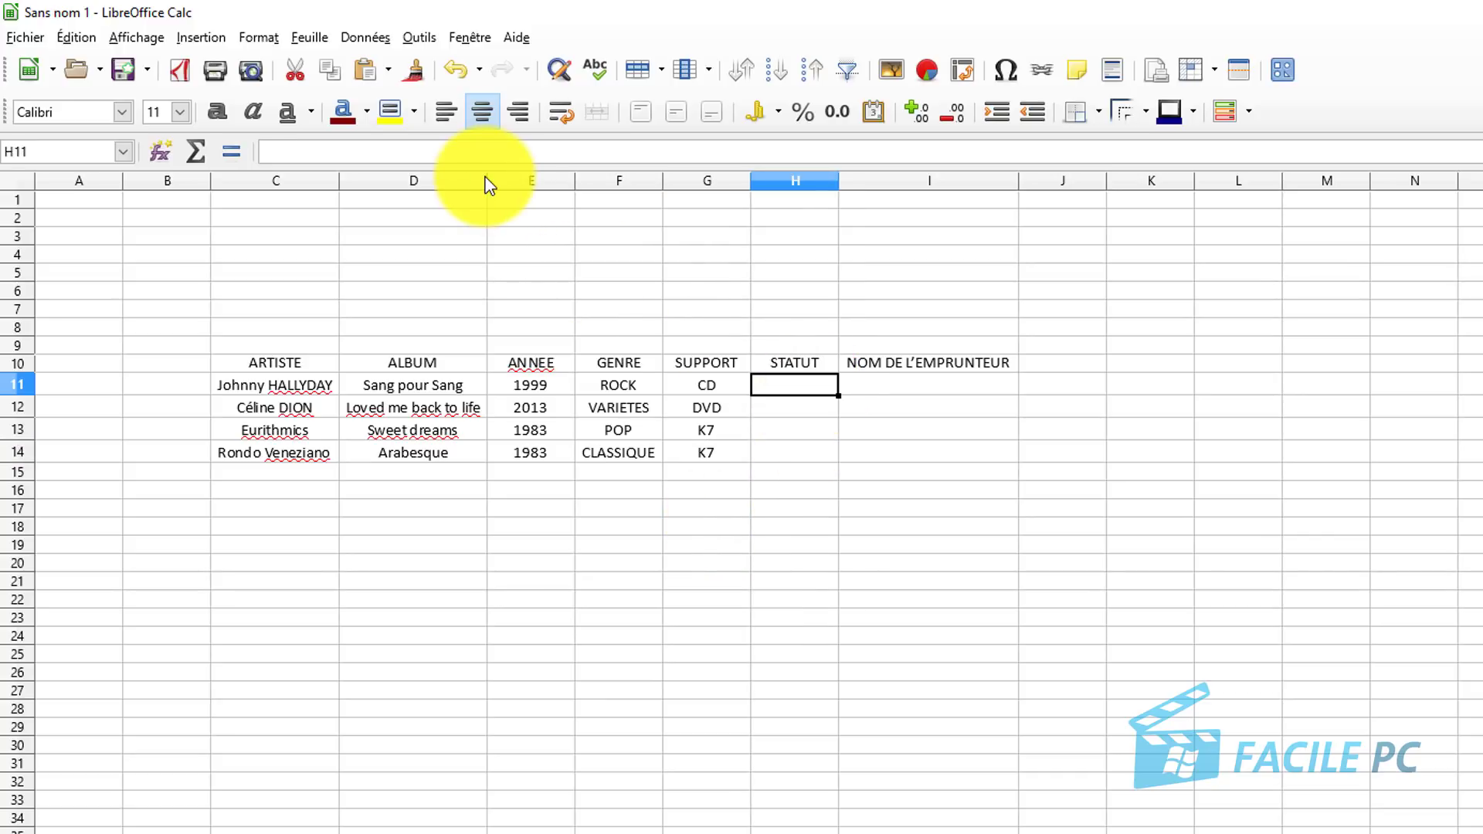
Give H11 a Liste validity rule offering LIBRE and EMPRUNTE.
{"action": "left_click", "coordinate": [366, 39]}
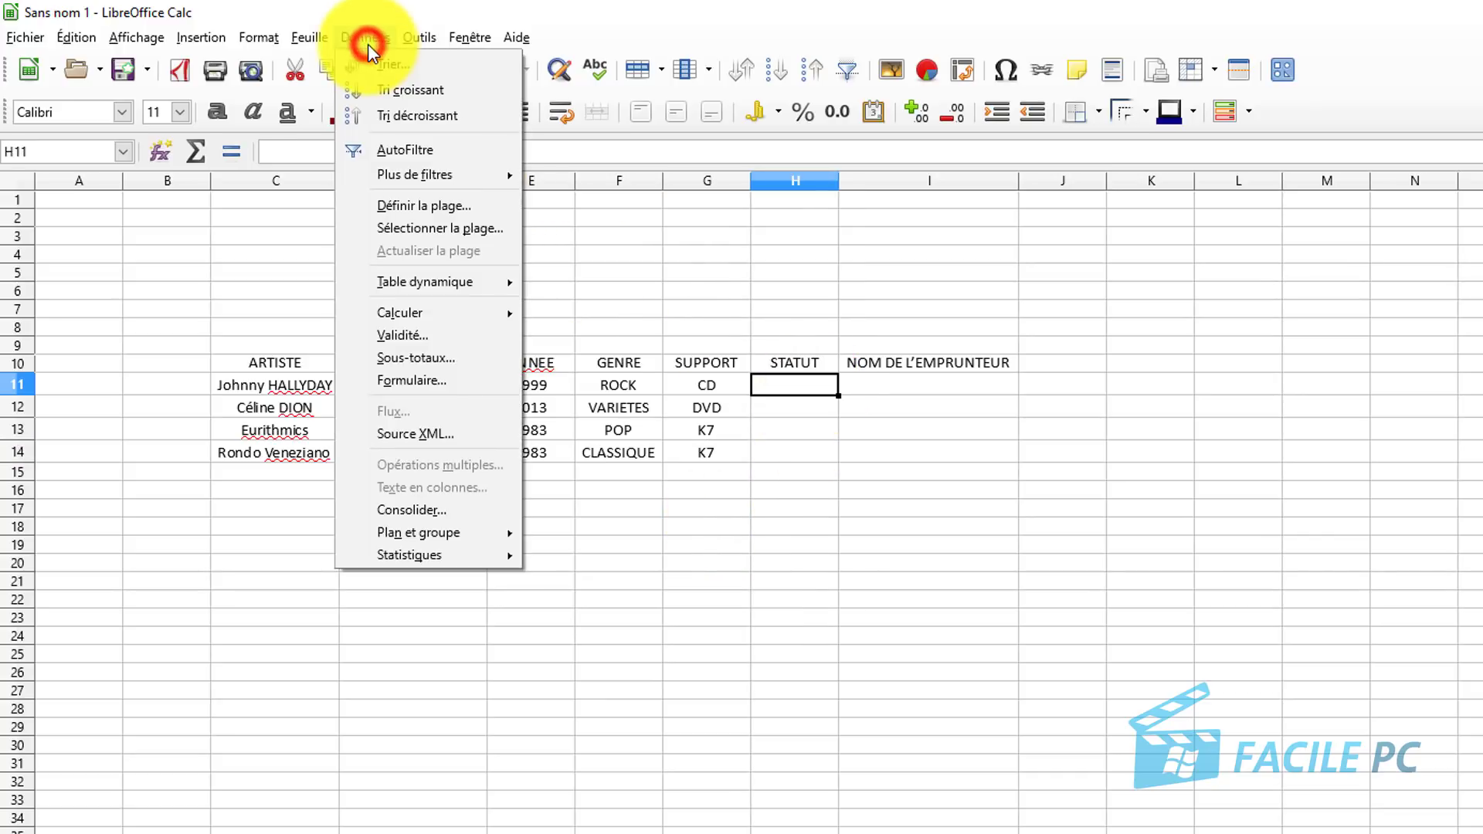
{"action": "left_click", "coordinate": [420, 335]}
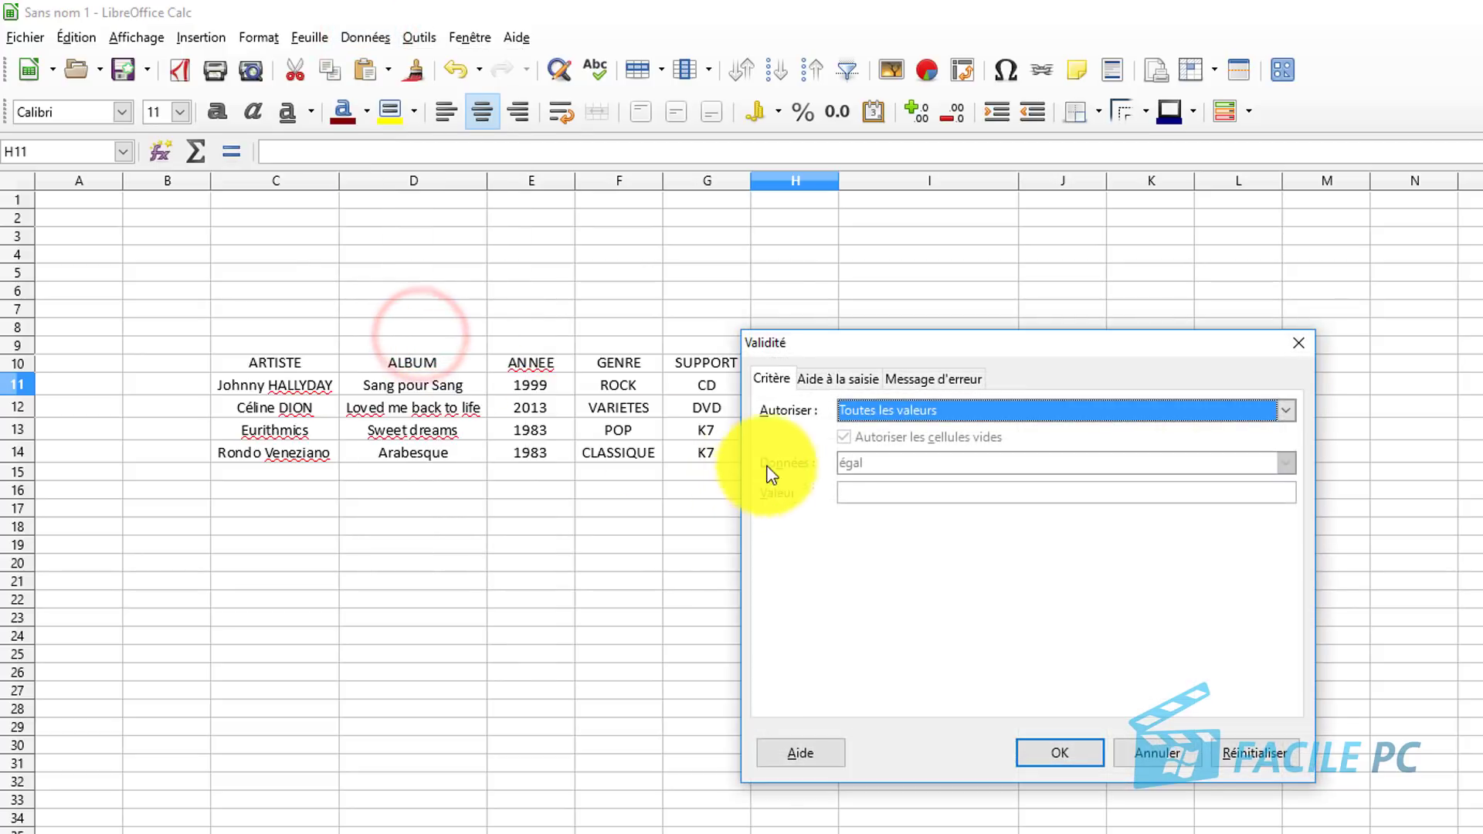
{"action": "left_click", "coordinate": [866, 417]}
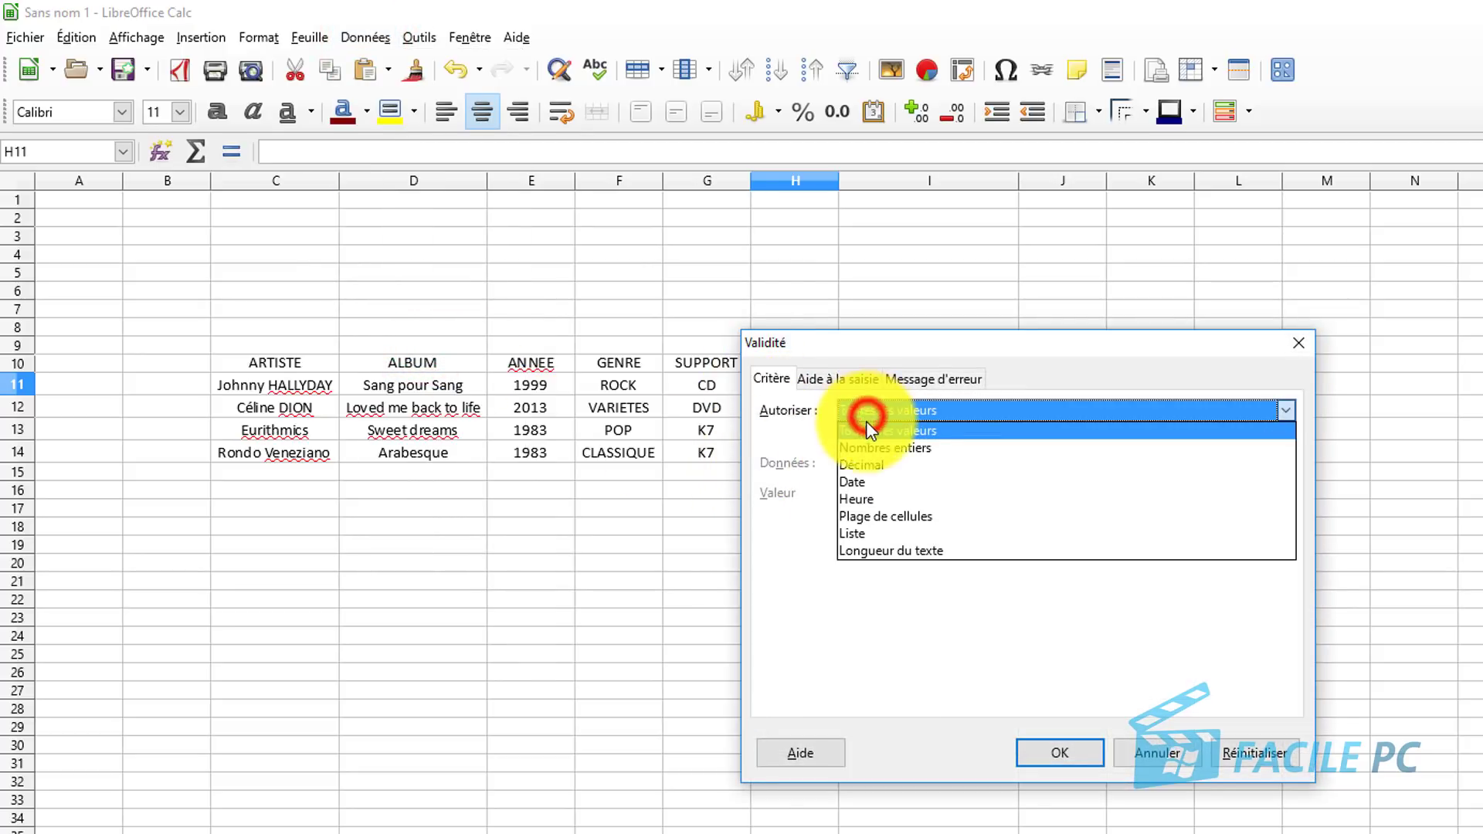
{"action": "left_click", "coordinate": [868, 523]}
{"action": "left_click", "coordinate": [868, 532]}
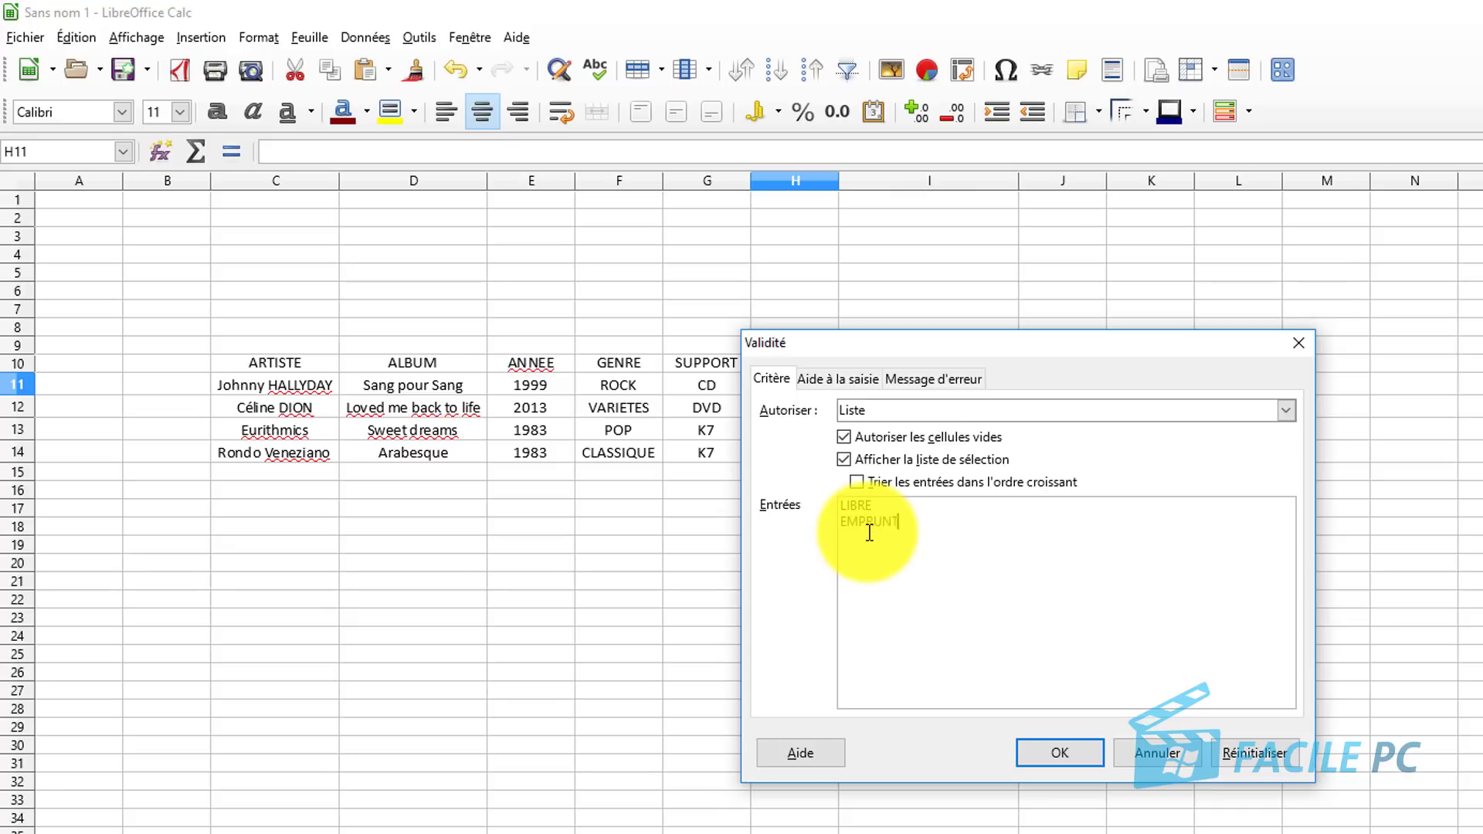
{"action": "left_click", "coordinate": [1069, 756]}
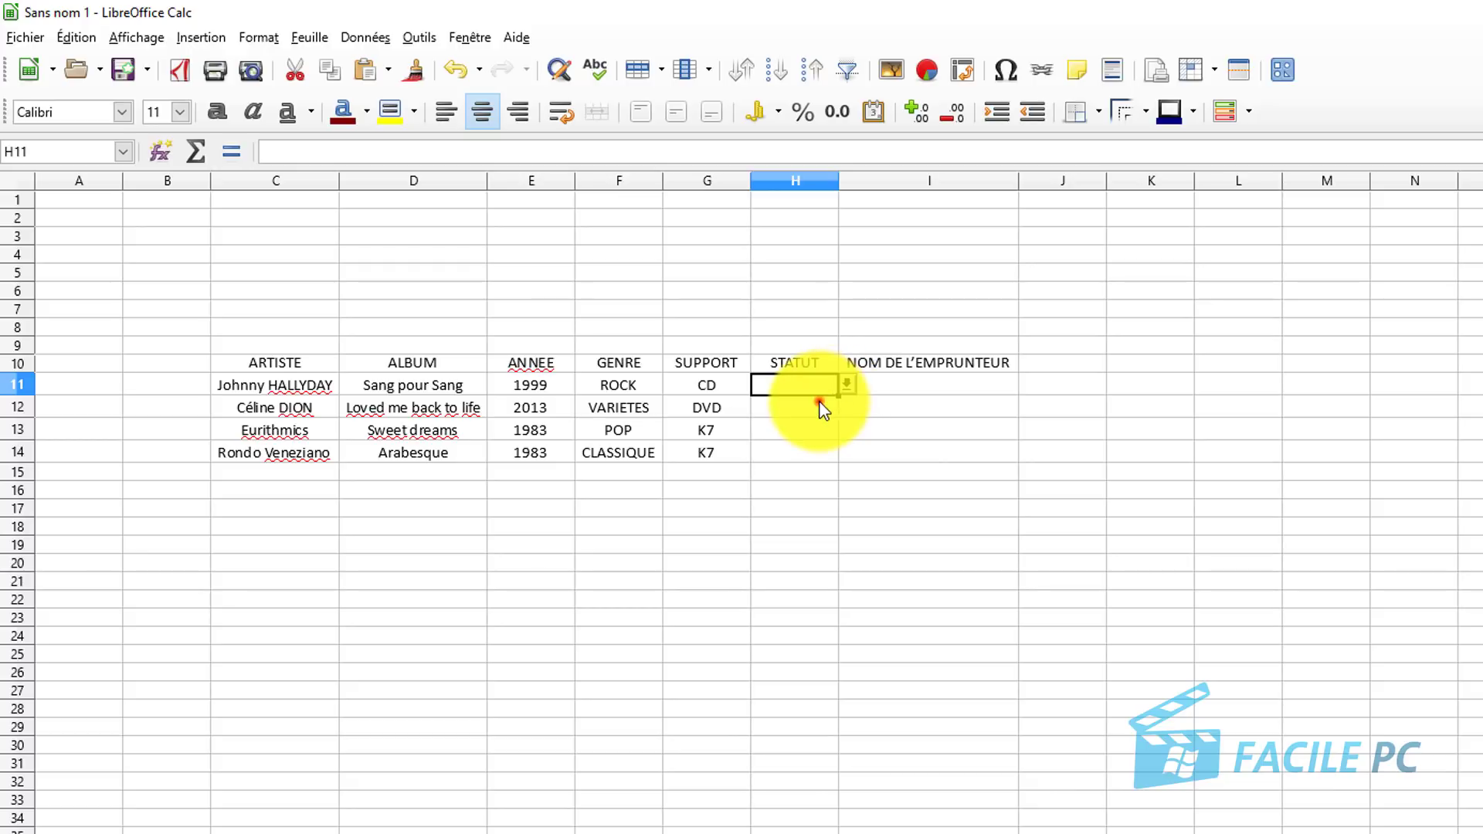
Copy H11's status validity list down to H14 with the fill handle.
{"action": "left_click", "coordinate": [831, 415]}
{"action": "left_click", "coordinate": [810, 381]}
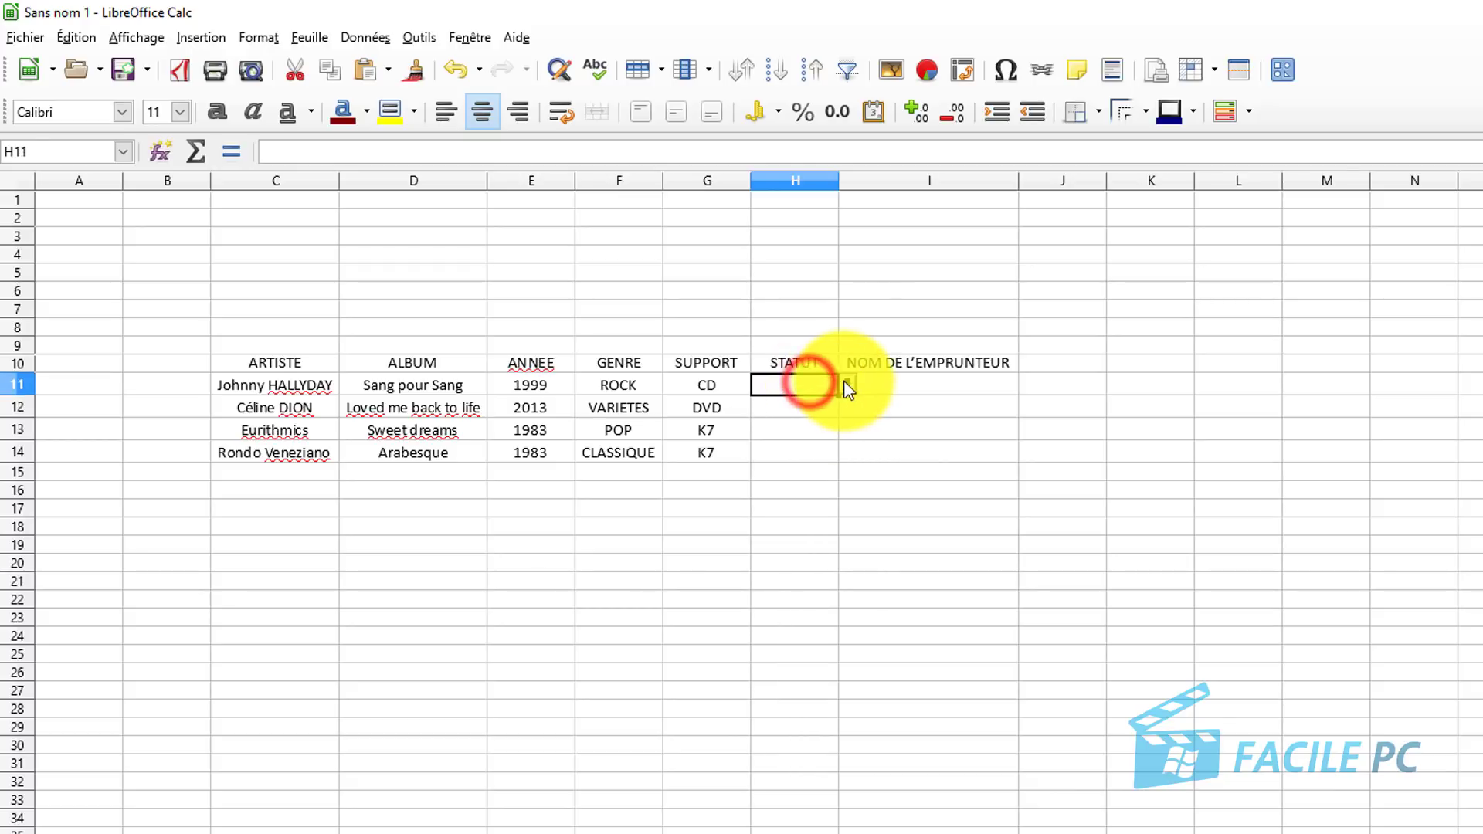
{"action": "left_click", "coordinate": [847, 383]}
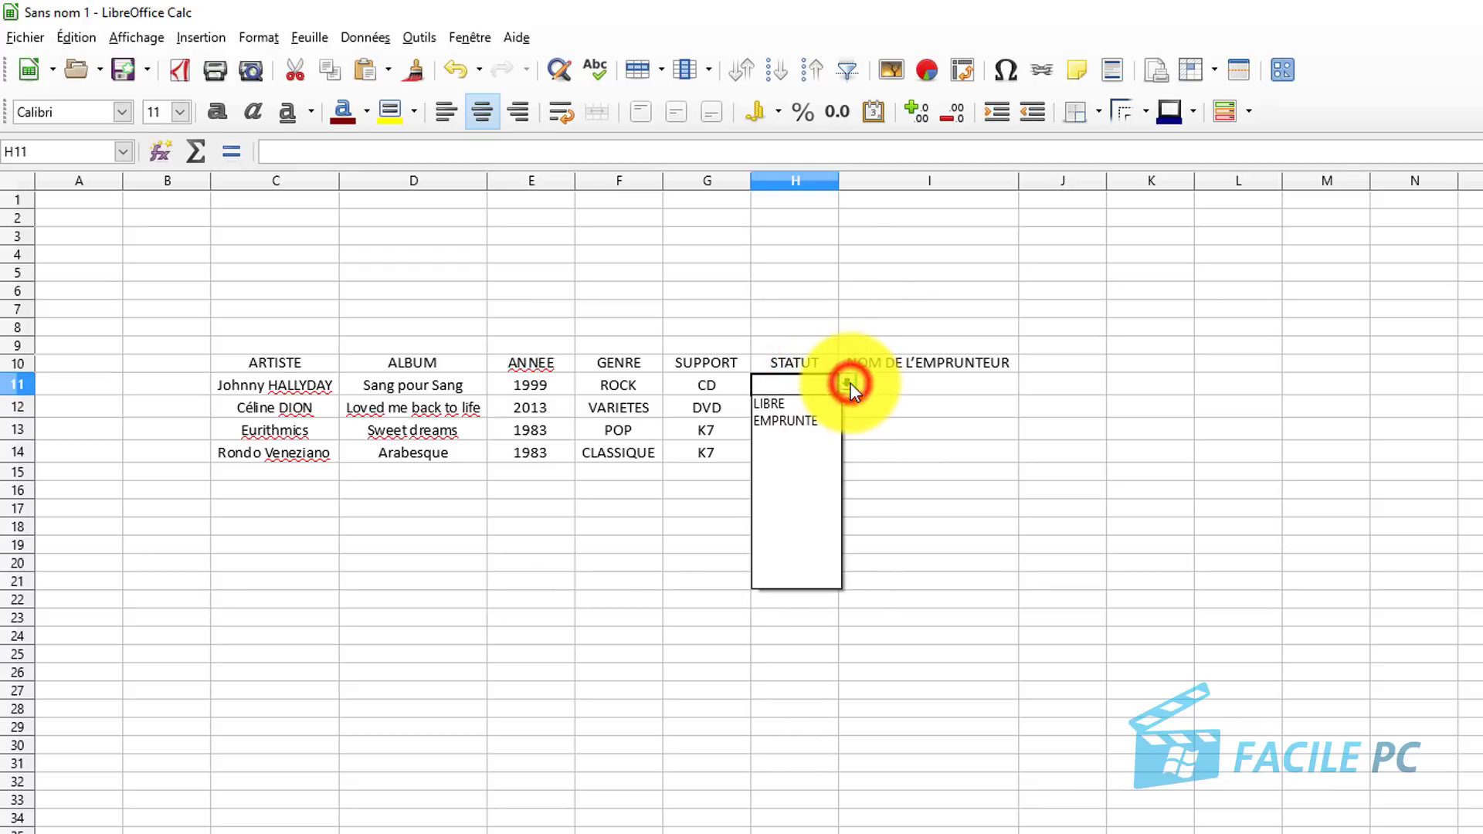
{"action": "left_click", "coordinate": [867, 419]}
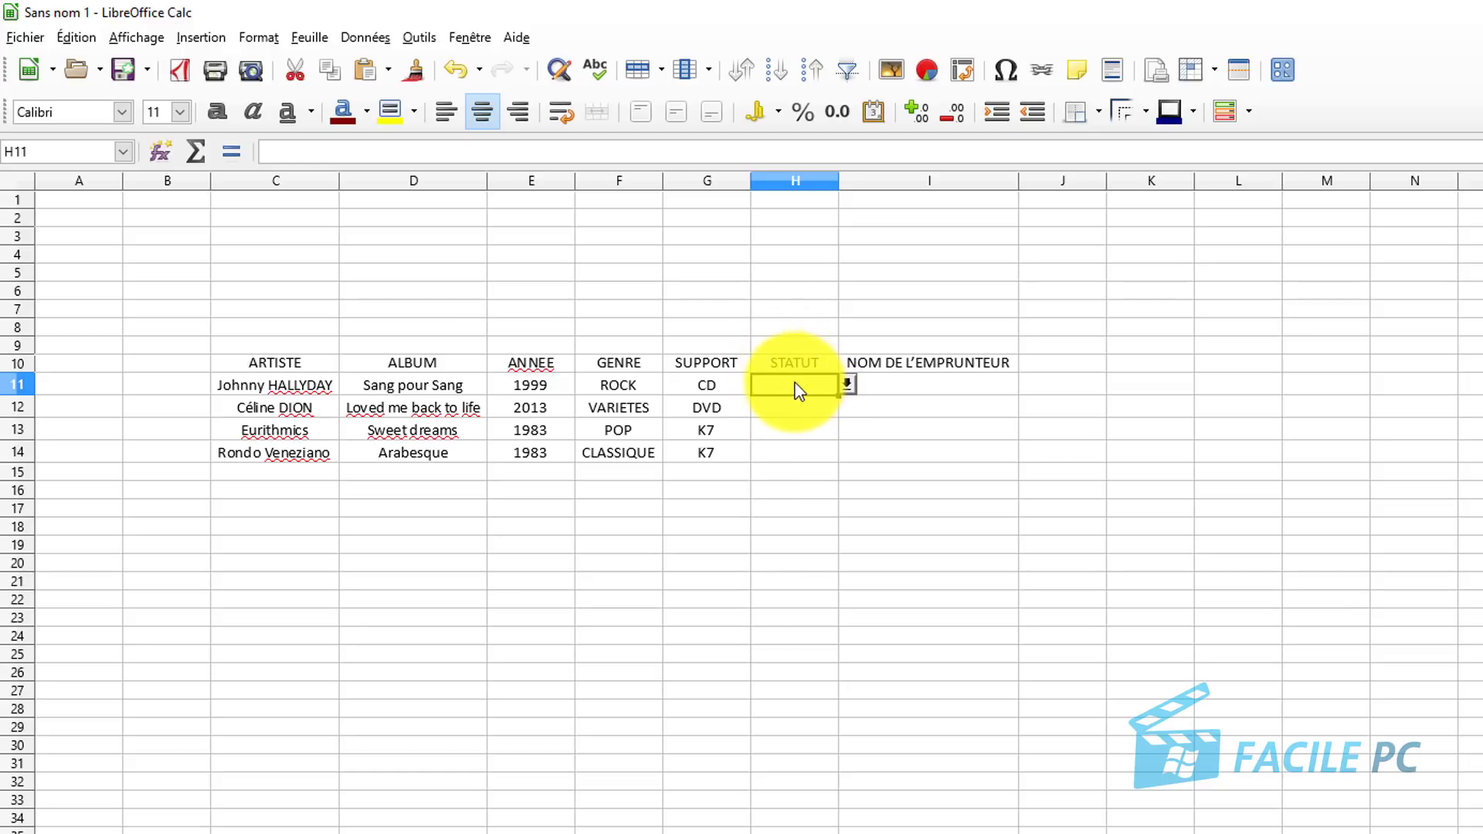
{"action": "left_click", "coordinate": [794, 383]}
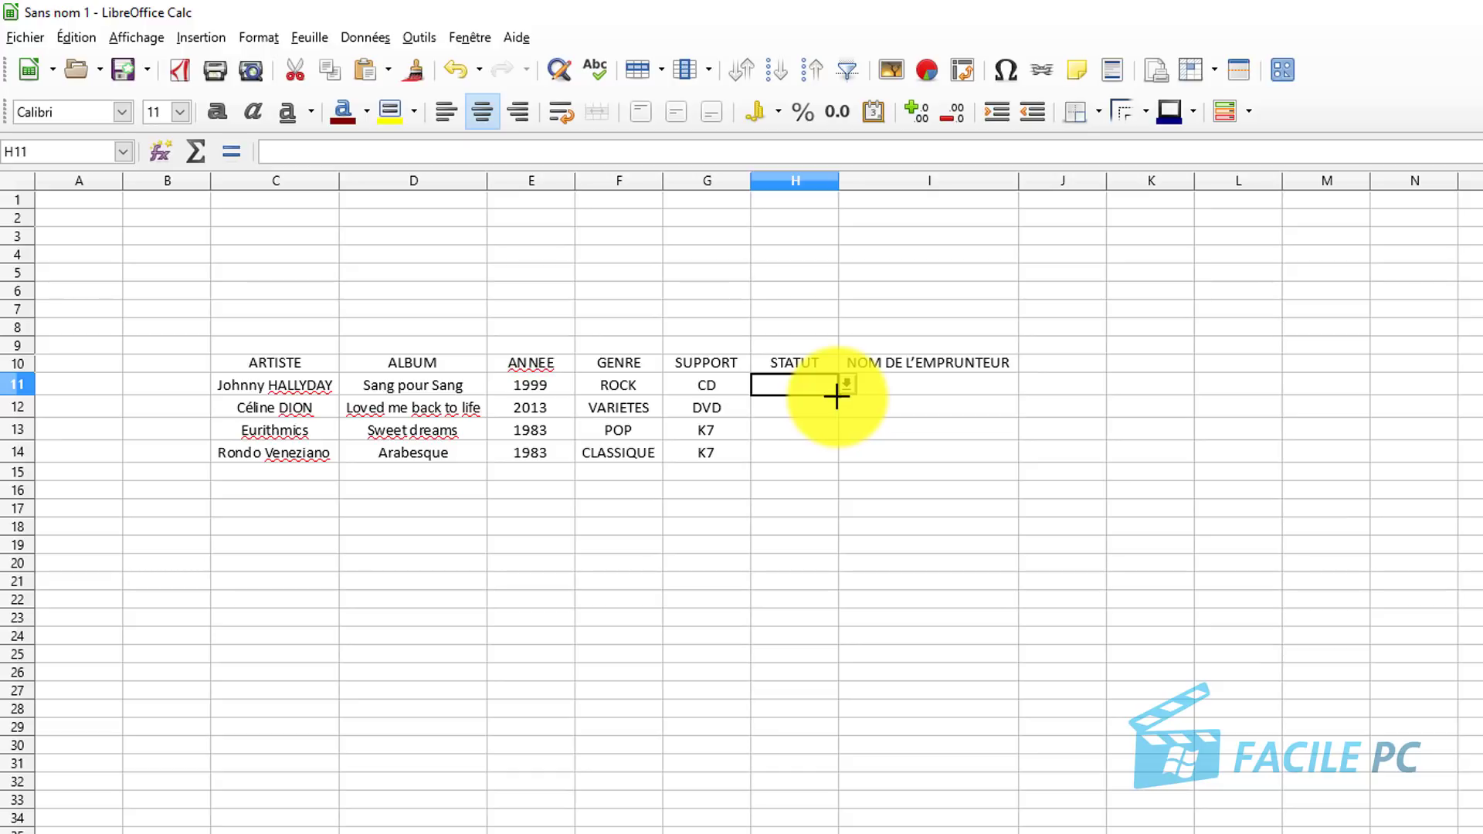
{"action": "left_click", "coordinate": [836, 395]}
{"action": "left_click_drag", "start_coordinate": [836, 396], "coordinate": [838, 458]}
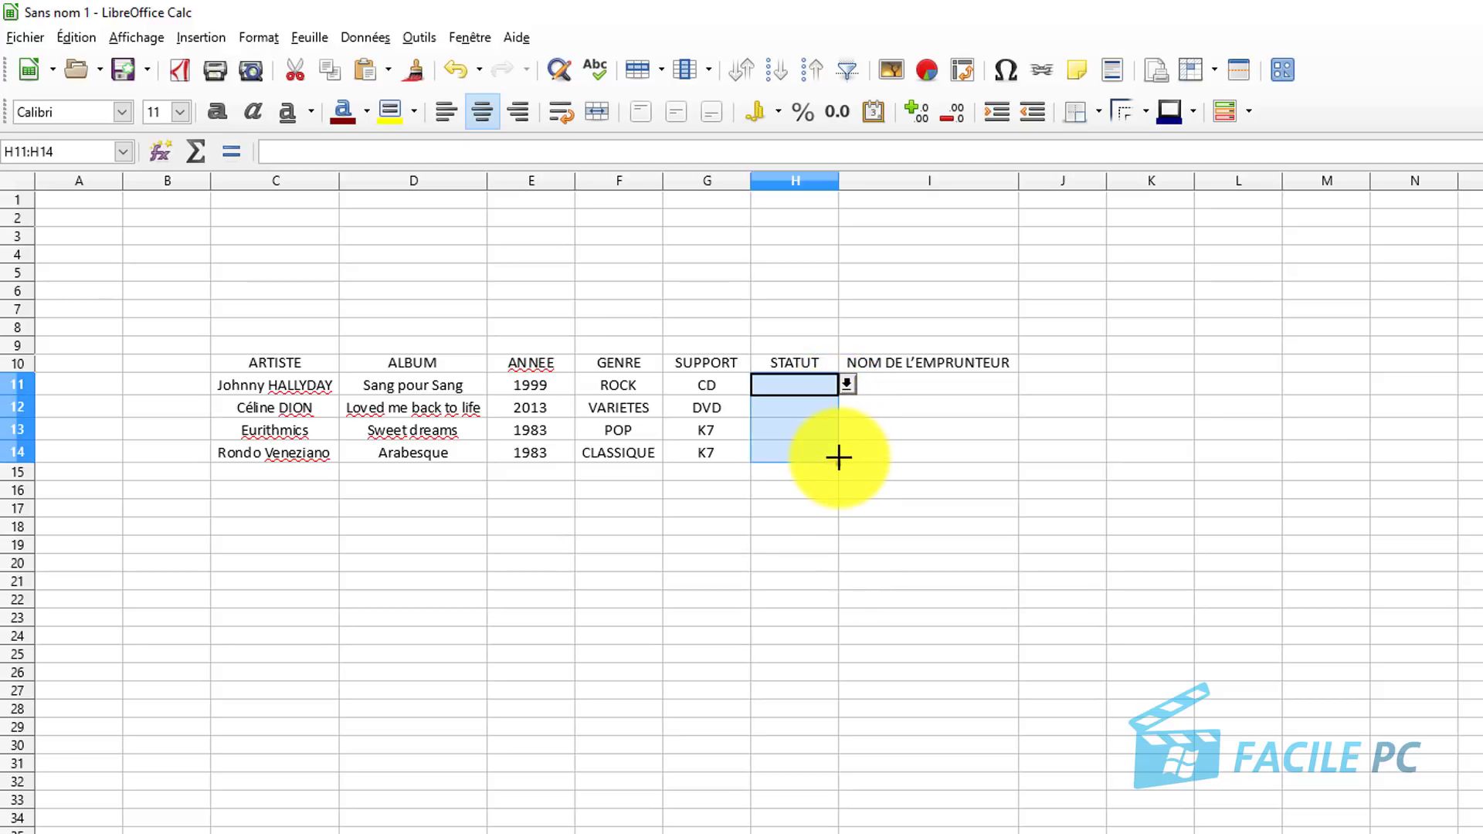
Set H12 to LIBRE and H11 to EMPRUNTE from their drop-down lists.
{"action": "left_click", "coordinate": [818, 401]}
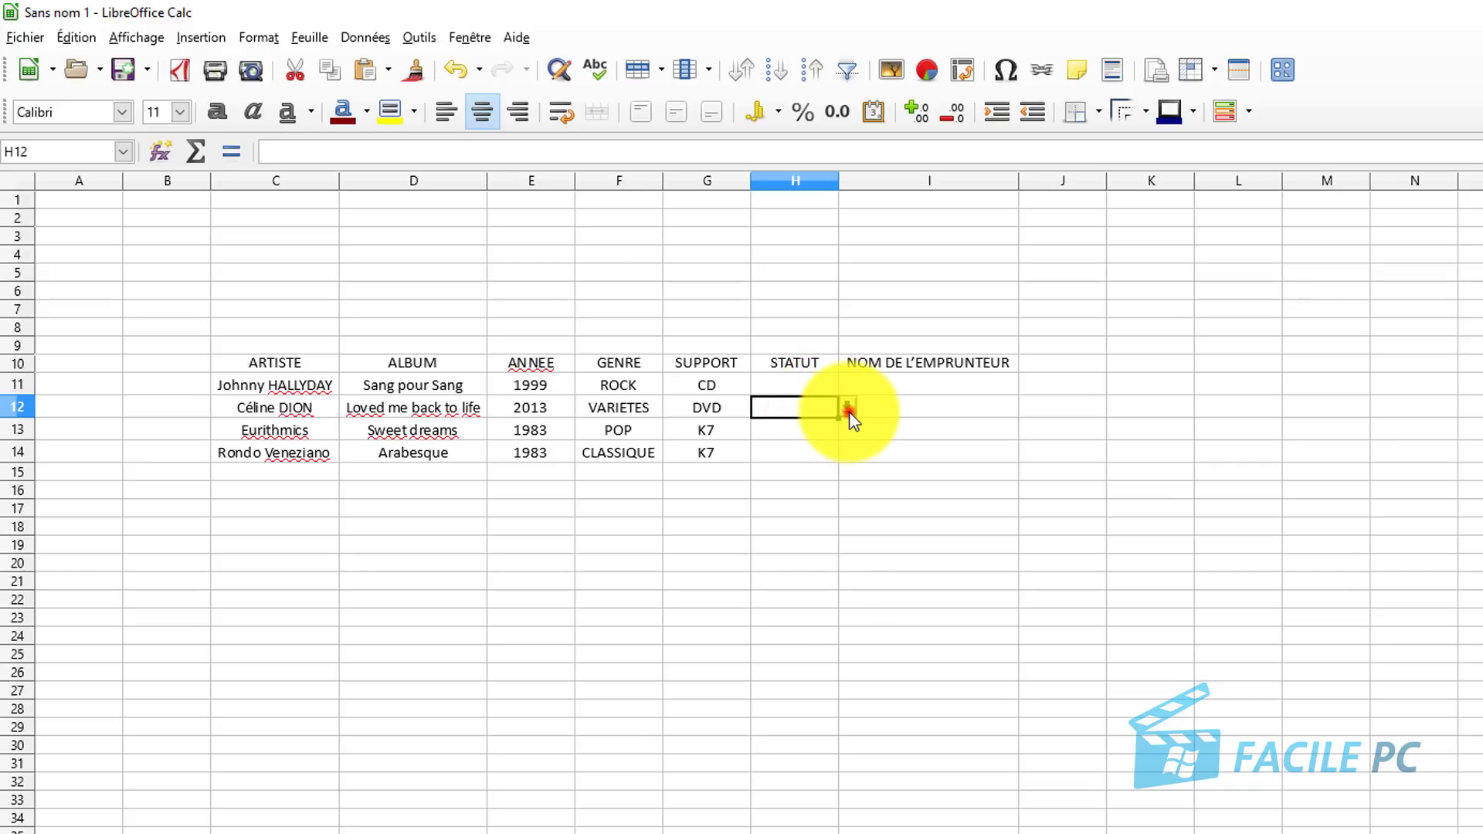
{"action": "left_click", "coordinate": [848, 409]}
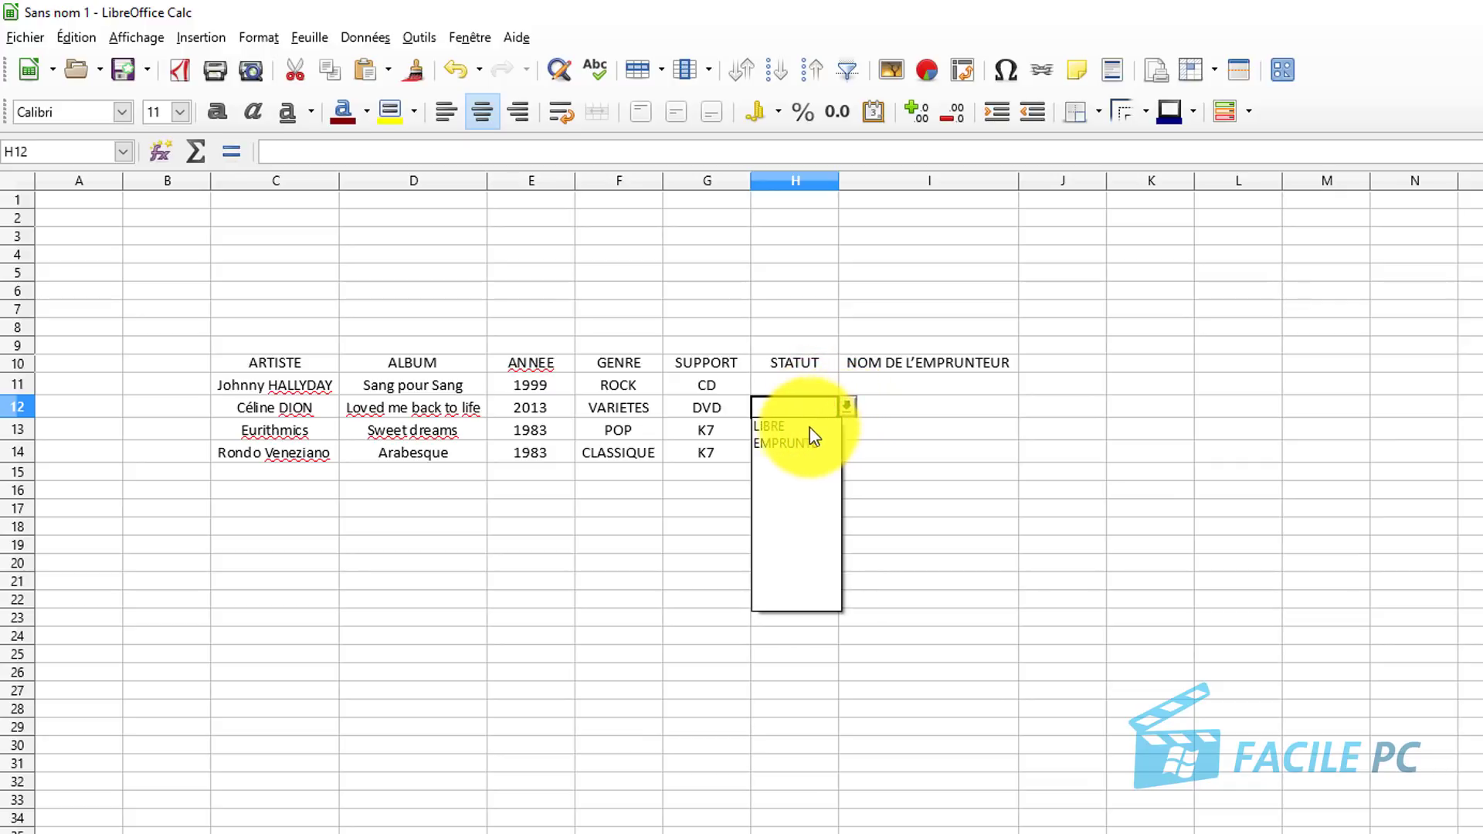
{"action": "left_click", "coordinate": [804, 425]}
{"action": "left_click", "coordinate": [796, 384]}
{"action": "left_click", "coordinate": [843, 384]}
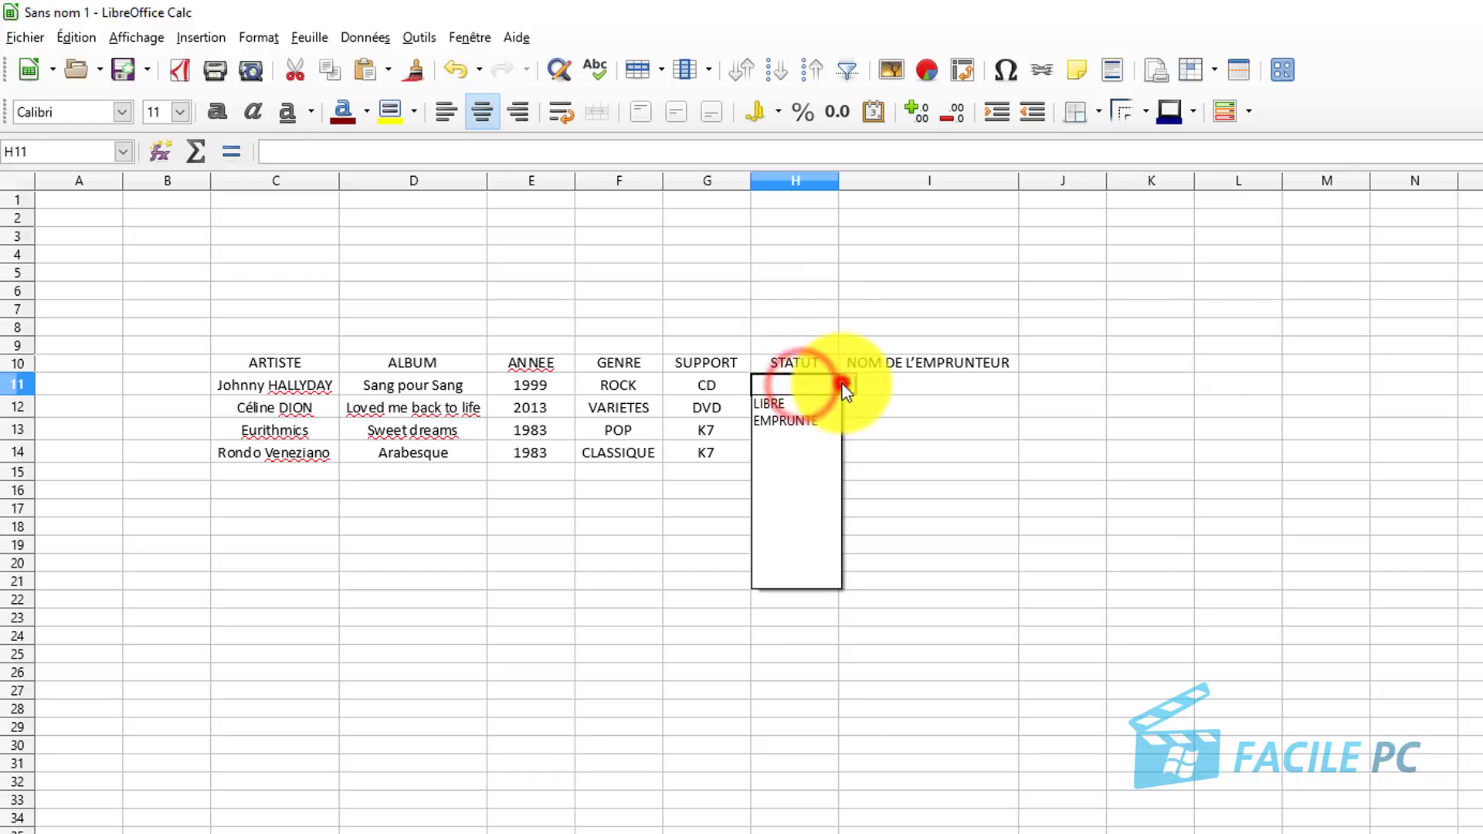
{"action": "left_click", "coordinate": [821, 423]}
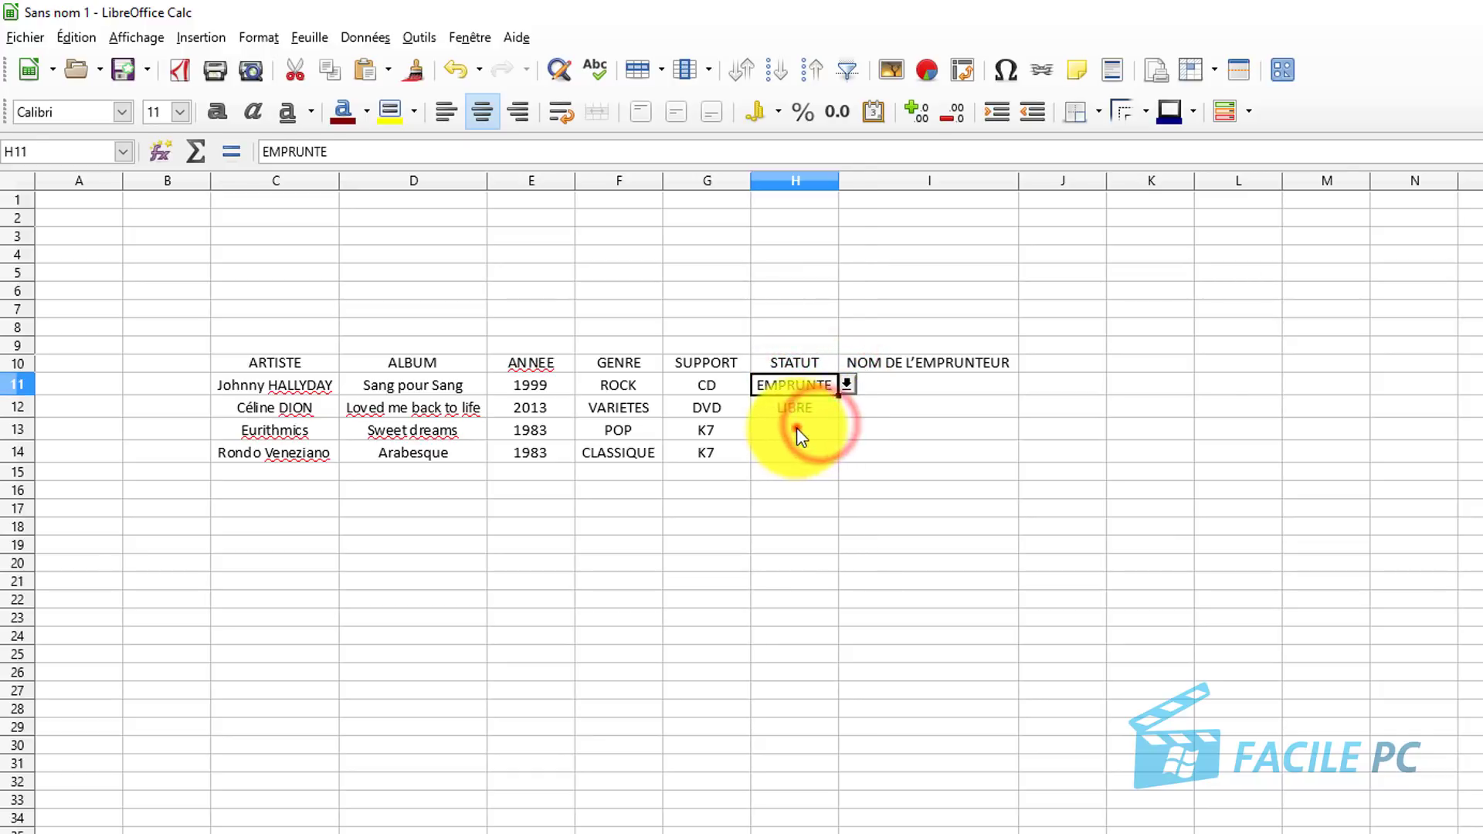
Set H13 and H14 to LIBRE from their drop-down lists.
{"action": "left_click", "coordinate": [799, 435]}
{"action": "left_click", "coordinate": [847, 431]}
{"action": "left_click", "coordinate": [815, 457]}
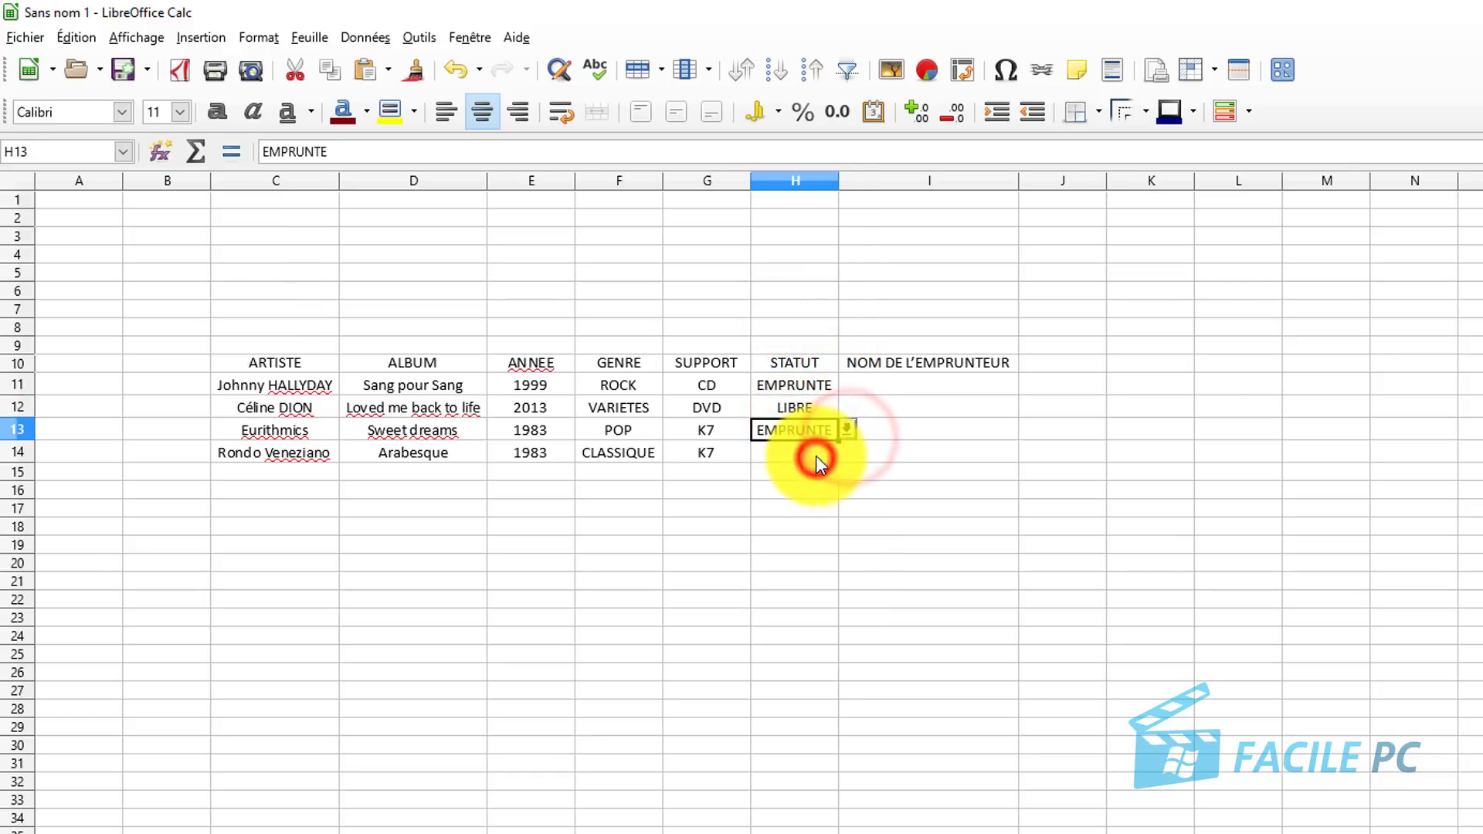
{"action": "left_click", "coordinate": [847, 430]}
{"action": "left_click", "coordinate": [800, 447]}
{"action": "left_click", "coordinate": [787, 456]}
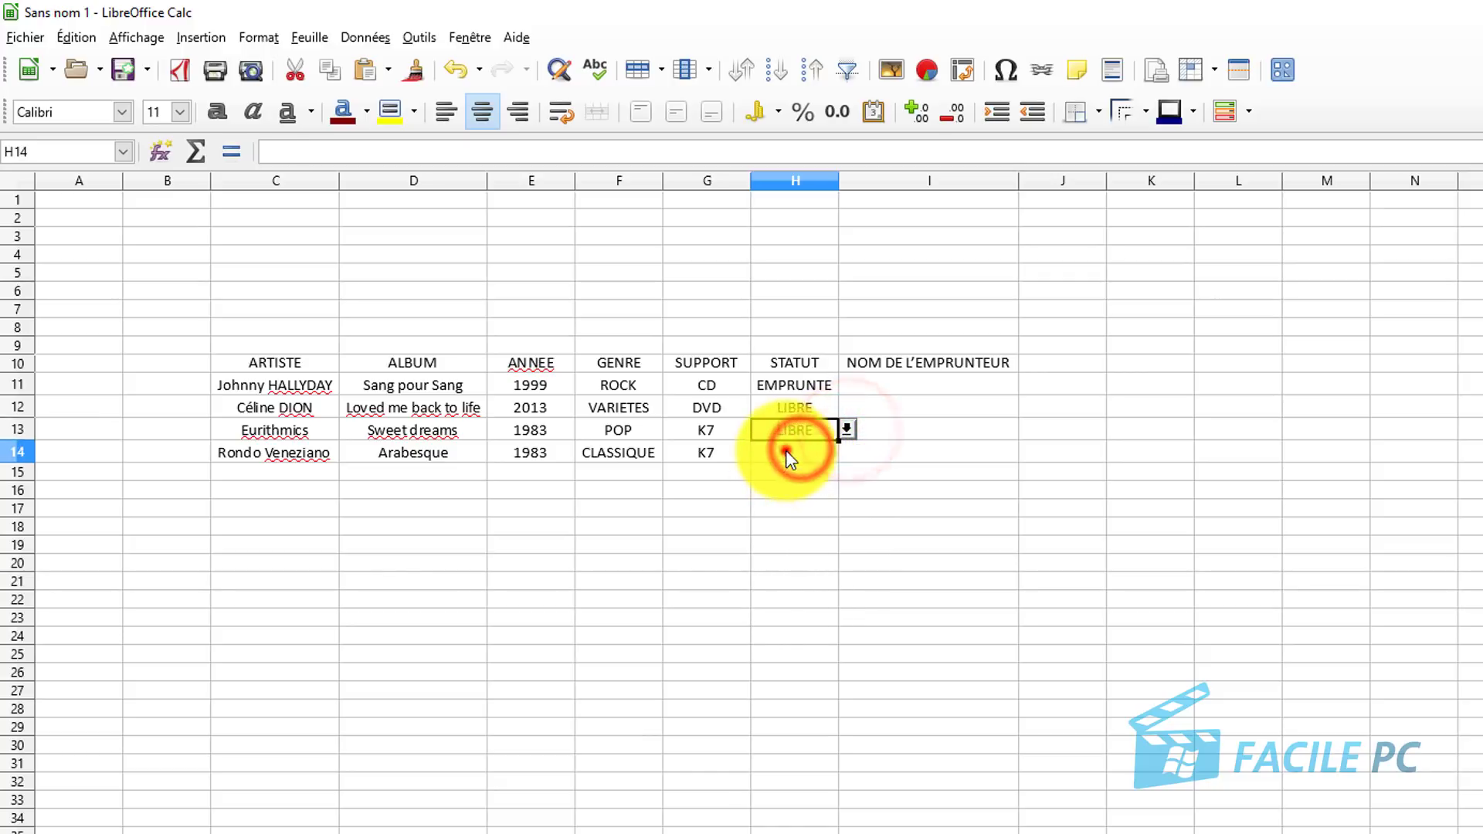
{"action": "left_click", "coordinate": [847, 451]}
{"action": "left_click", "coordinate": [782, 472]}
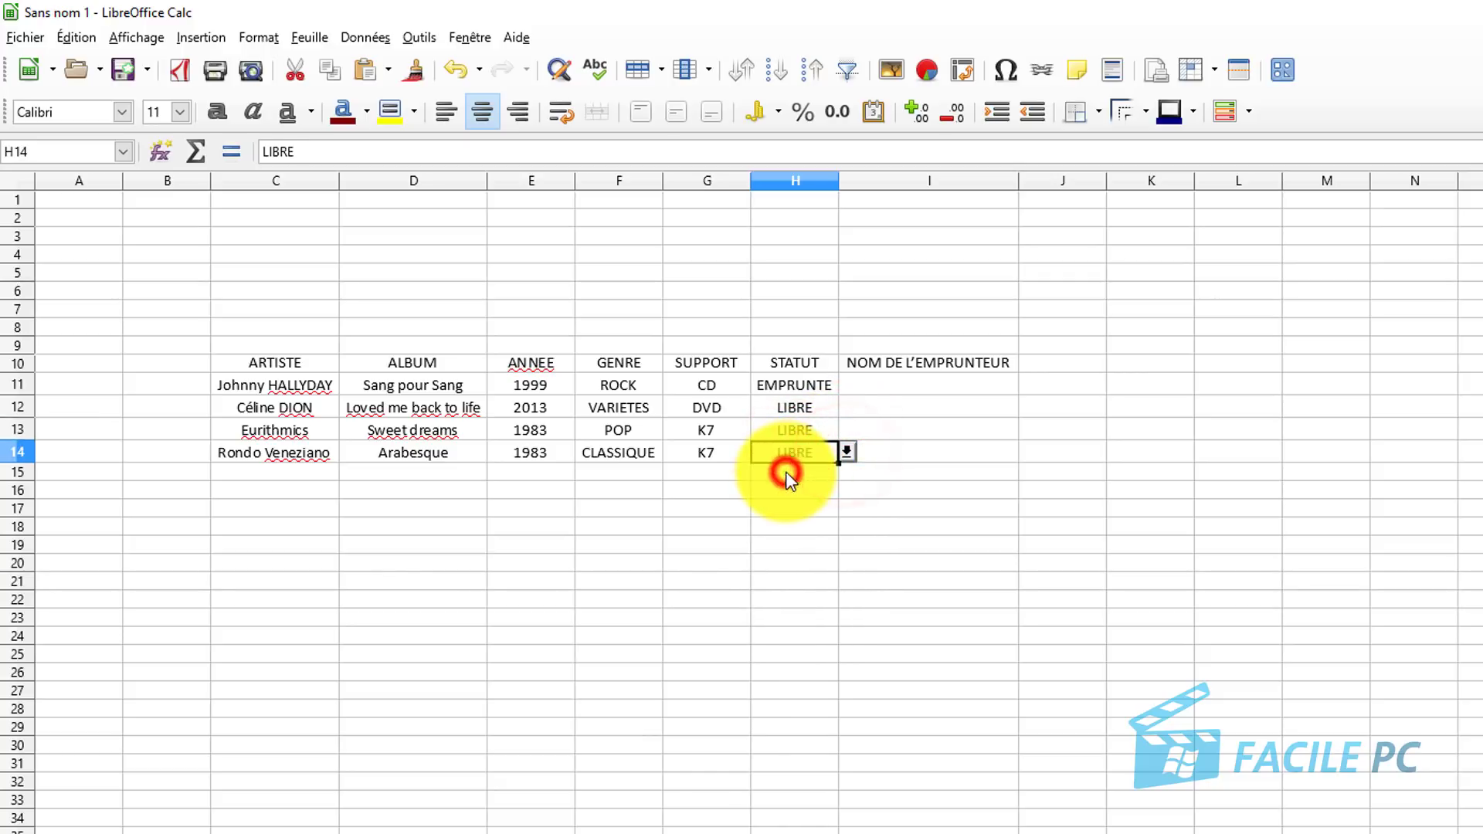
{"action": "left_click", "coordinate": [877, 384]}
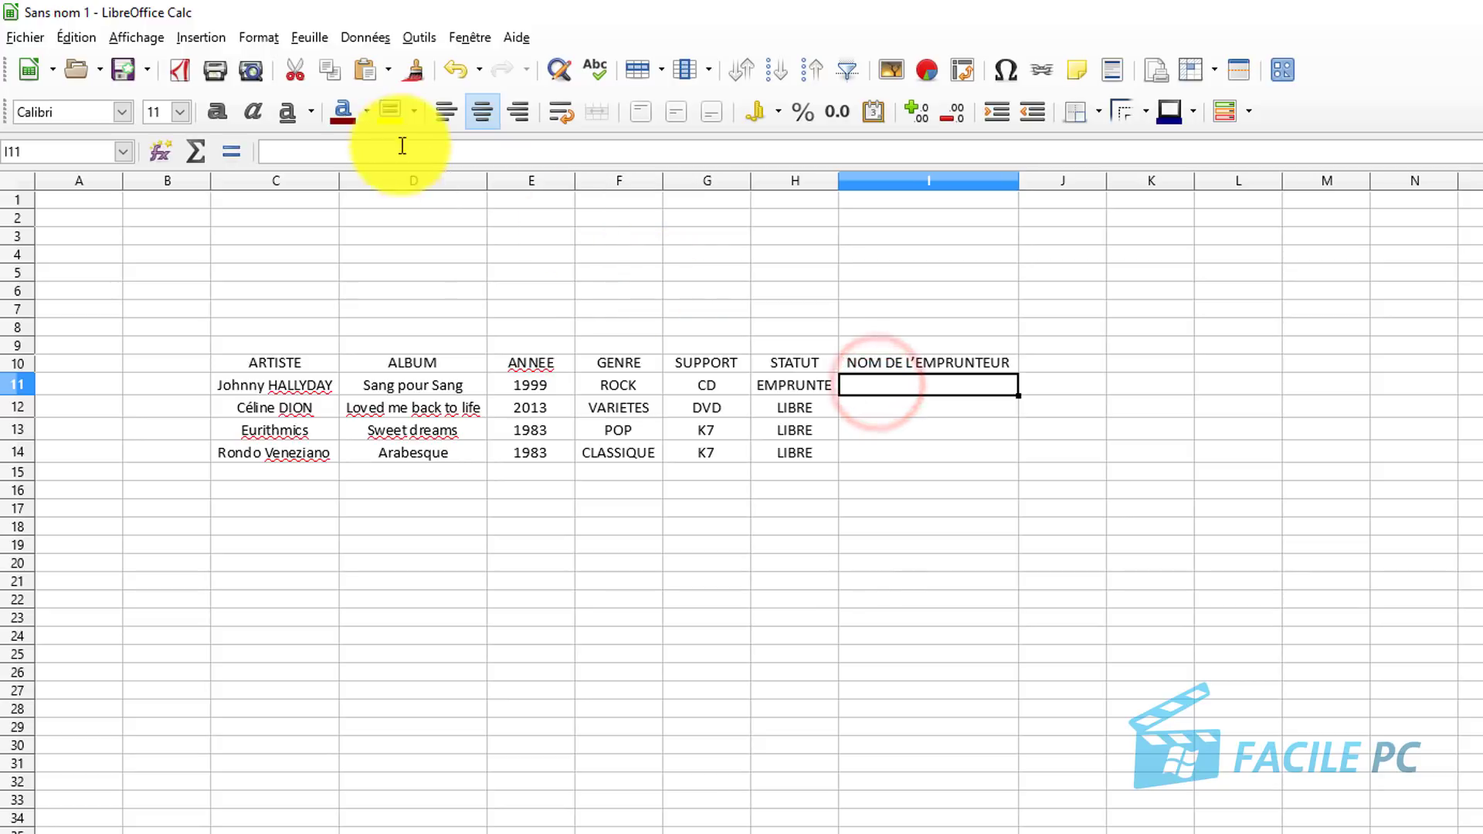
Give I11 a Liste validity rule whose only entry is the borrower's full name.
{"action": "left_click", "coordinate": [365, 37]}
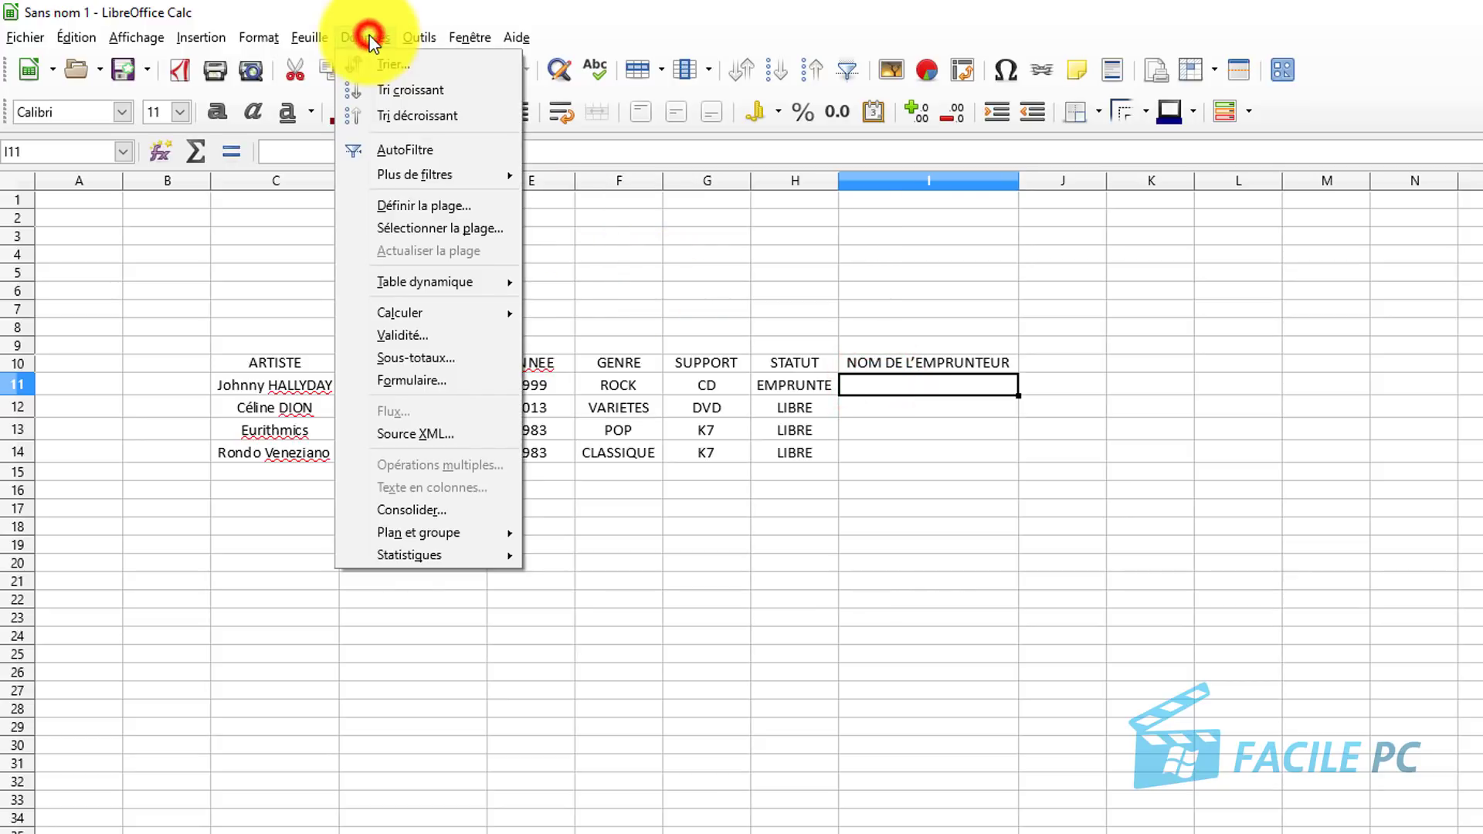
{"action": "left_click", "coordinate": [403, 334]}
{"action": "left_click", "coordinate": [857, 417]}
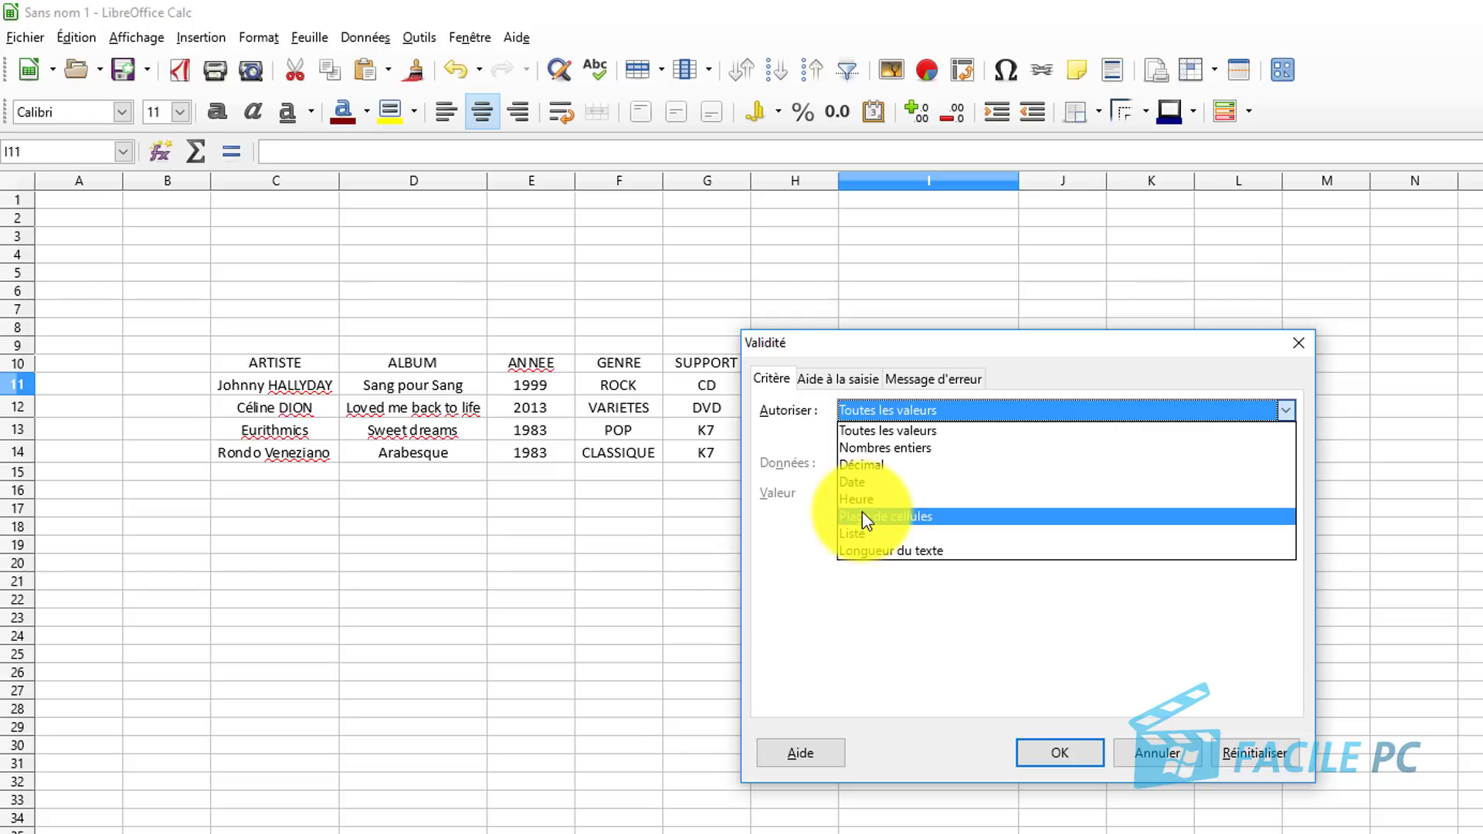
{"action": "left_click", "coordinate": [865, 533]}
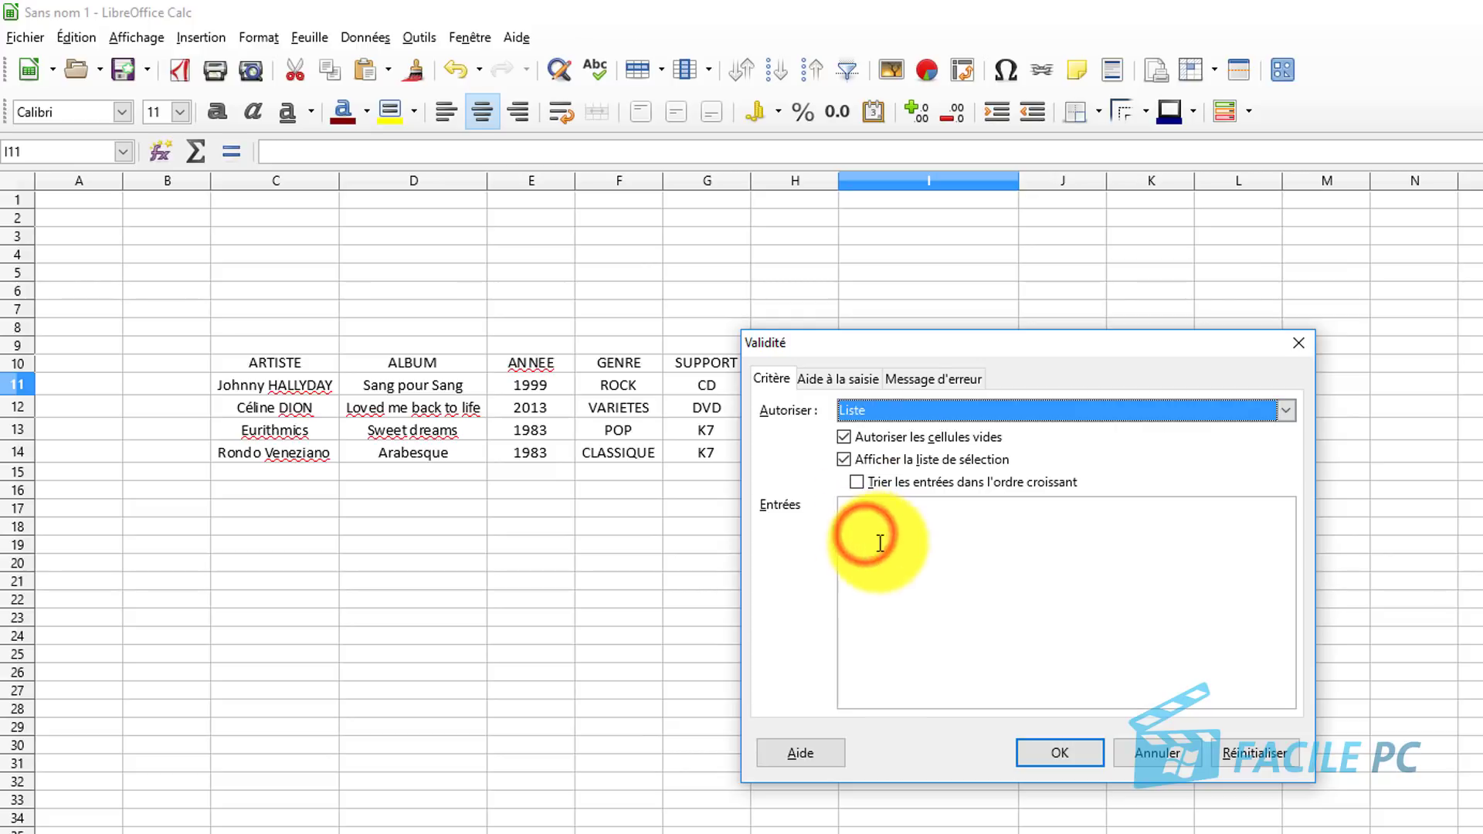
{"action": "left_click", "coordinate": [902, 525]}
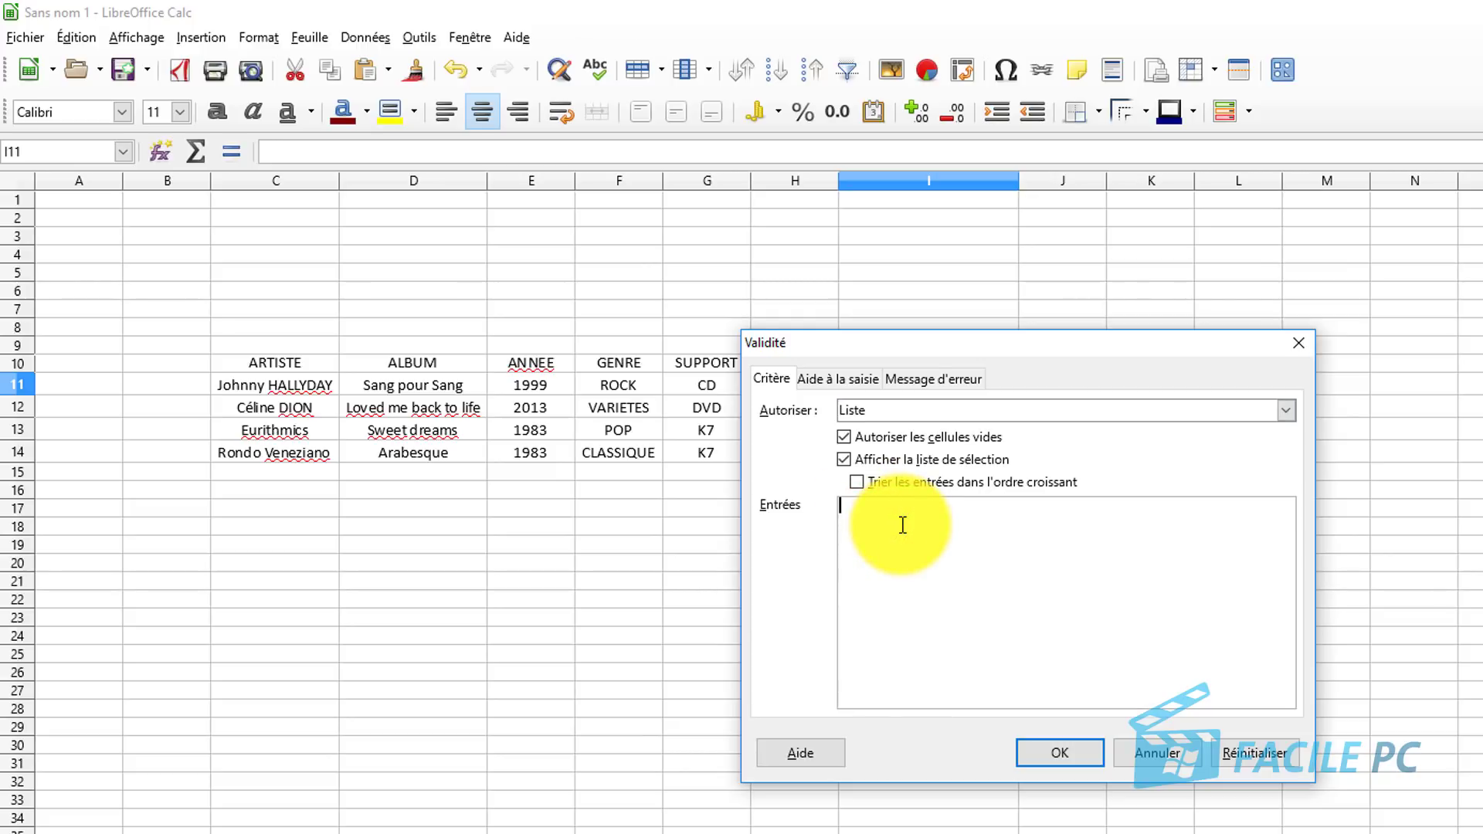
{"action": "left_click", "coordinate": [1064, 753]}
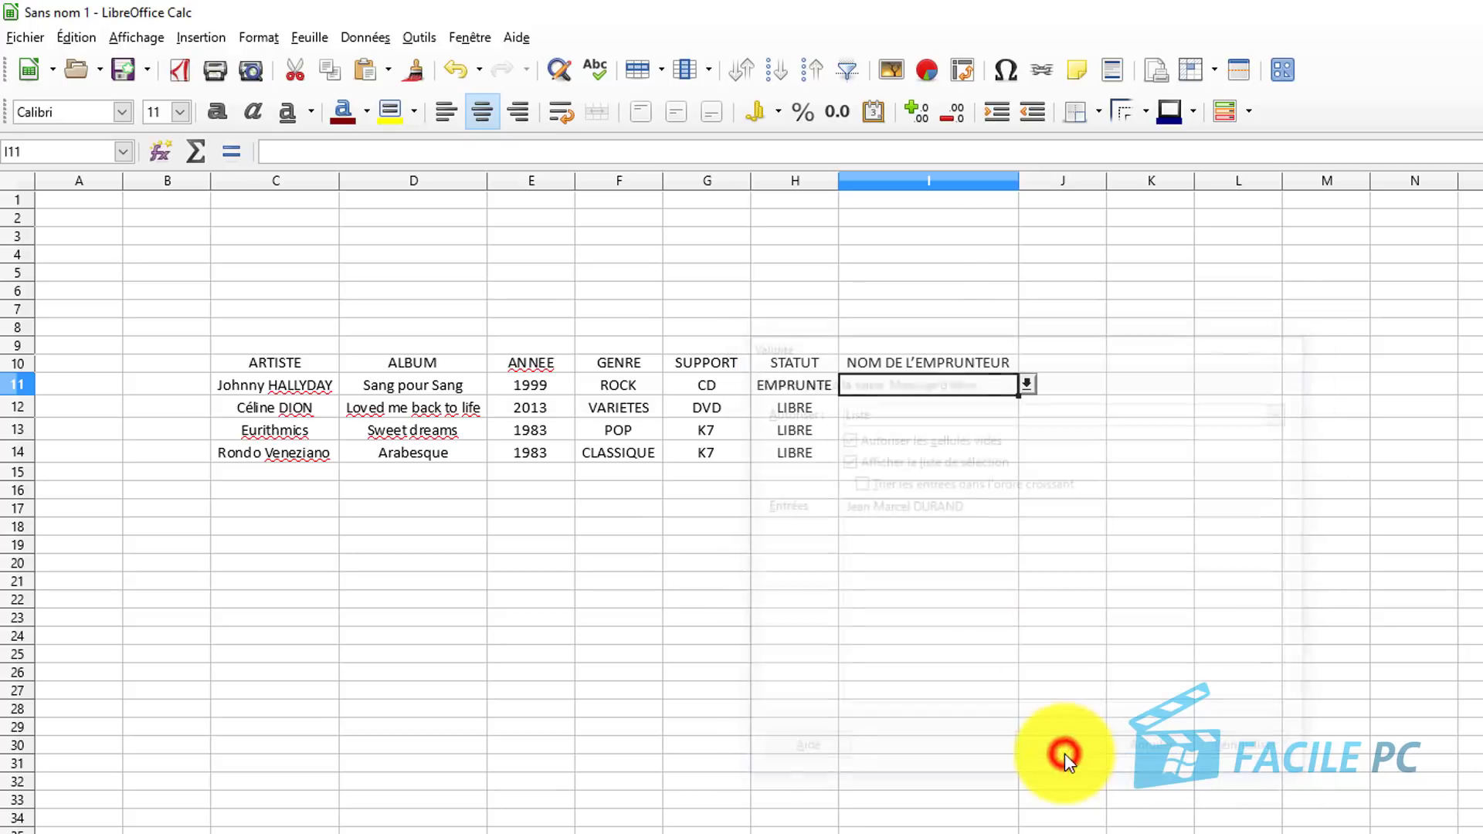
Copy I11's borrower validity list down to I14 with the fill handle.
{"action": "left_click", "coordinate": [1024, 384]}
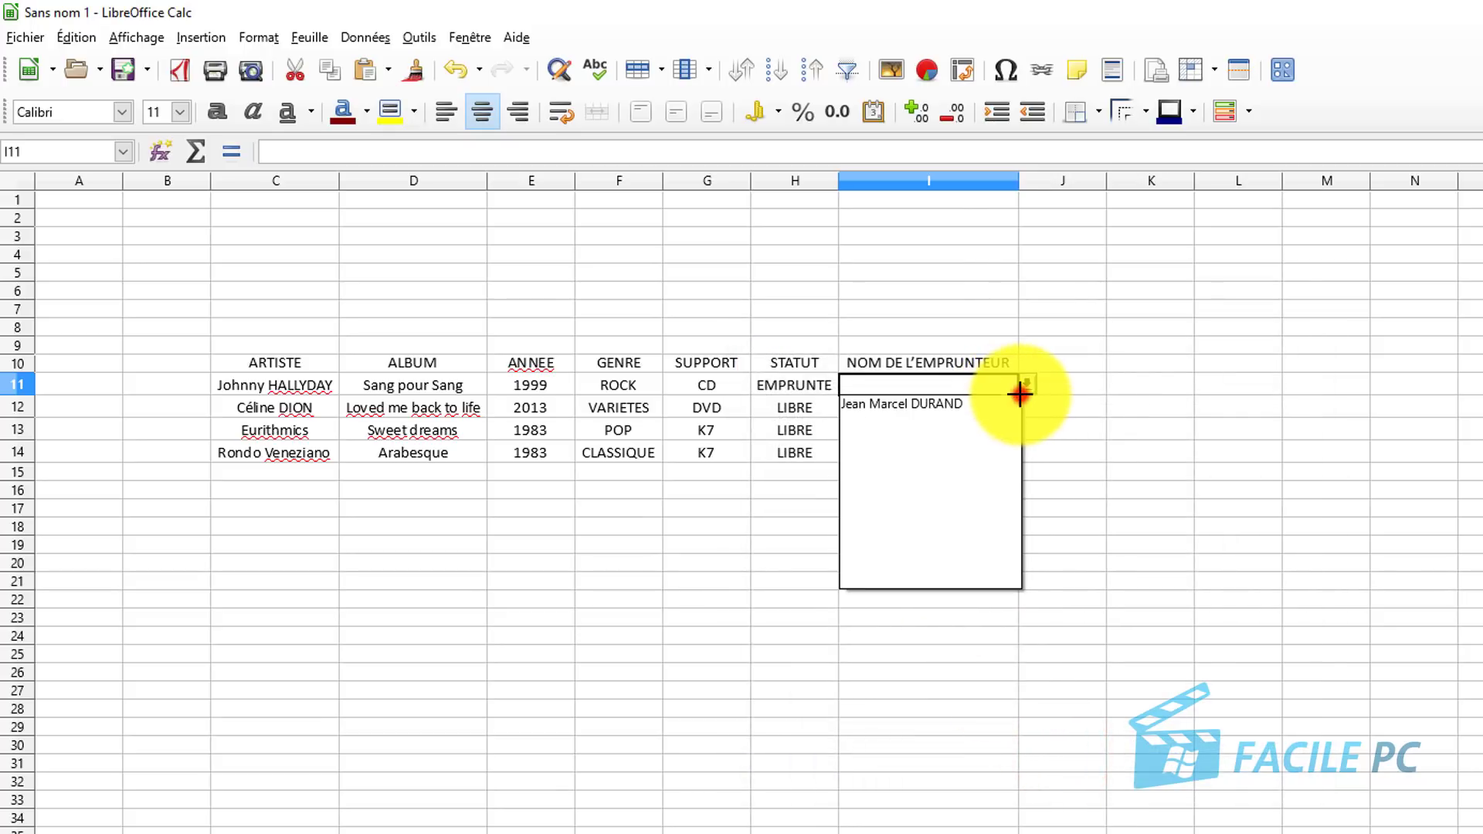
{"action": "left_click", "coordinate": [1072, 439]}
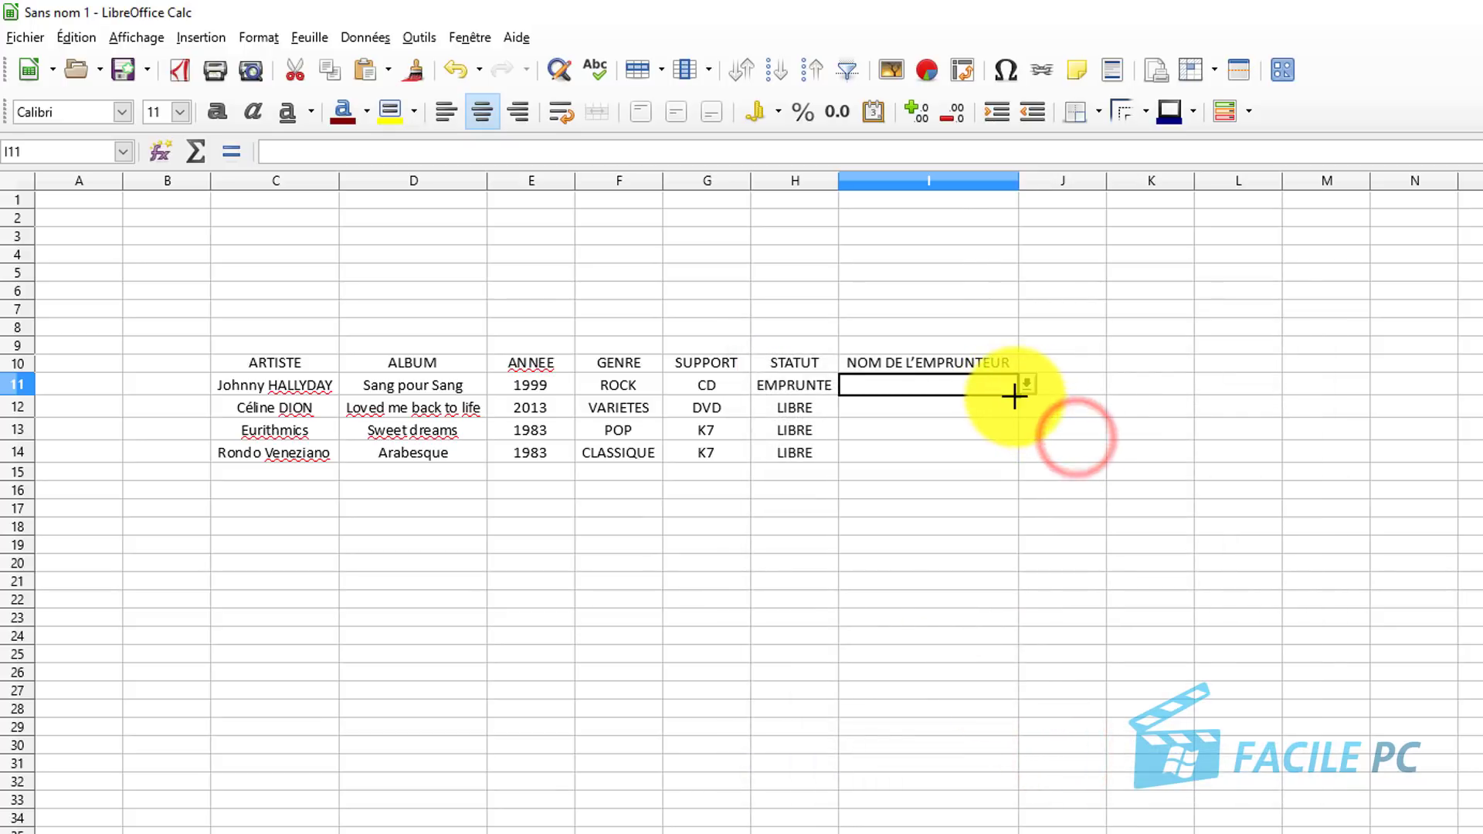
{"action": "left_click_drag", "start_coordinate": [1018, 394], "coordinate": [1008, 460]}
{"action": "left_click", "coordinate": [1072, 469]}
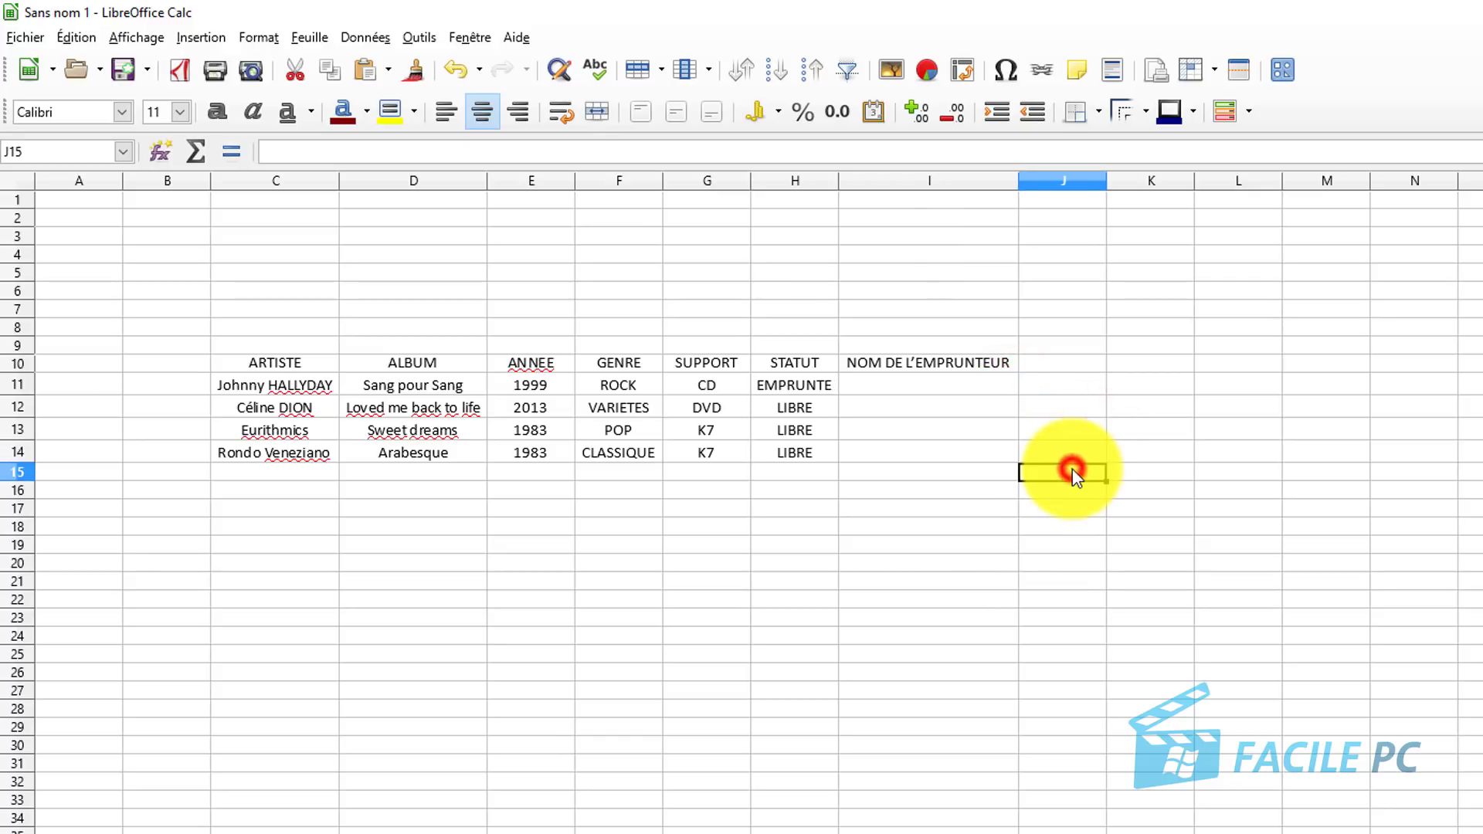
Fill I11 with the first borrower's name from its drop-down list.
{"action": "left_click", "coordinate": [953, 388]}
{"action": "left_click", "coordinate": [1027, 384]}
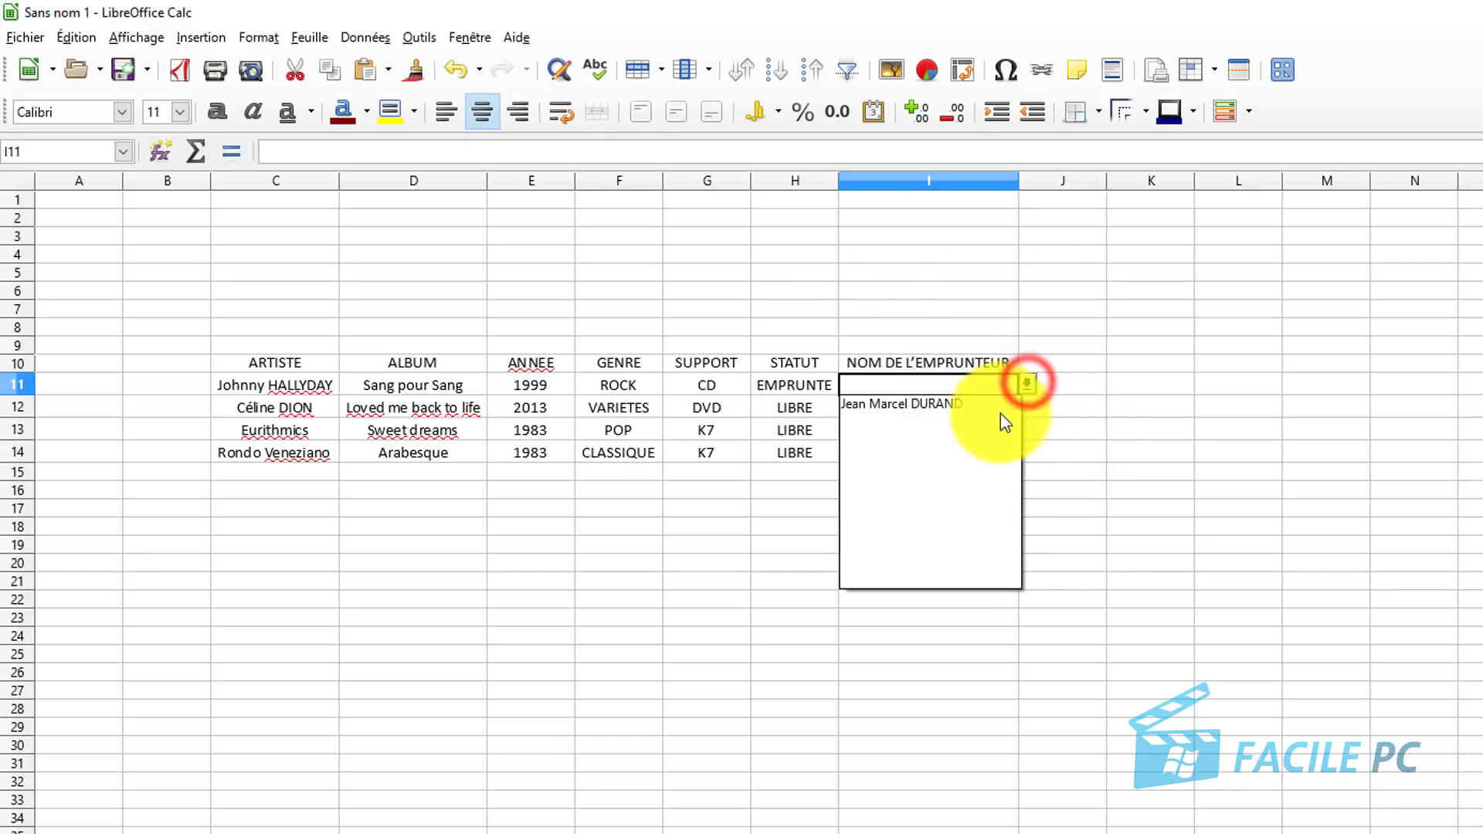
{"action": "left_click", "coordinate": [995, 398]}
{"action": "left_click", "coordinate": [986, 410]}
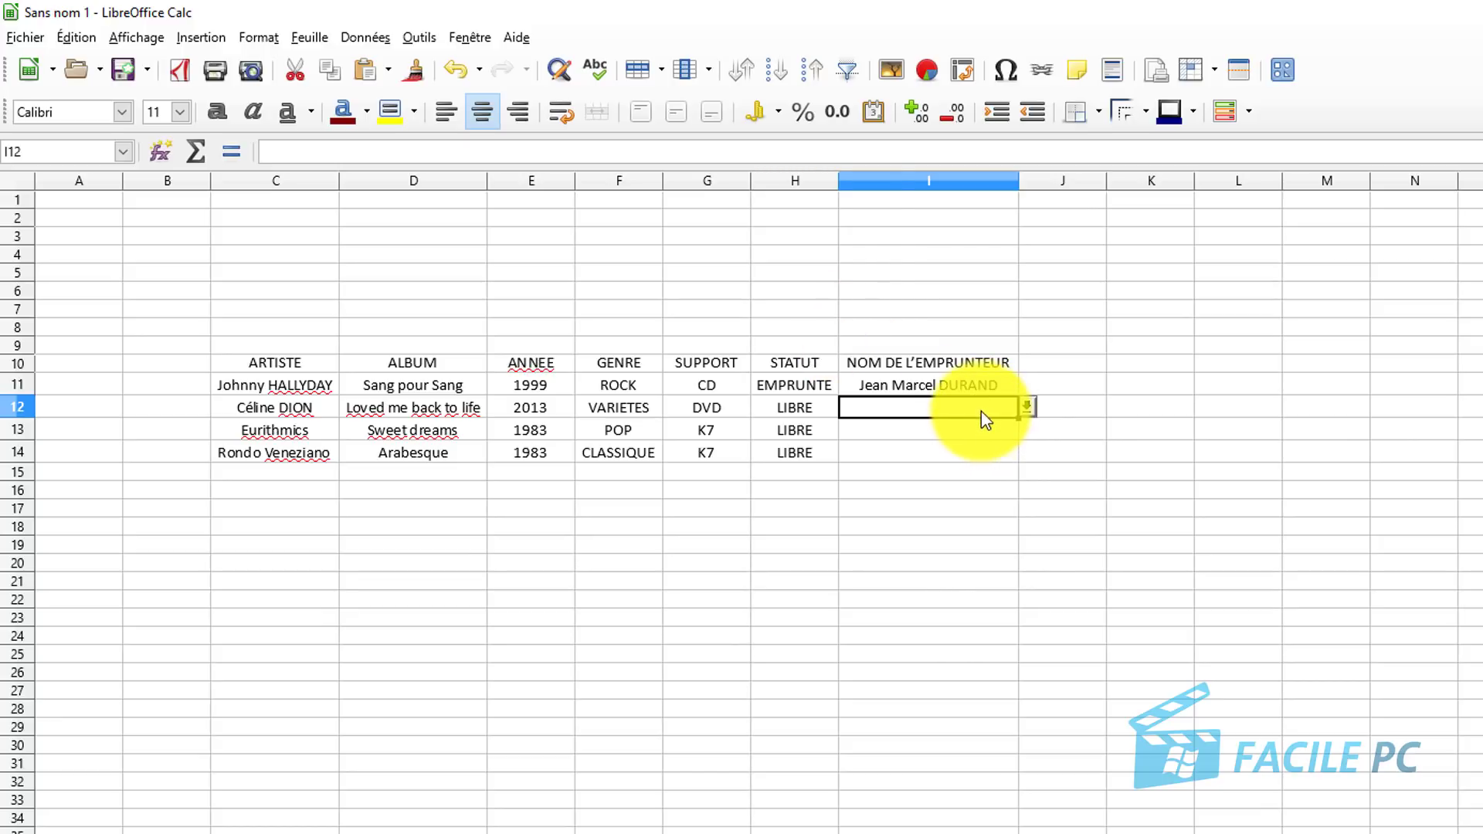
{"action": "left_click", "coordinate": [355, 39]}
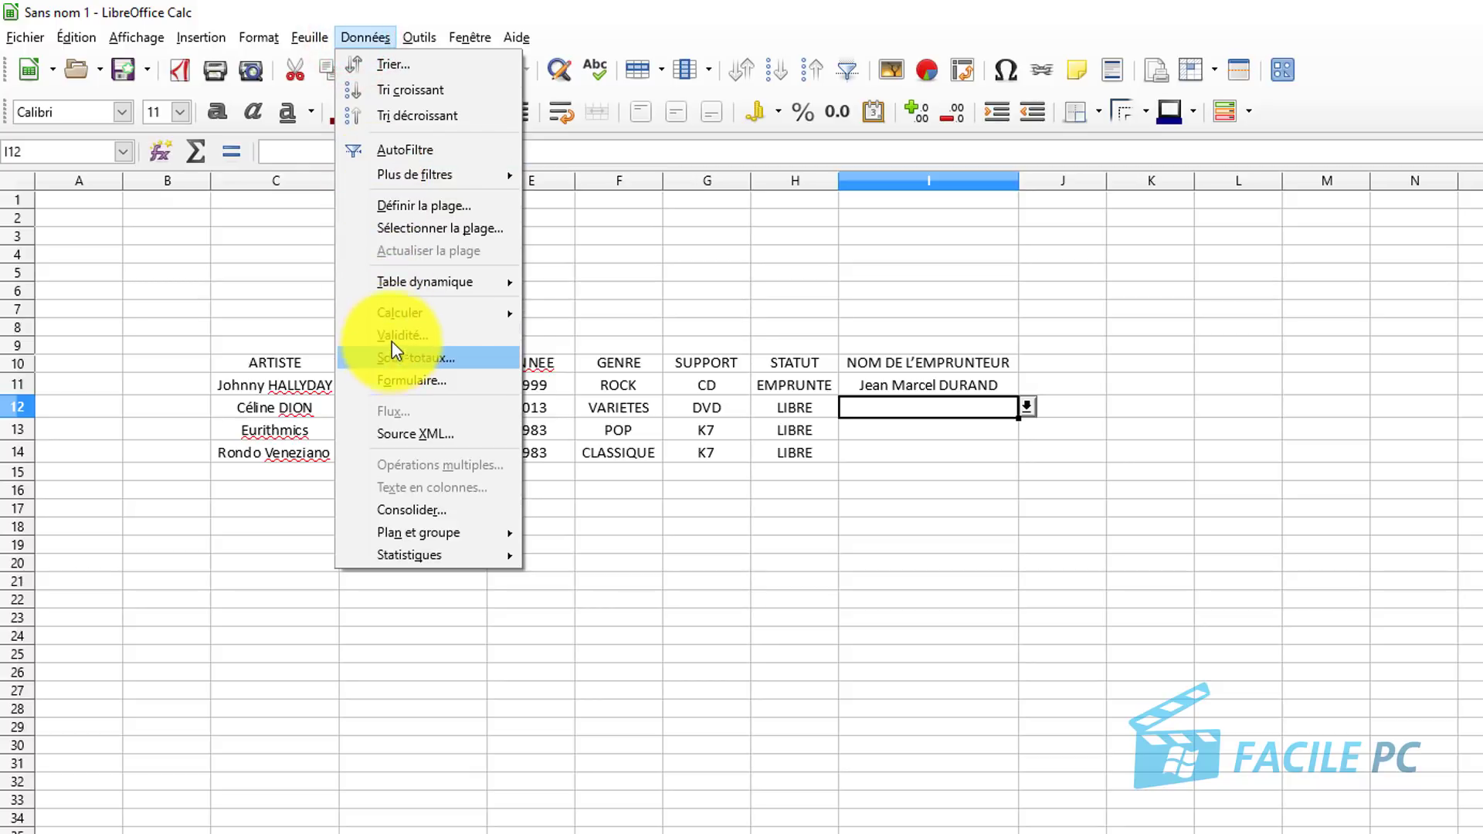
Add a second borrower's full name to I12's validity entries and pick it in I12.
{"action": "left_click", "coordinate": [392, 338]}
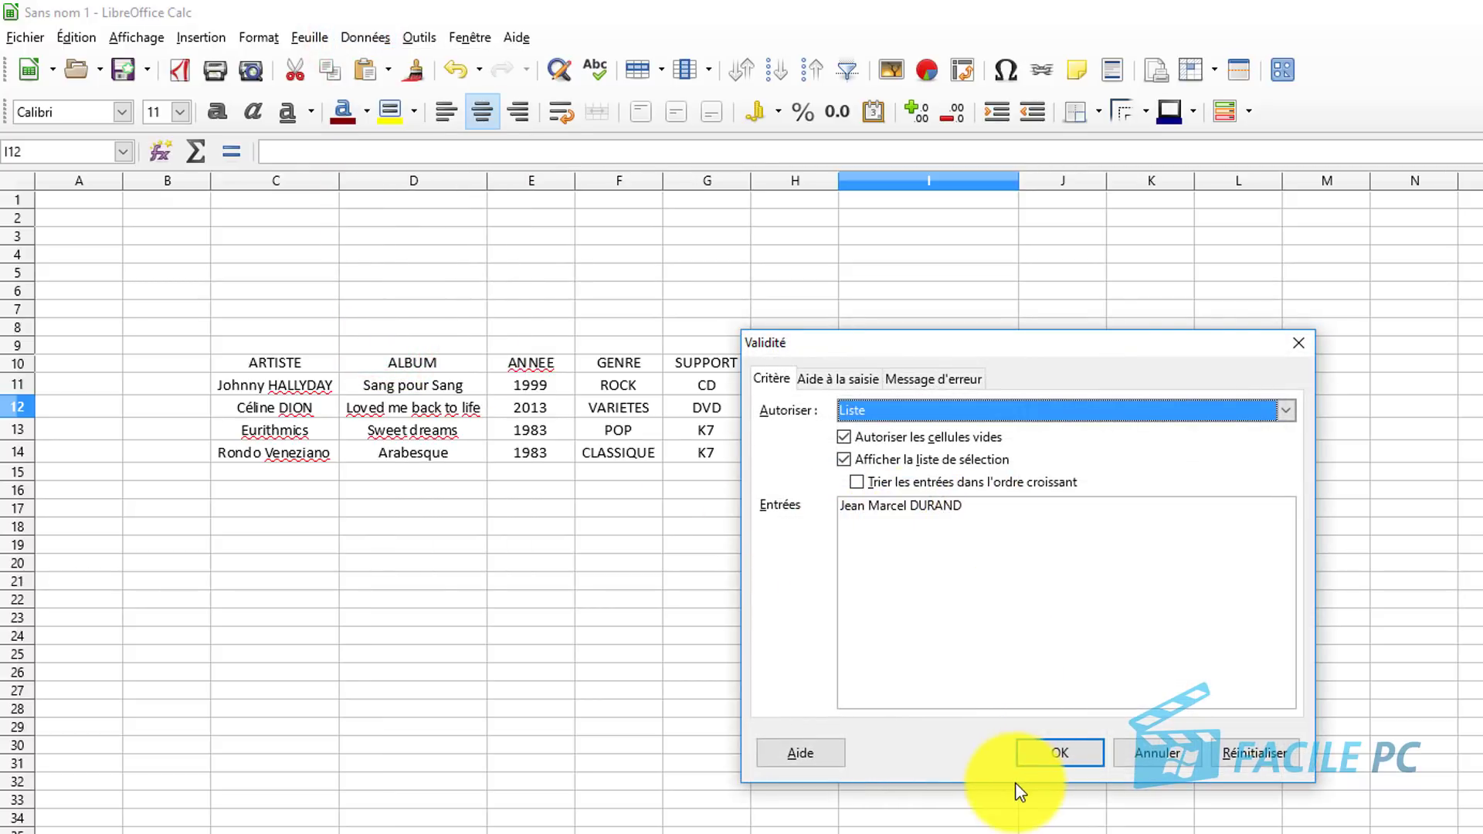
{"action": "left_click", "coordinate": [1051, 517]}
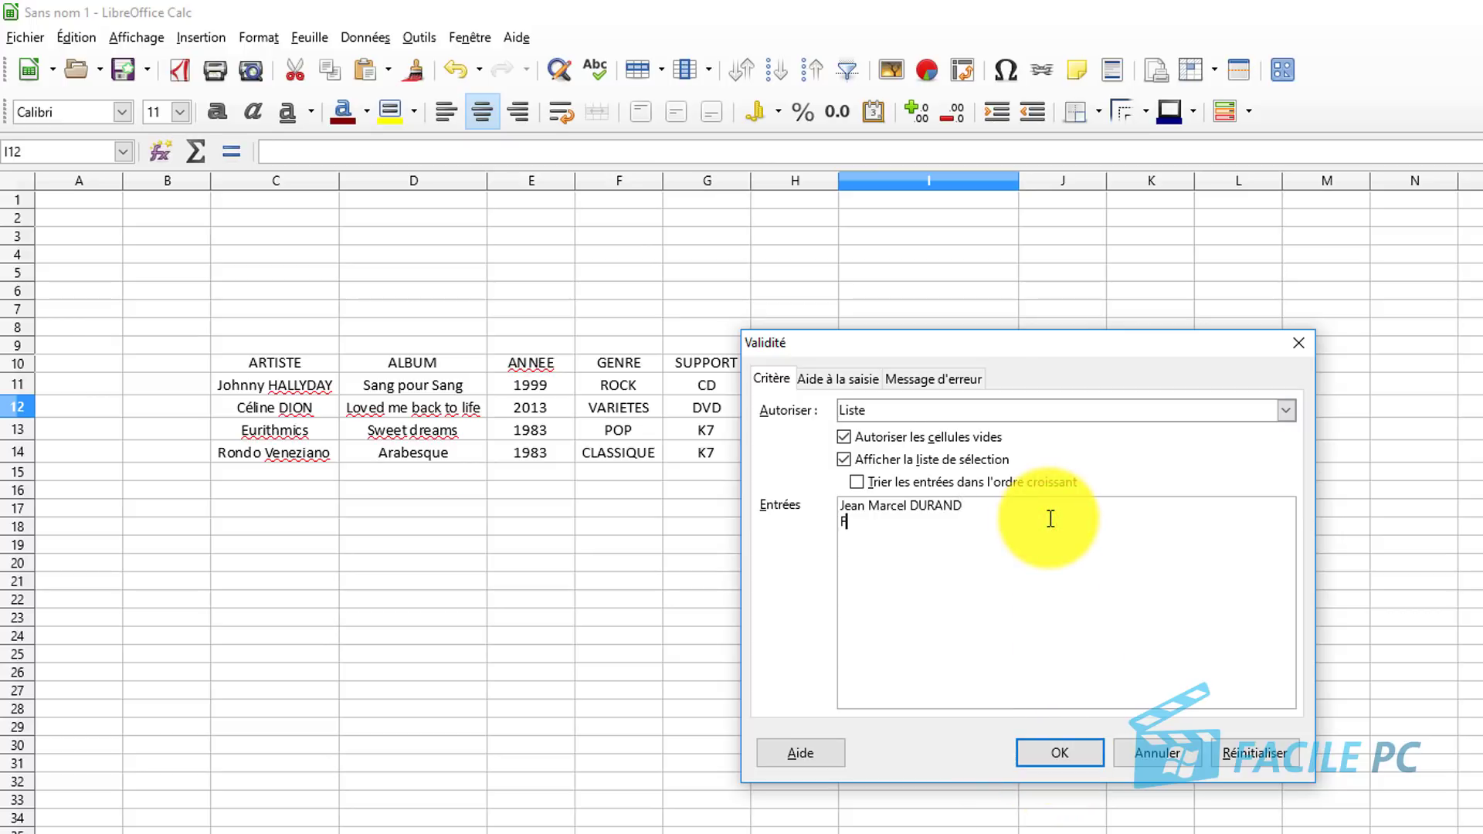
{"action": "left_click", "coordinate": [1066, 757]}
{"action": "left_click", "coordinate": [1026, 406]}
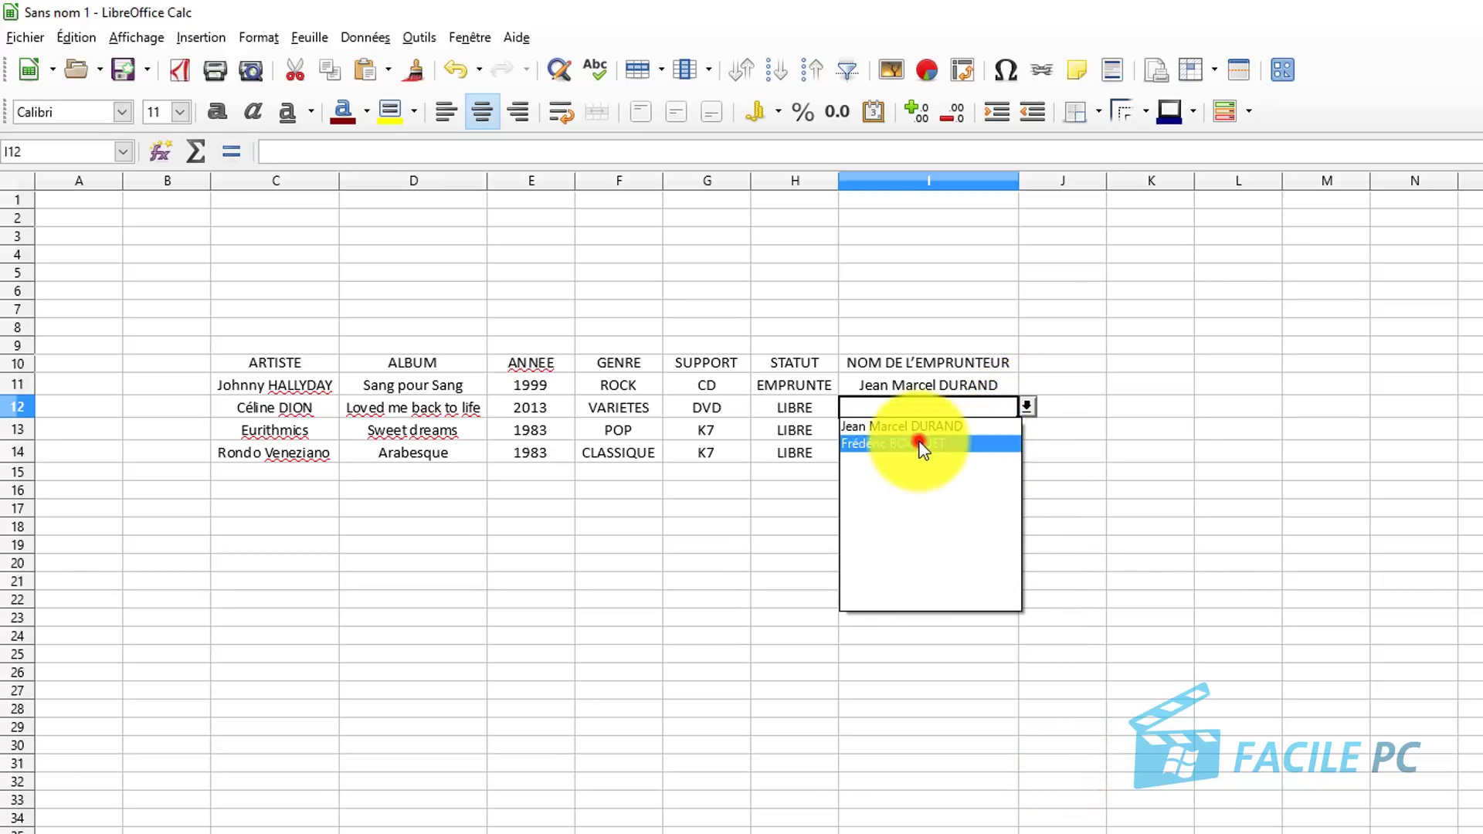
{"action": "left_click", "coordinate": [920, 443]}
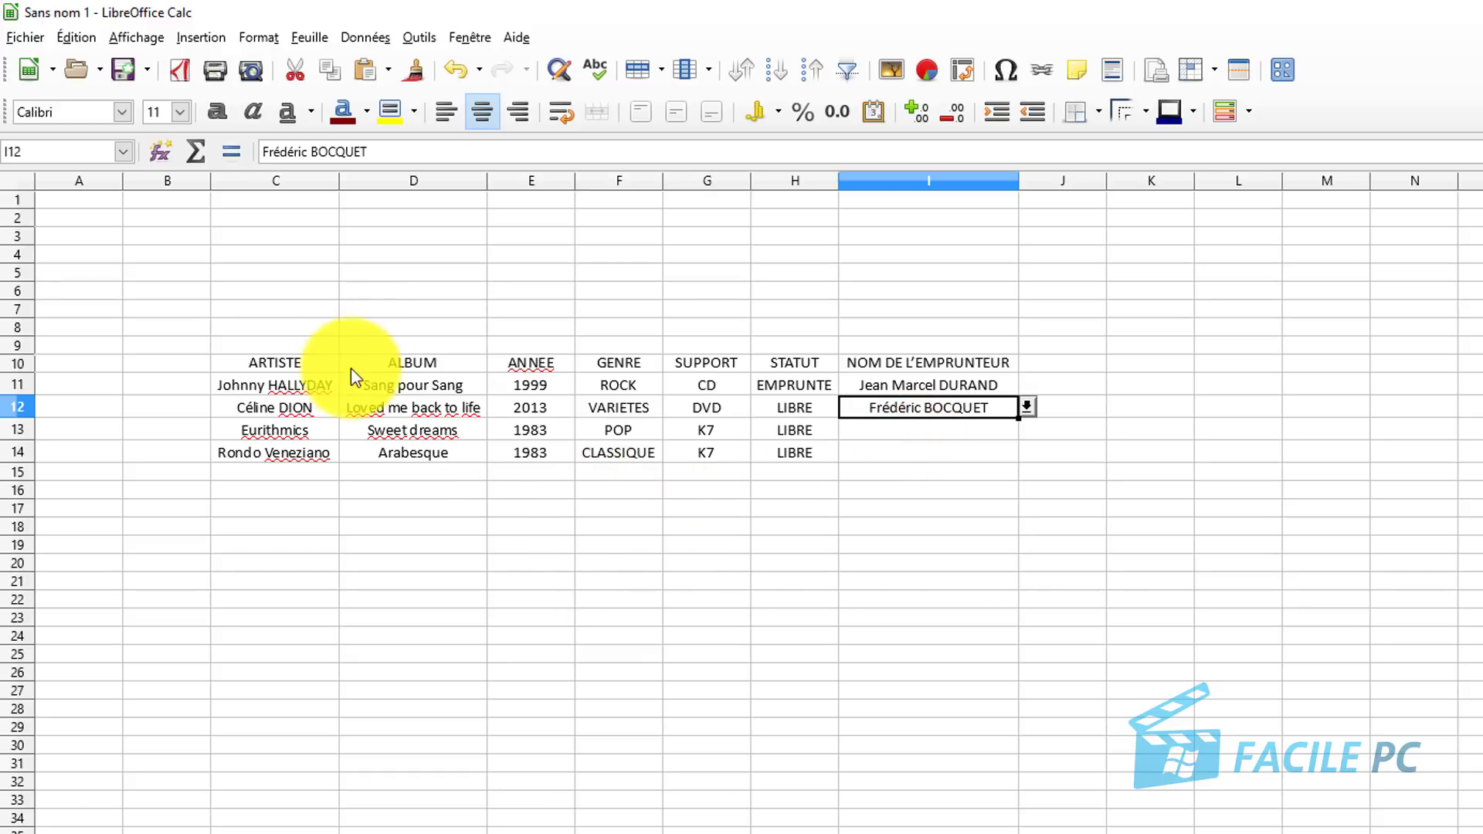
Select the table range C10:I14 and open Format > Styles d'AutoFormat.
{"action": "left_click_drag", "start_coordinate": [249, 371], "coordinate": [956, 449]}
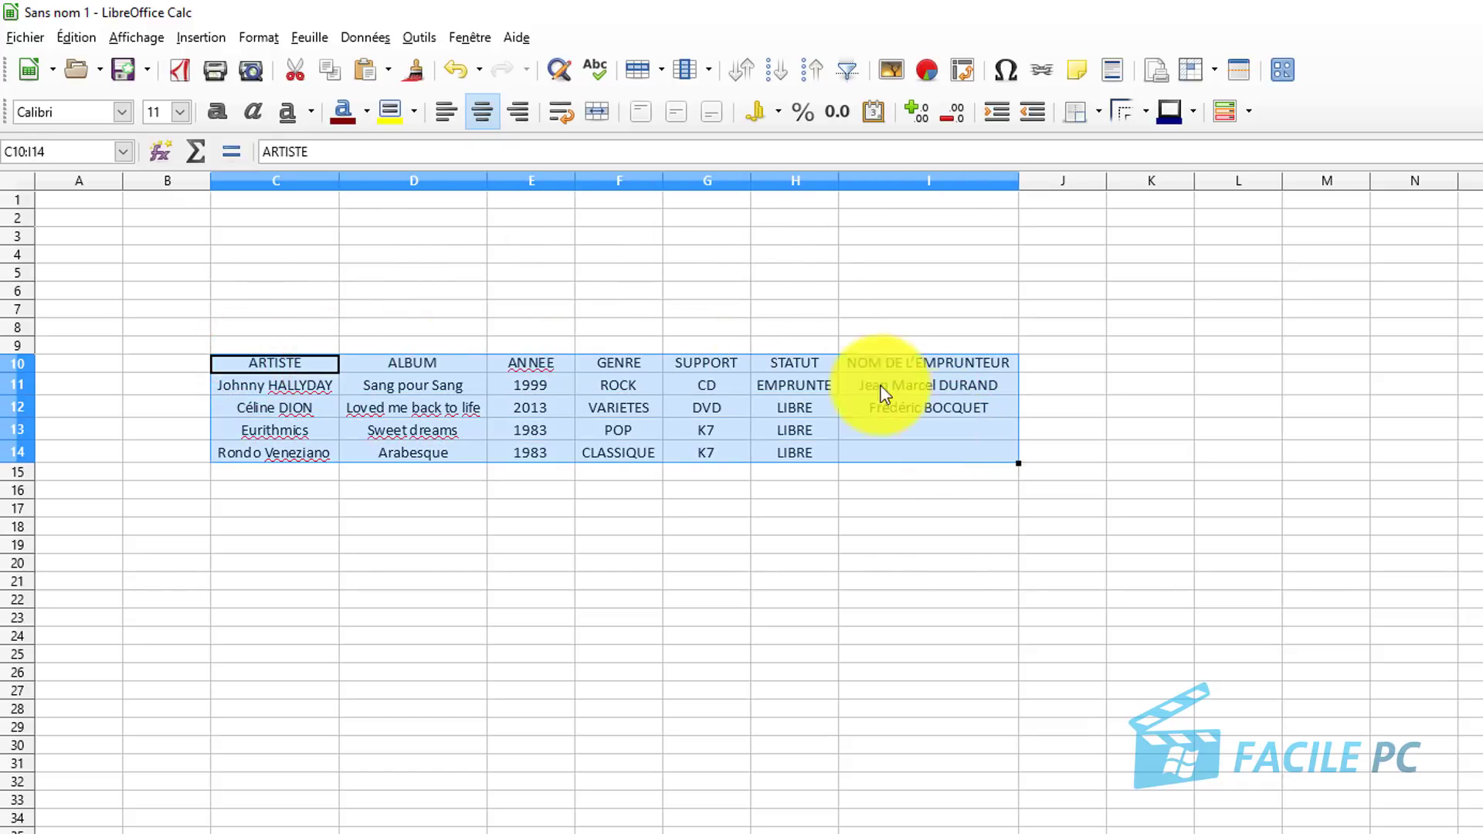
{"action": "left_click", "coordinate": [267, 36]}
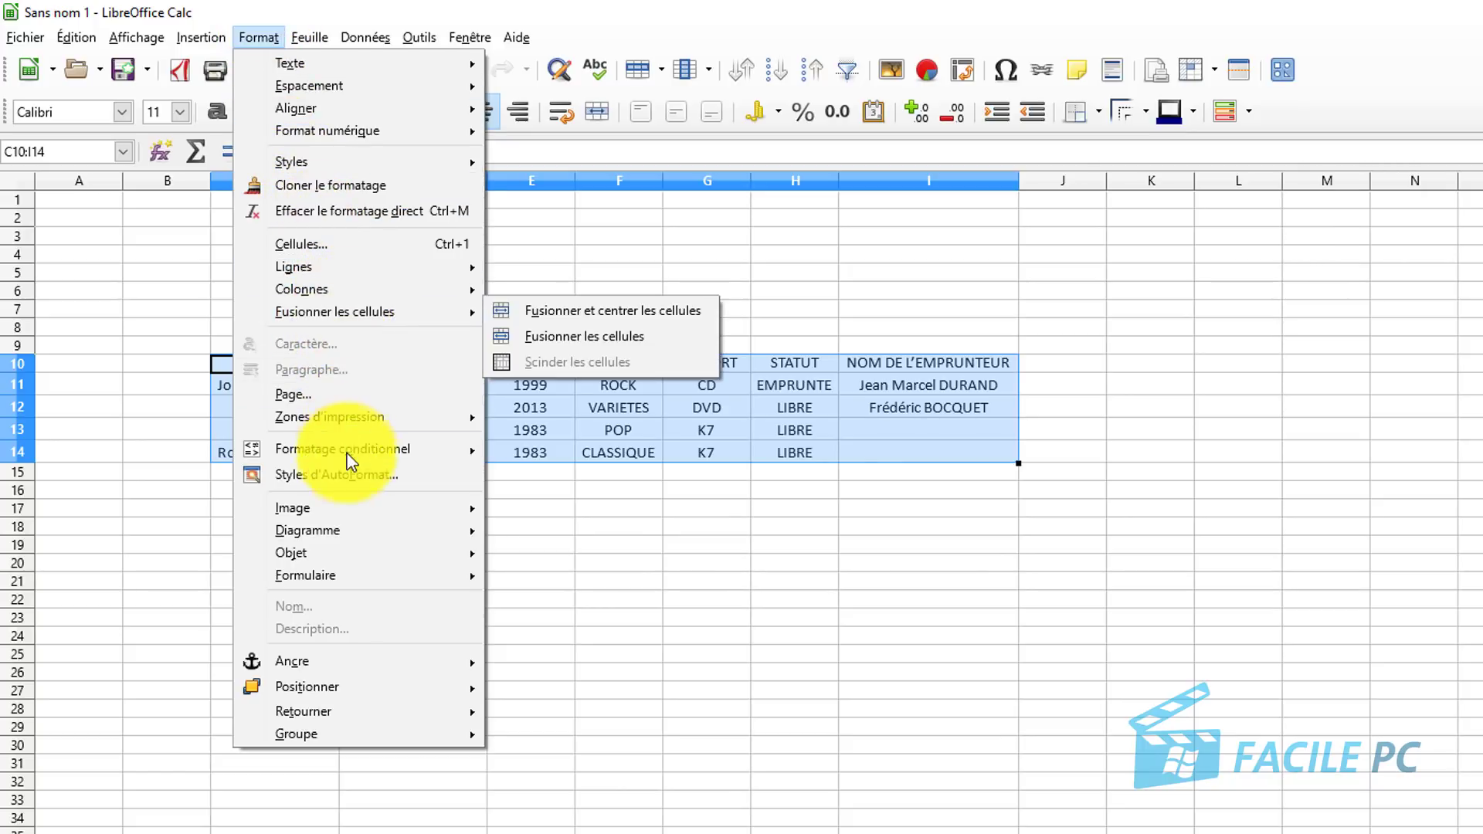
{"action": "left_click", "coordinate": [346, 476]}
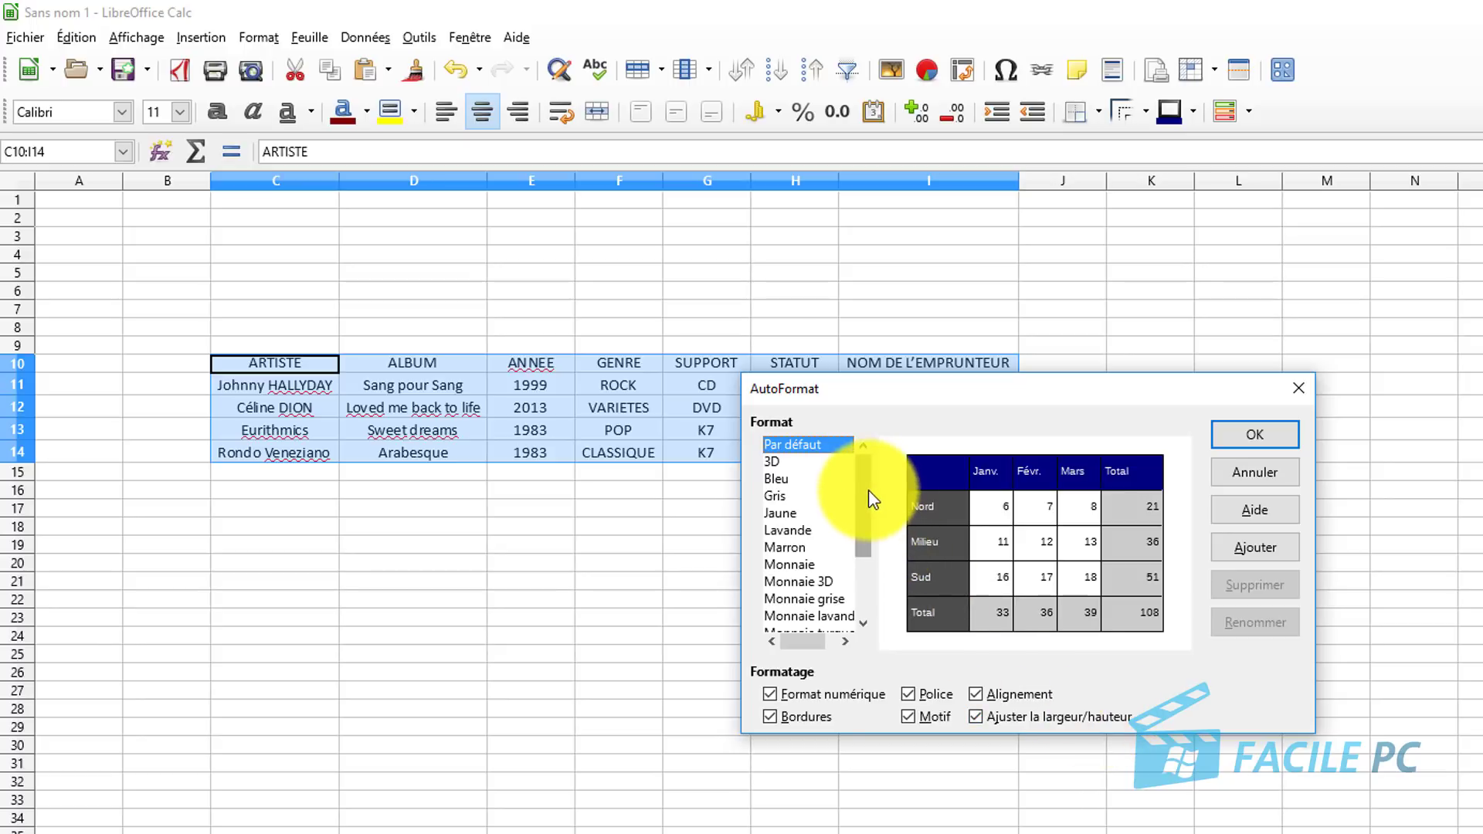
Compare the Bleu, Gris, Marron and Monnaie styles, then apply the Jaune AutoFormat to C10:I14.
{"action": "left_click_drag", "start_coordinate": [868, 491], "coordinate": [867, 516]}
{"action": "left_click", "coordinate": [779, 445]}
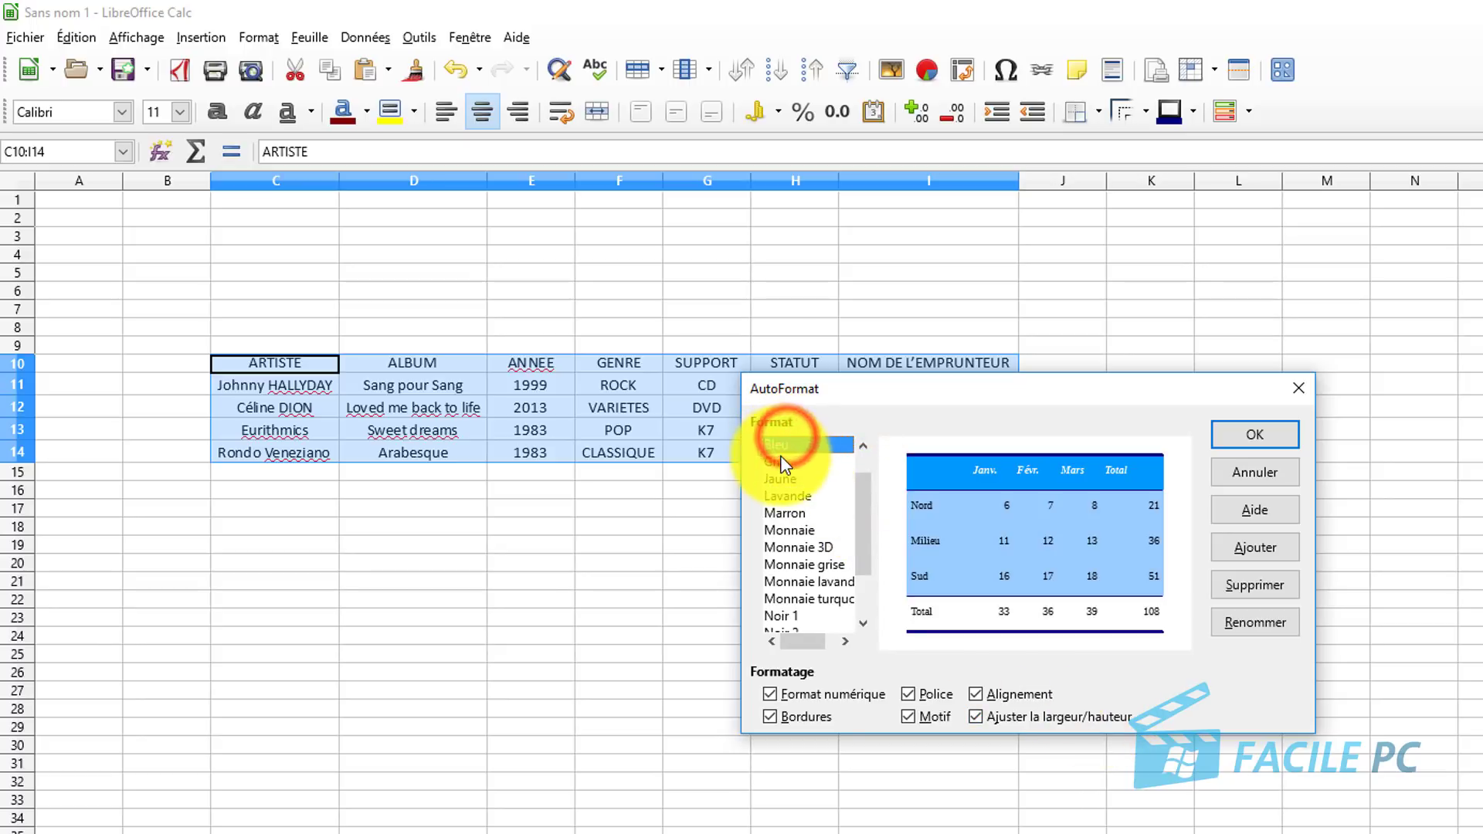
{"action": "left_click", "coordinate": [778, 462]}
{"action": "left_click", "coordinate": [777, 478]}
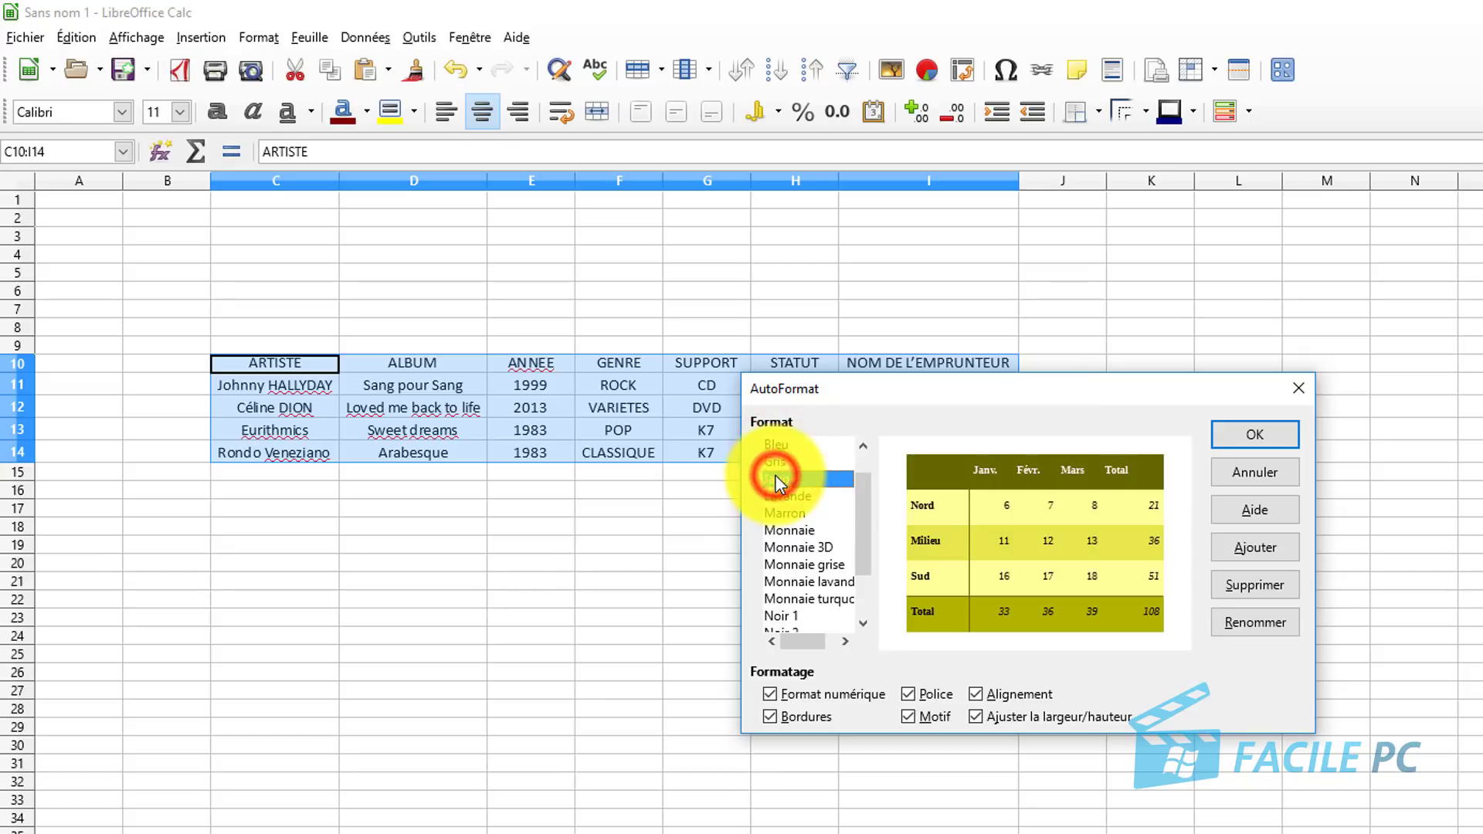
{"action": "left_click", "coordinate": [789, 496]}
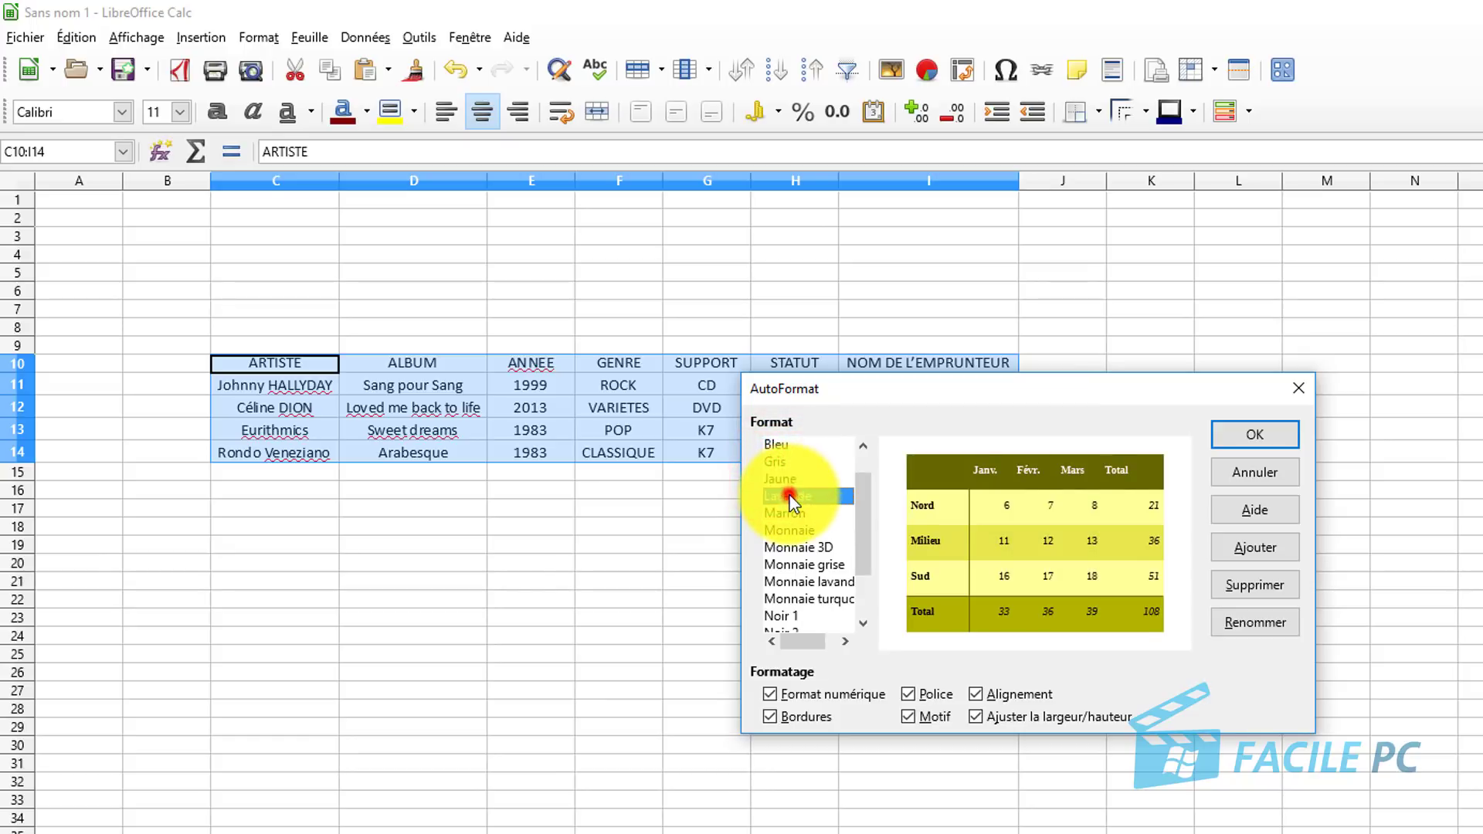
{"action": "left_click", "coordinate": [790, 512]}
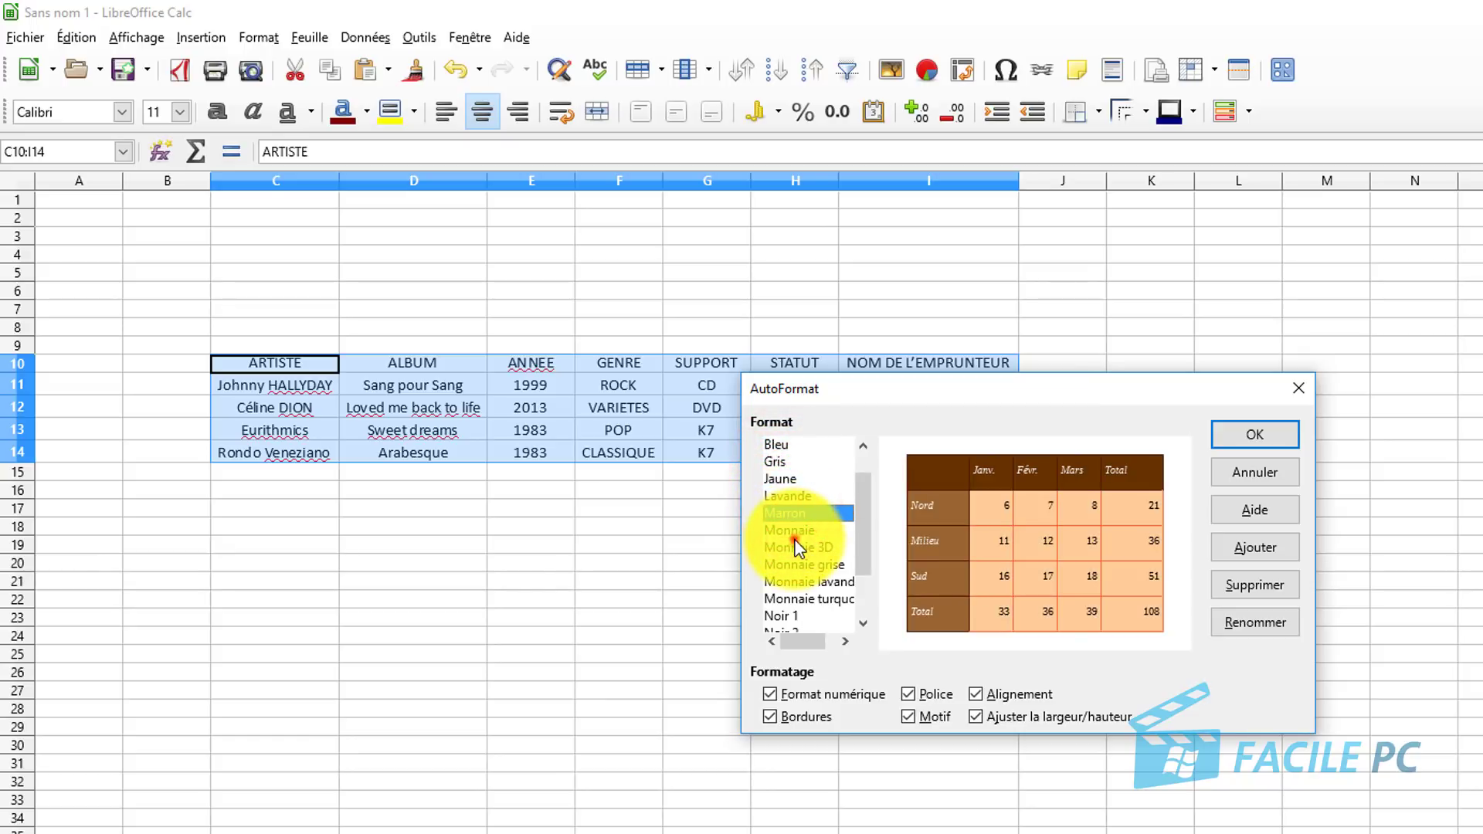
{"action": "left_click", "coordinate": [796, 531]}
{"action": "mouse_move", "coordinate": [862, 516]}
{"action": "left_mouse_down"}
{"action": "mouse_move", "coordinate": [868, 590]}
{"action": "mouse_move", "coordinate": [865, 499]}
{"action": "left_mouse_up"}
{"action": "left_click", "coordinate": [780, 514]}
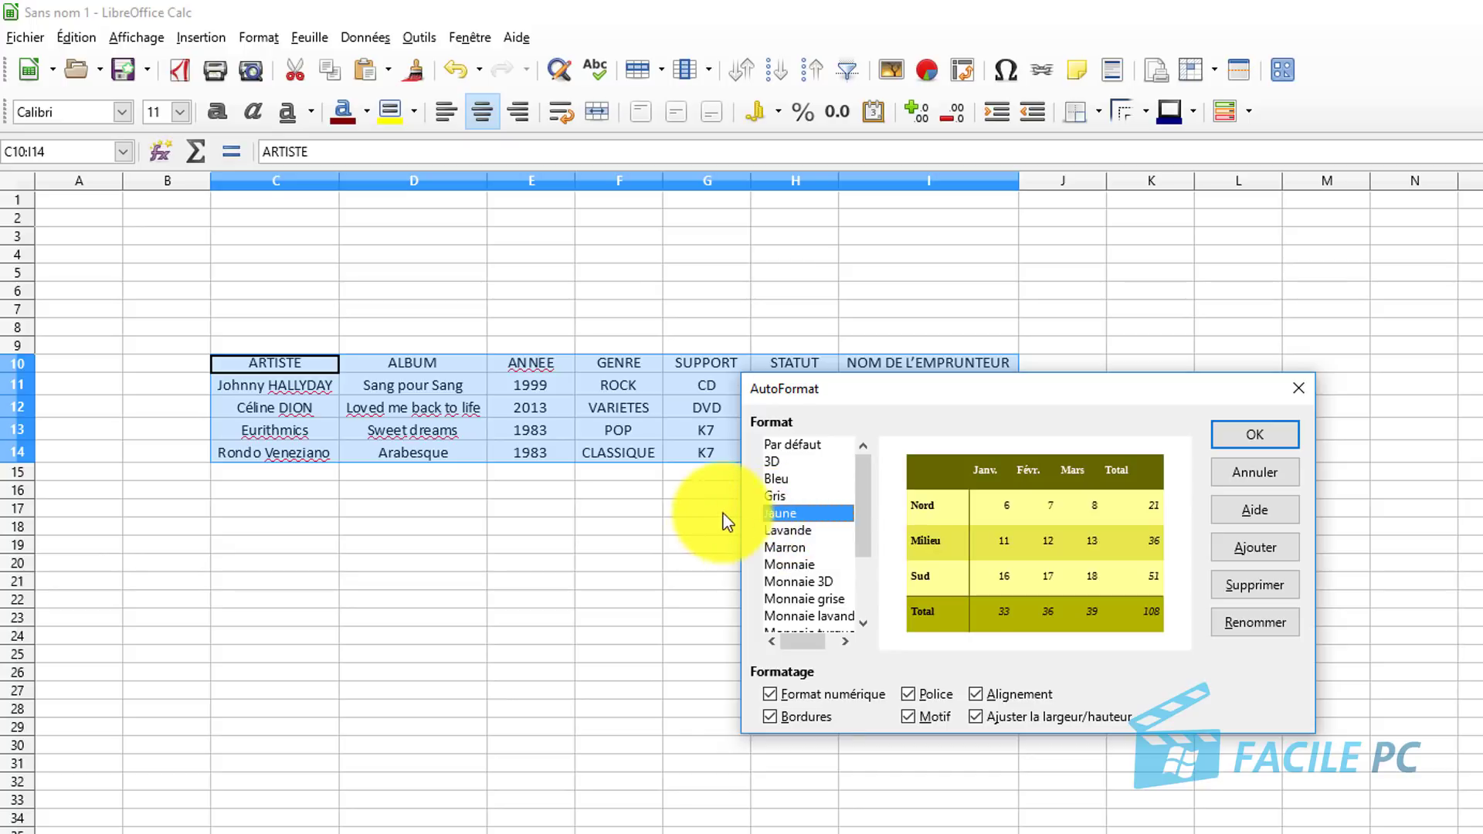
{"action": "left_click", "coordinate": [1252, 438]}
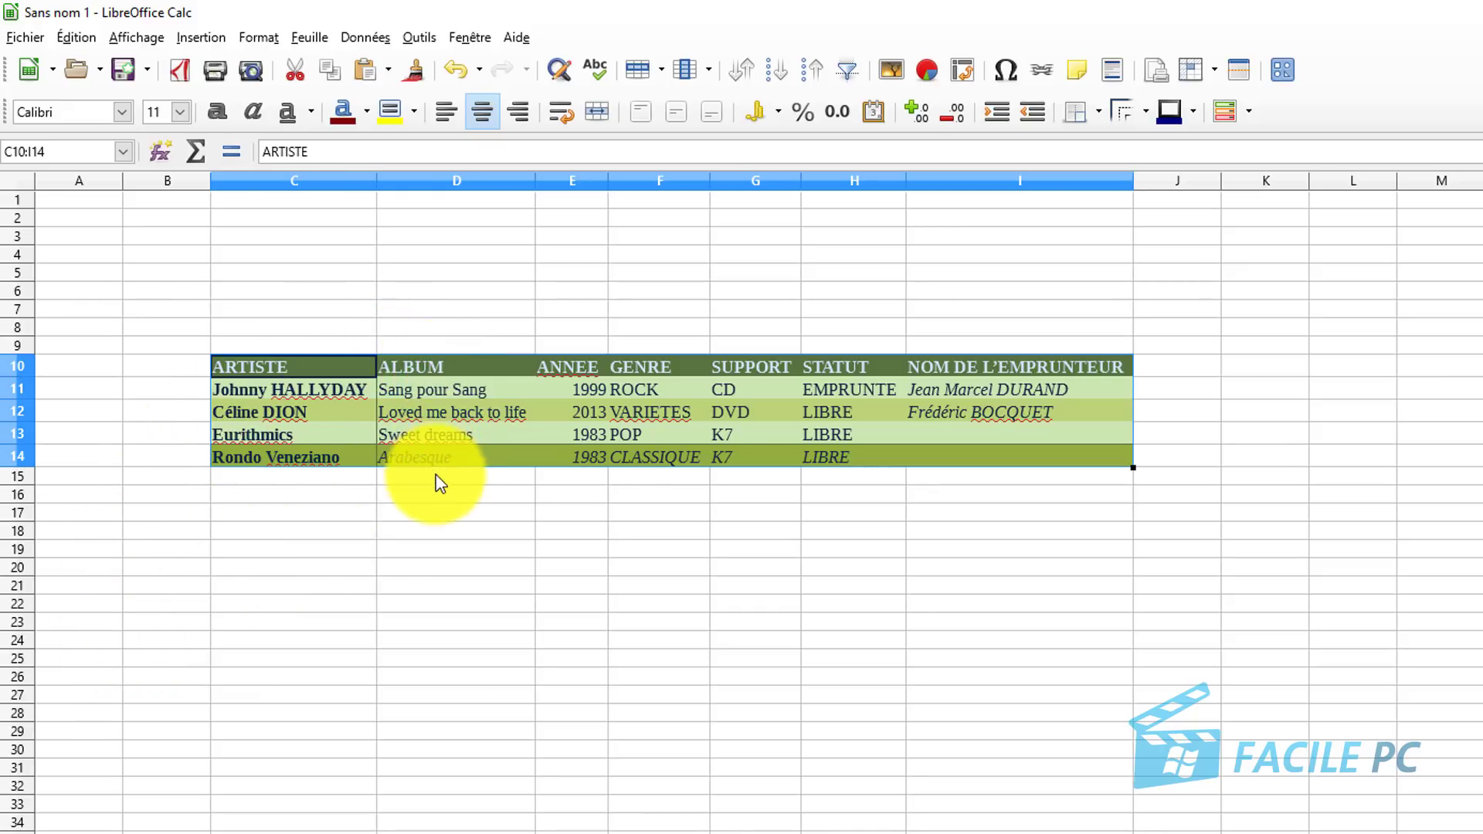
{"action": "left_click", "coordinate": [435, 516]}
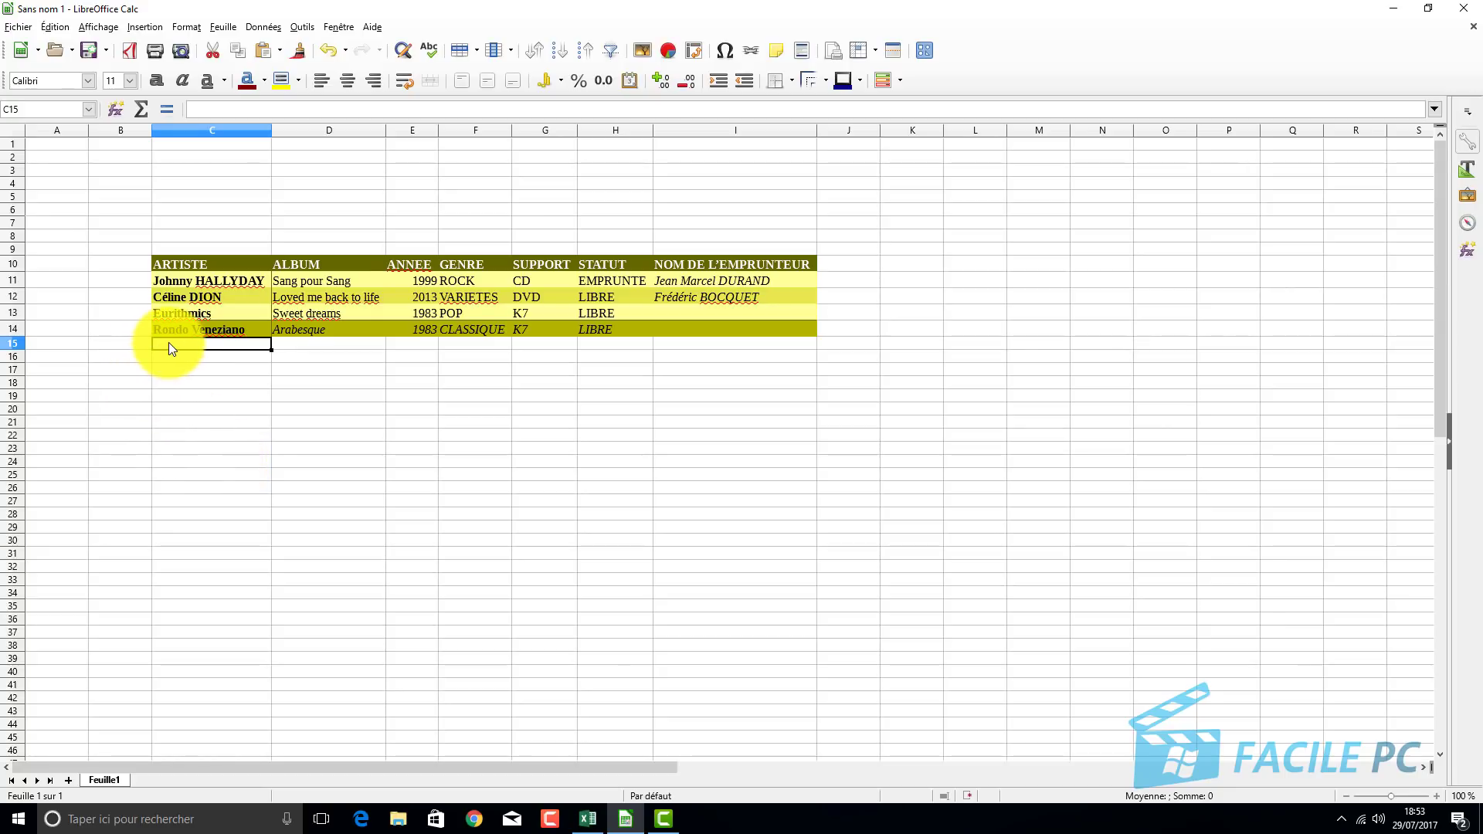
{"action": "left_click_drag", "start_coordinate": [168, 342], "coordinate": [158, 449]}
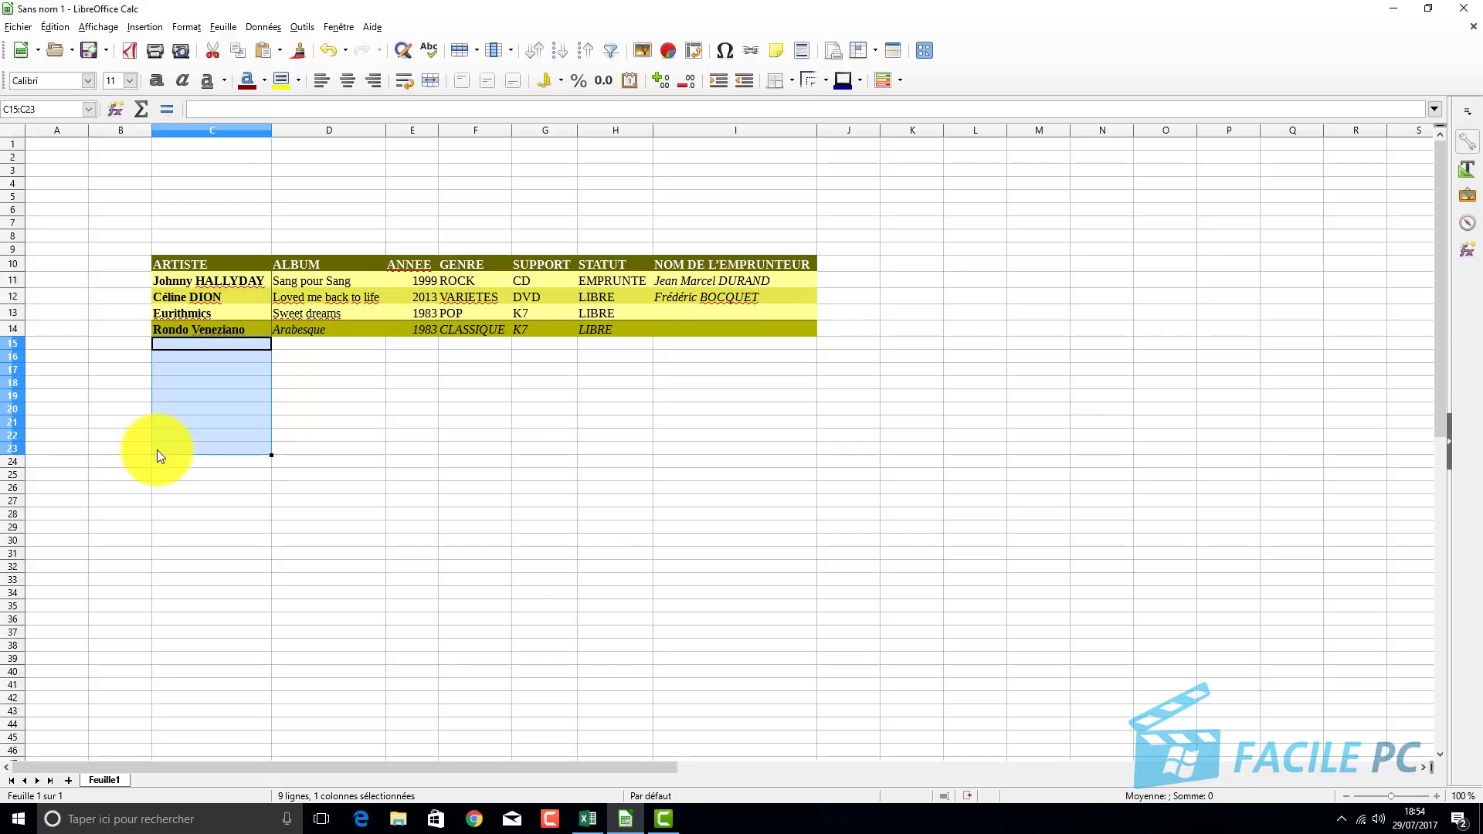
{"action": "right_click", "coordinate": [171, 345]}
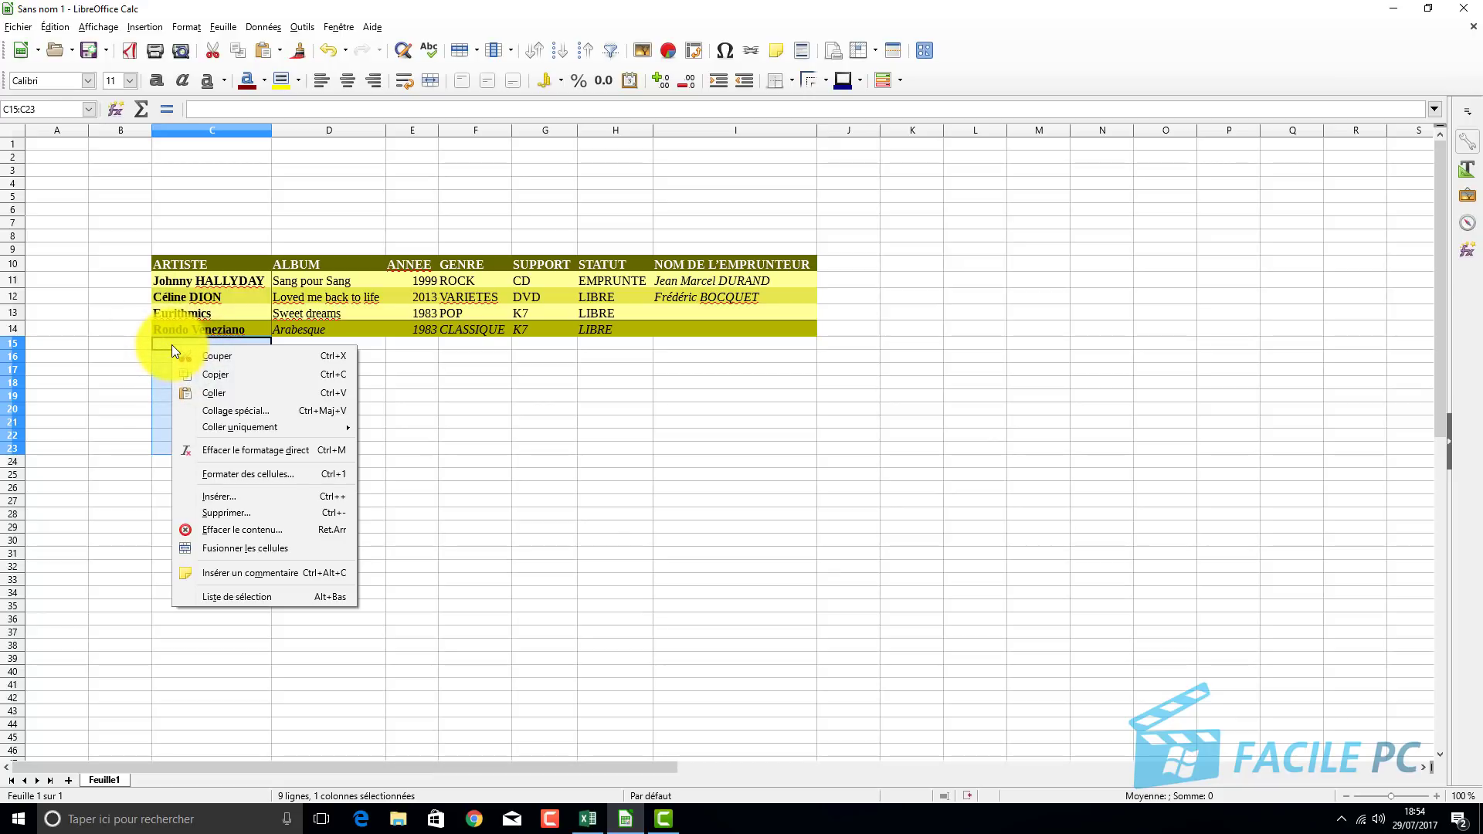
{"action": "left_click", "coordinate": [252, 496]}
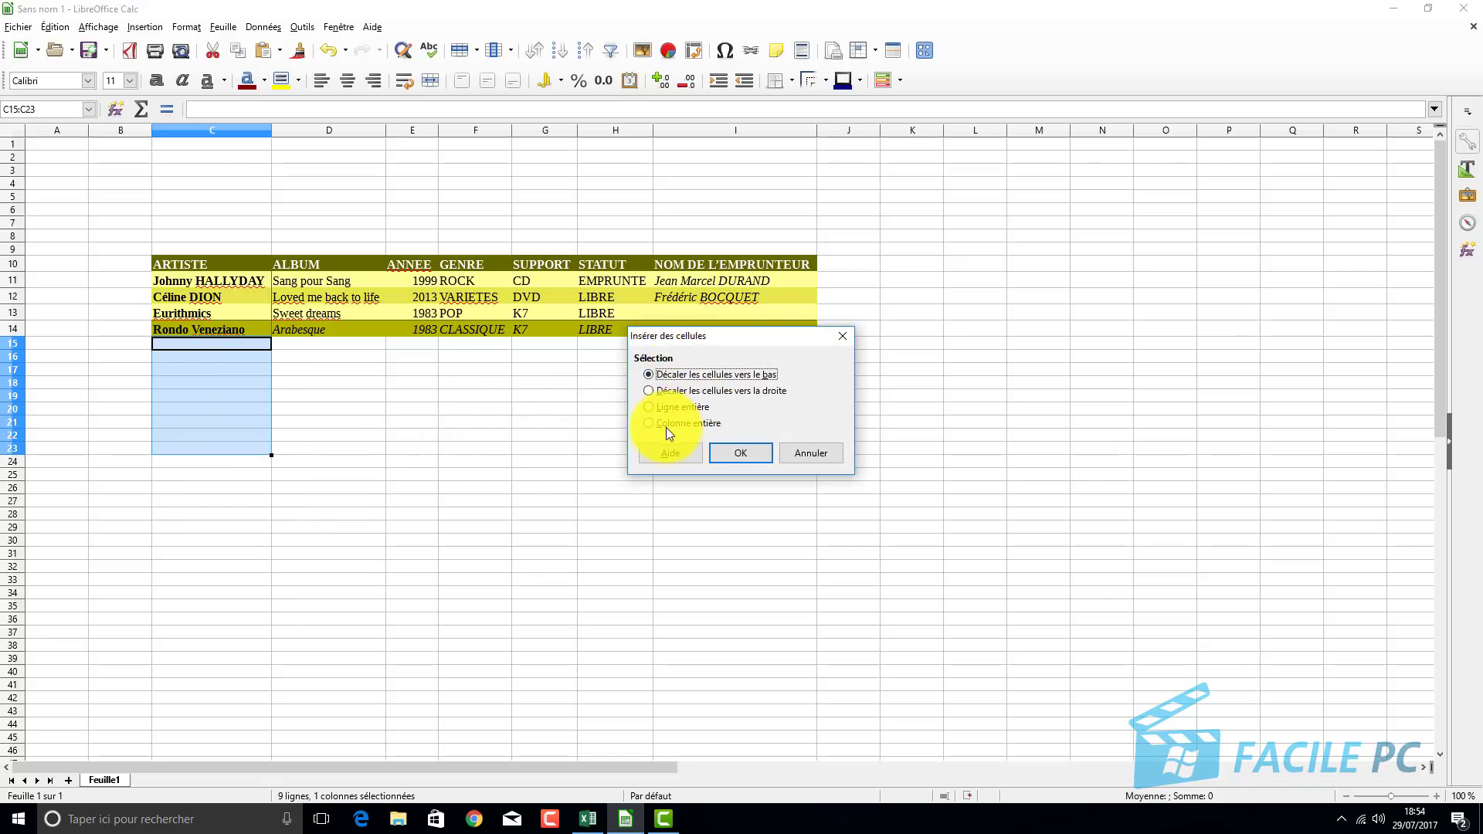
{"action": "left_click", "coordinate": [650, 409]}
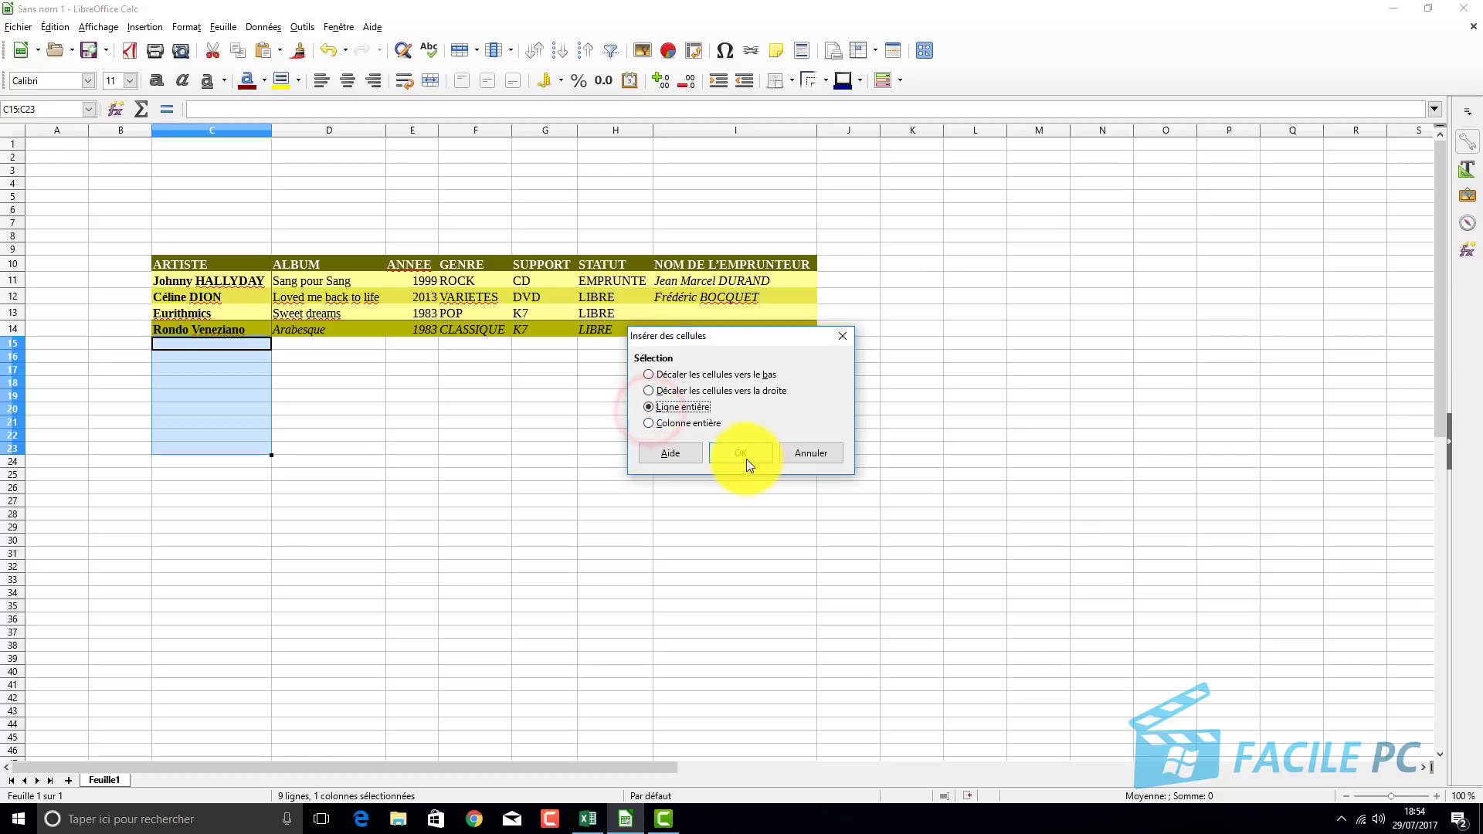
{"action": "left_click", "coordinate": [743, 456]}
{"action": "left_click", "coordinate": [553, 531]}
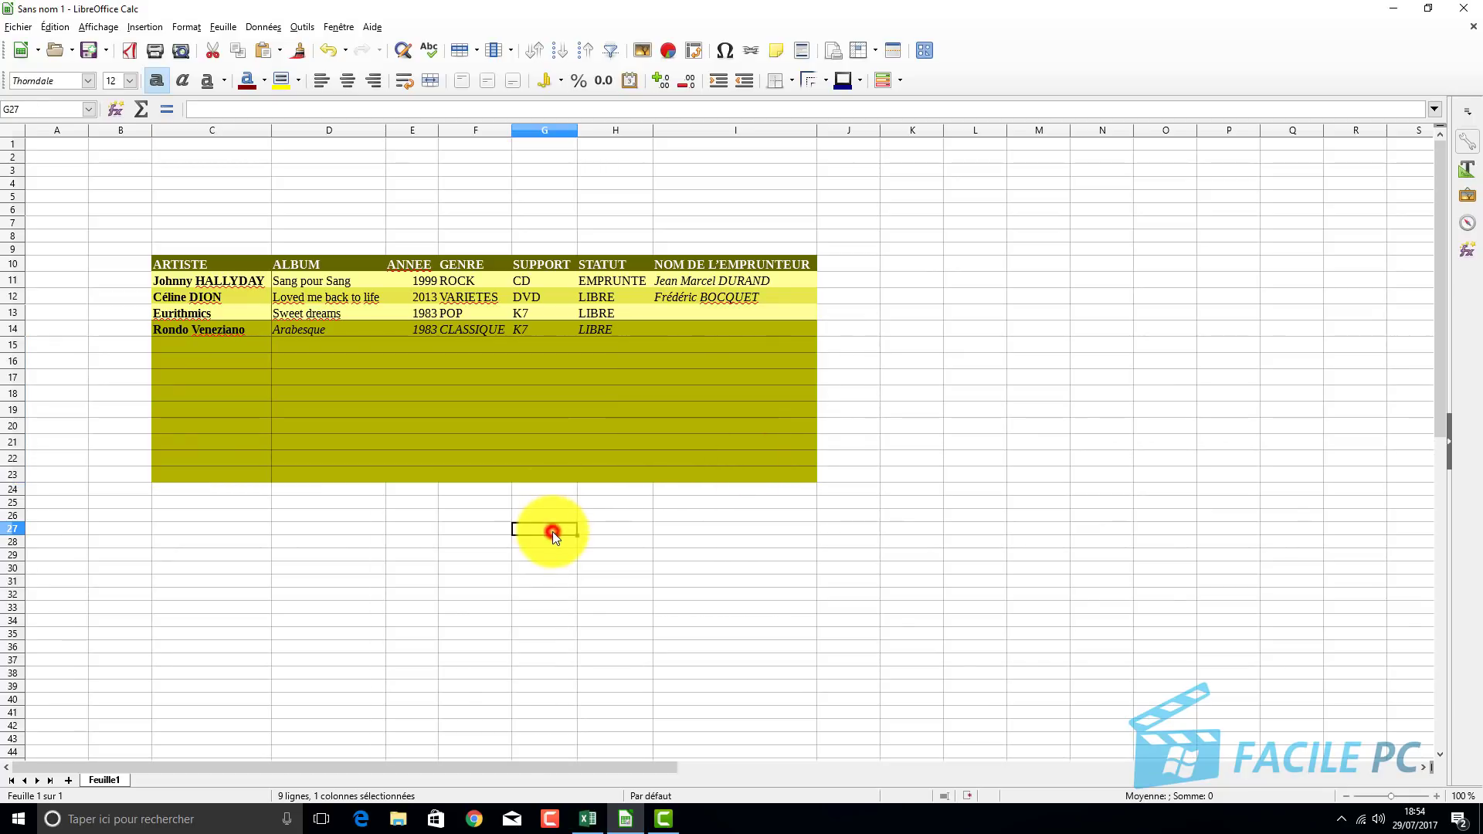
{"action": "left_click", "coordinate": [733, 406]}
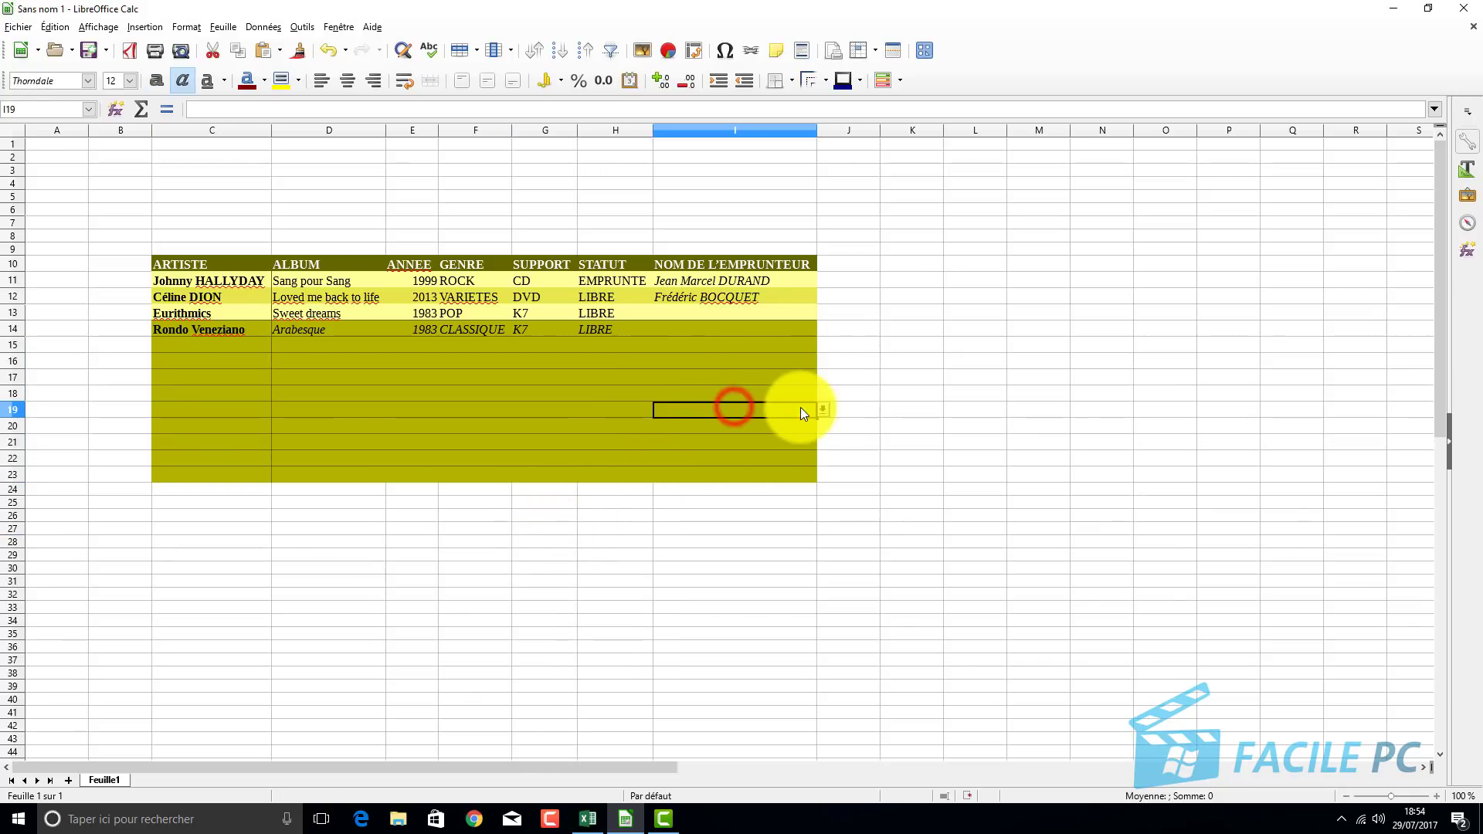
{"action": "left_click", "coordinate": [821, 411]}
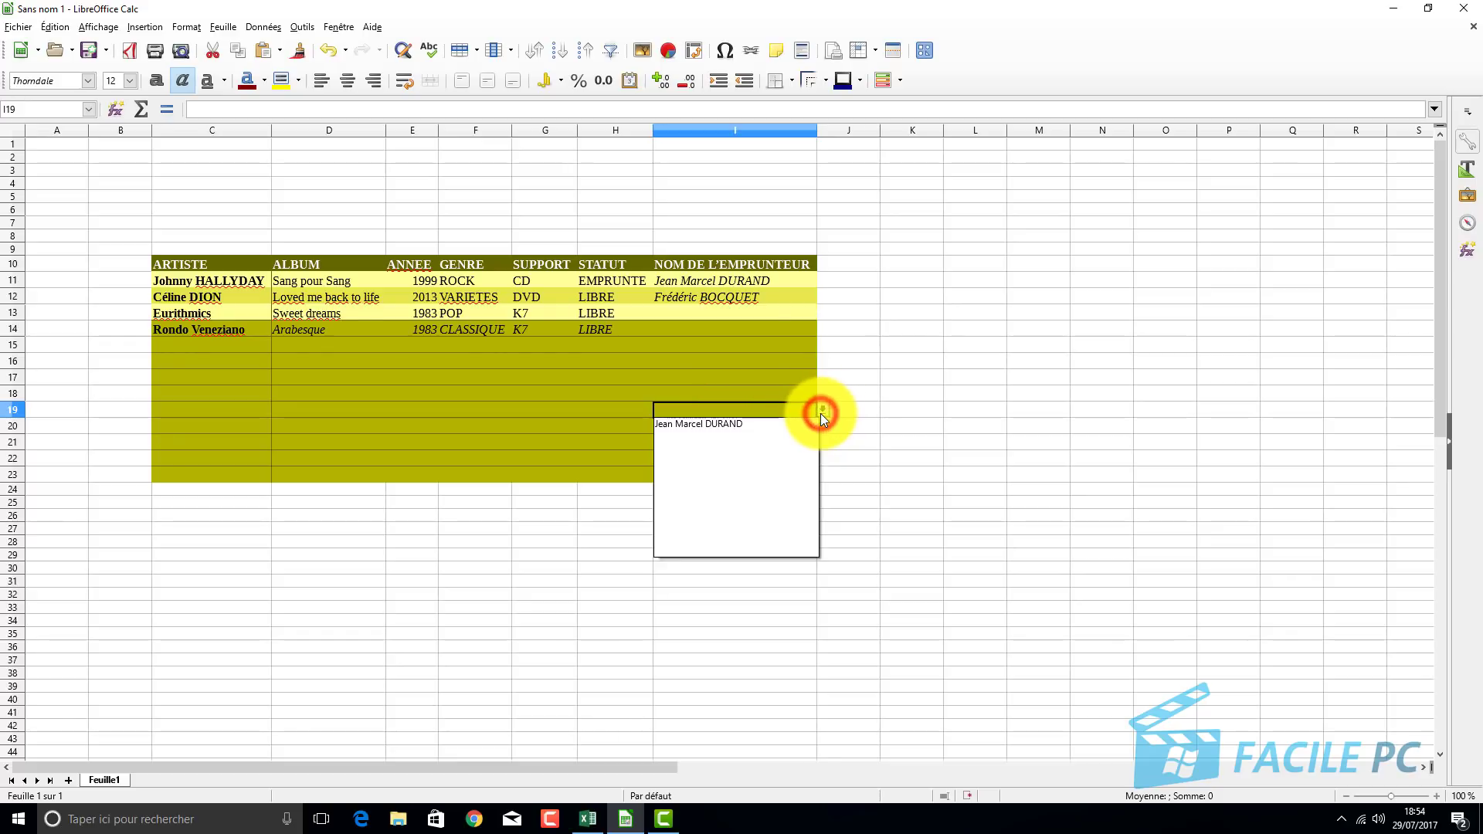
{"action": "left_click", "coordinate": [854, 447]}
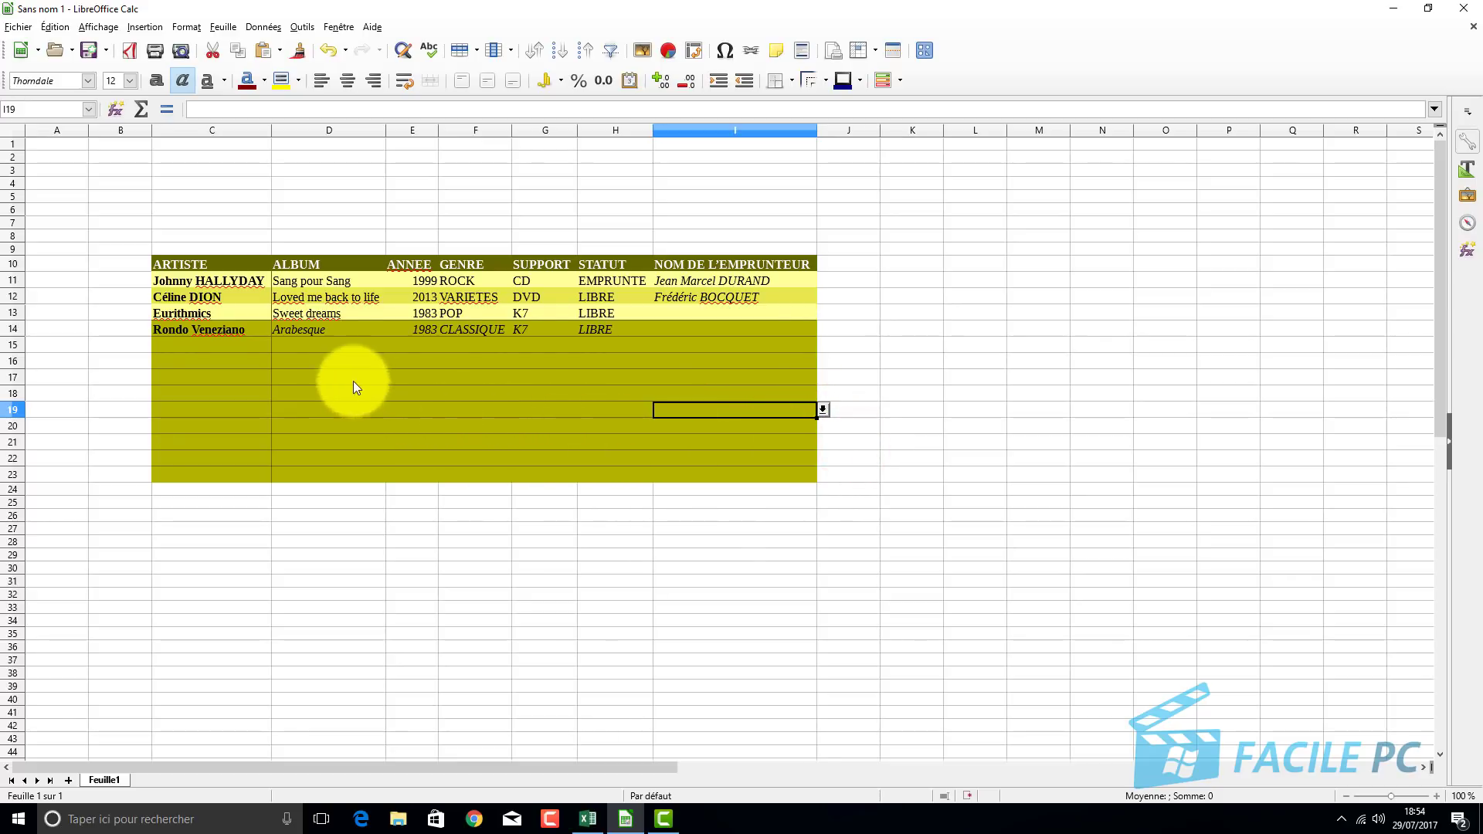
{"action": "left_click", "coordinate": [302, 378]}
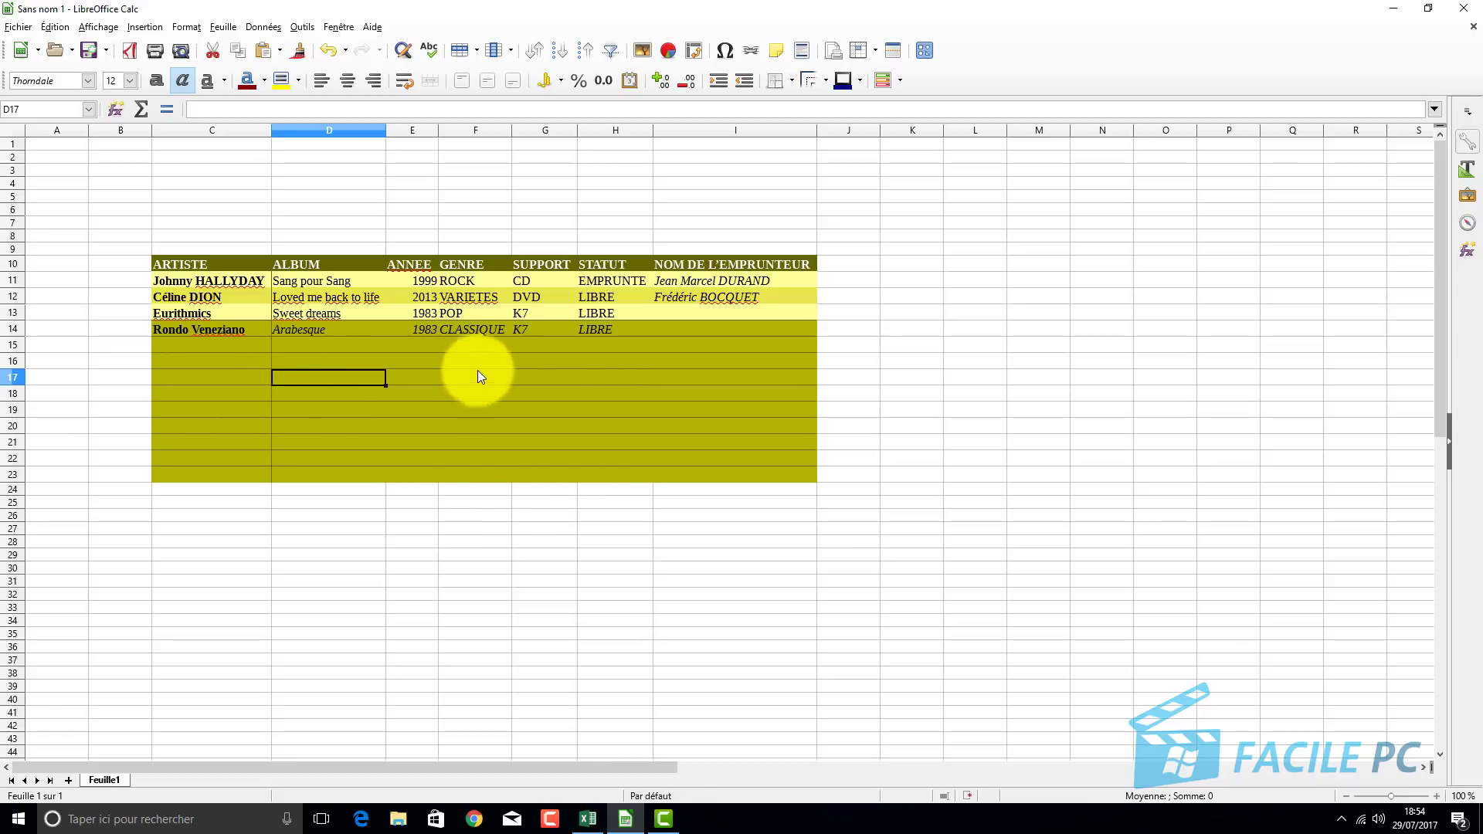
{"action": "left_click", "coordinate": [446, 362]}
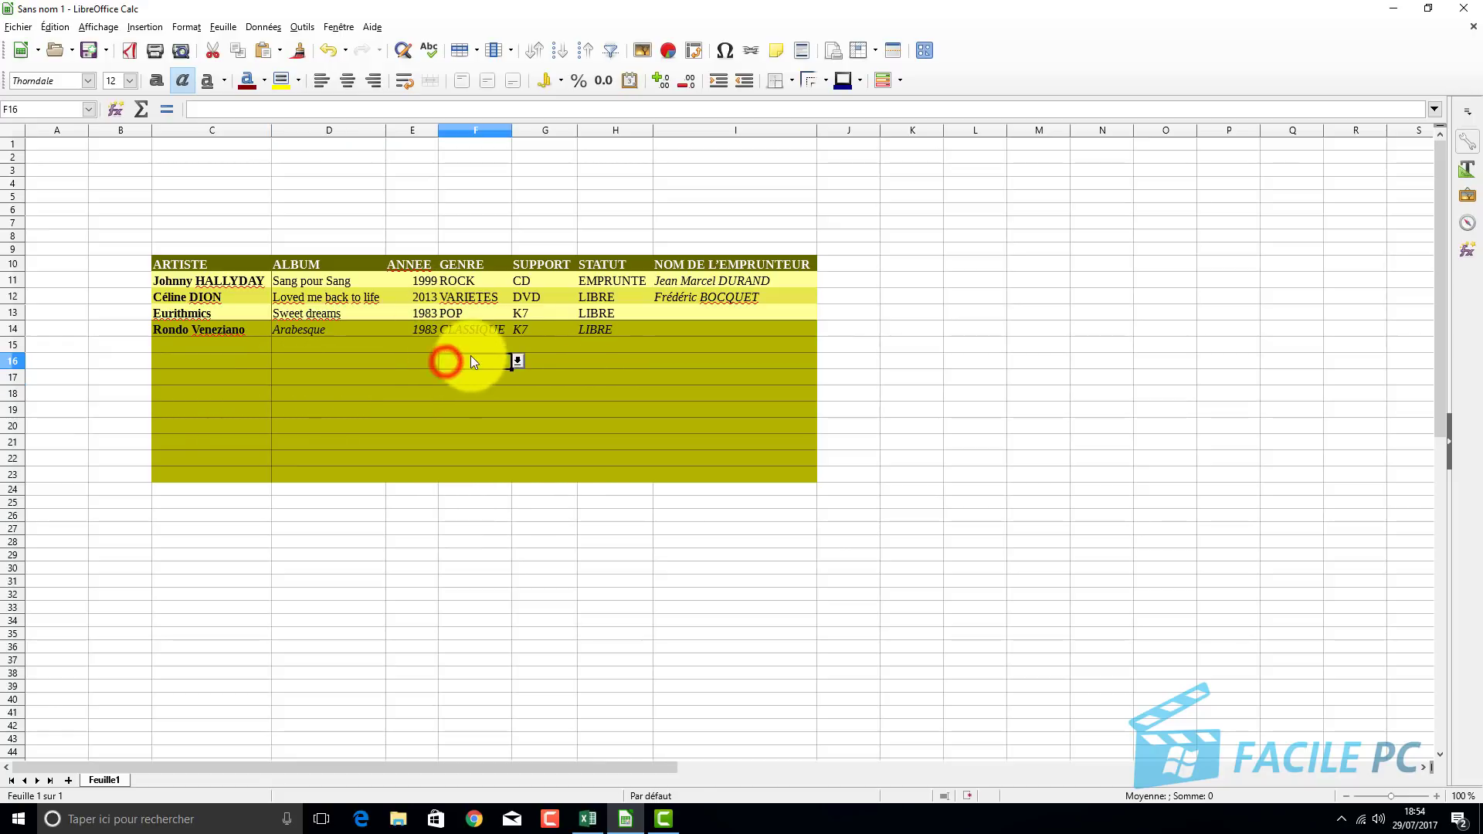
{"action": "left_click", "coordinate": [520, 360]}
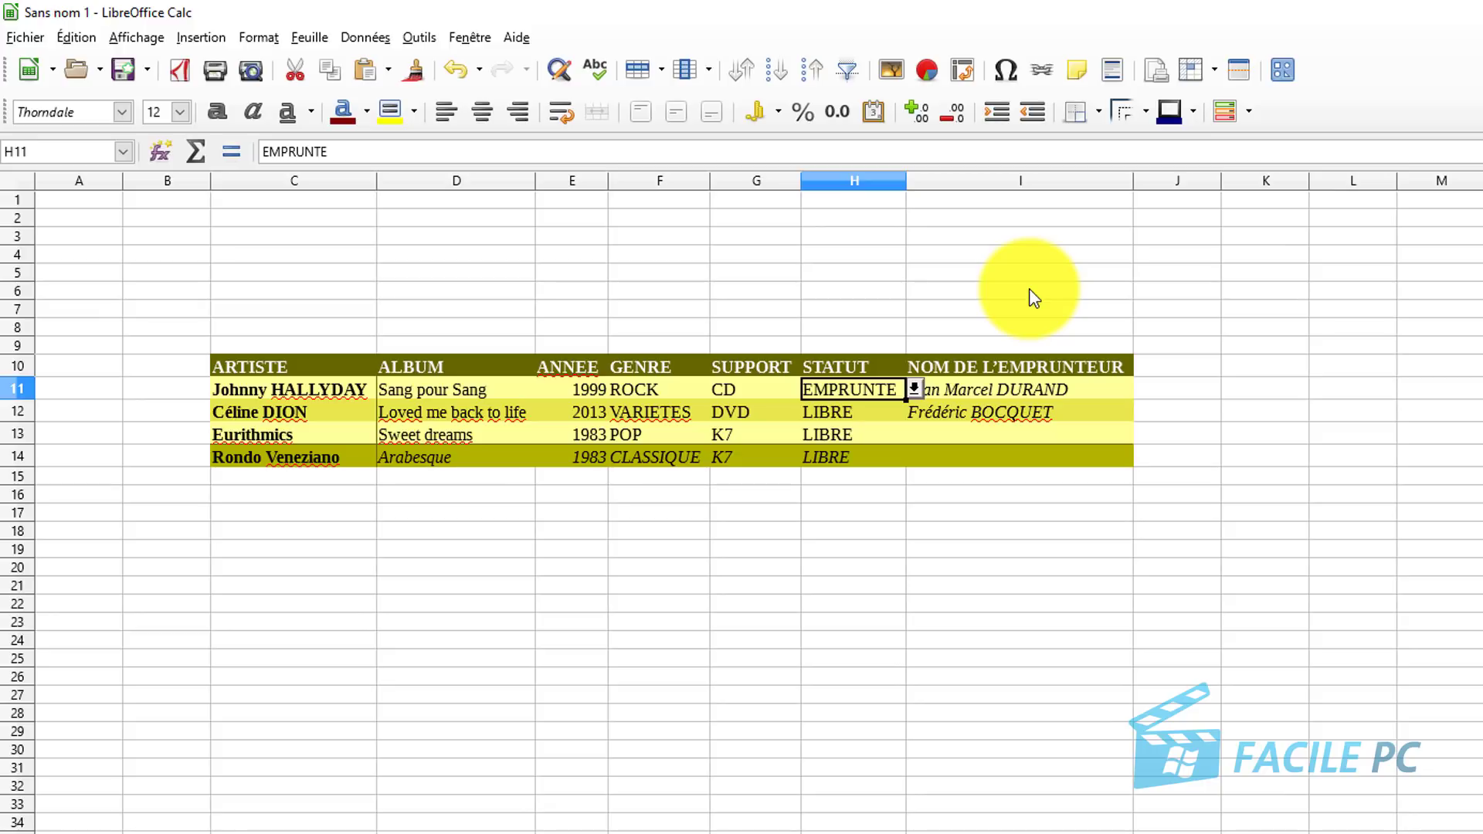
Insert the green Favori 30 Fontwork style from the Fontwork Gallery onto the sheet.
{"action": "left_click", "coordinate": [202, 39]}
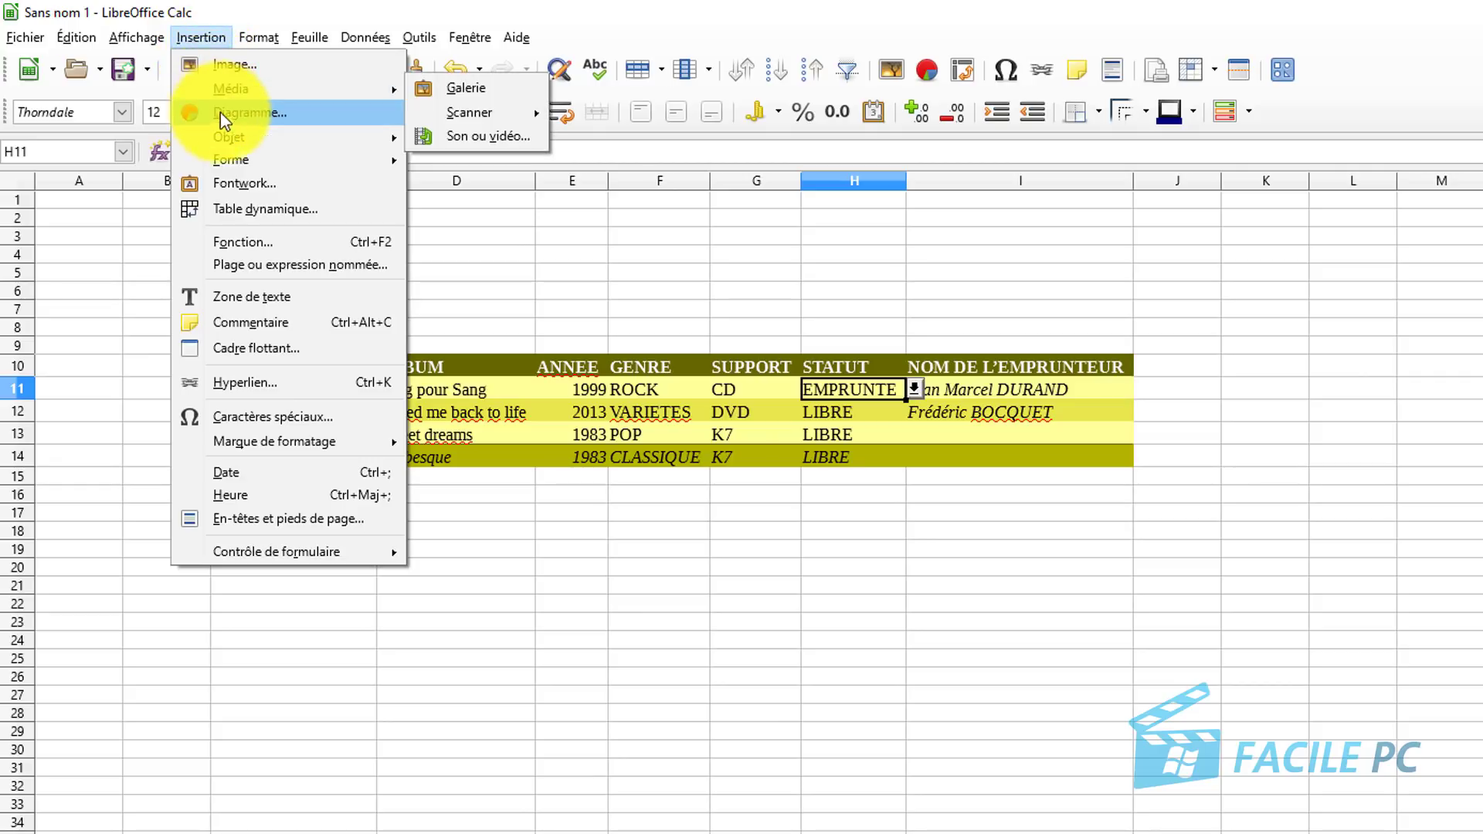
{"action": "left_click", "coordinate": [248, 186]}
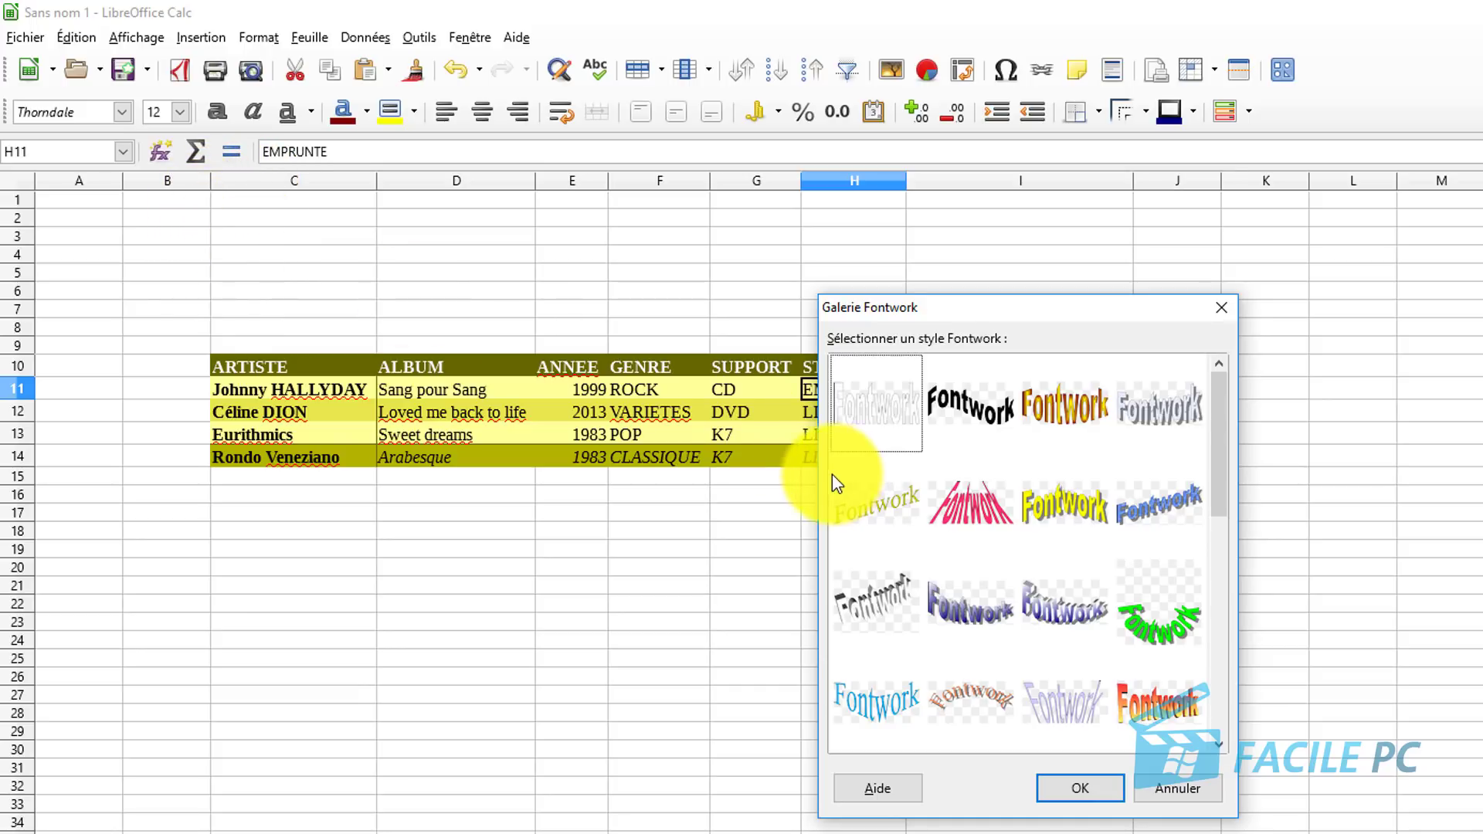
{"action": "mouse_move", "coordinate": [1218, 412]}
{"action": "left_mouse_down"}
{"action": "mouse_move", "coordinate": [1245, 637]}
{"action": "mouse_move", "coordinate": [1249, 571]}
{"action": "left_mouse_up"}
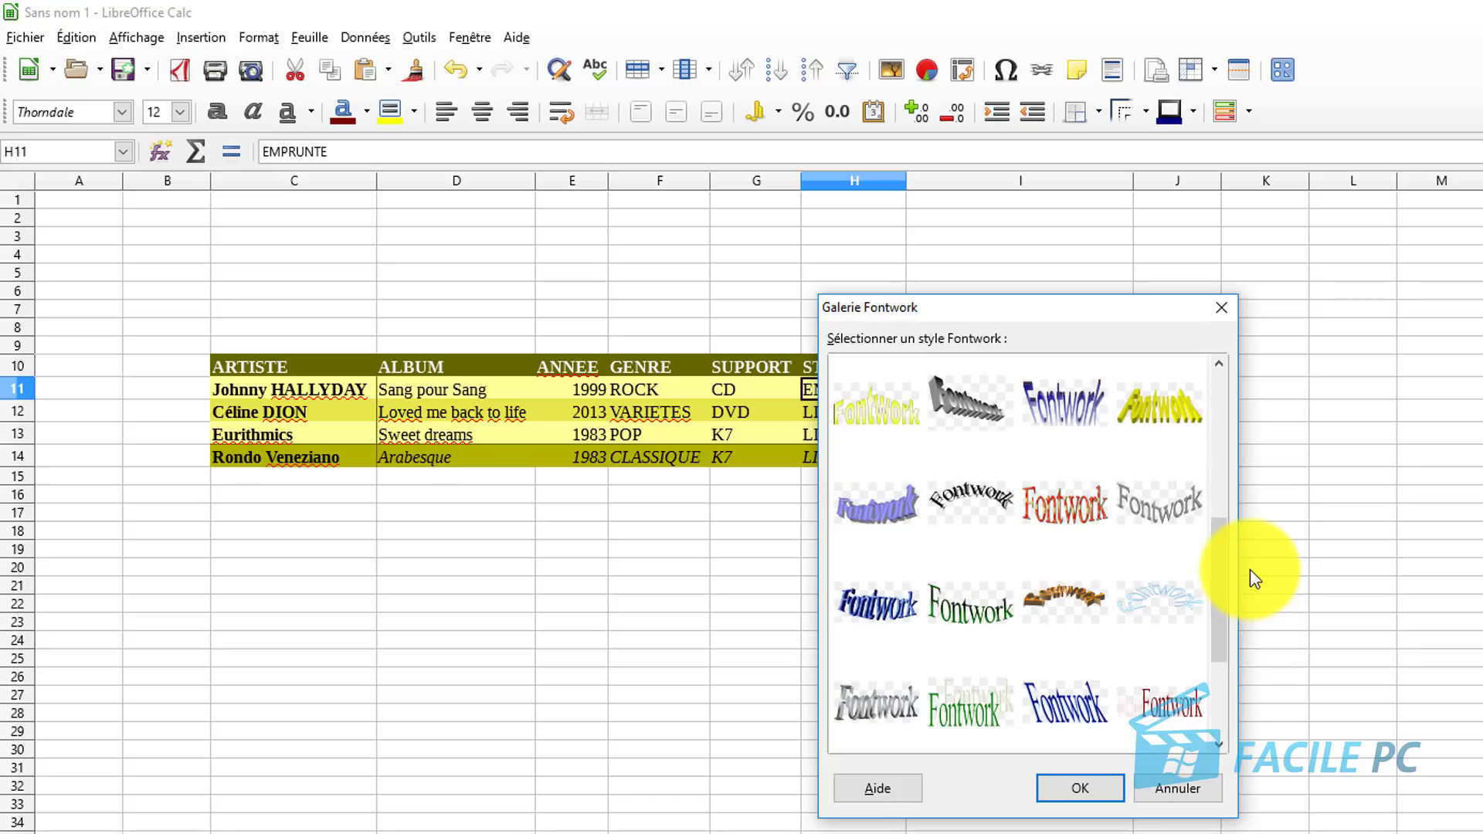
{"action": "double_click", "coordinate": [966, 714]}
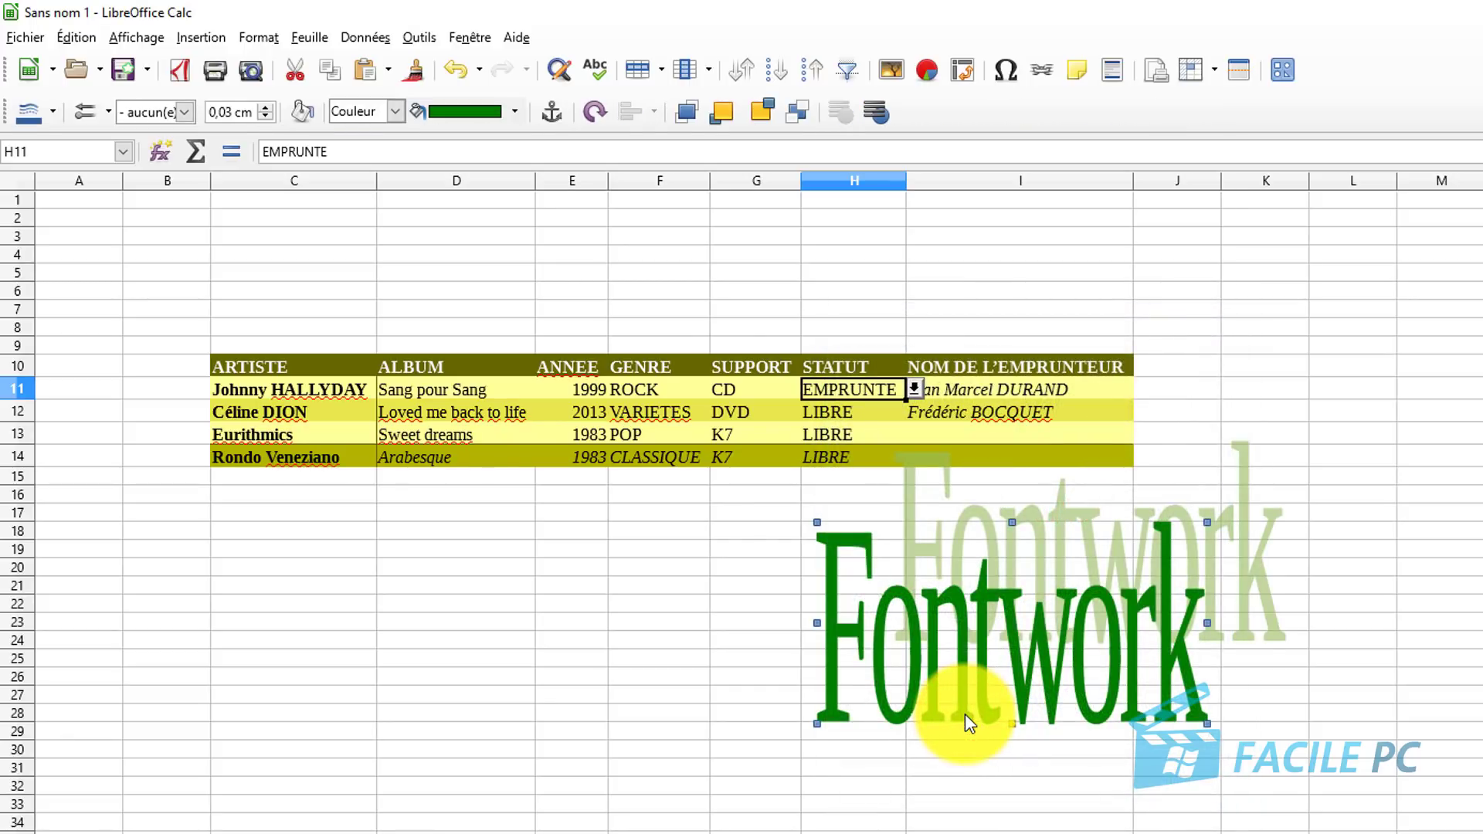
Replace the Fontwork placeholder text with 'CDTHEQUE DE LEON'.
{"action": "double_click", "coordinate": [965, 641]}
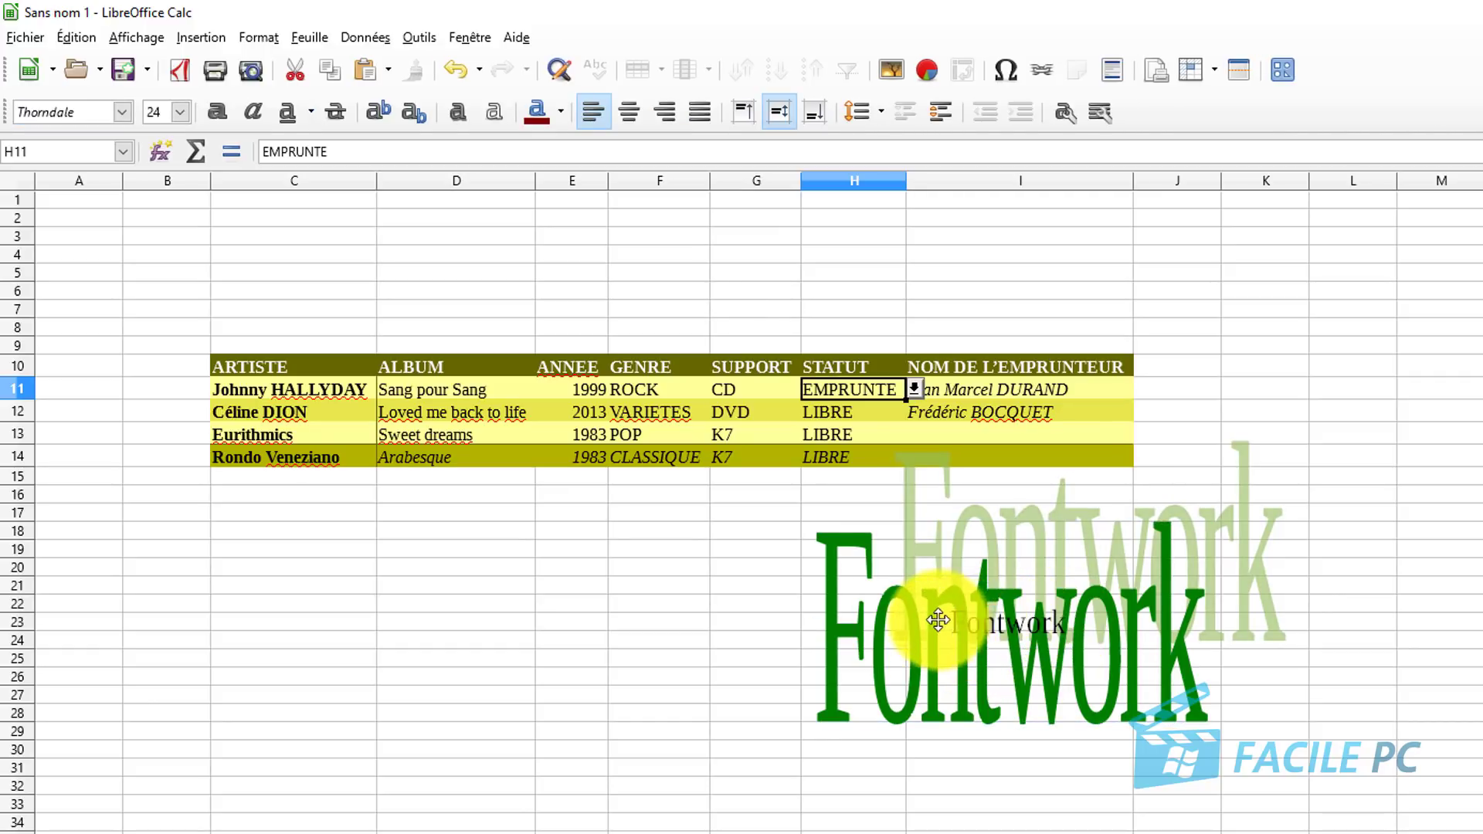
{"action": "left_click_drag", "start_coordinate": [956, 615], "coordinate": [1108, 621]}
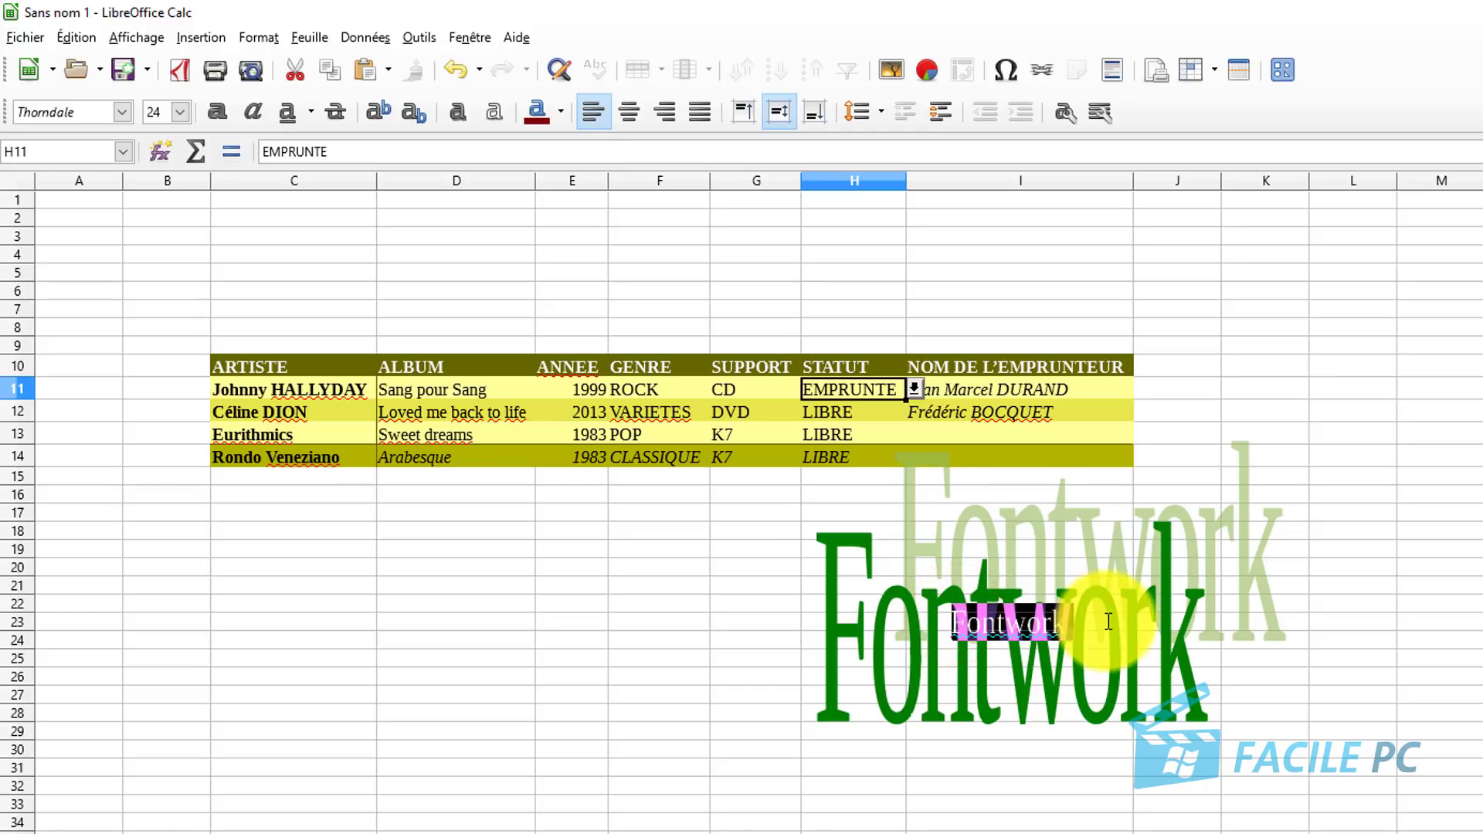
{"action": "type", "text": "V"}
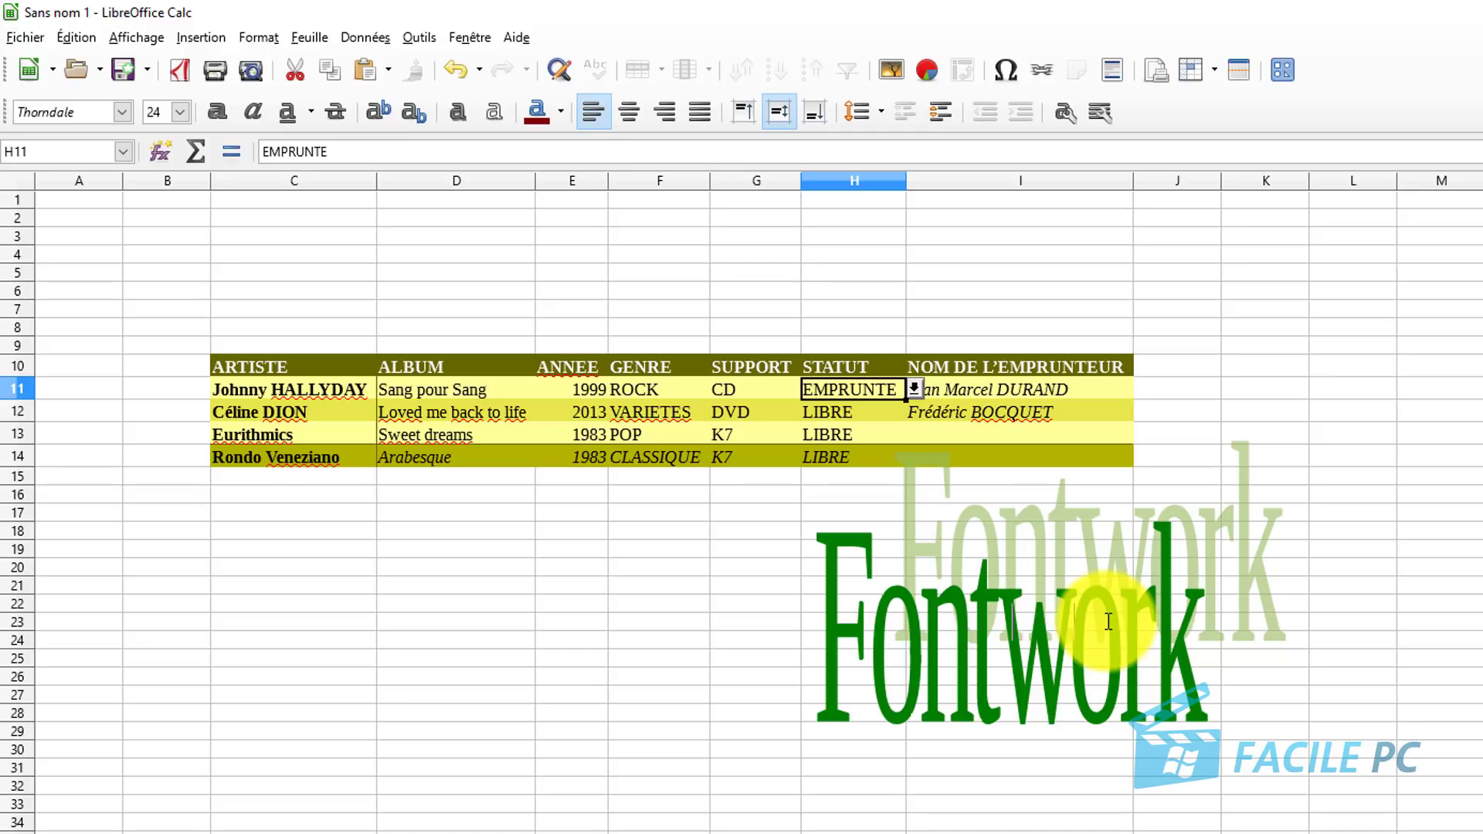
{"action": "key", "text": "BackSpace"}
{"action": "type", "text": "CDTHEQUE"}
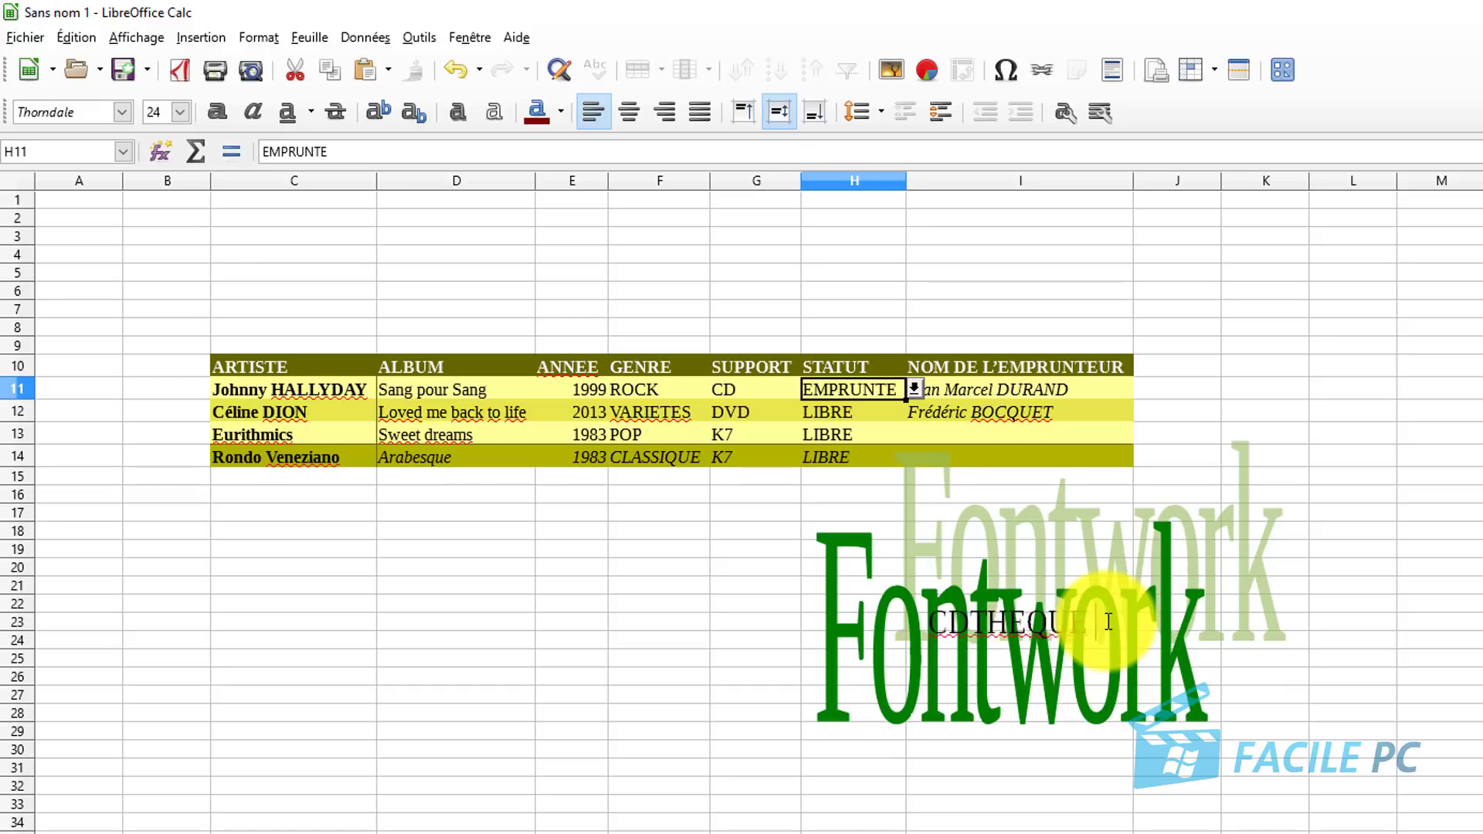
{"action": "type", "text": " DE LEON"}
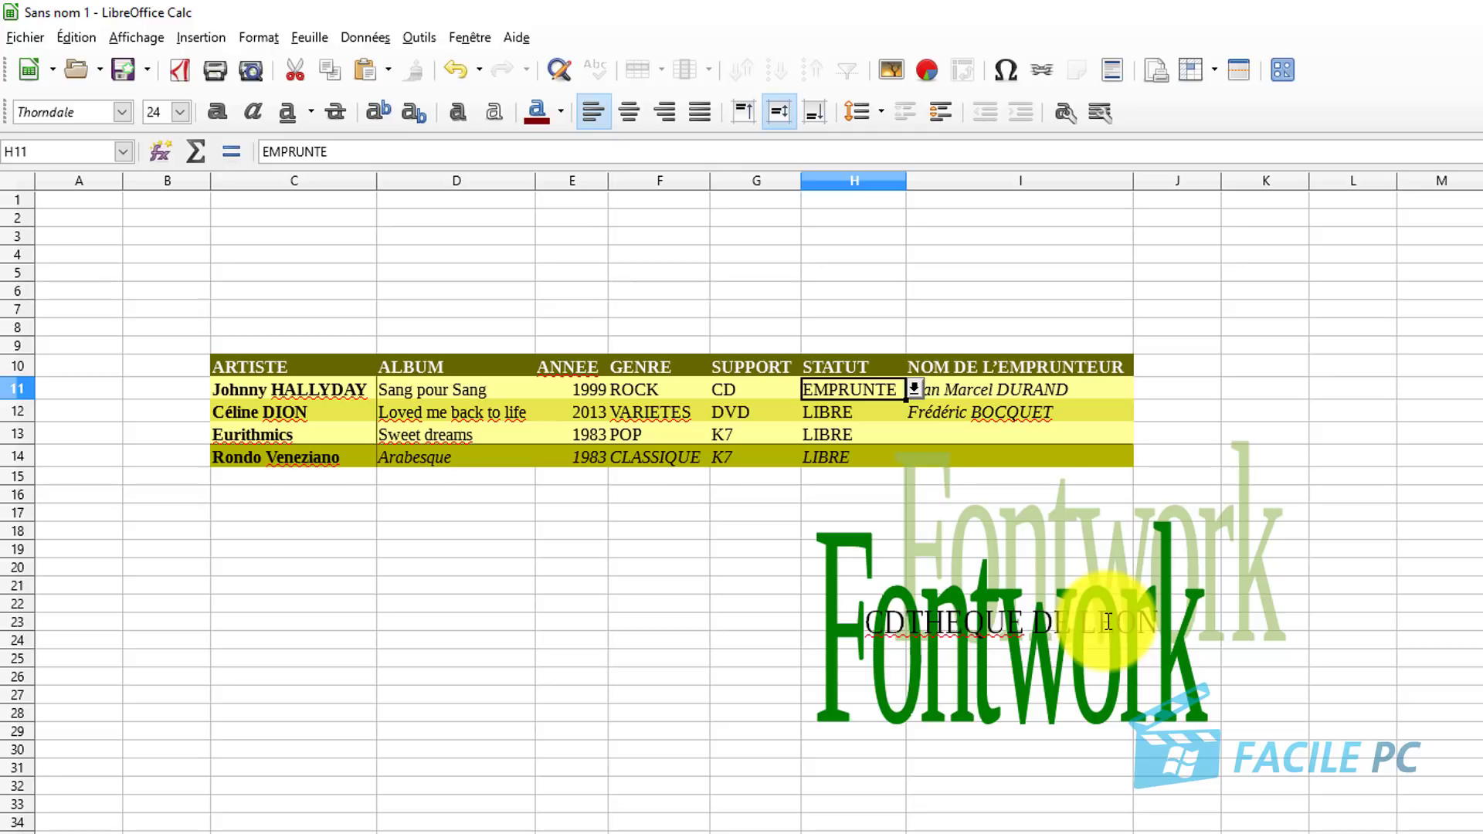
{"action": "left_click", "coordinate": [1033, 784]}
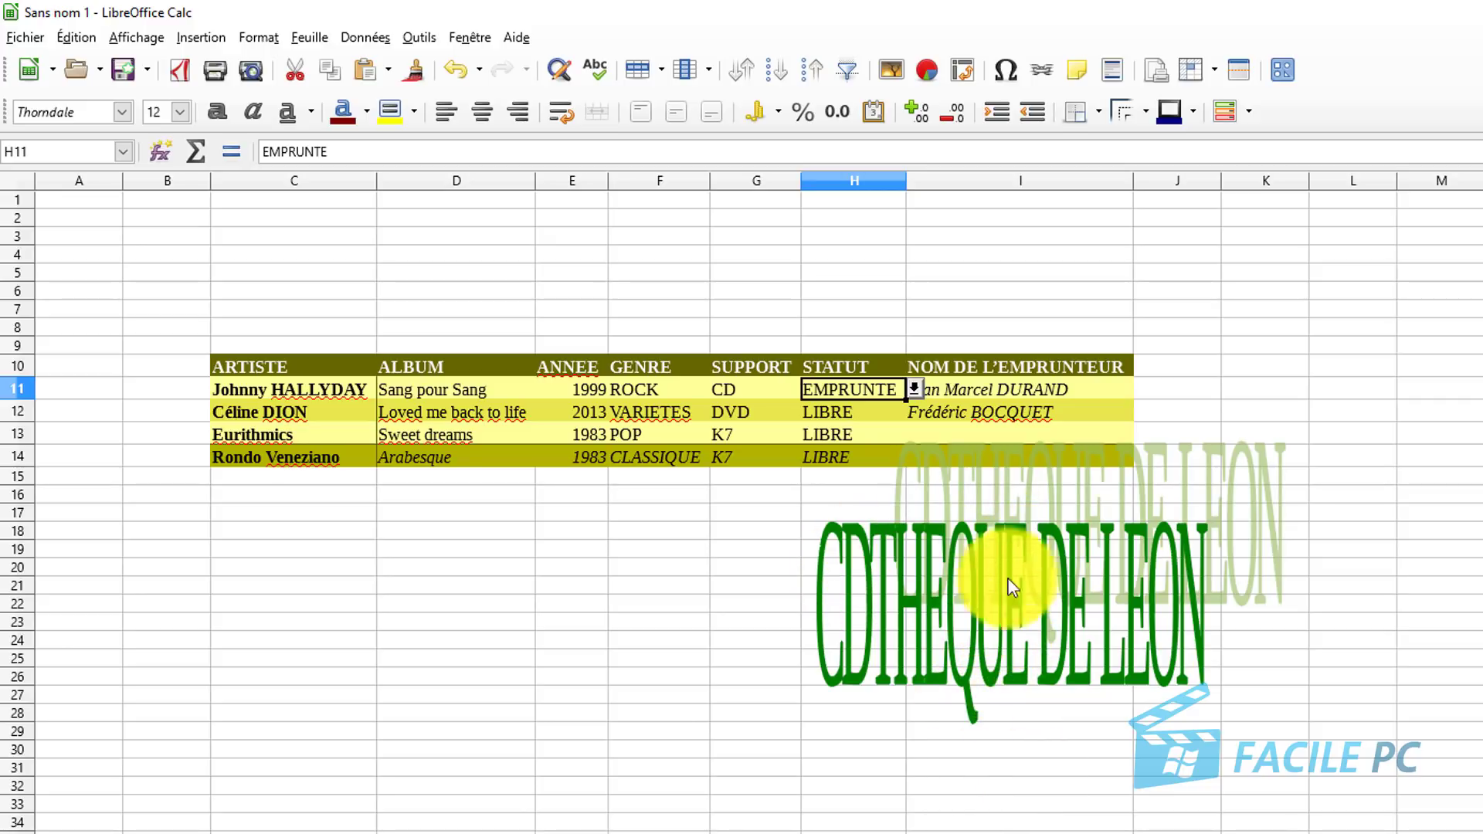
Resize the CDTHEQUE DE LEON title smaller and centre it above the table in rows 2–8.
{"action": "left_click", "coordinate": [979, 577]}
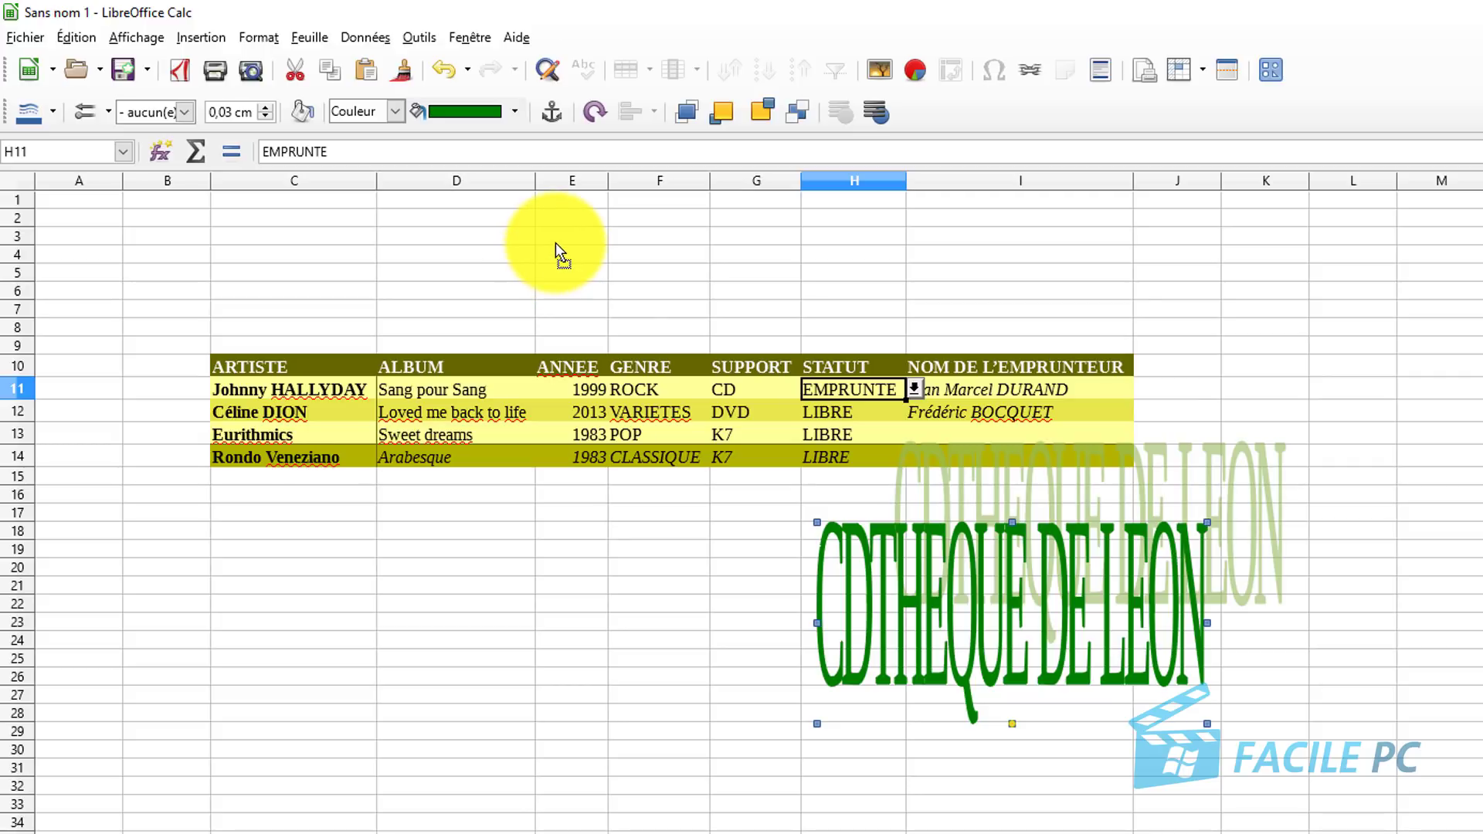
{"action": "left_click_drag", "start_coordinate": [554, 242], "coordinate": [554, 243]}
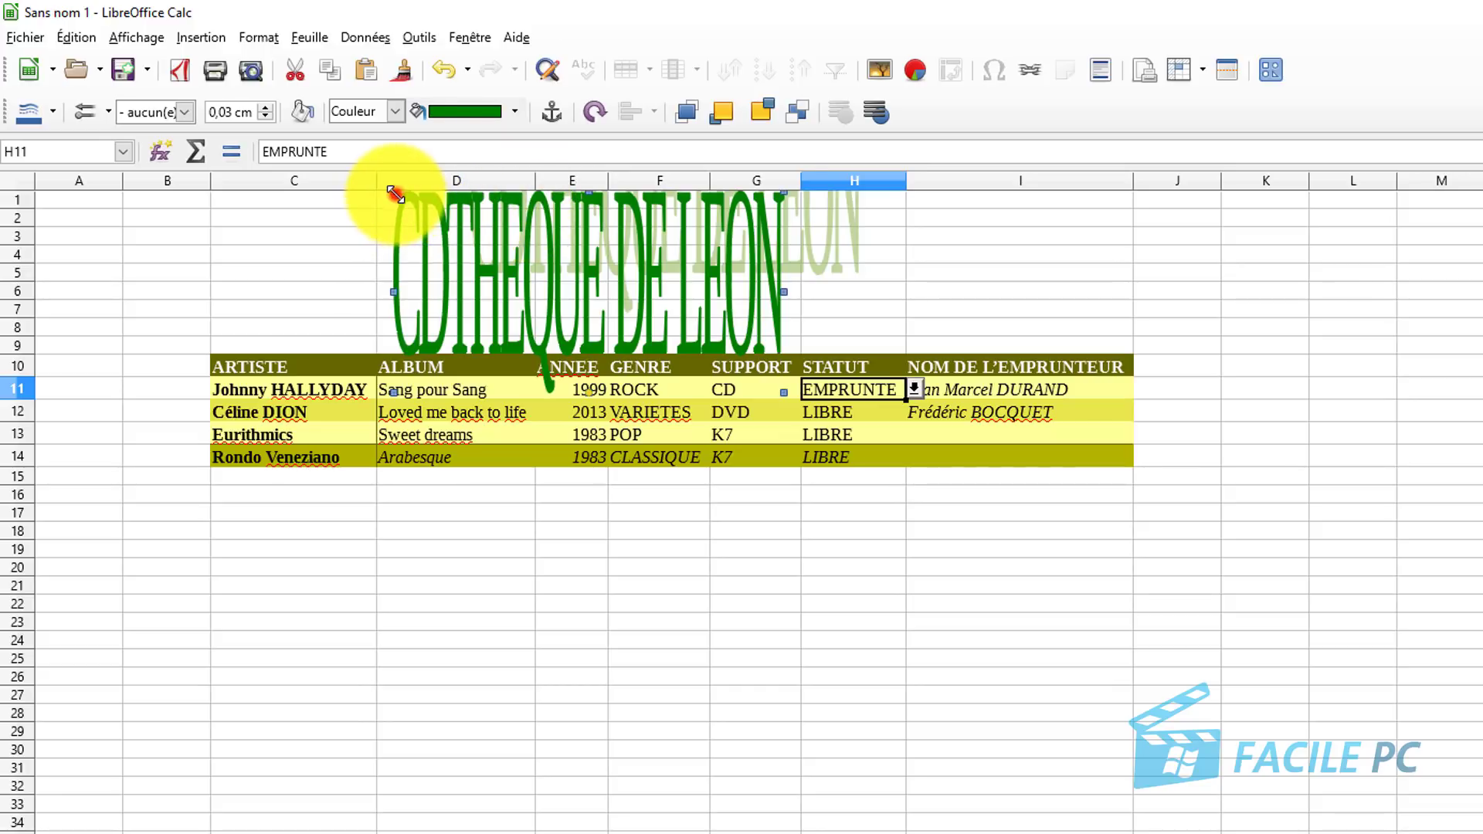
{"action": "left_click_drag", "start_coordinate": [394, 195], "coordinate": [510, 267]}
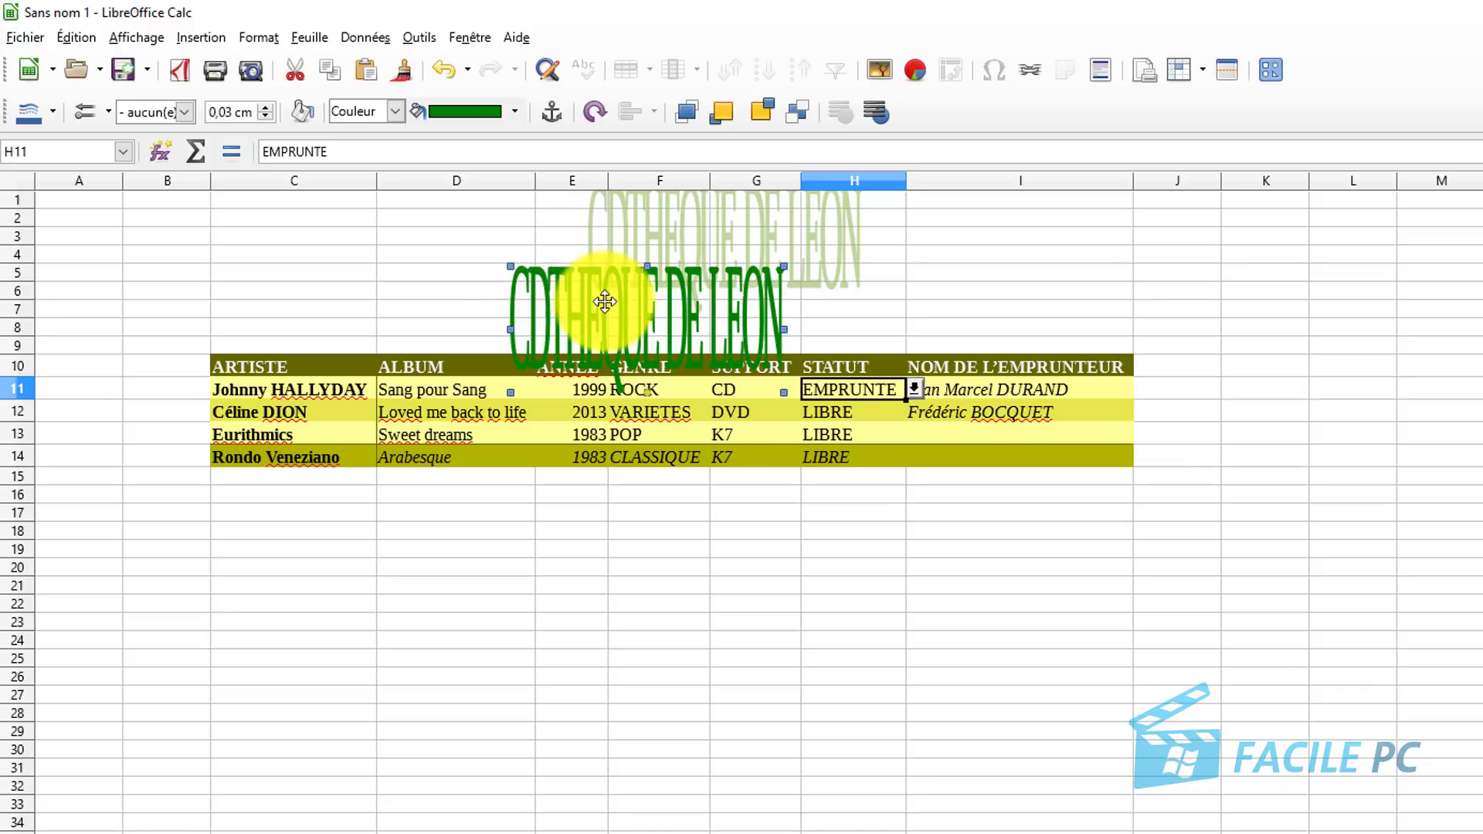
{"action": "left_click_drag", "start_coordinate": [605, 302], "coordinate": [603, 246]}
{"action": "left_click", "coordinate": [624, 590]}
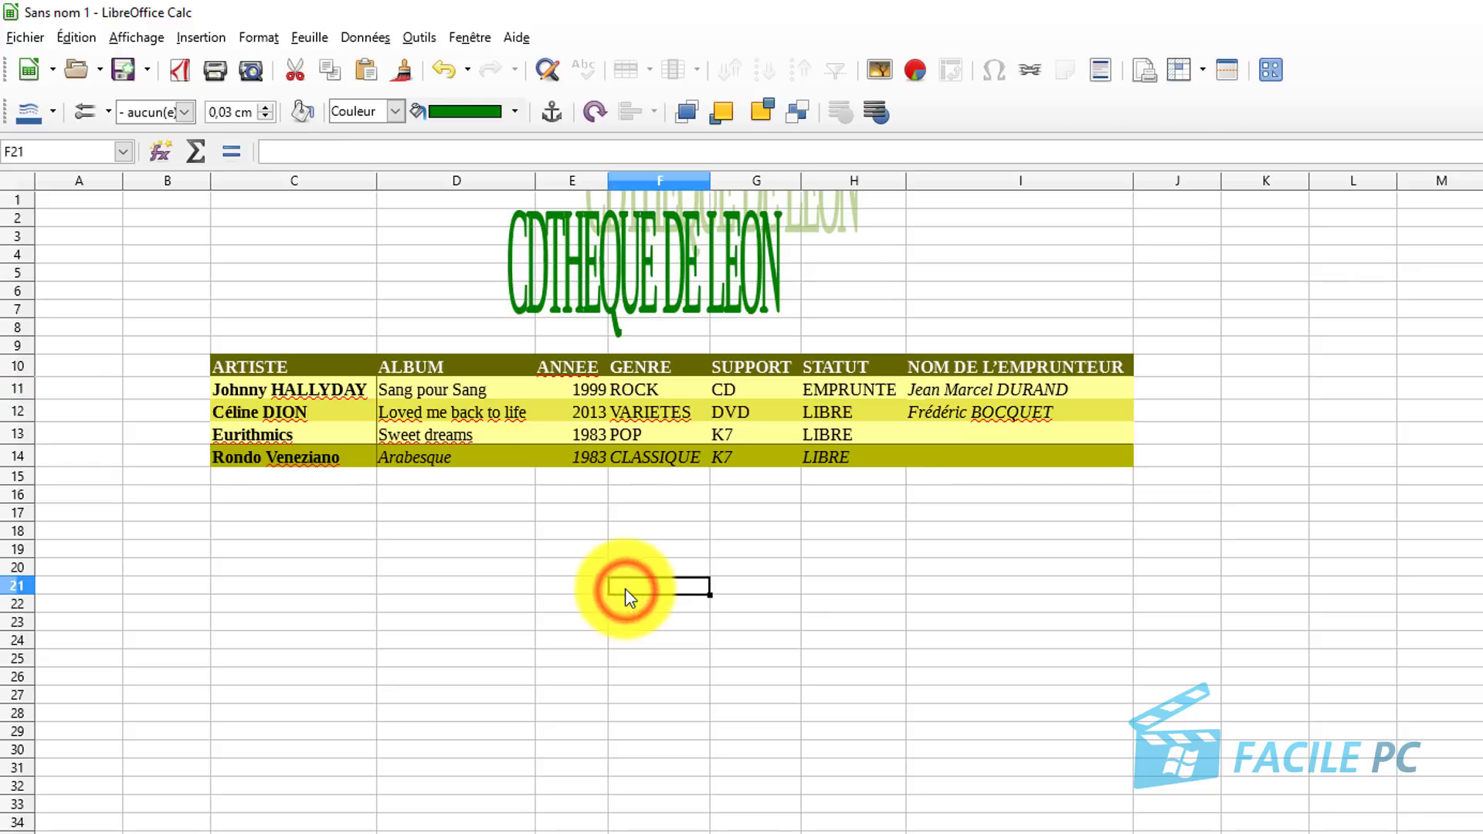